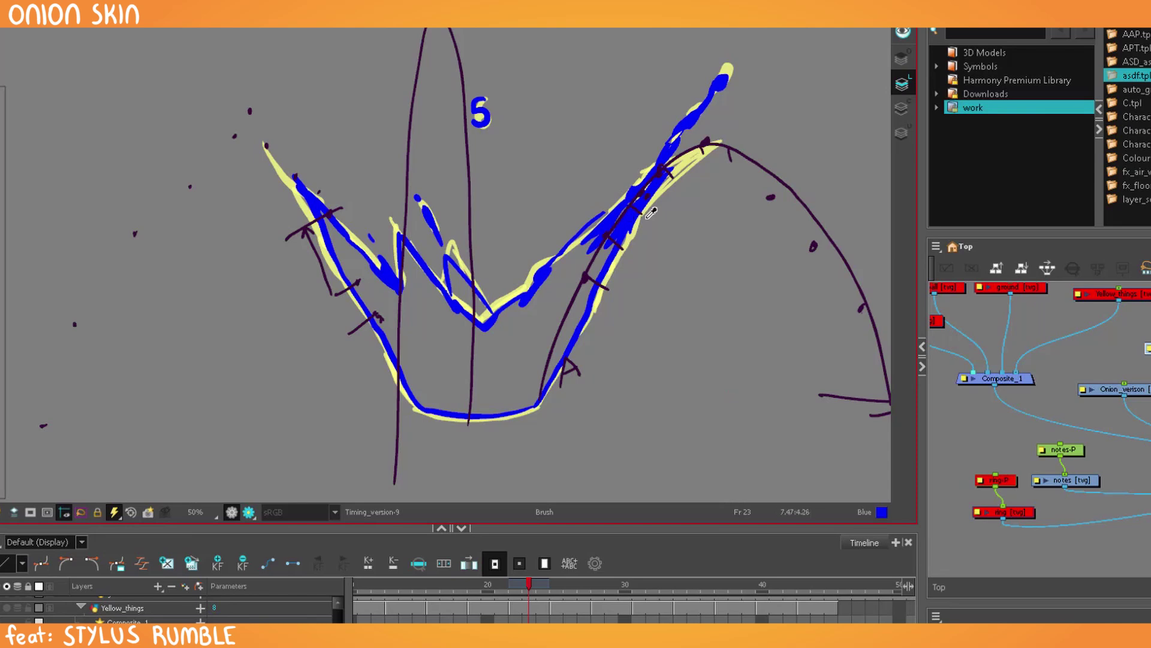
# Select the notes drawing layer, clear its existing drawings from the timeline, and go to frame 1.
pyautogui.moveTo(539, 357); pyautogui.dragTo(571, 290)
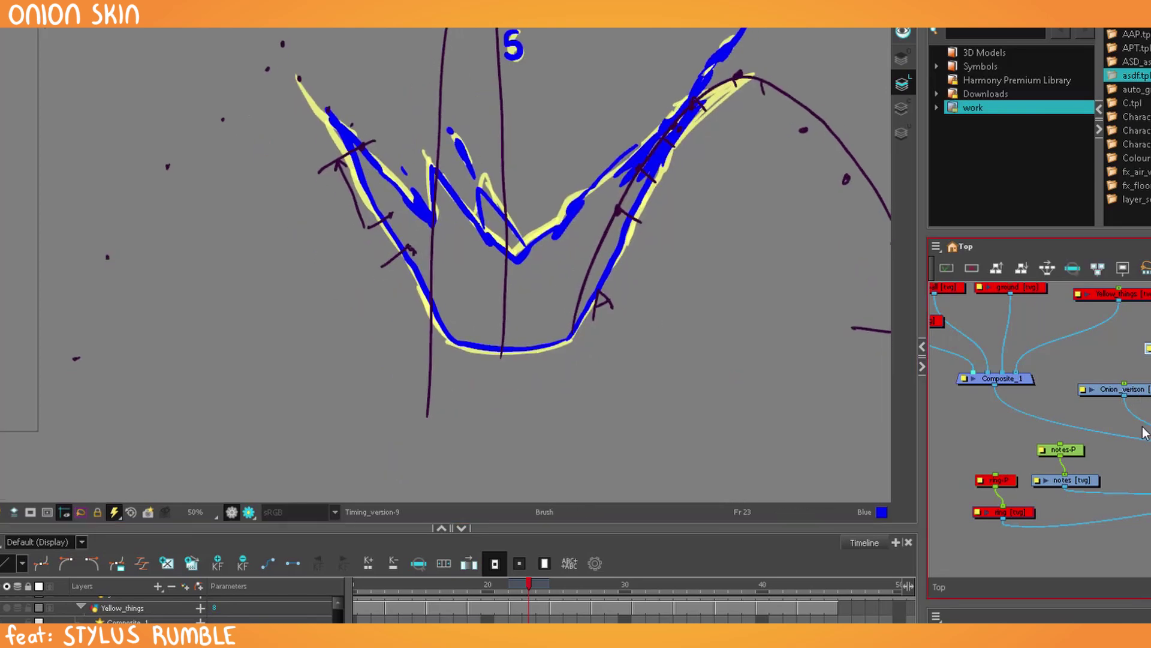
pyautogui.click(1065, 480)
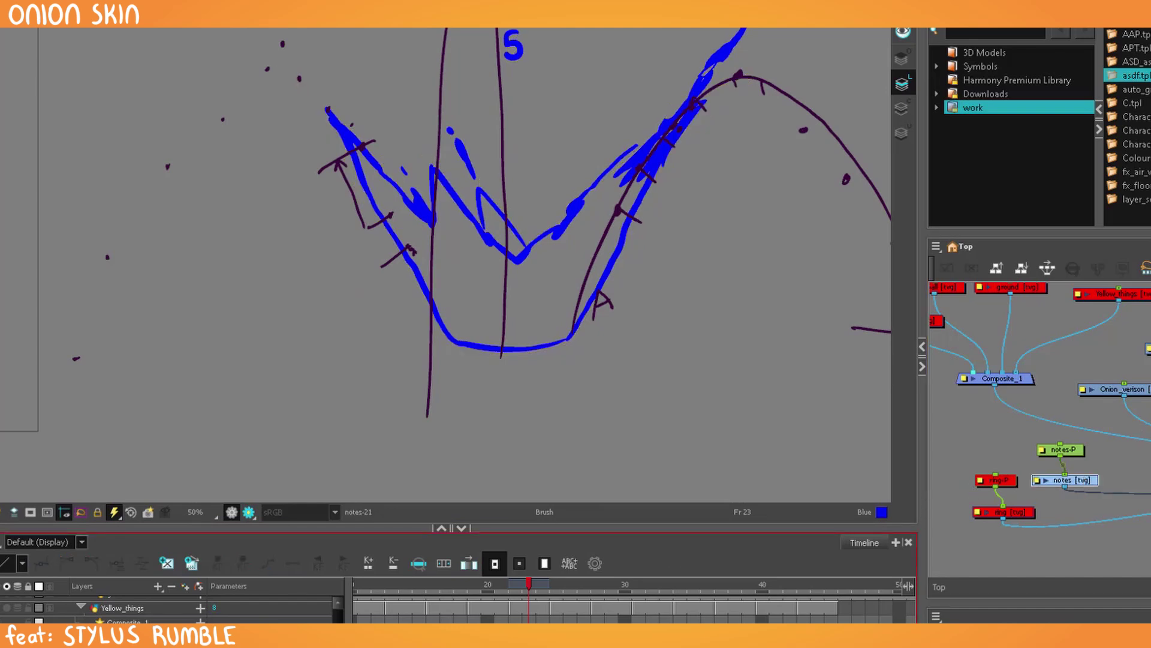
pyautogui.click(370, 605)
pyautogui.click(749, 603)
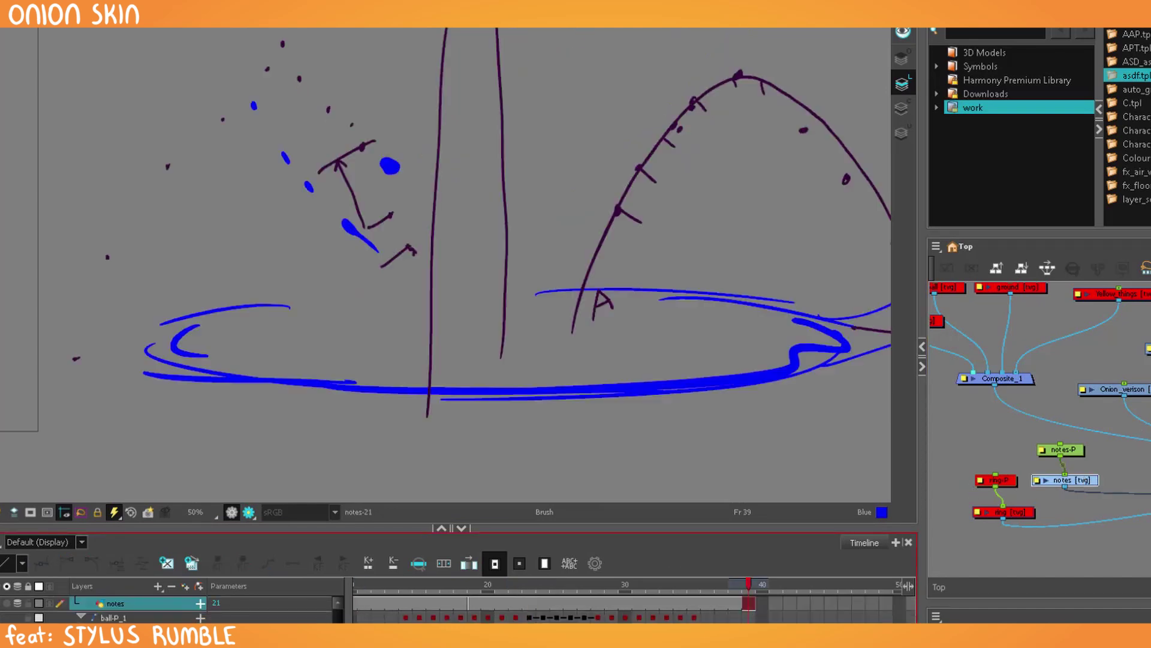
pyautogui.click(362, 588)
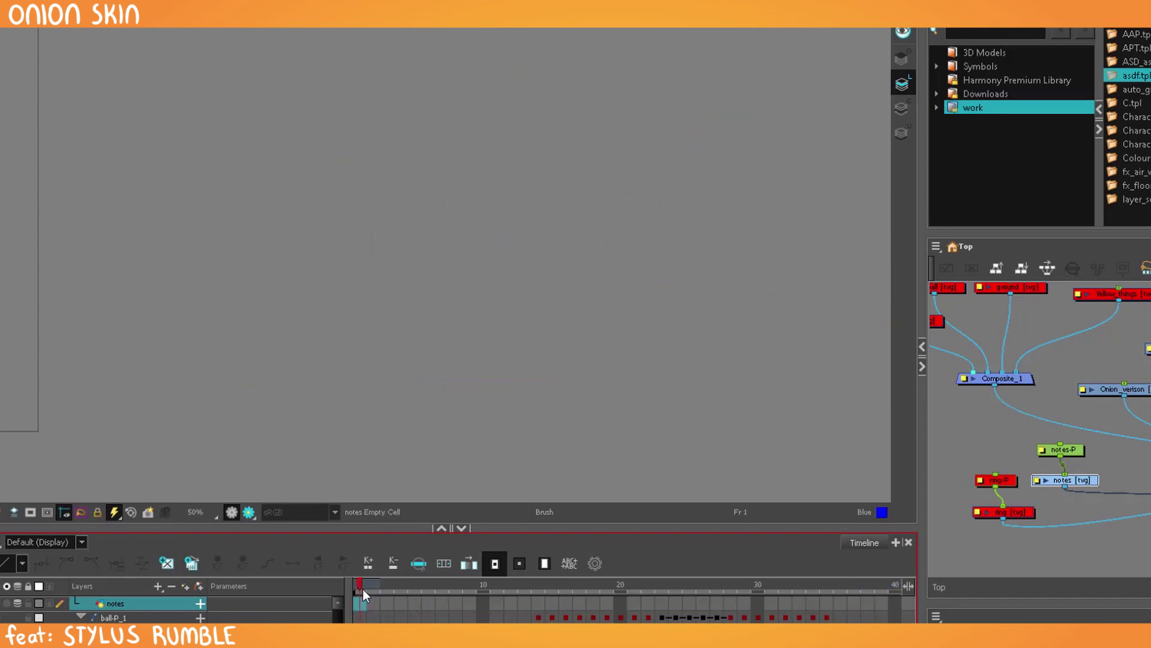
pyautogui.keyDown('shift'); pyautogui.click(696, 610); pyautogui.keyUp('shift')
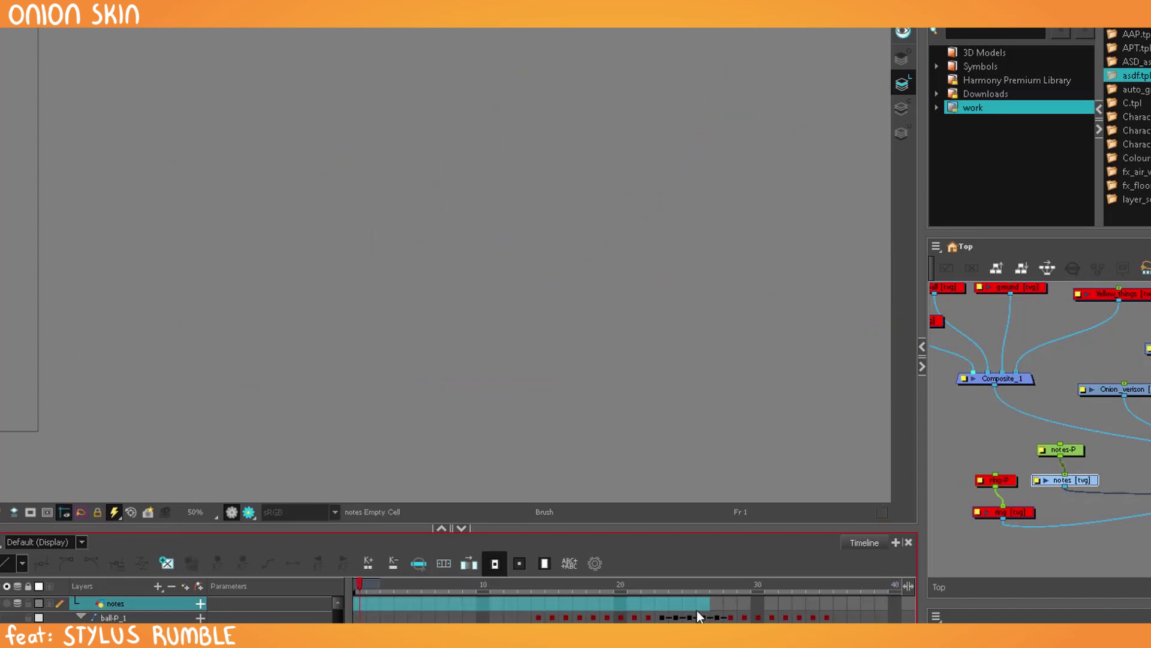
pyautogui.keyDown('shift'); pyautogui.click(540, 606); pyautogui.keyUp('shift')
pyautogui.keyDown('shift'); pyautogui.click(480, 609); pyautogui.keyUp('shift')
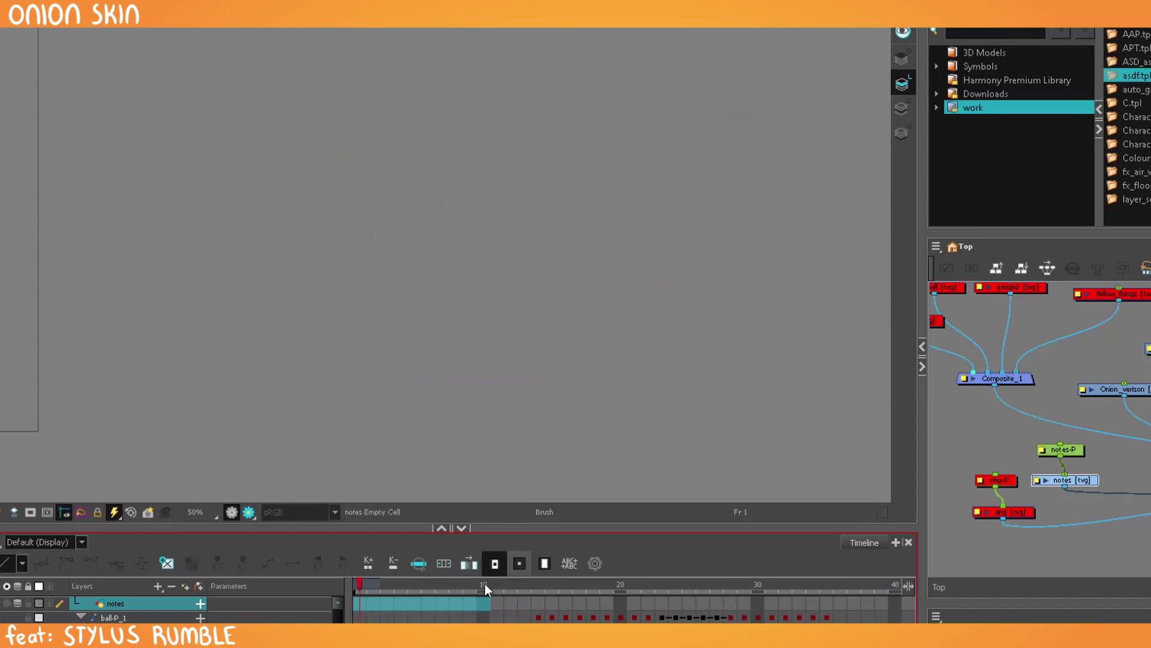
pyautogui.rightClick(472, 604)
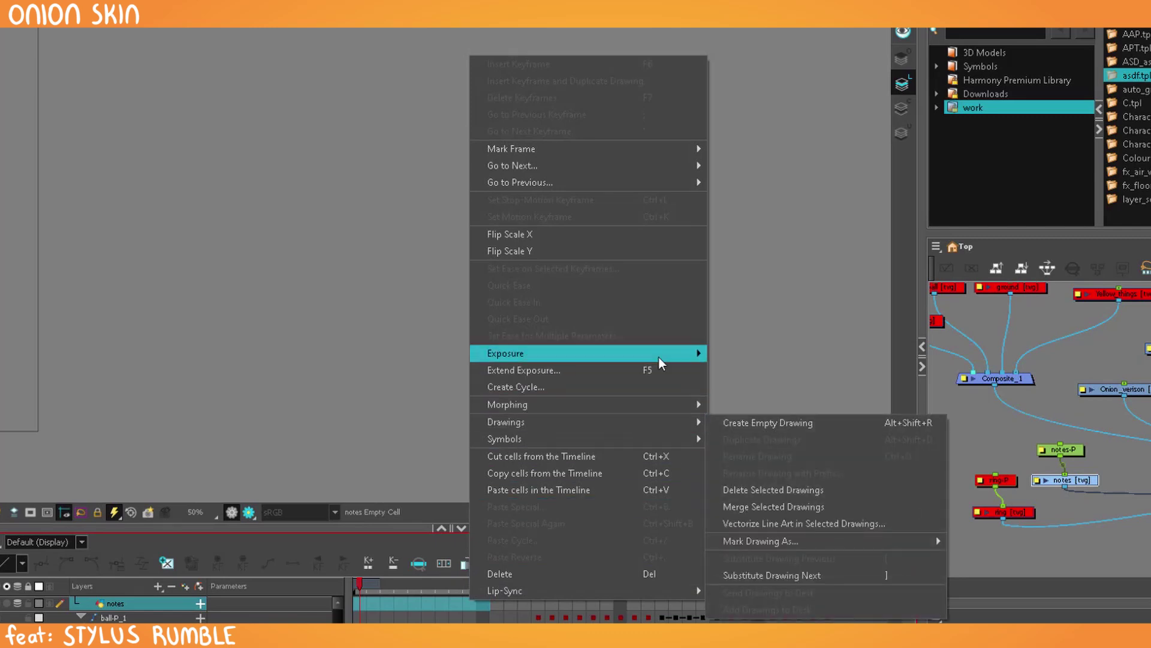
pyautogui.moveTo(659, 358)
pyautogui.click(774, 509)
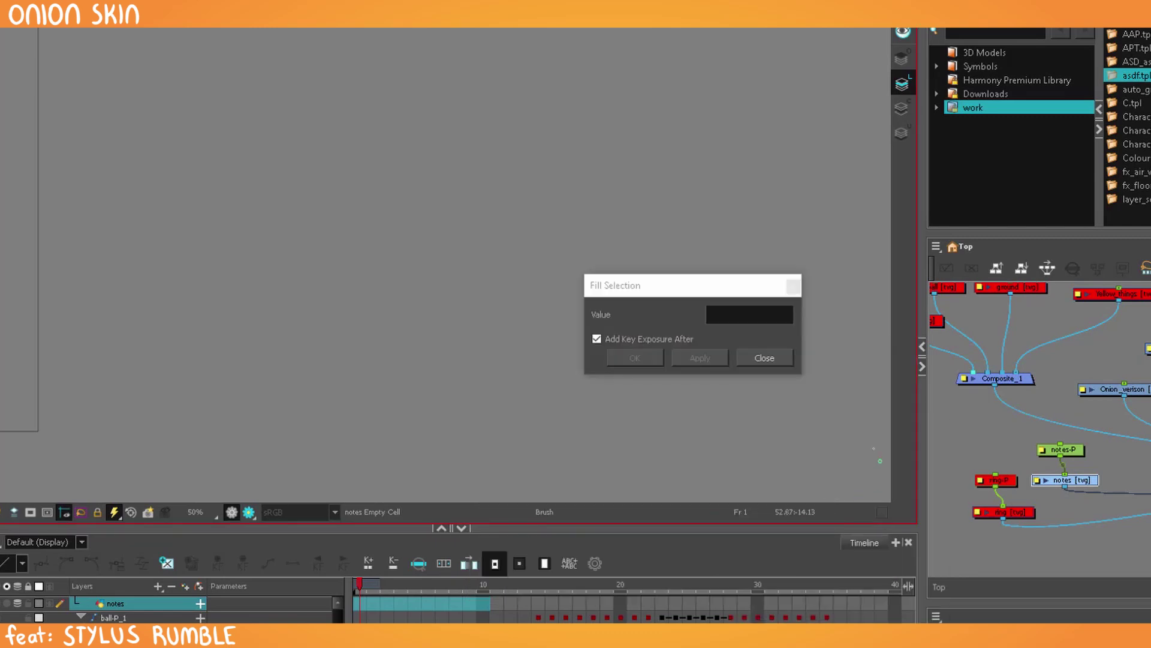
pyautogui.press('Escape')
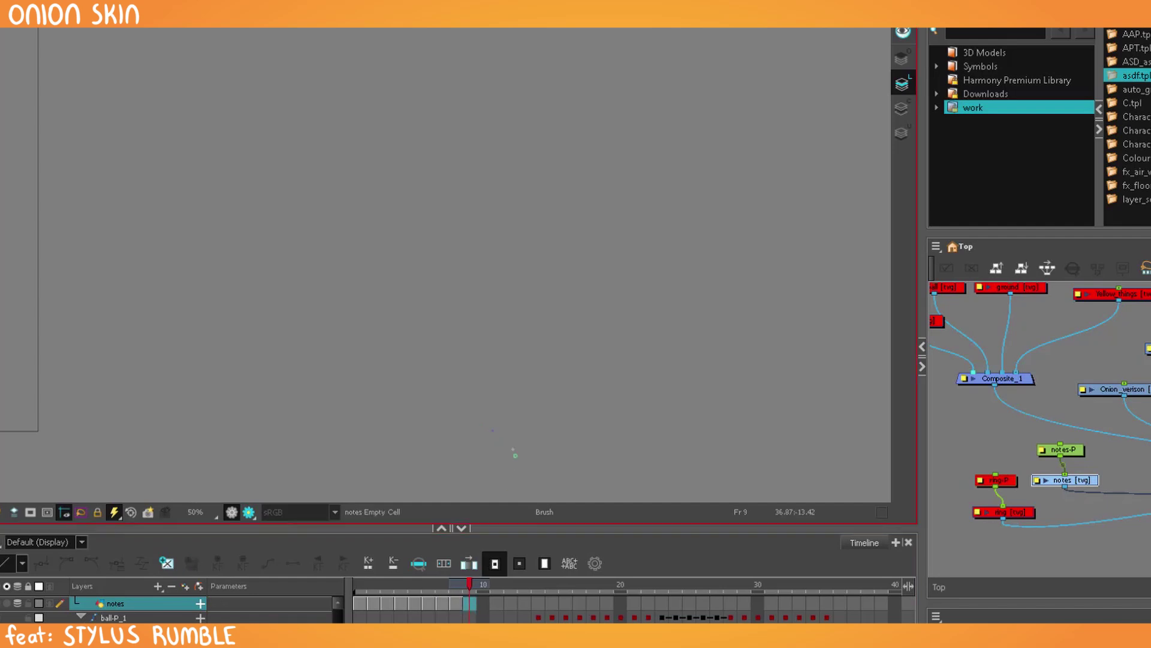
# Add a drawing at frame 10 of the notes layer with a small dot, and erase the dot to leave the drawing blank.
pyautogui.click(483, 603)
pyautogui.click(514, 462)
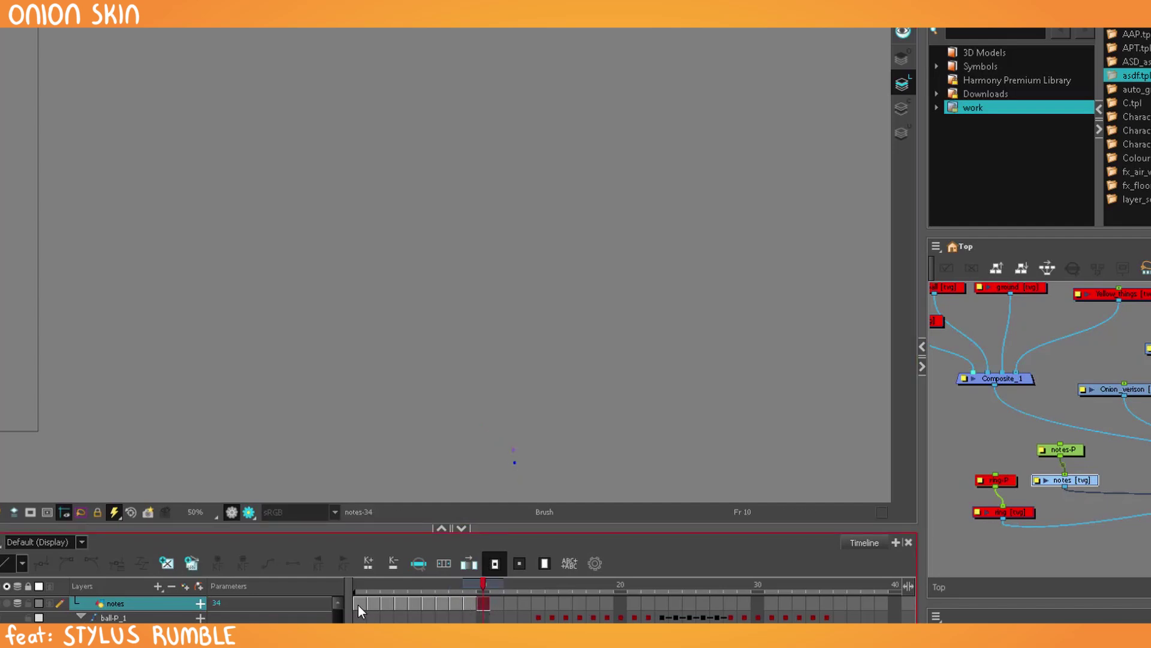
pyautogui.moveTo(358, 605); pyautogui.dragTo(477, 602)
pyautogui.moveTo(579, 428); pyautogui.dragTo(597, 472)
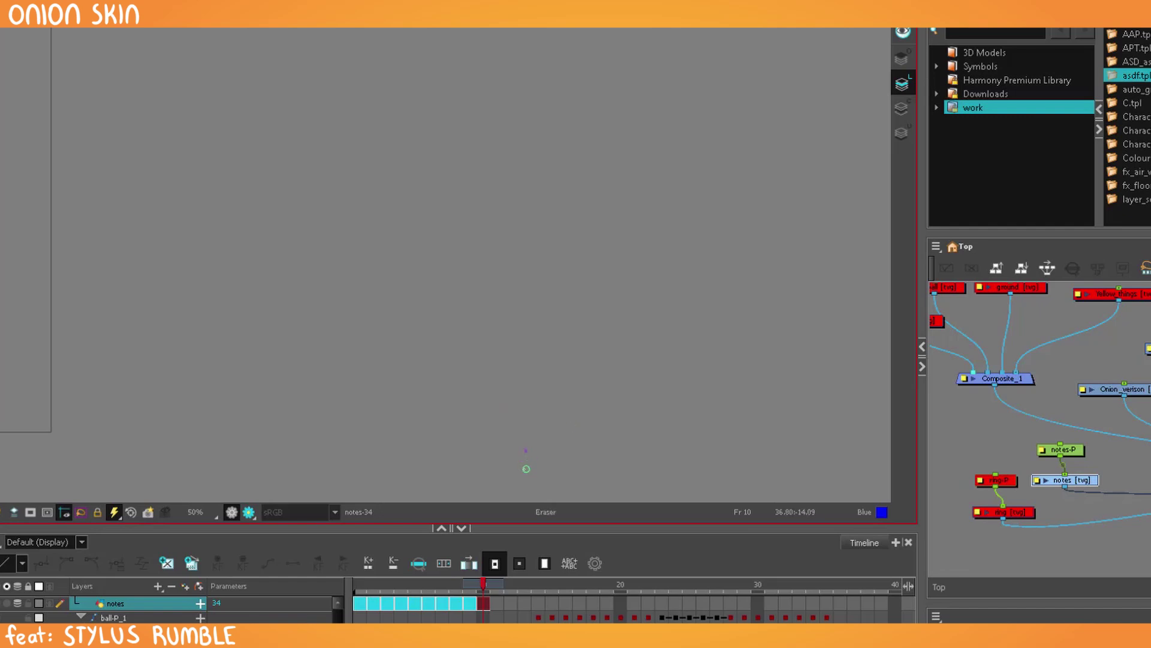
# Copy the notes cells from frames 1 to 10 and paste them at frame 11 as a normal forward cycle repeated 23 times.
pyautogui.click(387, 603)
pyautogui.moveTo(363, 602); pyautogui.dragTo(497, 603)
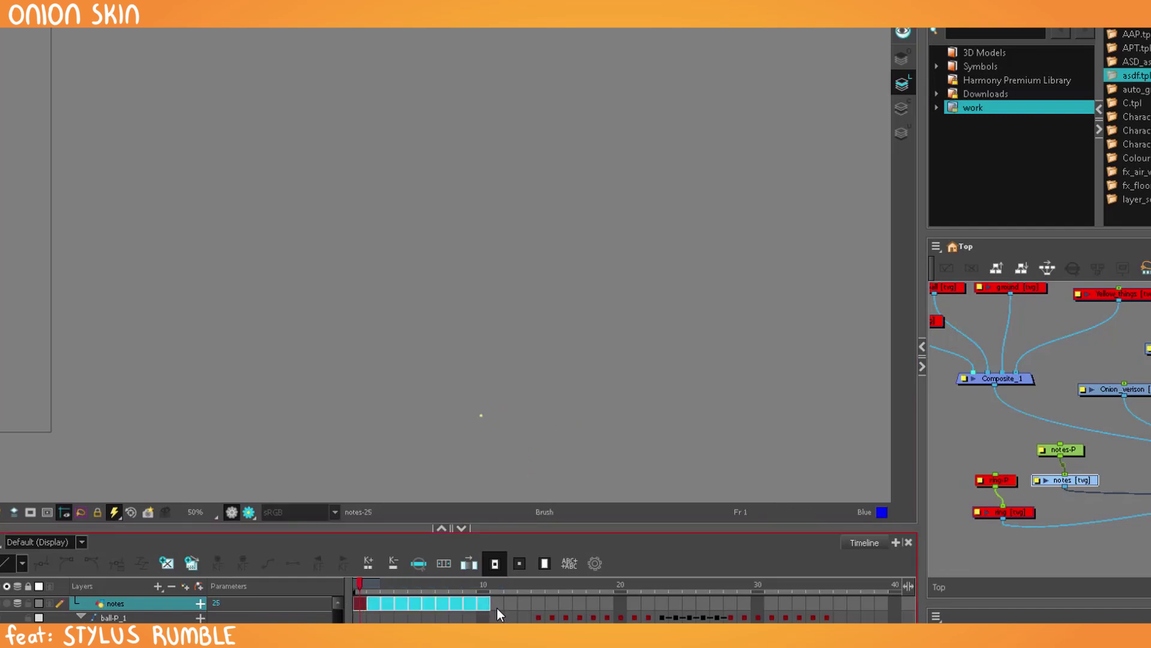
pyautogui.click(498, 603)
pyautogui.hotkey('ctrl', 'b')
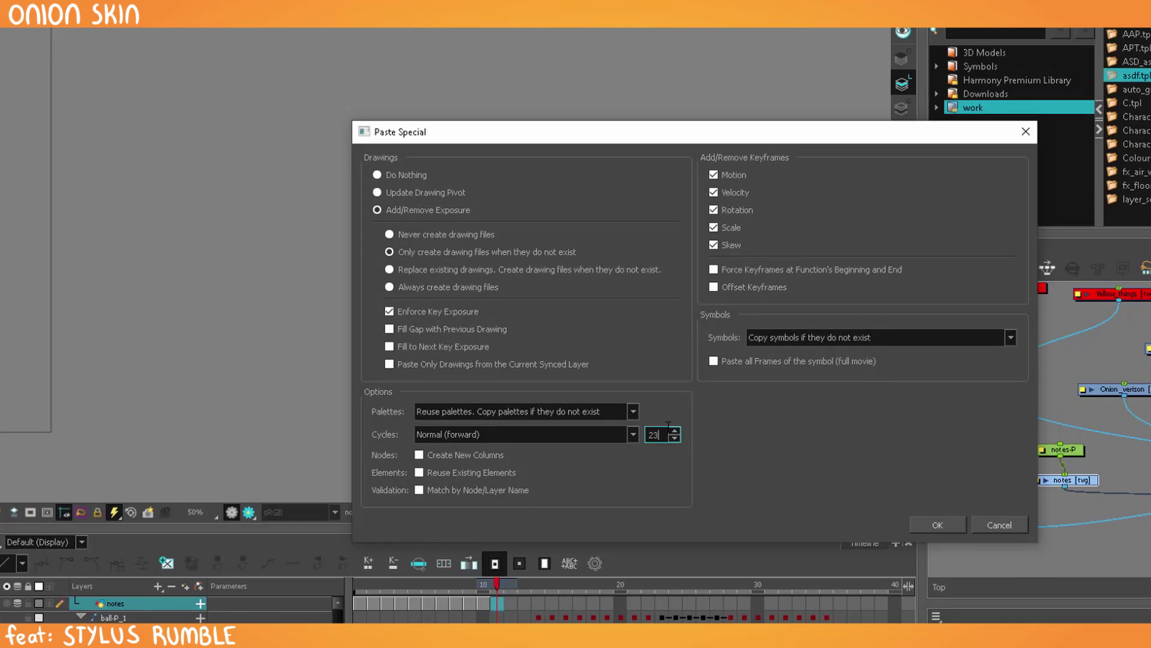
pyautogui.press('Return')
# Draw one small droplet oval per frame from frame 1 to 10, arcing up from the centre and falling to the right.
pyautogui.click(360, 602)
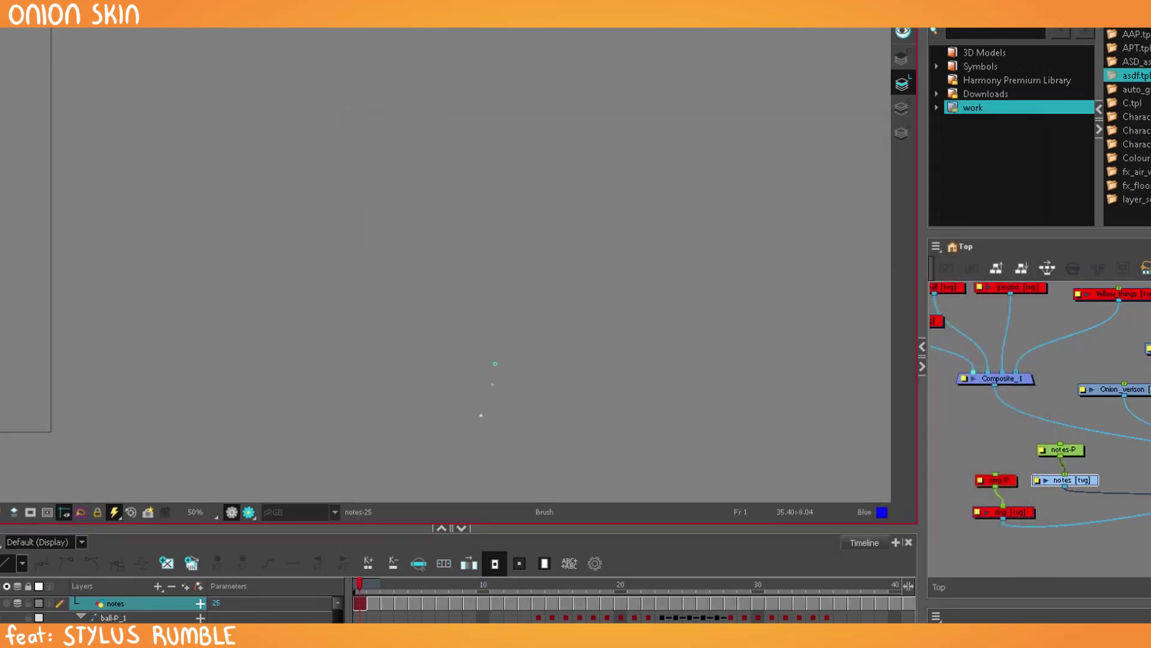
pyautogui.press('.')
pyautogui.press('.')
pyautogui.press('.')
pyautogui.press('.')
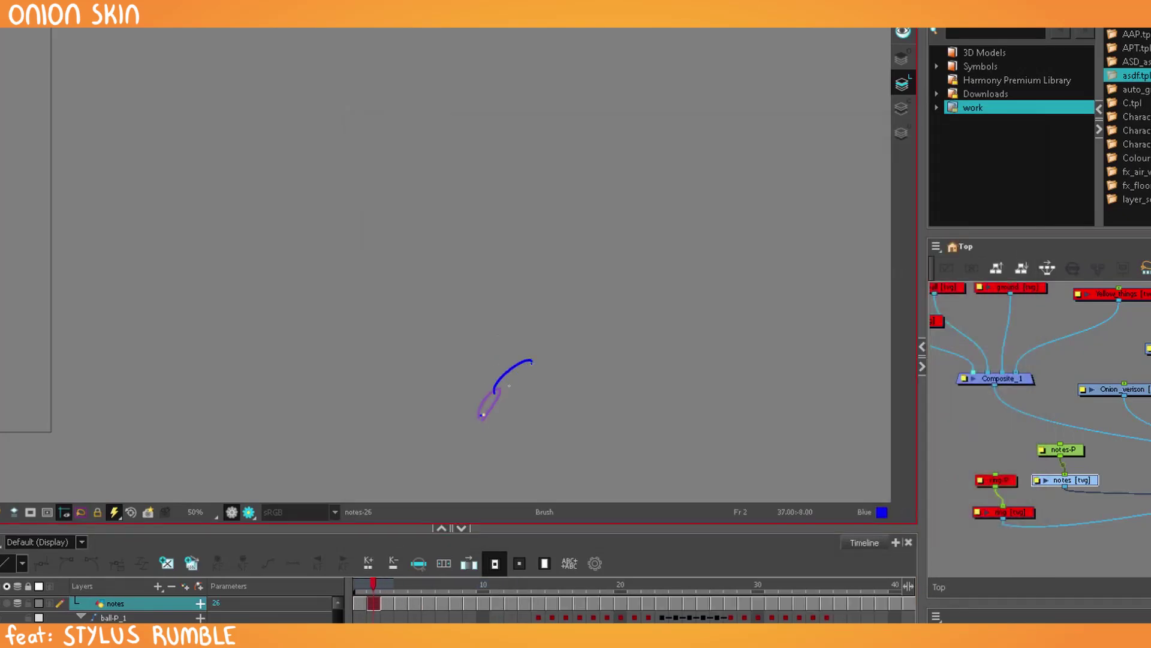
pyautogui.press('.')
pyautogui.press('.')
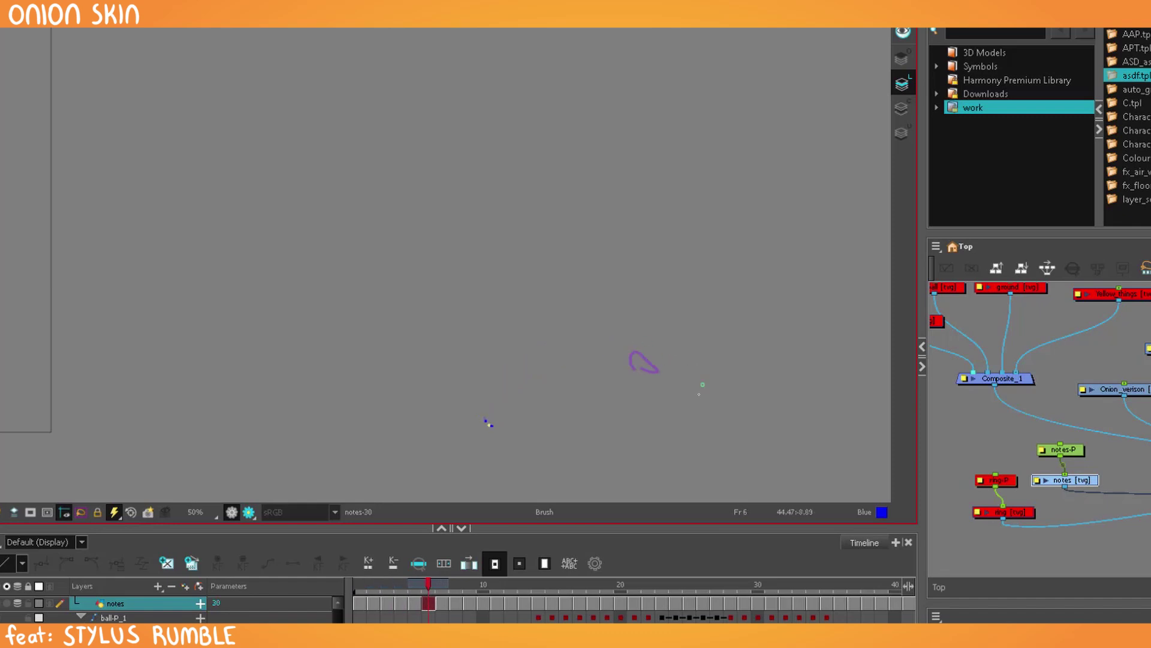
pyautogui.press('.')
pyautogui.press('.')
pyautogui.press('.')
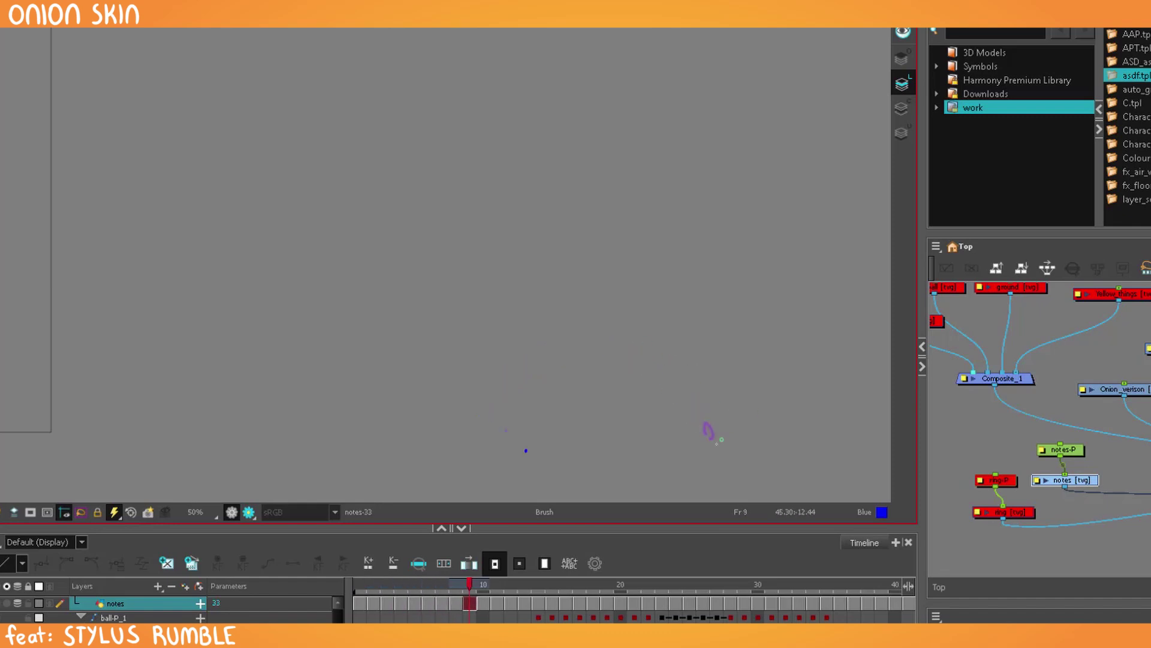
pyautogui.press('.')
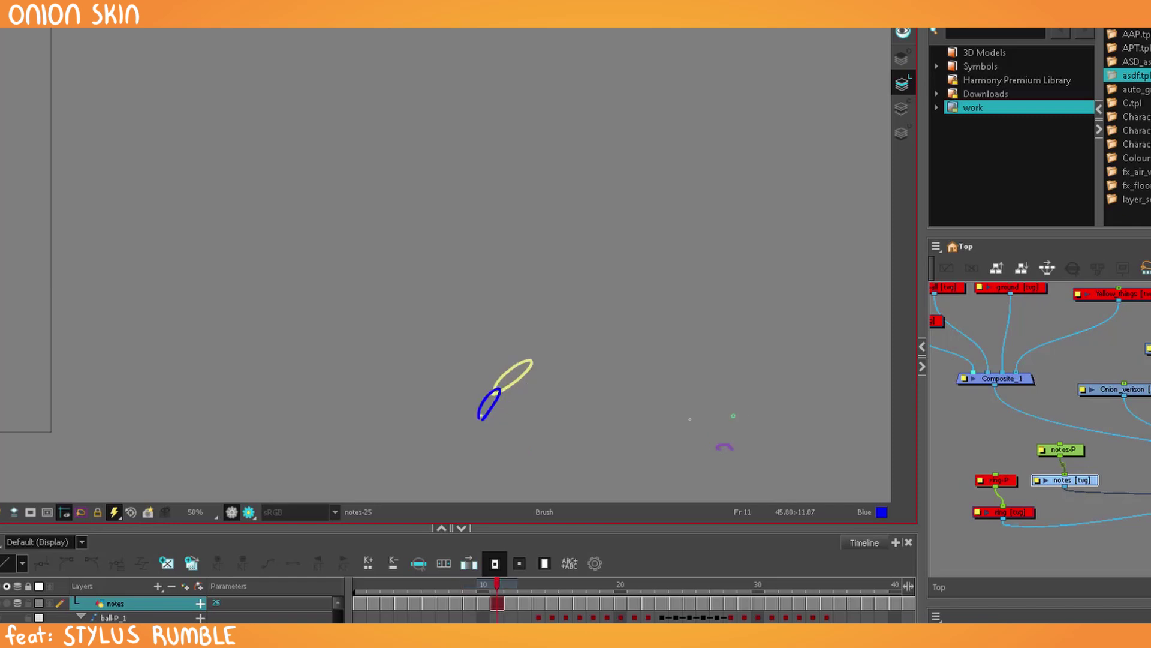
# Starting at frame 1, draw a second, higher arc of droplet ovals toward the right, one per frame through the ten-frame cycle.
pyautogui.click(358, 588)
pyautogui.press('.')
pyautogui.press('.')
pyautogui.moveTo(484, 415)
pyautogui.mouseDown()
pyautogui.moveTo(522, 342)
pyautogui.moveTo(557, 313)
pyautogui.moveTo(609, 304)
pyautogui.moveTo(670, 317)
pyautogui.moveTo(737, 380)
pyautogui.moveTo(465, 406)
pyautogui.moveTo(405, 361)
pyautogui.moveTo(373, 362)
pyautogui.mouseUp()
pyautogui.press('.')
pyautogui.press('.')
pyautogui.press('.')
pyautogui.press('.')
pyautogui.press('.')
pyautogui.press('.')
pyautogui.press('.')
pyautogui.press('.')
# Draw an arc of droplet ovals falling toward the left of the splash, one per frame through frame 18.
pyautogui.press('.')
pyautogui.press('.')
pyautogui.press('.')
pyautogui.press('.')
pyautogui.press('.')
pyautogui.press('.')
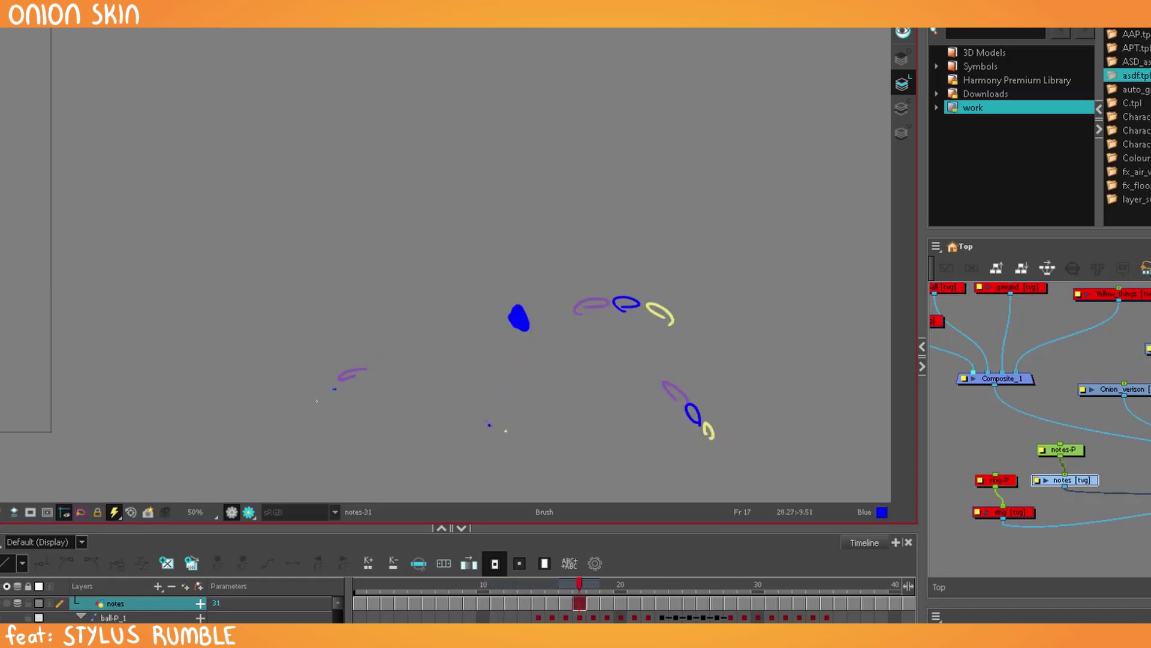
pyautogui.press('.')
pyautogui.press('.')
# Go back to frame 18 and disable the Onion_verison layer so its splash drawing is hidden.
pyautogui.press(',')
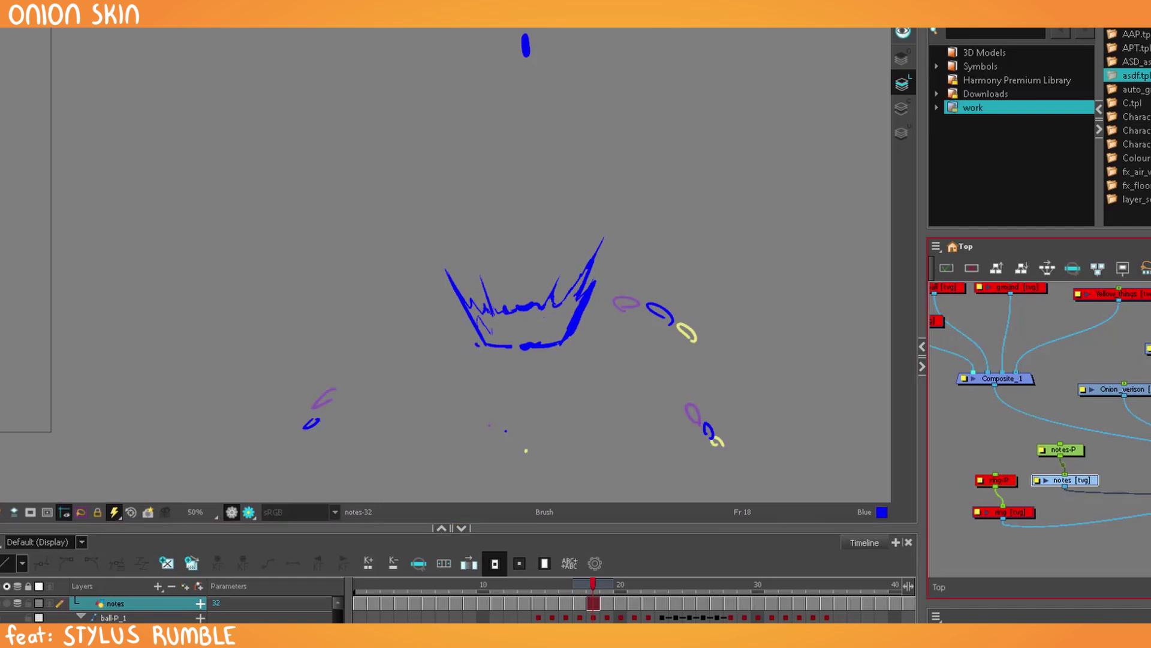
pyautogui.hotkey('ctrl', 'a')
pyautogui.press('Delete')
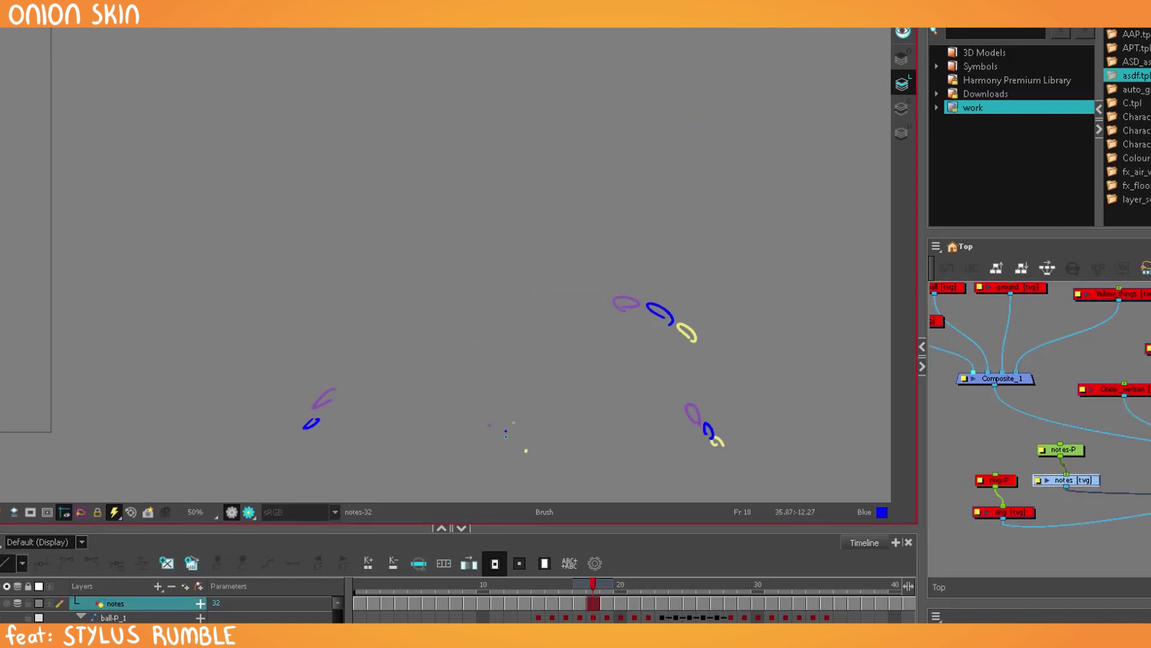
# From frame 19 on, draw another arc of droplet ovals rising from the centre and dropping to the right, one per frame.
pyautogui.press('.')
pyautogui.moveTo(514, 423)
pyautogui.mouseDown()
pyautogui.moveTo(506, 438)
pyautogui.moveTo(551, 387)
pyautogui.mouseUp()
pyautogui.press('.')
pyautogui.press('.')
pyautogui.moveTo(627, 356); pyautogui.dragTo(594, 372)
pyautogui.press('.')
pyautogui.moveTo(661, 360)
pyautogui.mouseDown()
pyautogui.moveTo(658, 376)
pyautogui.moveTo(700, 407)
pyautogui.mouseUp()
pyautogui.press('.')
pyautogui.press('.')
pyautogui.press('.')
pyautogui.press('.')
# Draw a droplet oval per frame along an arc from the centre to the far left, finishing around frame 31.
pyautogui.moveTo(470, 376)
pyautogui.mouseDown()
pyautogui.moveTo(484, 355)
pyautogui.moveTo(380, 330)
pyautogui.moveTo(335, 360)
pyautogui.mouseUp()
pyautogui.press('.')
pyautogui.press('.')
pyautogui.press('.')
pyautogui.press('.')
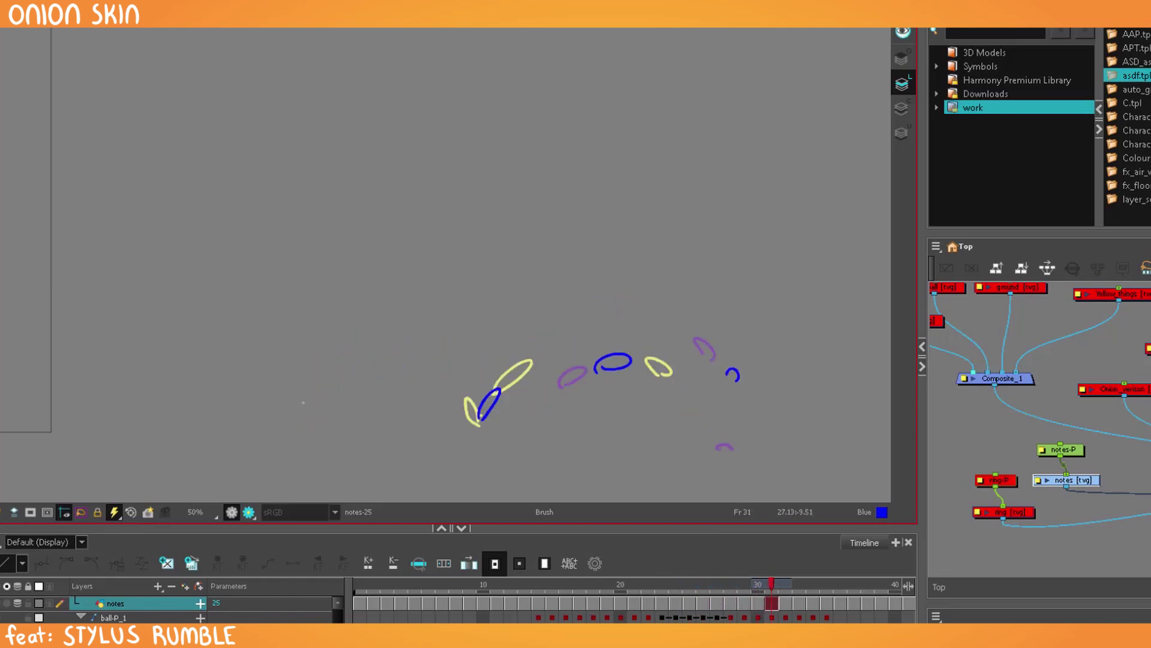
pyautogui.moveTo(287, 404); pyautogui.dragTo(301, 423)
pyautogui.press('.')
pyautogui.press('.')
# Draw a steeper arc of droplet ovals rising from the centre toward the upper right, one per frame.
pyautogui.moveTo(483, 424)
pyautogui.mouseDown()
pyautogui.moveTo(481, 387)
pyautogui.moveTo(537, 312)
pyautogui.moveTo(568, 294)
pyautogui.moveTo(641, 318)
pyautogui.mouseUp()
pyautogui.press('.')
pyautogui.press('.')
pyautogui.press('.')
pyautogui.press('.')
pyautogui.press('.')
# Add a further arc of droplet ovals sweeping from the centre to the left, one per frame.
pyautogui.moveTo(497, 400)
pyautogui.mouseDown()
pyautogui.moveTo(399, 330)
pyautogui.moveTo(358, 328)
pyautogui.moveTo(285, 375)
pyautogui.mouseUp()
pyautogui.press('.')
pyautogui.press('.')
pyautogui.press('.')
pyautogui.press('.')
pyautogui.press('.')
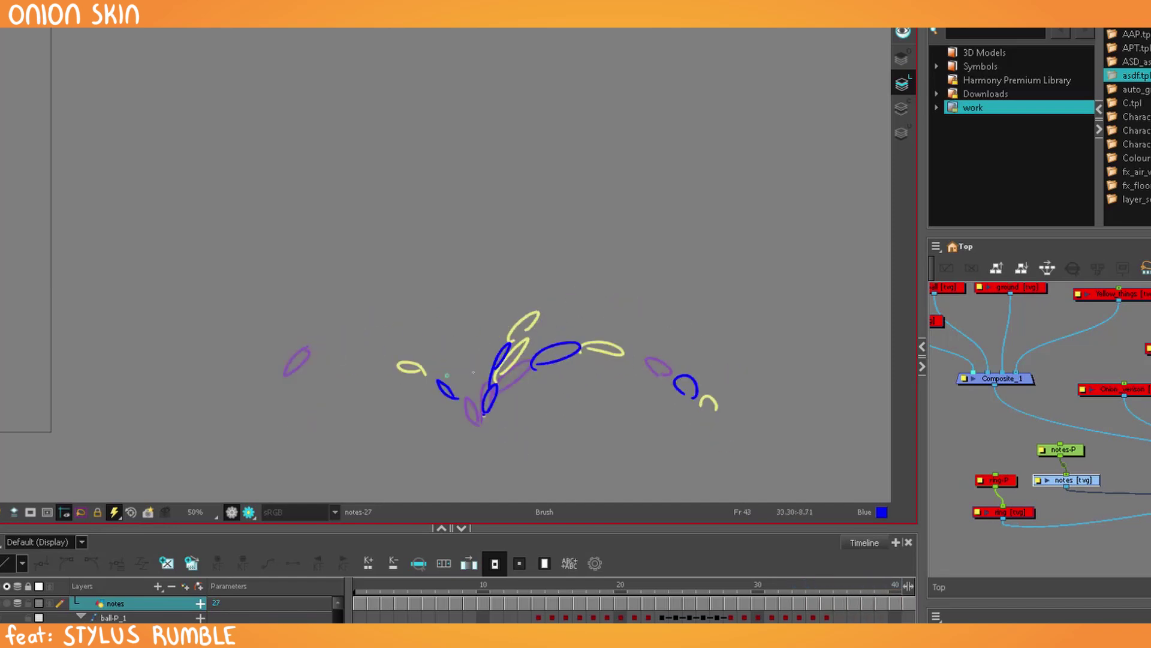
pyautogui.moveTo(462, 389); pyautogui.dragTo(463, 363)
pyautogui.press('.')
pyautogui.press(',')
# Play back the droplet animation to check the loop, and return to the first frames of the timeline.
pyautogui.moveTo(893, 585)
pyautogui.mouseDown()
pyautogui.moveTo(956, 580)
pyautogui.moveTo(294, 622)
pyautogui.mouseUp()
pyautogui.press('2')
pyautogui.press('Return')
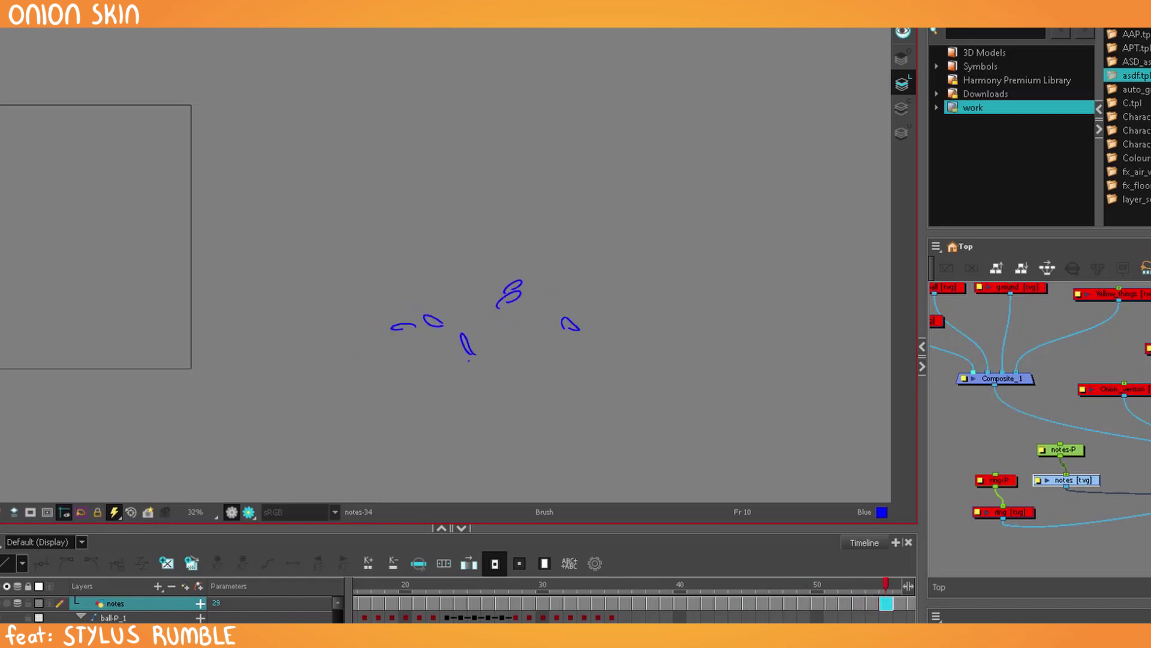
pyautogui.hotkey('shift', 'Return')
pyautogui.hscroll(-5, 387, 607)
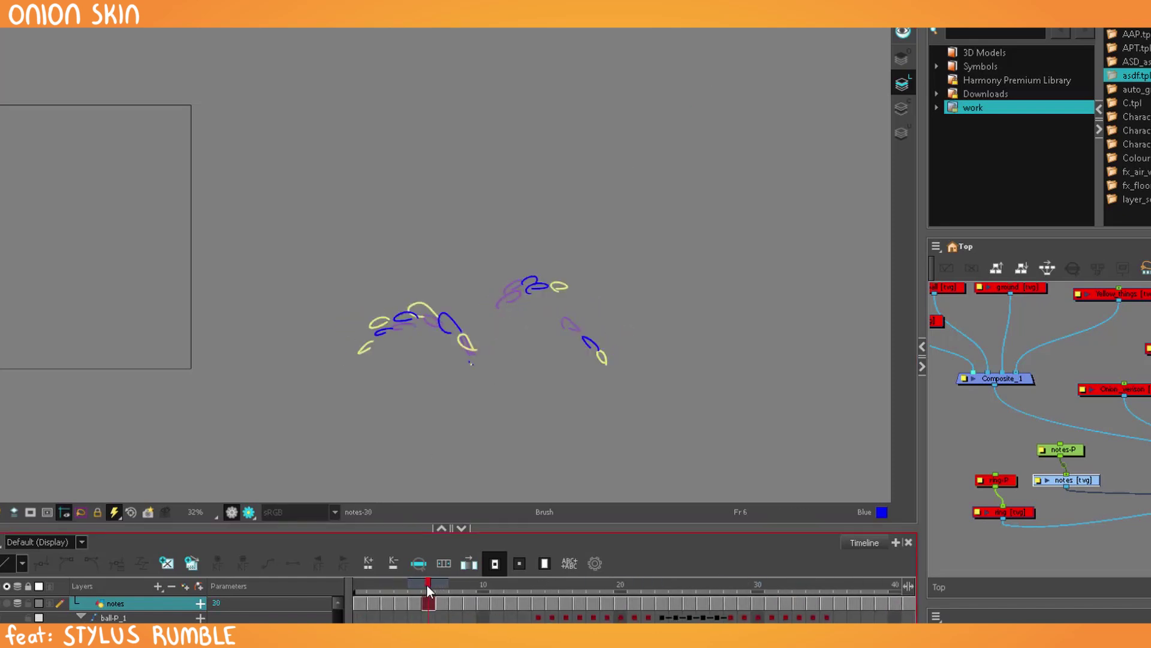
# Draw a middle arc of droplet ovals toward the right on frames 7 to 11, between the existing right-hand arcs.
pyautogui.press('.')
pyautogui.moveTo(490, 328)
pyautogui.mouseDown()
pyautogui.moveTo(533, 314)
pyautogui.moveTo(572, 315)
pyautogui.moveTo(607, 336)
pyautogui.moveTo(602, 326)
pyautogui.mouseUp()
pyautogui.press('.')
pyautogui.press('.')
pyautogui.press('.')
pyautogui.press('.')
pyautogui.moveTo(621, 346); pyautogui.dragTo(627, 355)
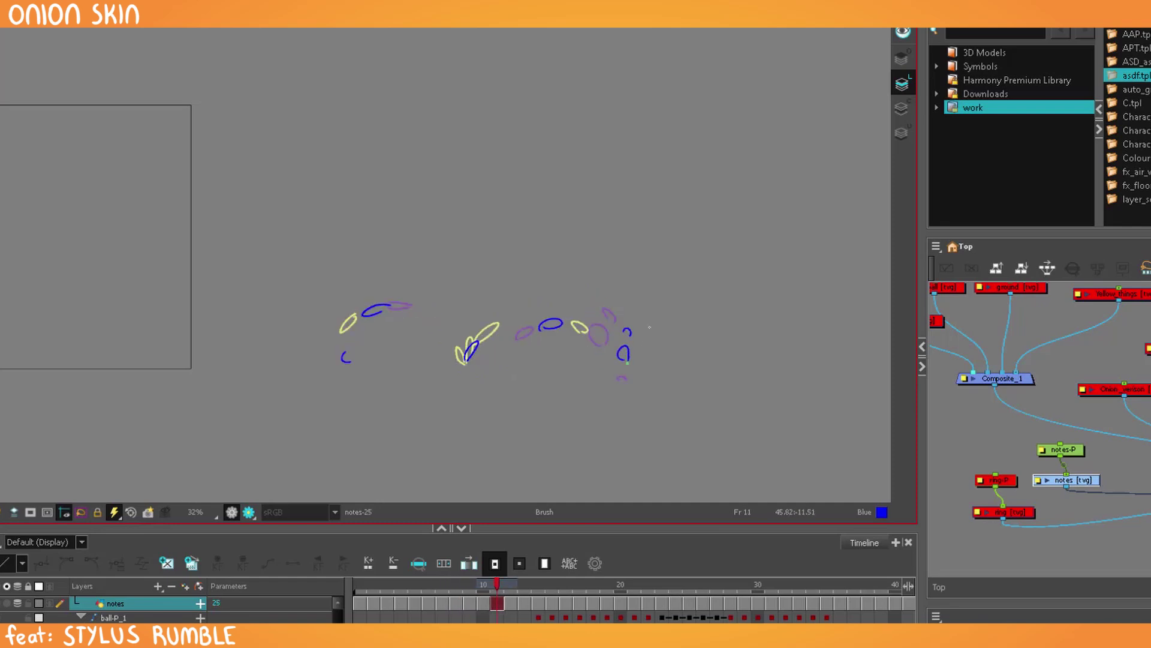
# Add an oval at the start of the middle right arc, and draw a low arc of ovals leftward over frames 17 to 20.
pyautogui.press('.')
pyautogui.press('.')
pyautogui.press('.')
pyautogui.press('.')
pyautogui.press('.')
pyautogui.press('.')
pyautogui.moveTo(471, 364); pyautogui.dragTo(483, 352)
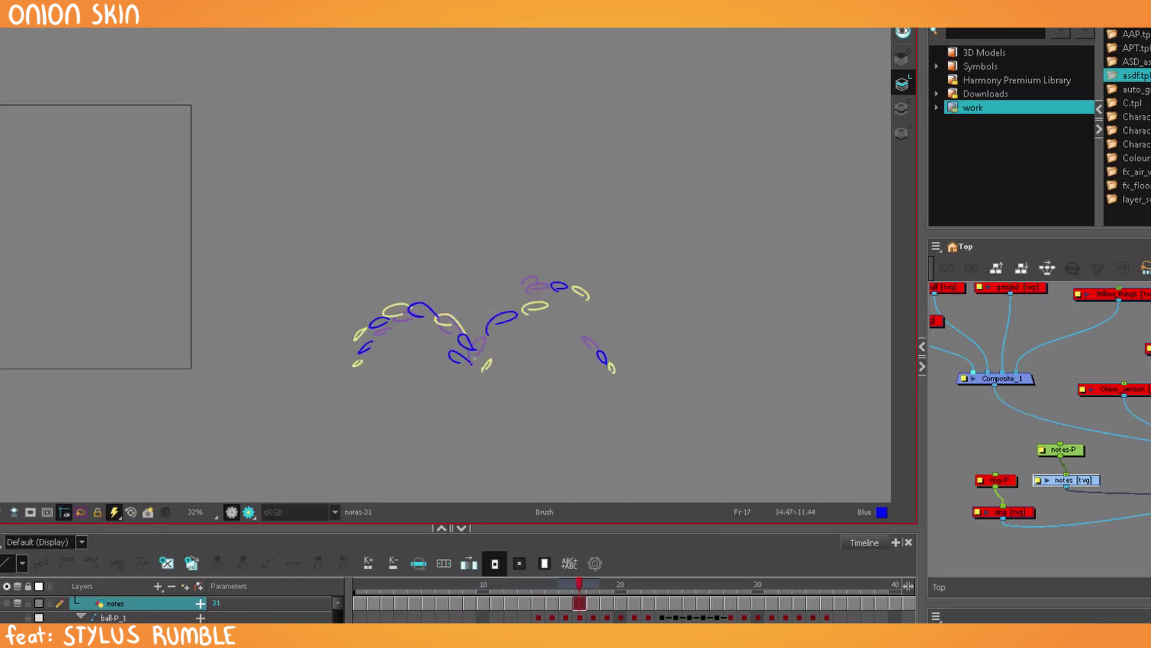
pyautogui.press('.')
pyautogui.press('.')
pyautogui.press('.')
pyautogui.press('.')
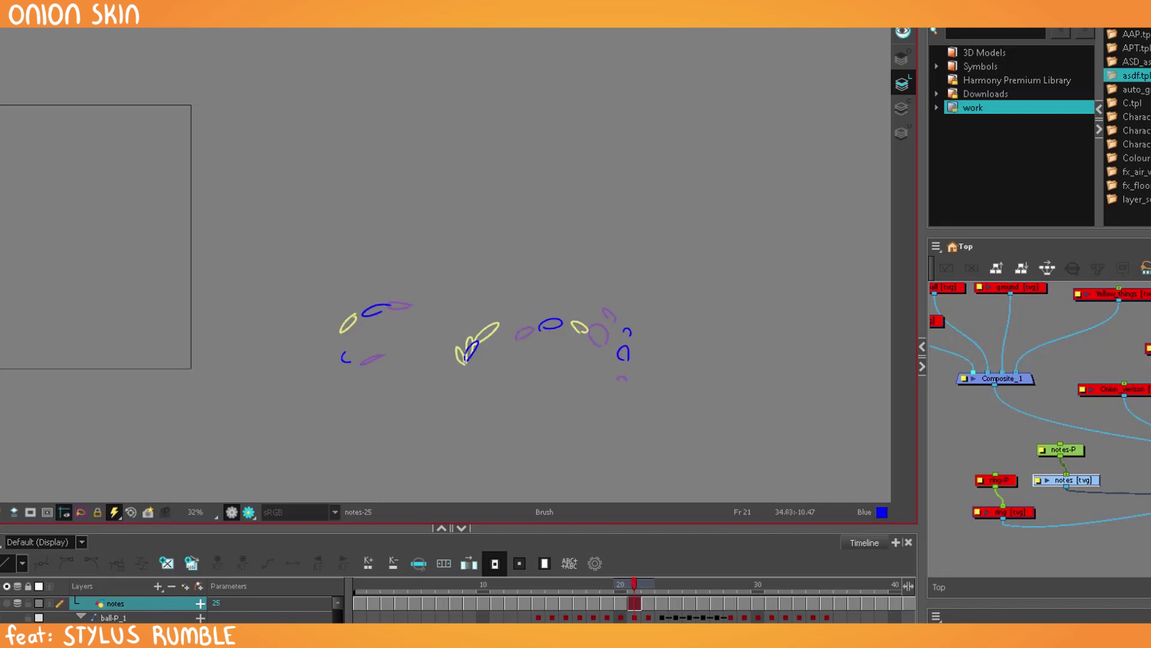
# Step through frames 19 to 26 of the notes layer to review how the droplet arcs follow each other.
pyautogui.press(',')
pyautogui.press(',')
pyautogui.press('.')
pyautogui.press('.')
pyautogui.press('.')
pyautogui.press('.')
pyautogui.press('.')
pyautogui.press('.')
pyautogui.press('.')
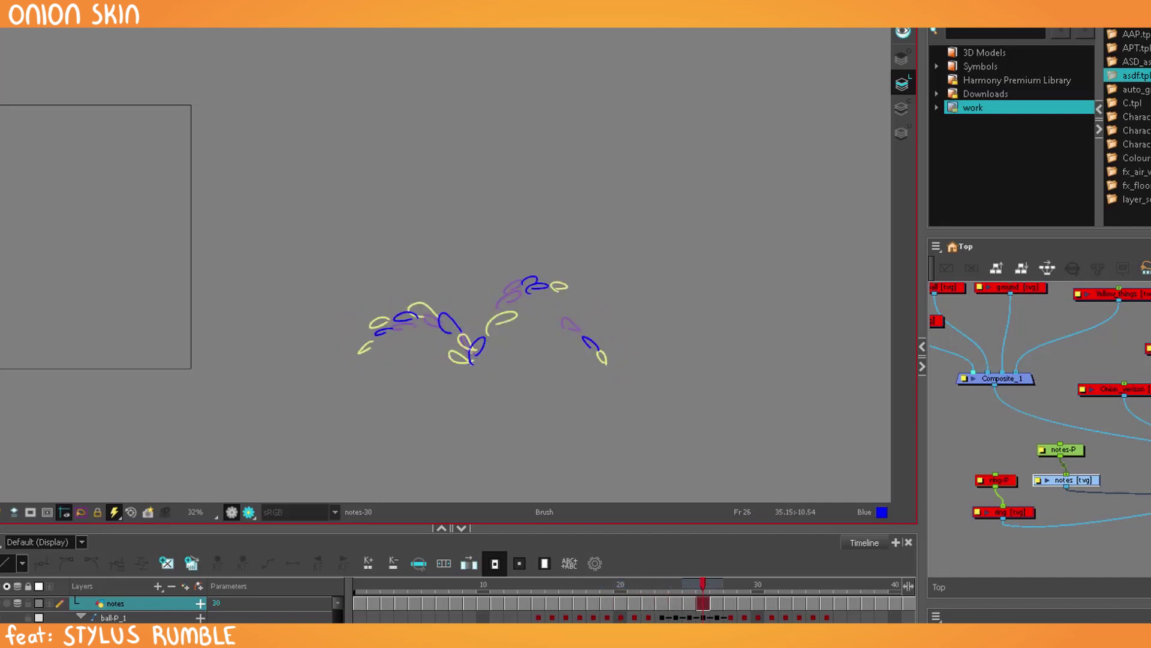
# From frame 27 on, draw a new topmost arc of droplet ovals rising from the centre and curving over to the right.
pyautogui.press('.')
pyautogui.press('.')
pyautogui.press('.')
pyautogui.press('.')
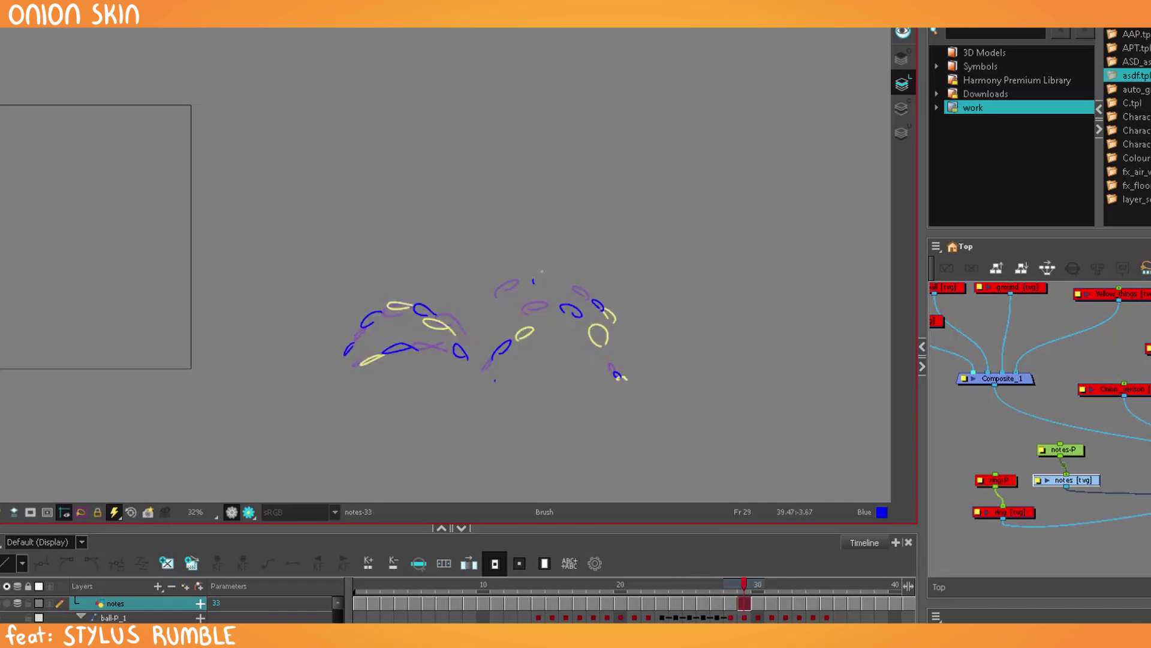
pyautogui.press('.')
pyautogui.press('.')
pyautogui.press('.')
pyautogui.press('.')
pyautogui.press('.')
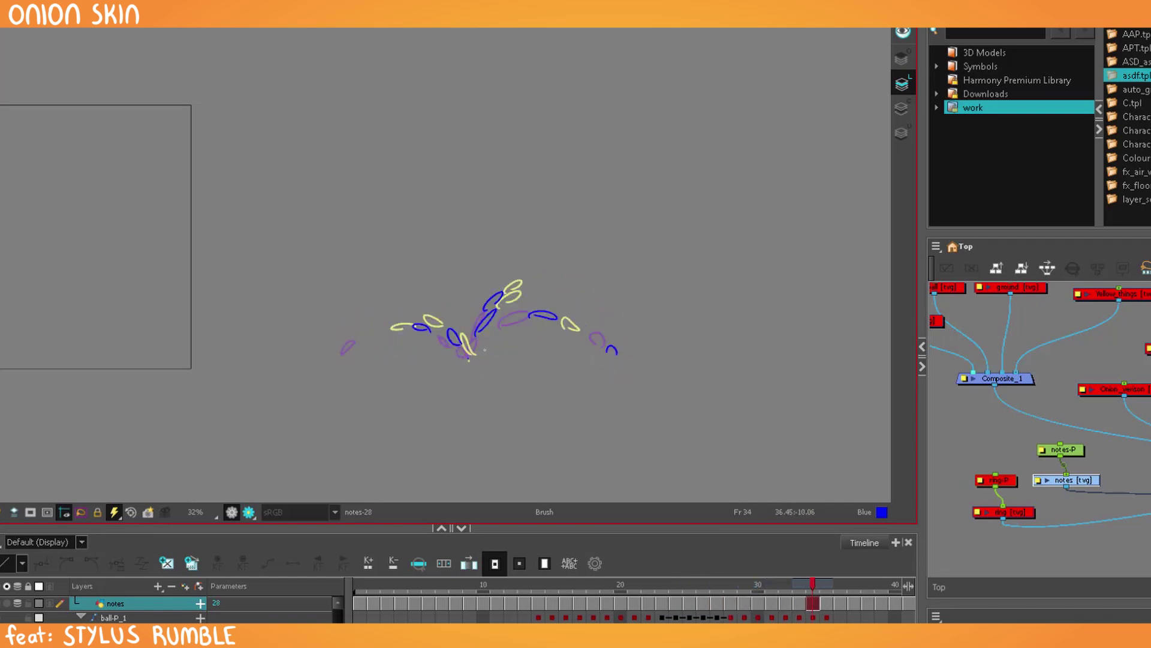
# Draw a short inner arc of shrinking droplets falling to the right, one per frame through frame 38 and onward.
pyautogui.press('.')
pyautogui.press('.')
pyautogui.press('.')
pyautogui.press('.')
pyautogui.press('.')
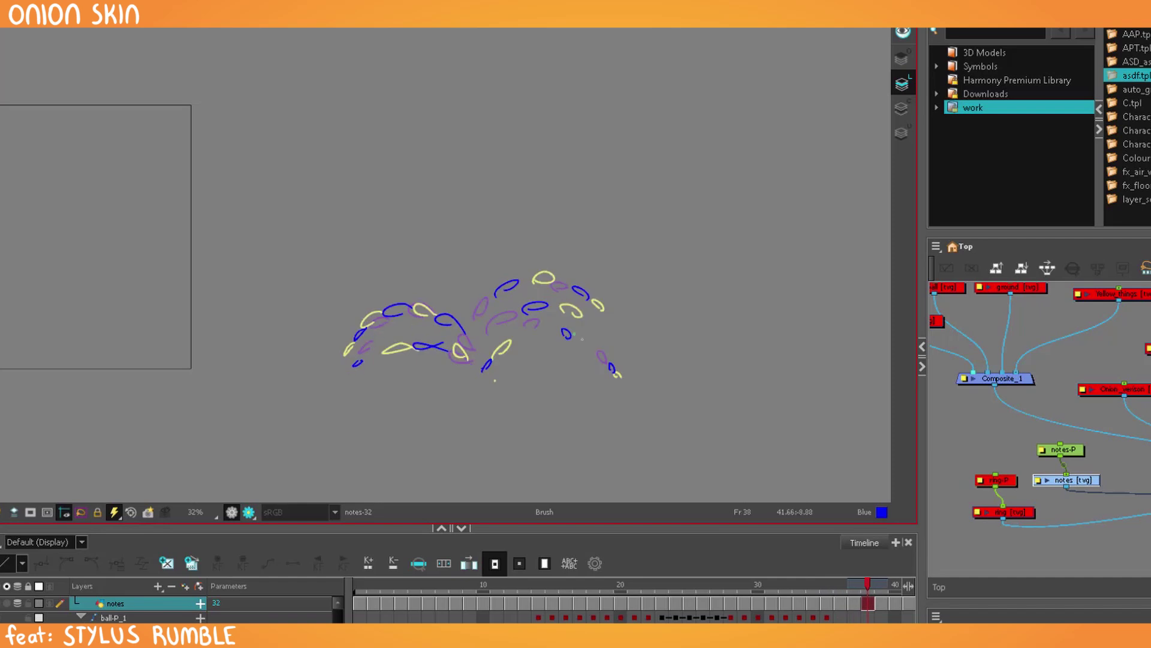
pyautogui.press('.')
pyautogui.press('.')
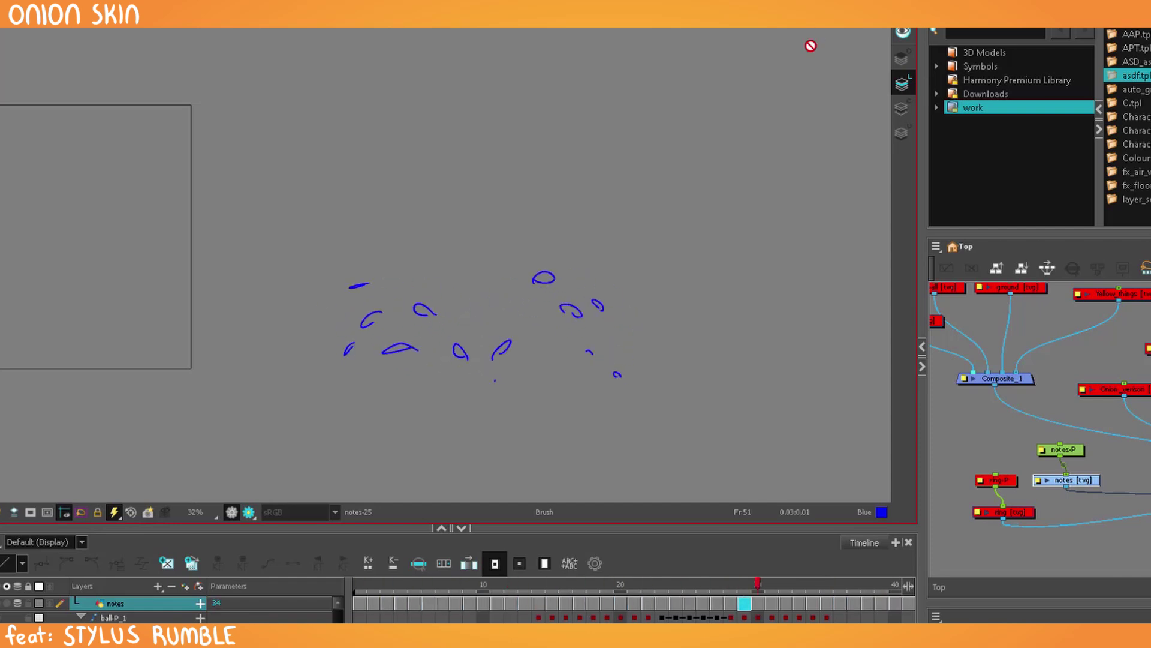
# Go to frame 1 of the notes layer, turn on onion skin, and draw a trail of dots rising one per frame through frame 10.
pyautogui.click(1087, 481)
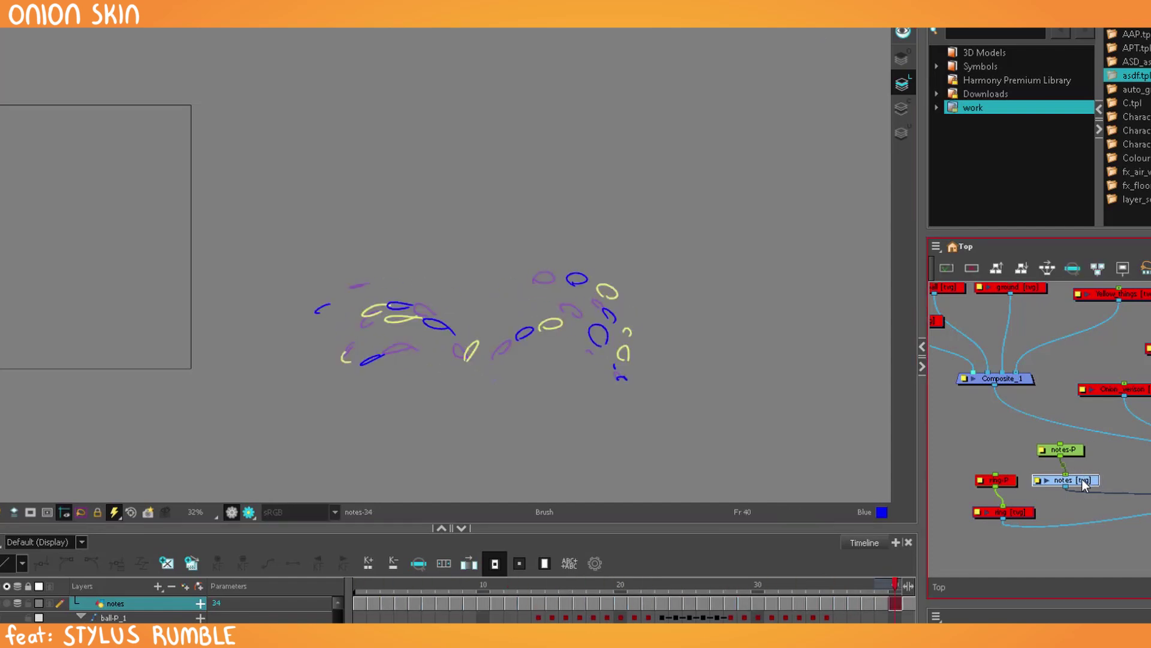
pyautogui.moveTo(407, 589); pyautogui.dragTo(330, 599)
pyautogui.moveTo(532, 245); pyautogui.dragTo(652, 456)
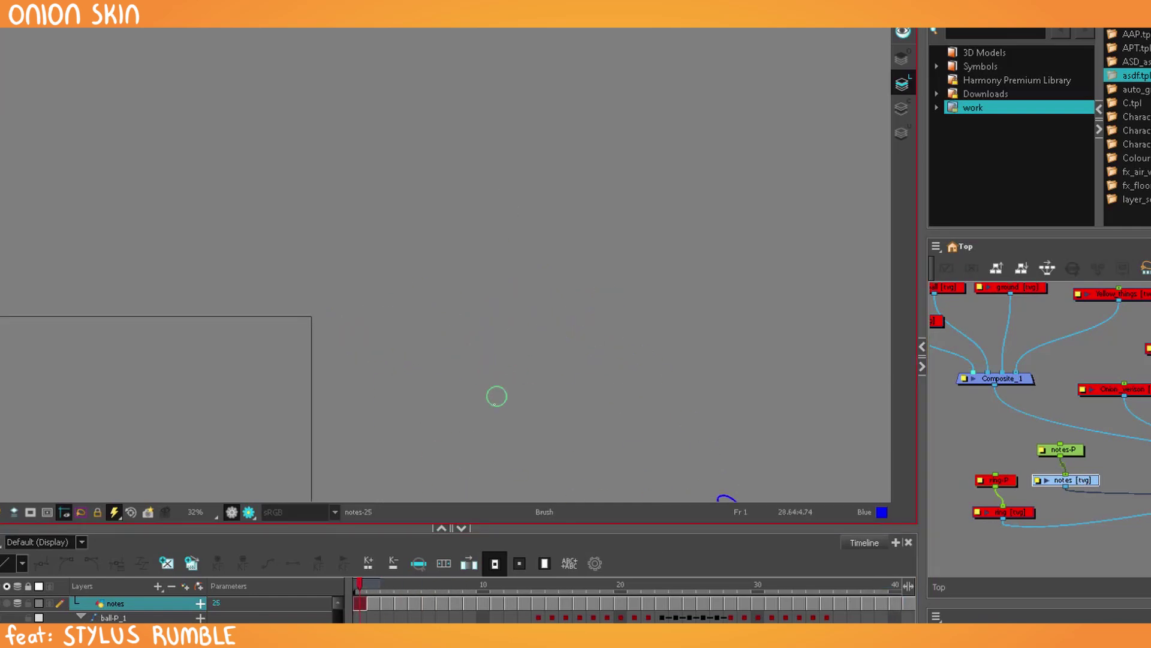
pyautogui.press('o')
pyautogui.press('.')
pyautogui.press('.')
pyautogui.press('.')
pyautogui.press('.')
pyautogui.press('.')
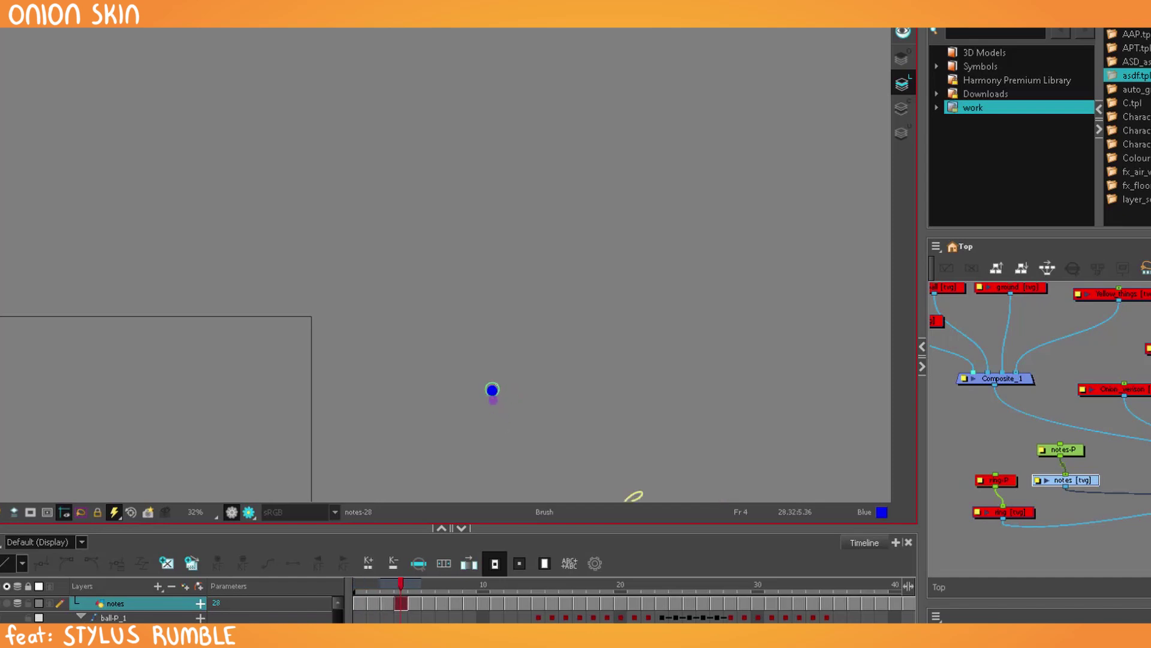
pyautogui.press('.')
pyautogui.press('.')
pyautogui.press('.')
pyautogui.press('.')
pyautogui.press('.')
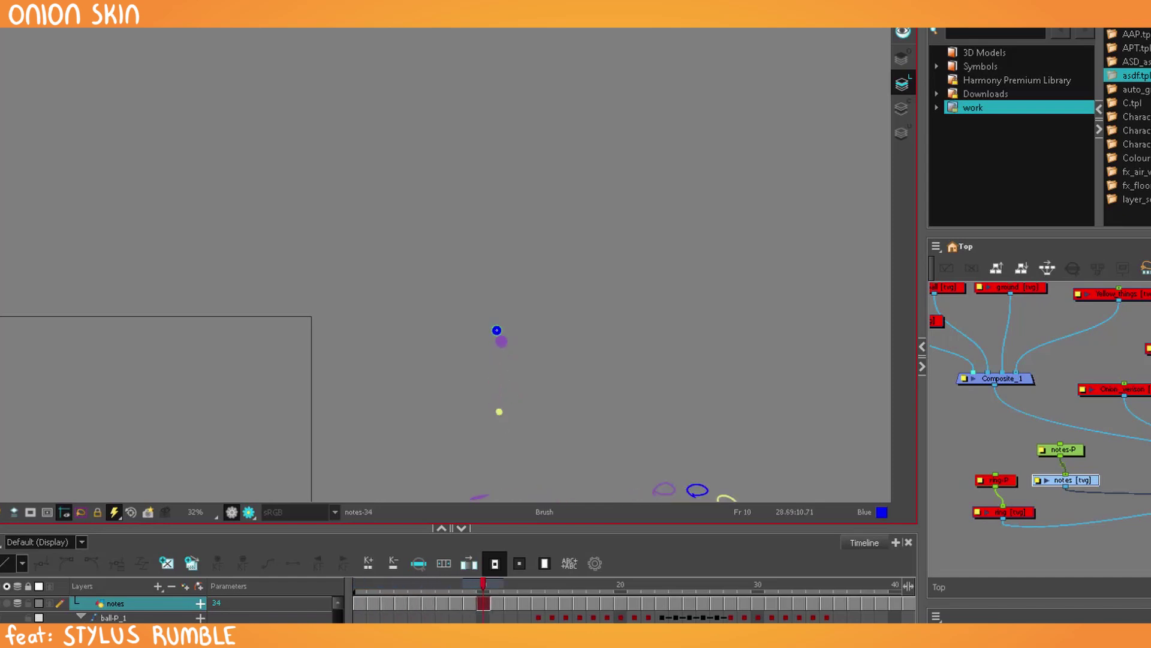
# Continue the rising dot trail through frame 17, redrawing the dots of frames 16 and 17 with tighter spacing.
pyautogui.press('.')
pyautogui.press('.')
pyautogui.press('.')
pyautogui.press('.')
pyautogui.press('.')
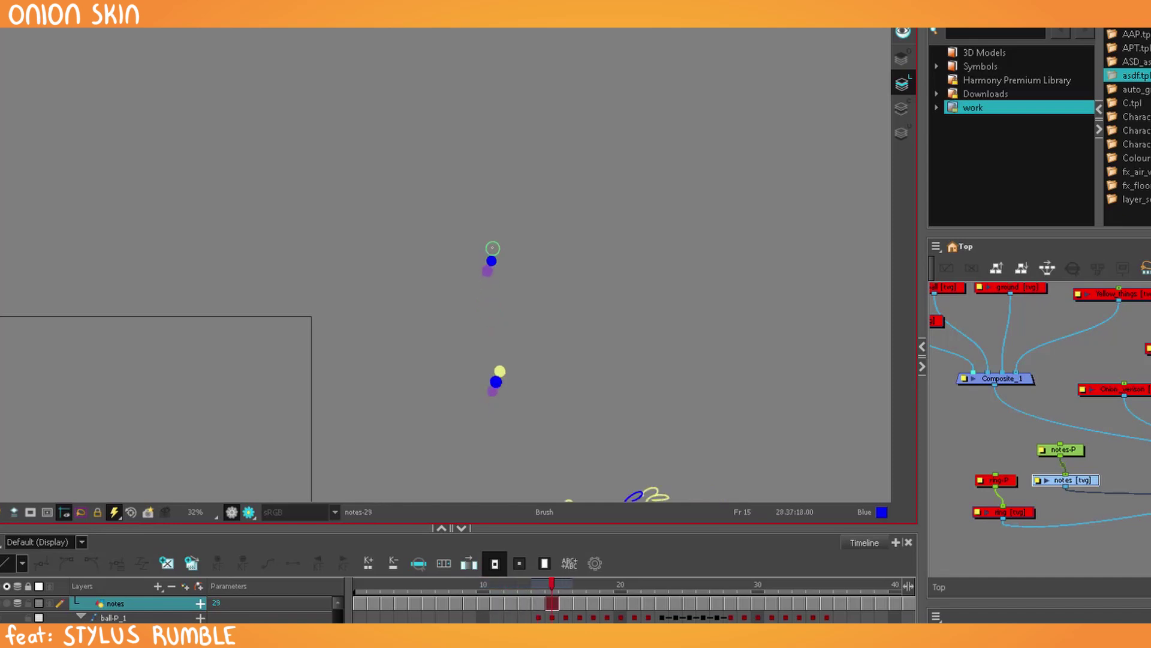
pyautogui.press('.')
pyautogui.press('.')
pyautogui.press(',')
pyautogui.press(',')
pyautogui.press(',')
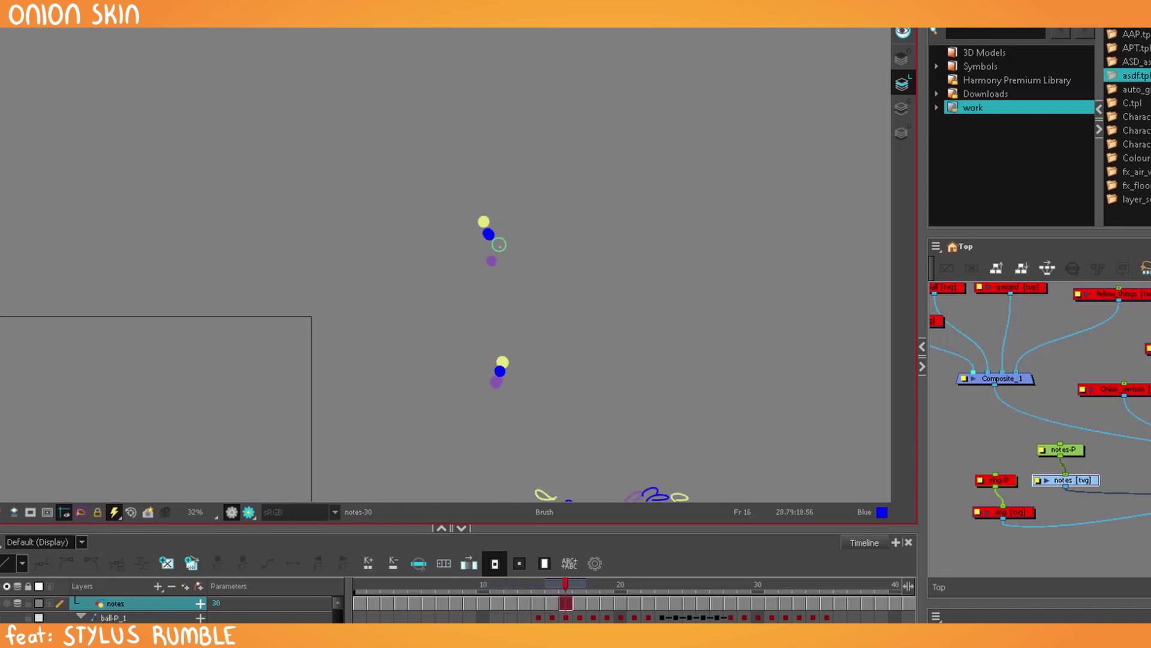
pyautogui.press('.')
pyautogui.press('.')
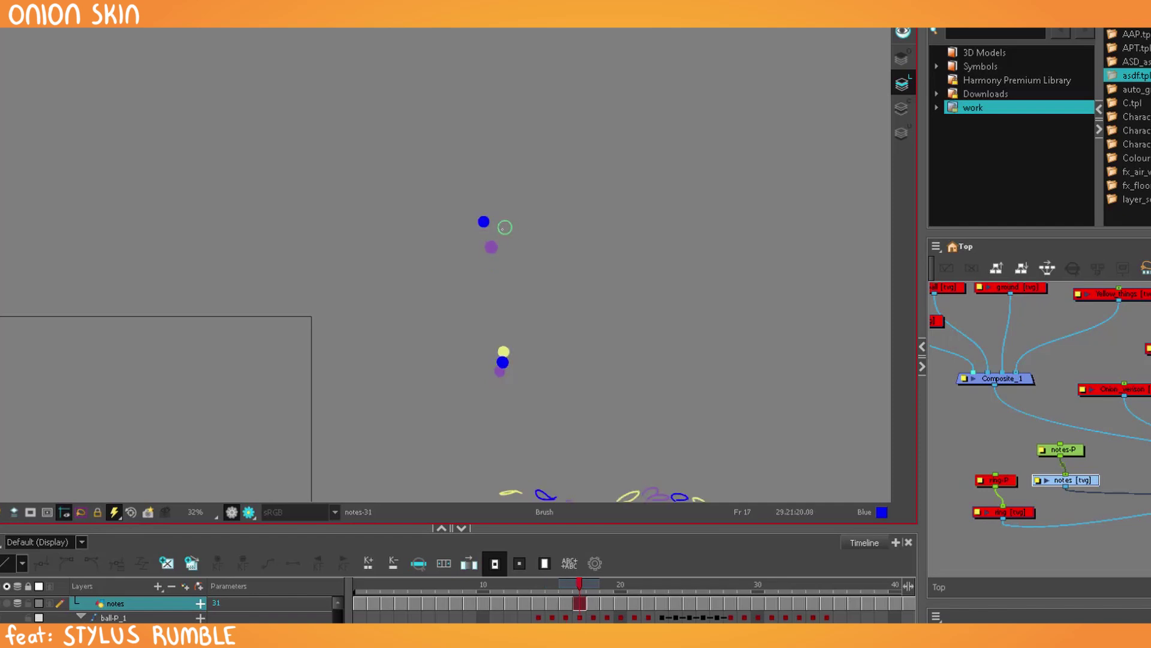
# Extend the trail to its upper end through frame 21, curving the dots slightly to the left.
pyautogui.press('.')
pyautogui.press('.')
pyautogui.press('.')
pyautogui.press('.')
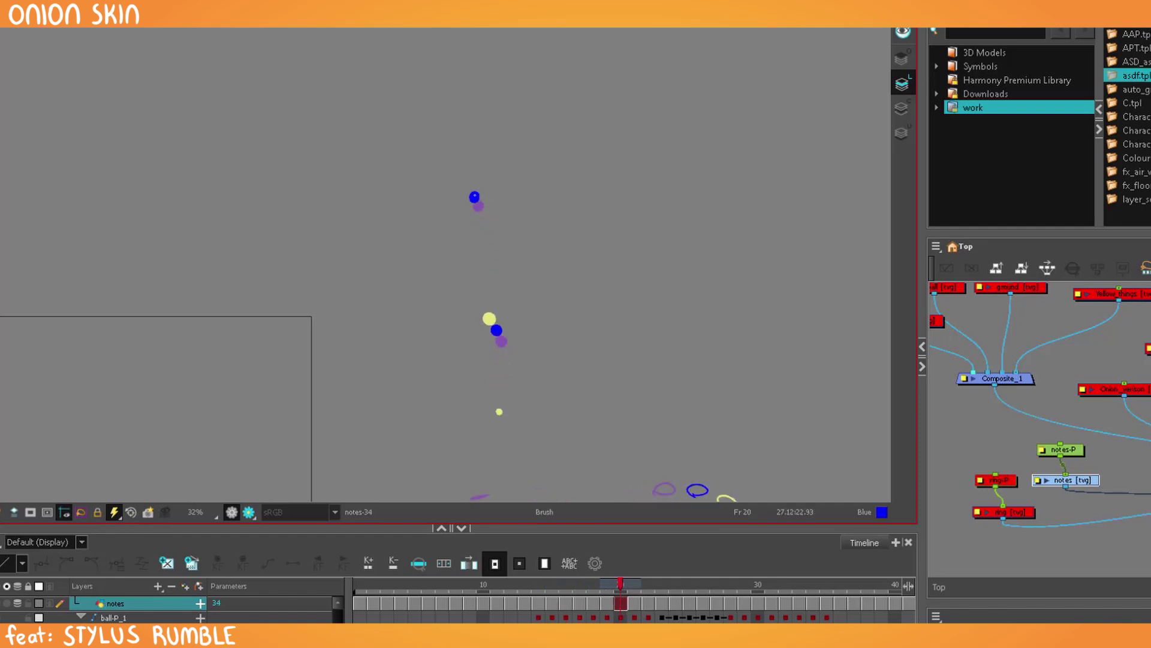
pyautogui.press('.')
pyautogui.press('.')
# Start a second dot trail from the same base around frame 25 and carry it upward in a wavy line through frame 37.
pyautogui.press('.')
pyautogui.press('.')
pyautogui.press('.')
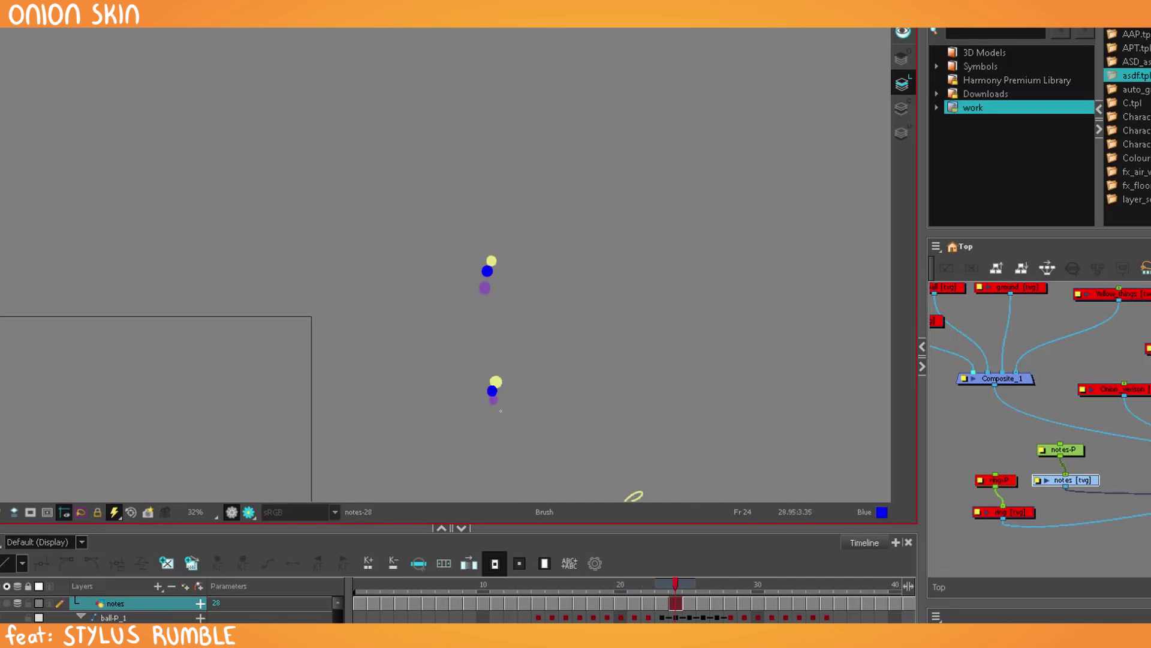
pyautogui.press('.')
pyautogui.press('.')
pyautogui.press('.')
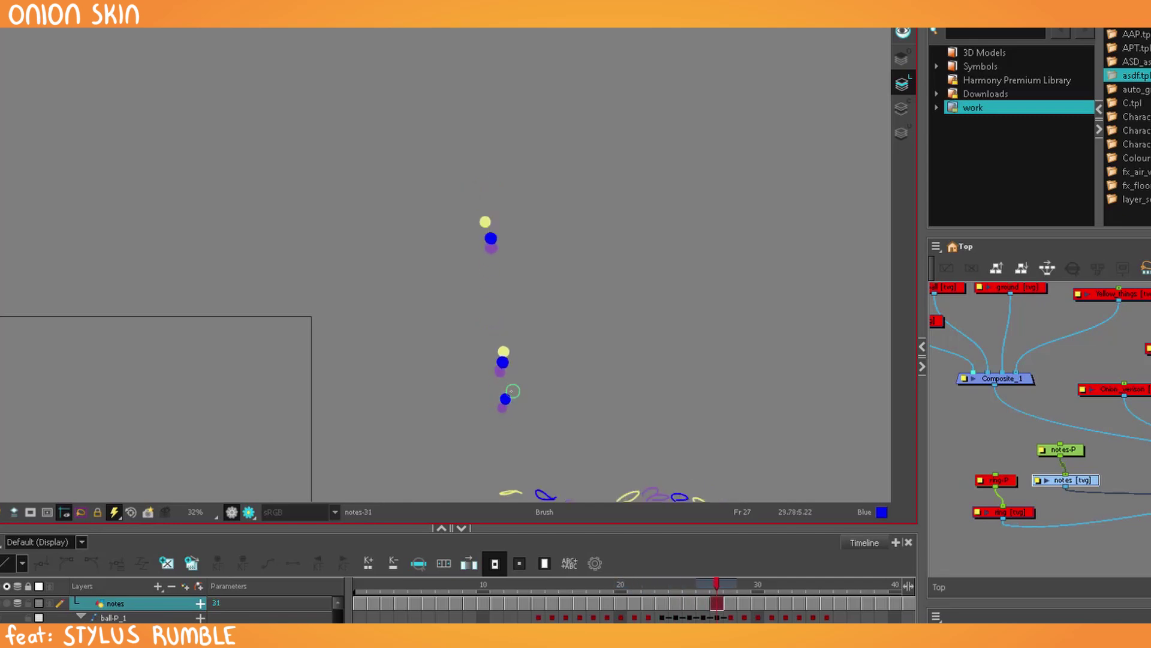
pyautogui.press('.')
pyautogui.press('.')
pyautogui.press('.')
pyautogui.press('.')
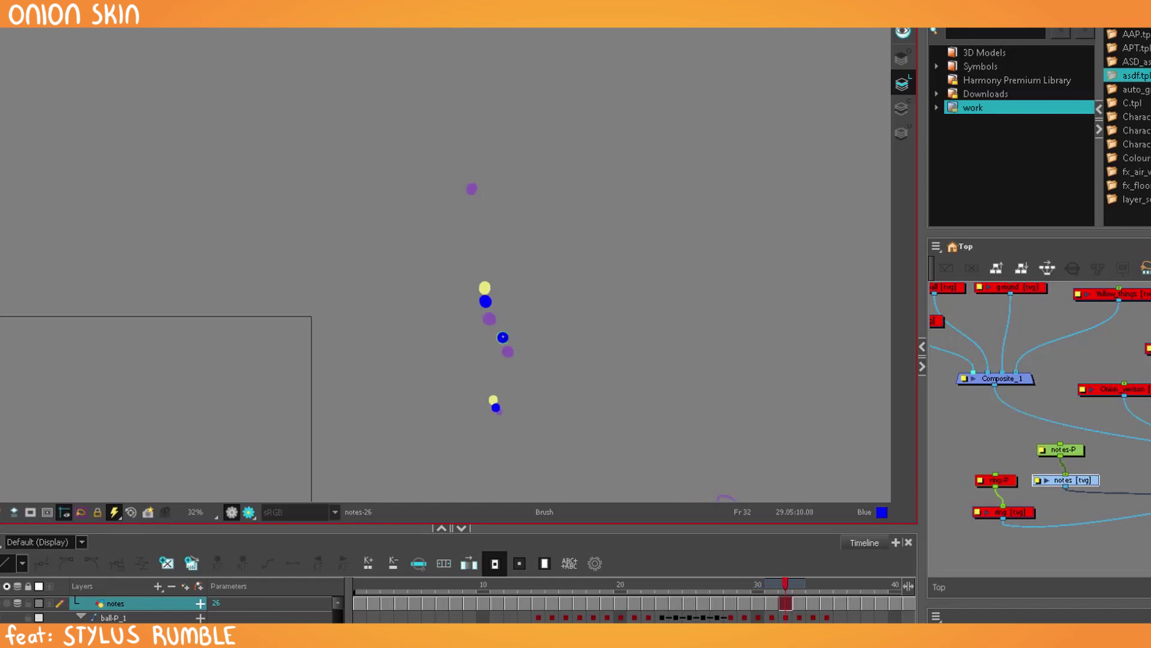
pyautogui.press('.')
pyautogui.press('.')
pyautogui.press('.')
pyautogui.press('.')
pyautogui.press('.')
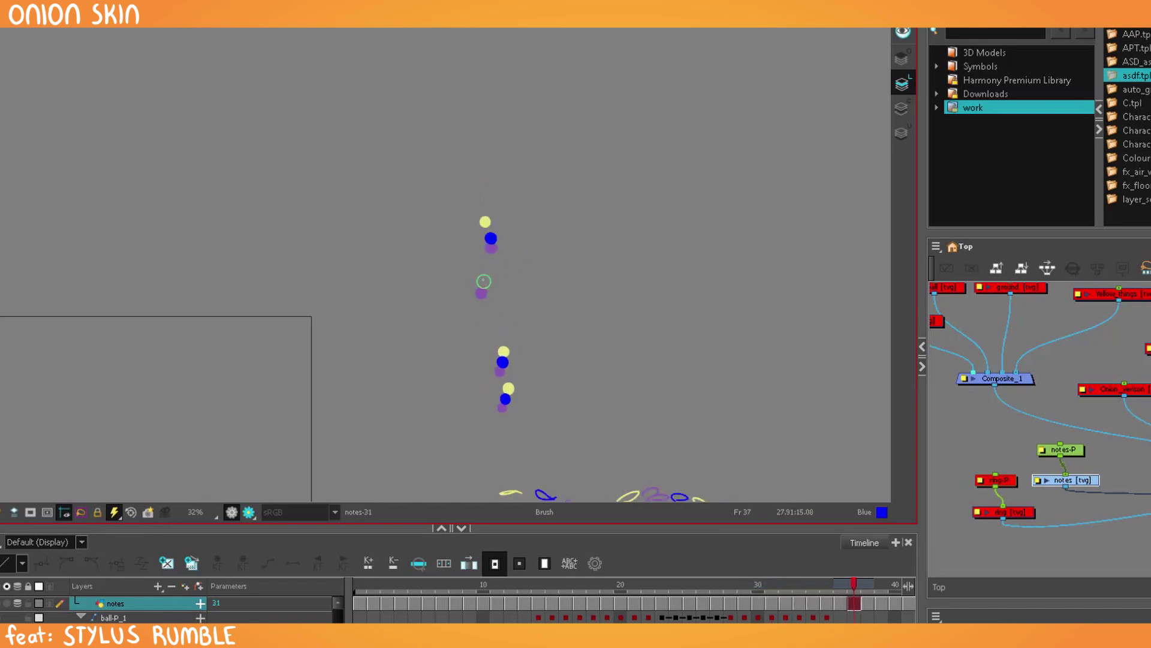
# Continue the second trail upward to its tip with dots shrinking and bending left through frame 47.
pyautogui.press('.')
pyautogui.press('.')
pyautogui.press('.')
pyautogui.press('.')
pyautogui.press('.')
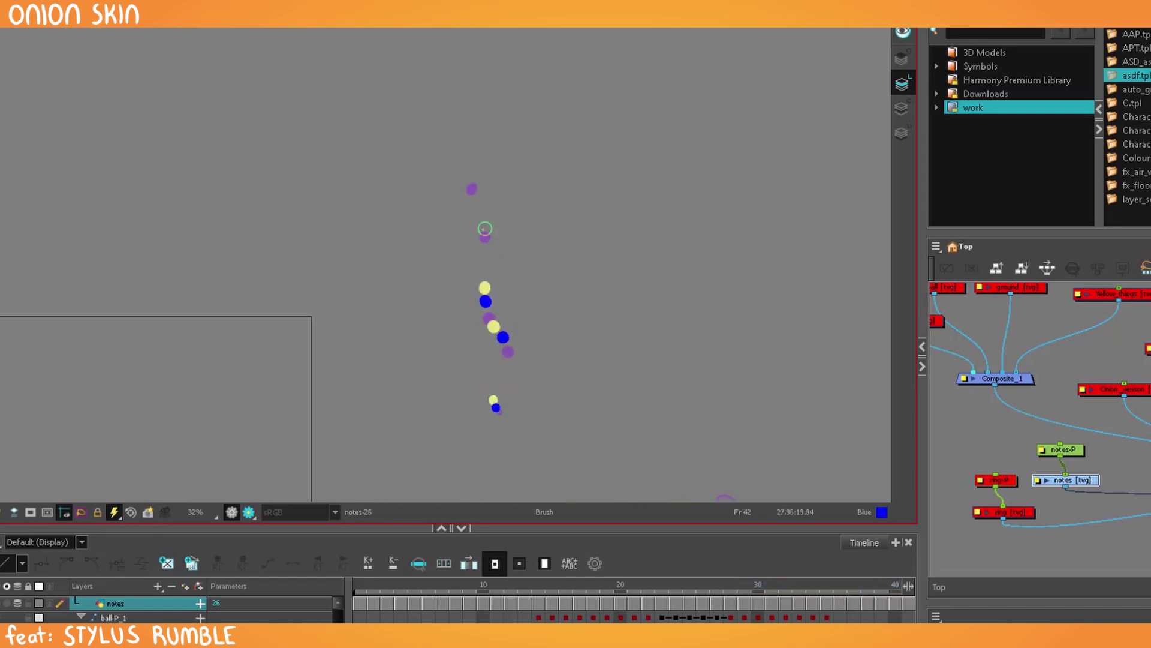
pyautogui.press('.')
pyautogui.press('.')
pyautogui.press('.')
pyautogui.press('.')
pyautogui.press('.')
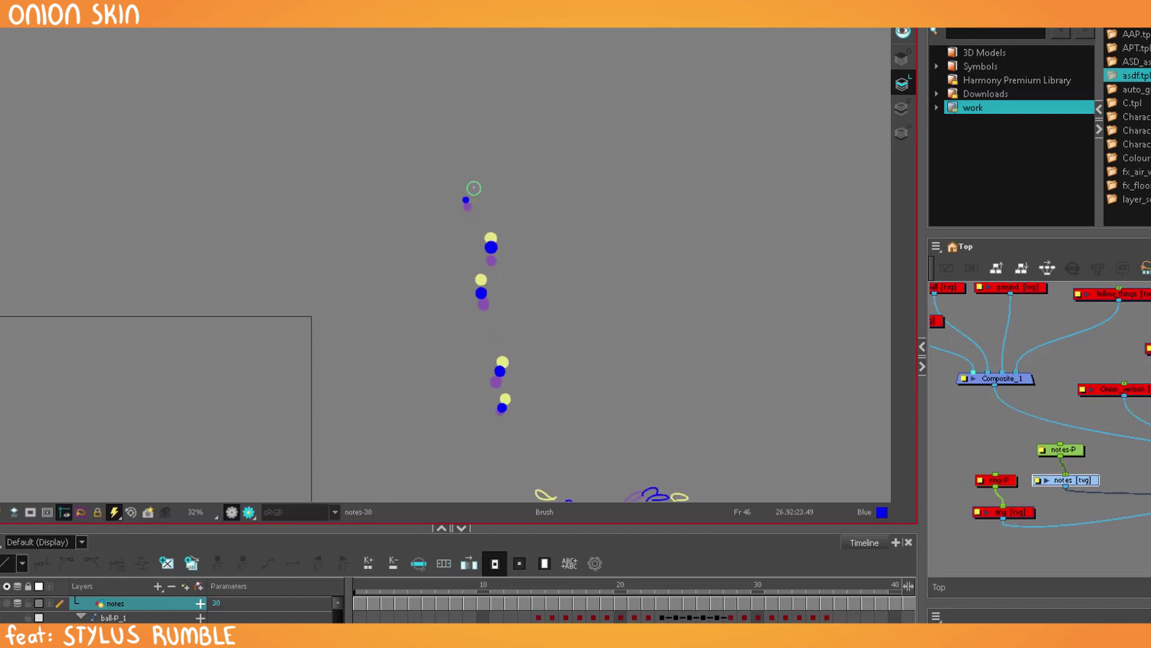
pyautogui.press('.')
# Begin a third dot trail from the same base, swinging it out to the right of the others through frame 68.
pyautogui.press('.')
pyautogui.press('.')
pyautogui.press('.')
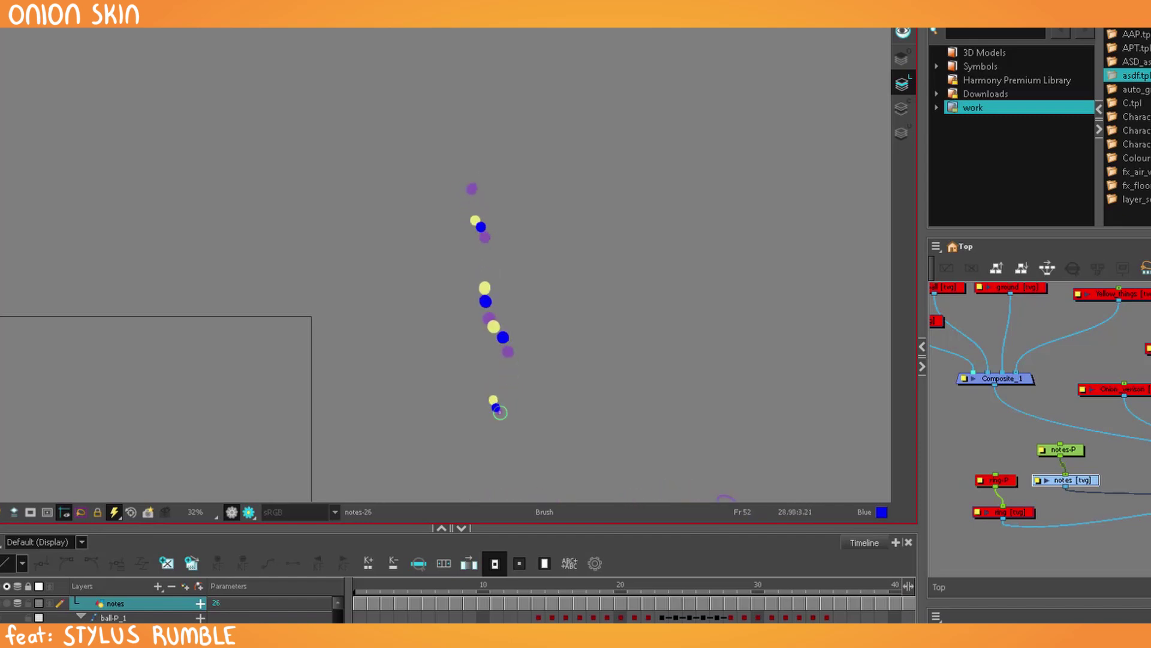
pyautogui.press('.')
pyautogui.press('.')
pyautogui.press('.')
pyautogui.press('.')
pyautogui.press('.')
pyautogui.press('.')
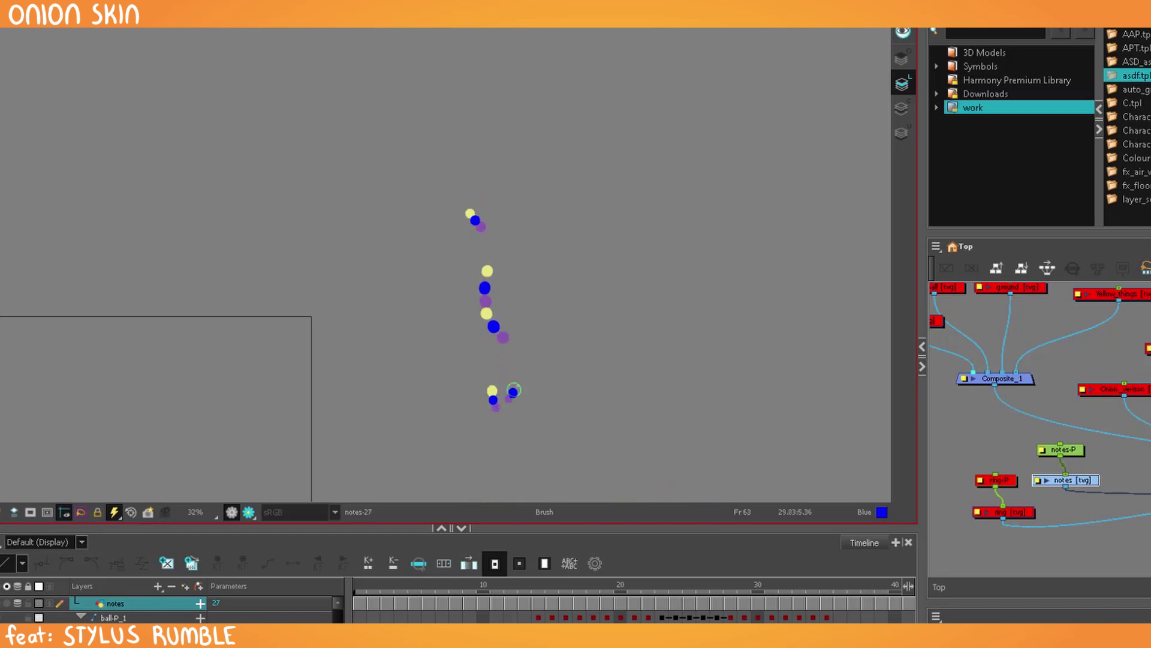
pyautogui.press('.')
pyautogui.press('.')
pyautogui.press('.')
pyautogui.press('.')
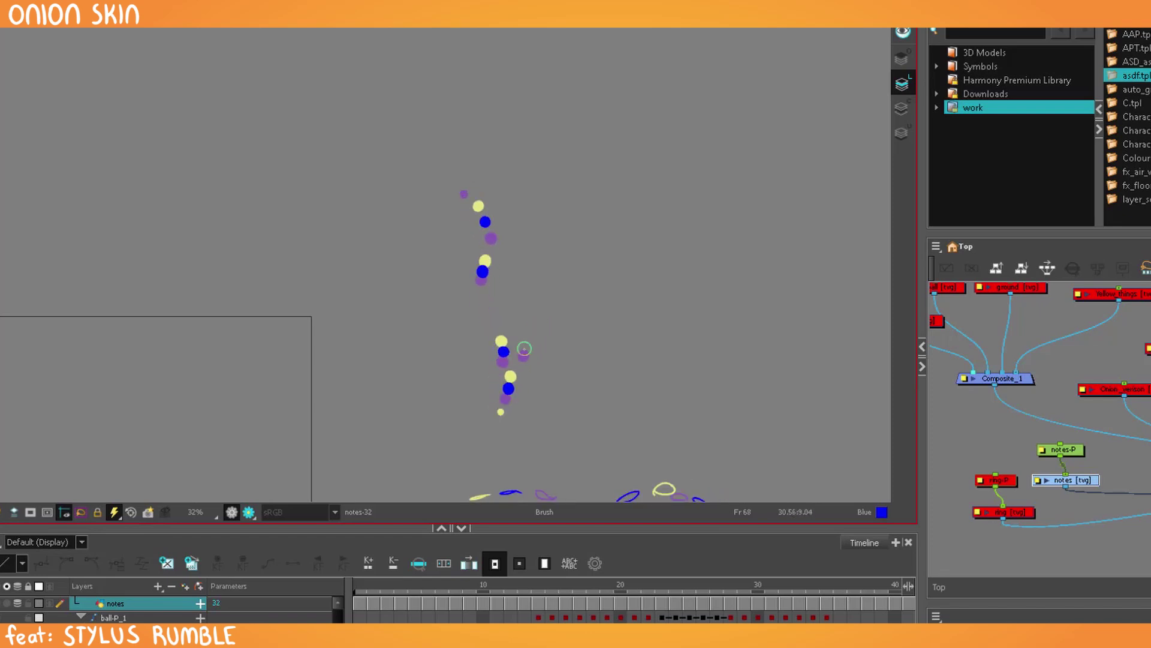
# Carry the third trail upward to its tip through frame 84 and play the loop with onion skin off.
pyautogui.press('.')
pyautogui.press('.')
pyautogui.press('.')
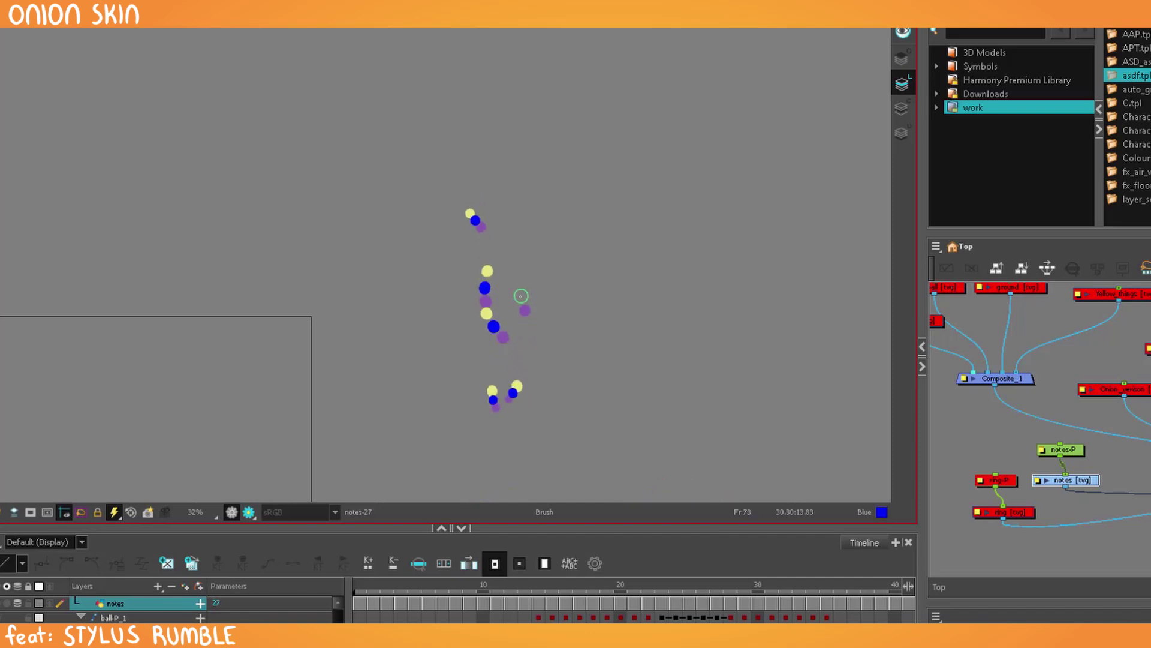
pyautogui.press('.')
pyautogui.press('.')
pyautogui.press('.')
pyautogui.press('.')
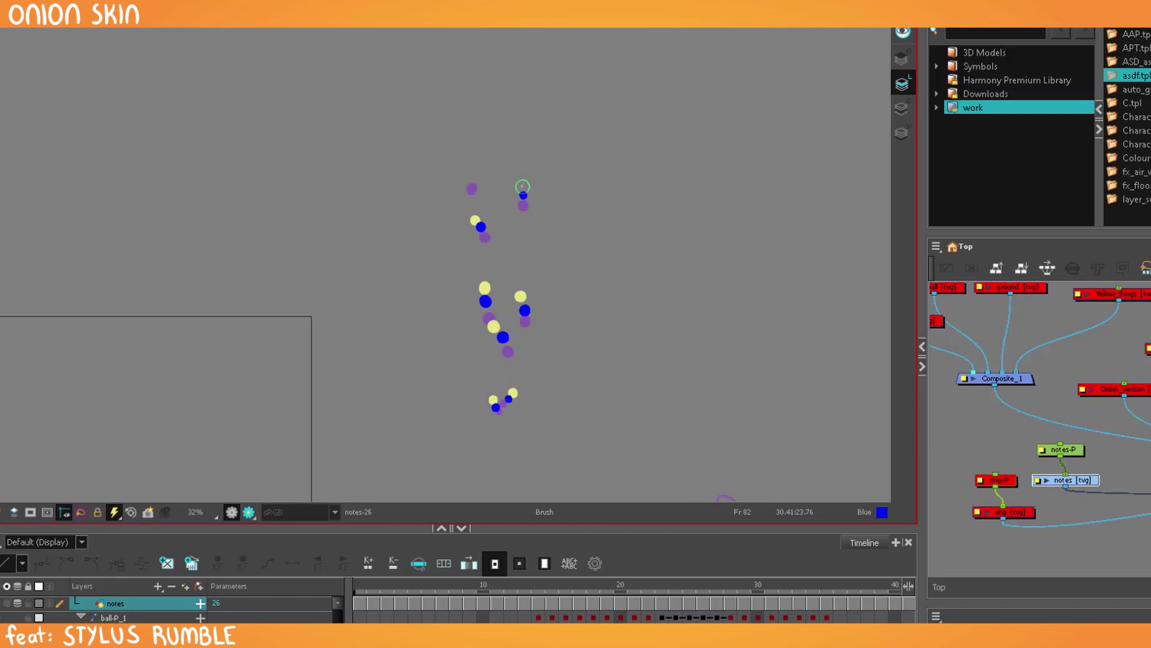
pyautogui.press('.')
pyautogui.press('.')
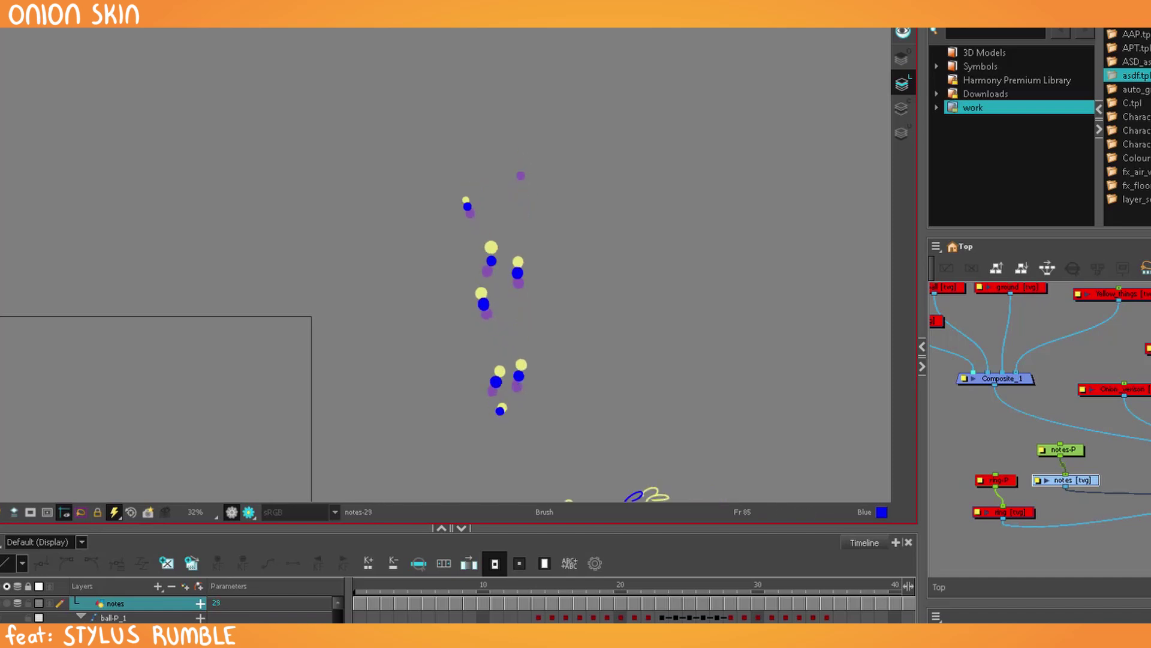
pyautogui.press('Return')
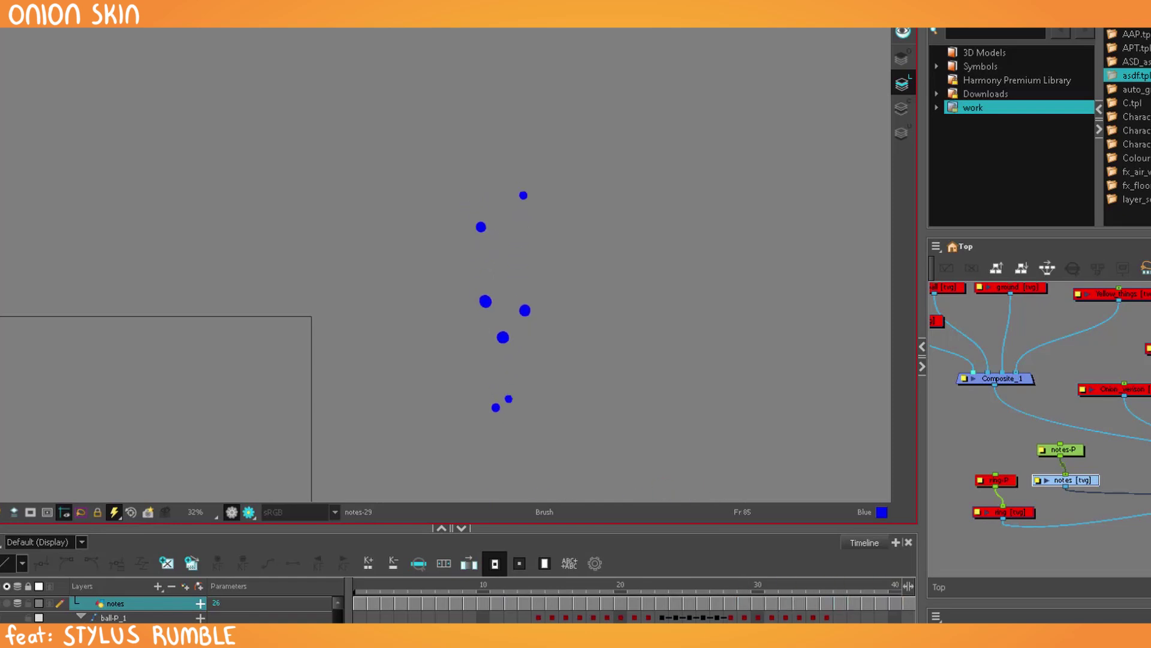
pyautogui.hotkey('alt', 'o')
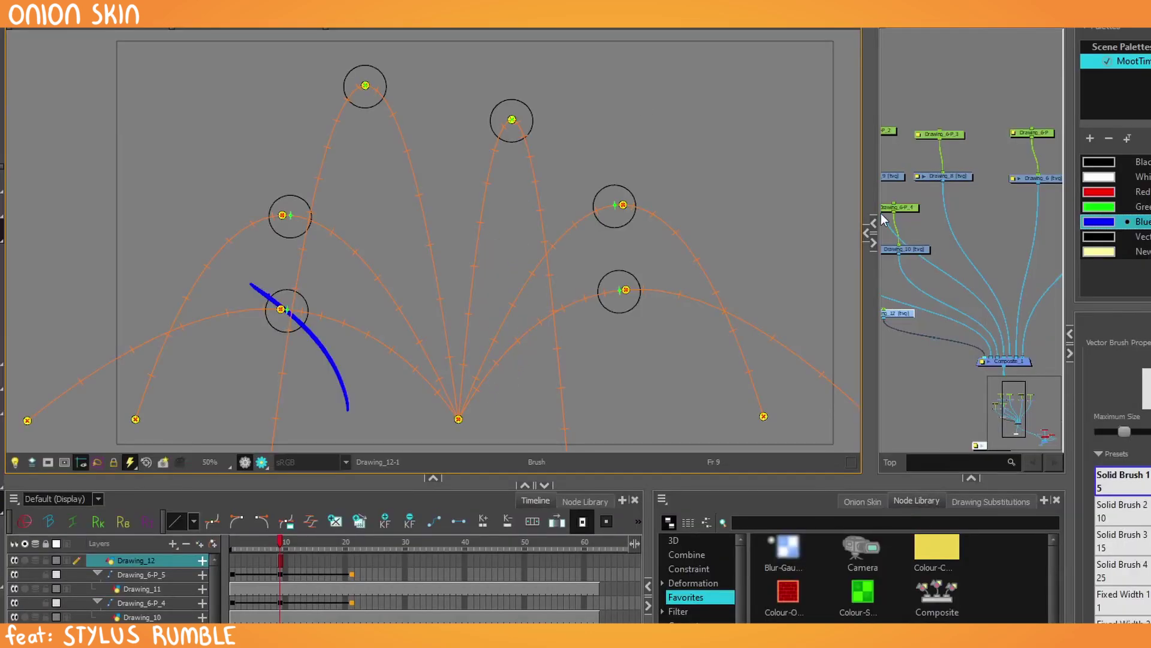
# Widen the node view of the arc scene and disable all drawing and peg nodes feeding the Composite.
pyautogui.moveTo(459, 195); pyautogui.dragTo(411, 195)
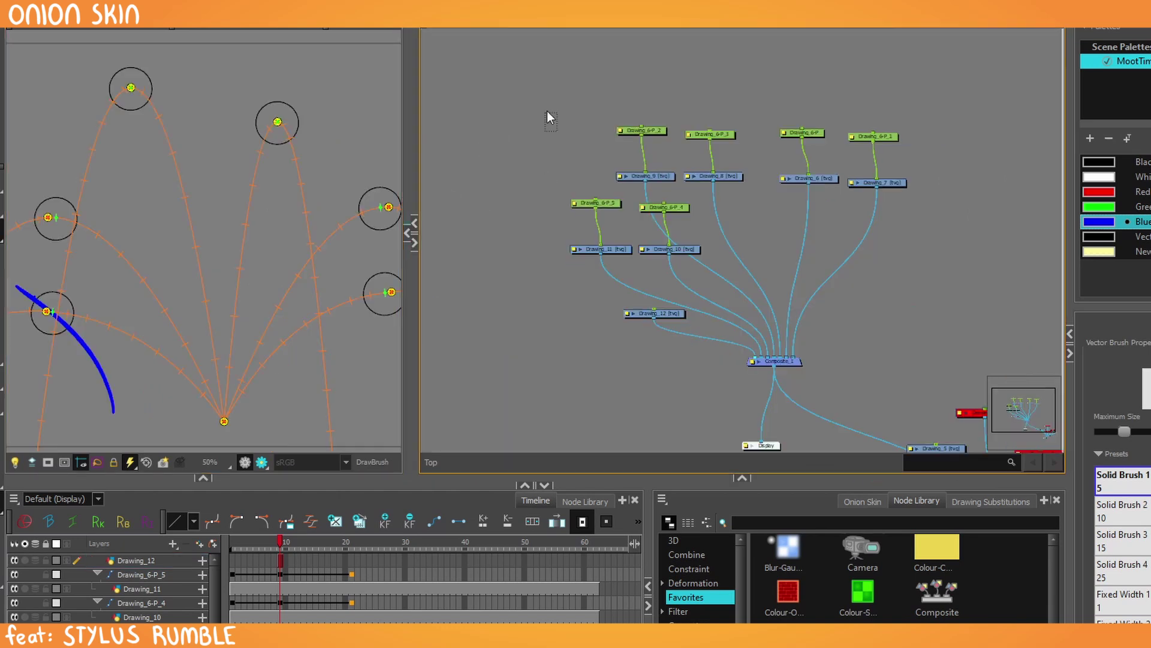
pyautogui.moveTo(545, 108); pyautogui.dragTo(878, 327)
pyautogui.press('d')
# Move the Display node away from the Composite, add a new drawing layer connected to it, and enlarge the camera view.
pyautogui.moveTo(564, 333); pyautogui.dragTo(636, 196)
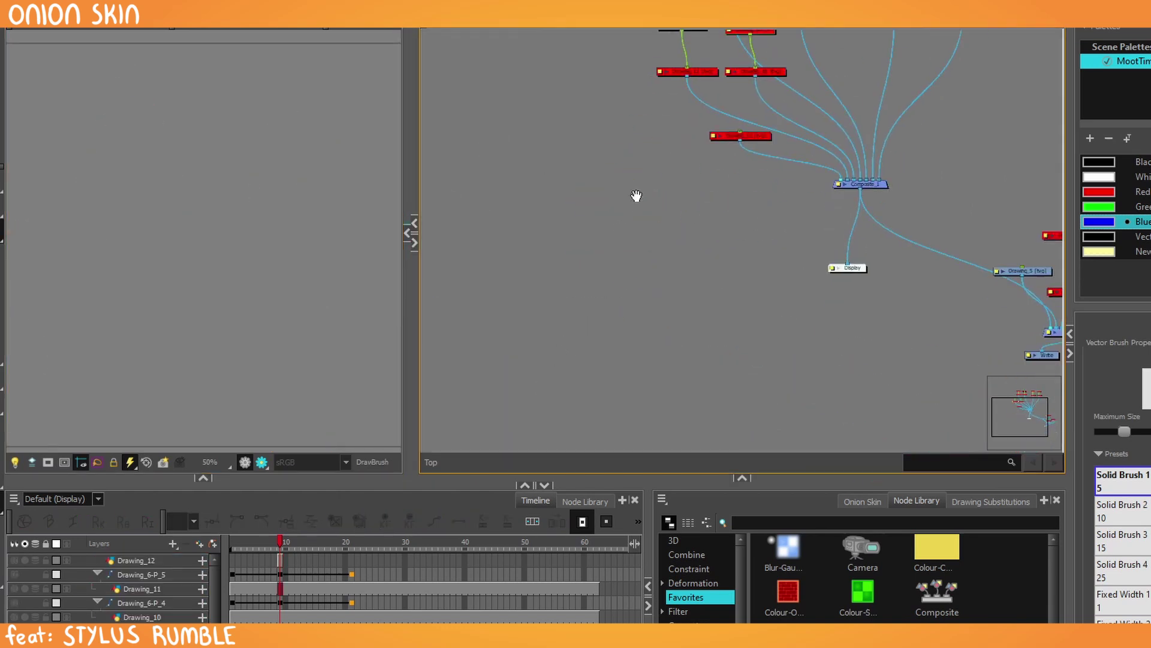
pyautogui.moveTo(859, 272); pyautogui.dragTo(557, 339)
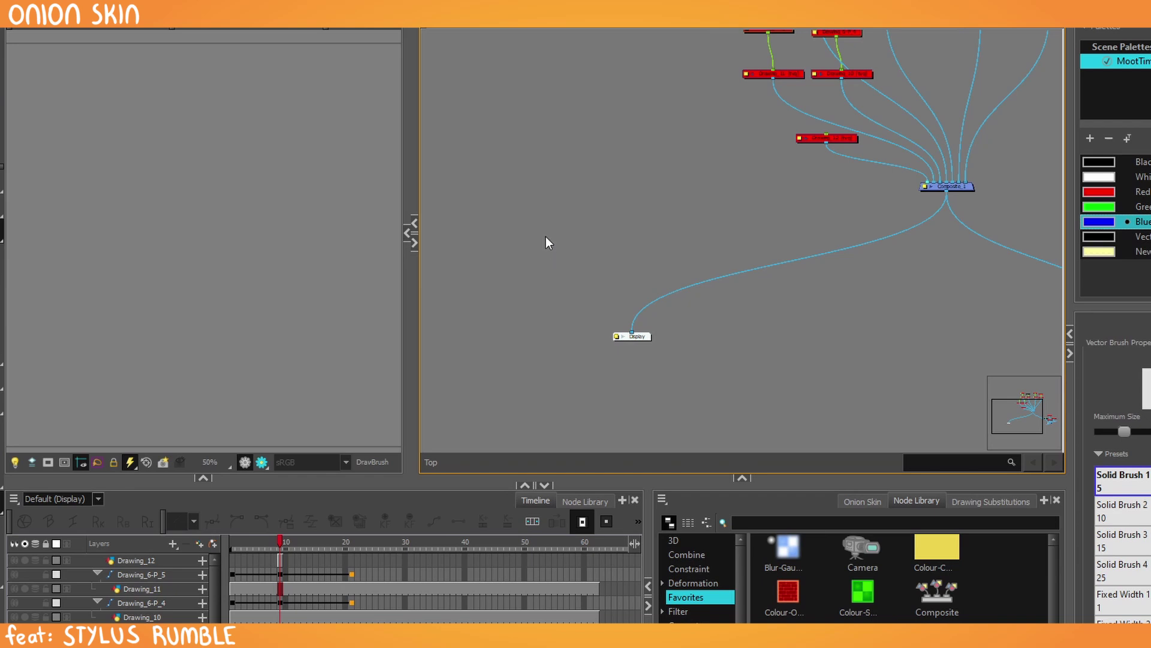
pyautogui.hotkey('ctrl', 'r')
pyautogui.moveTo(602, 266); pyautogui.dragTo(632, 335)
pyautogui.moveTo(410, 268); pyautogui.dragTo(791, 282)
pyautogui.scroll(3, 272, 579)
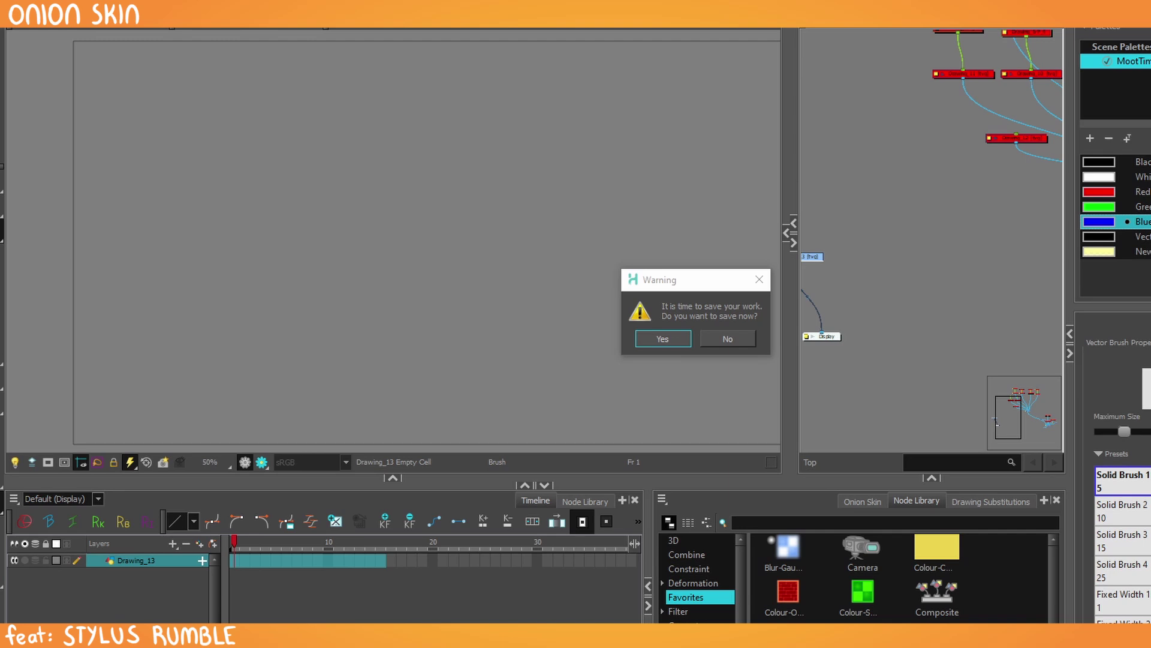
# Save the scene and fill frames 1 to 15 of the new drawing layer with empty drawings.
pyautogui.click(661, 342)
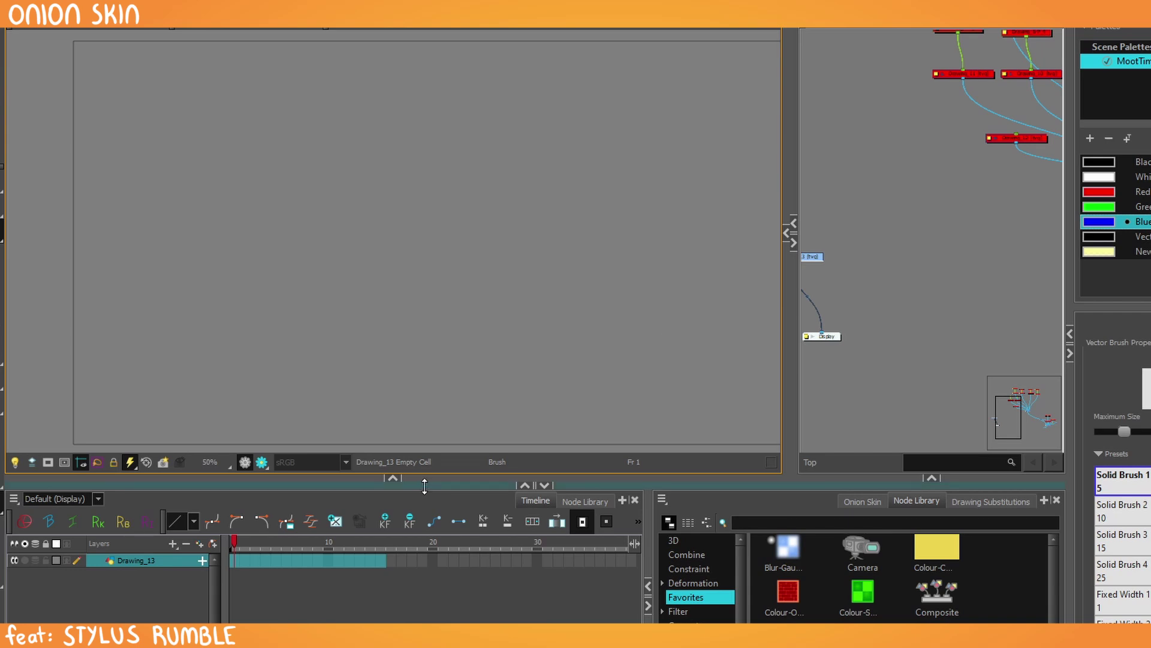
pyautogui.moveTo(426, 477); pyautogui.dragTo(406, 497)
pyautogui.click(329, 541)
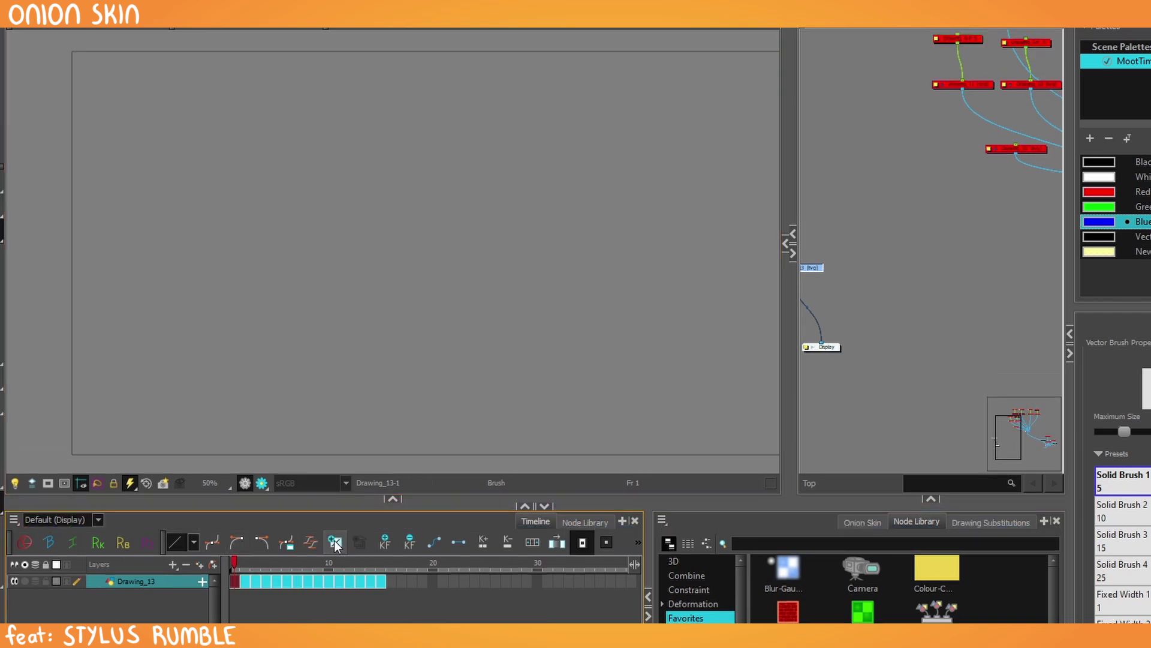
pyautogui.click(243, 609)
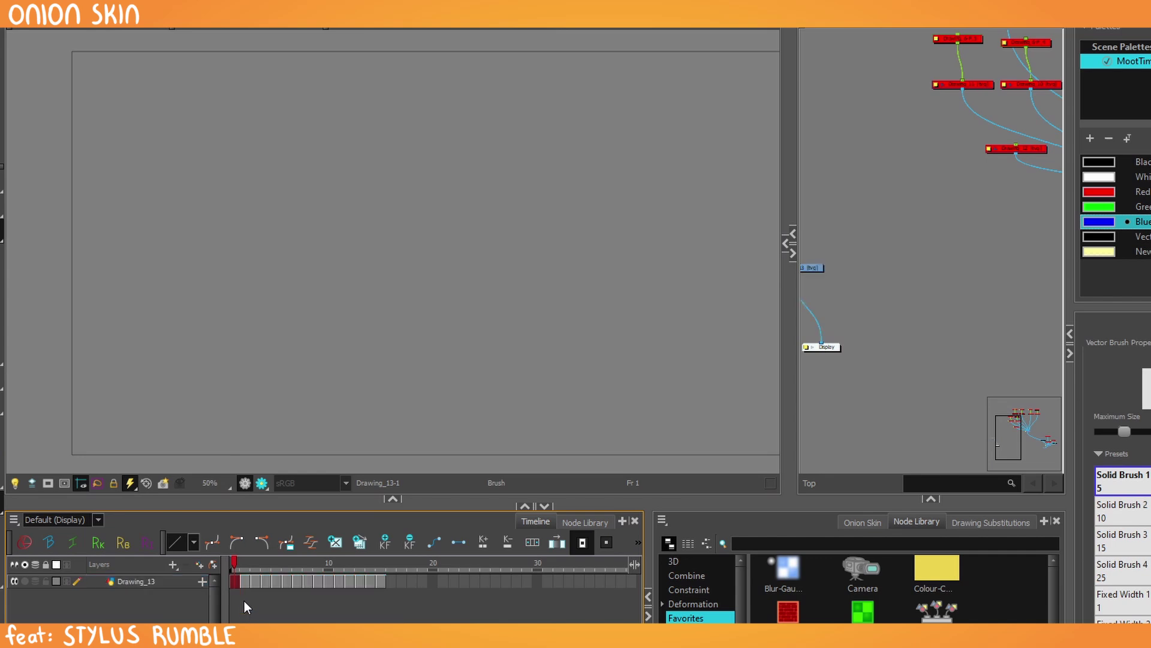
# Copy the 15 drawings, paste them from frame 16 as a forward cycle repeated 100 times, and return to frame 1.
pyautogui.moveTo(383, 584); pyautogui.dragTo(237, 578)
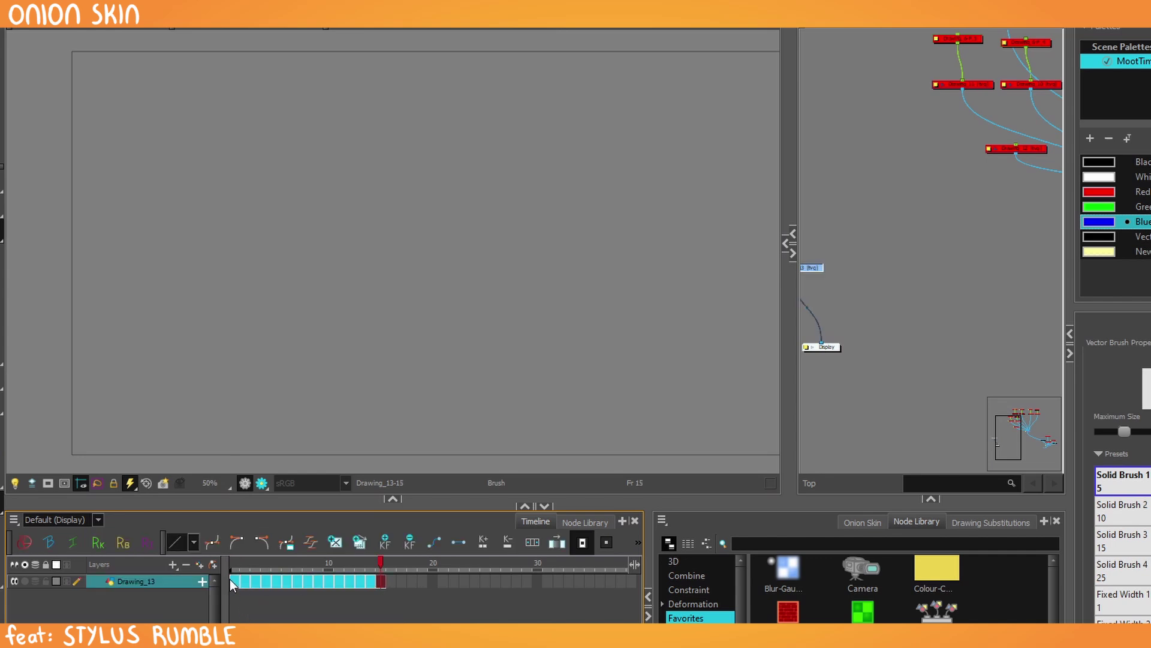
pyautogui.click(390, 580)
pyautogui.rightClick(389, 581)
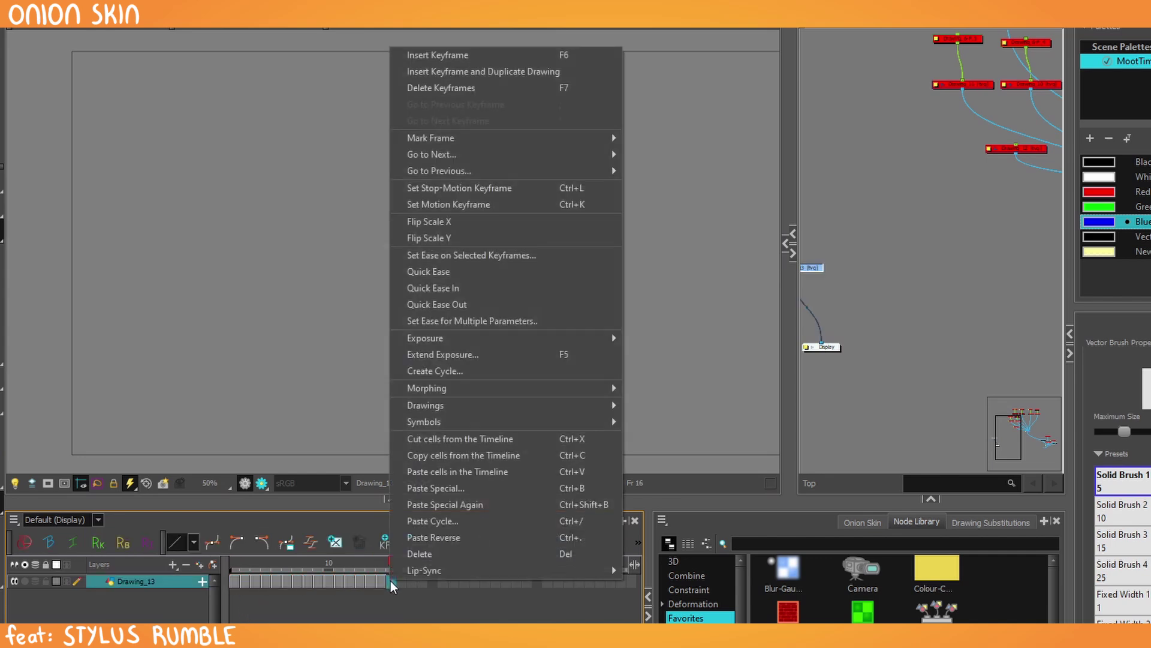
pyautogui.click(419, 521)
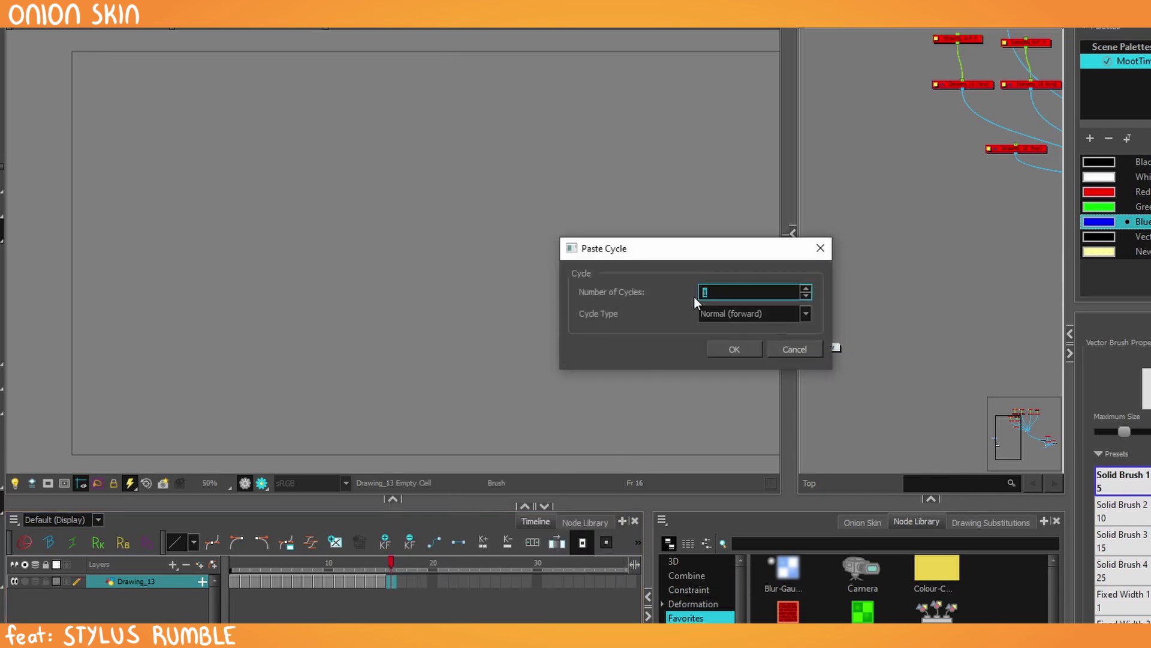
pyautogui.write('100')
pyautogui.click(734, 353)
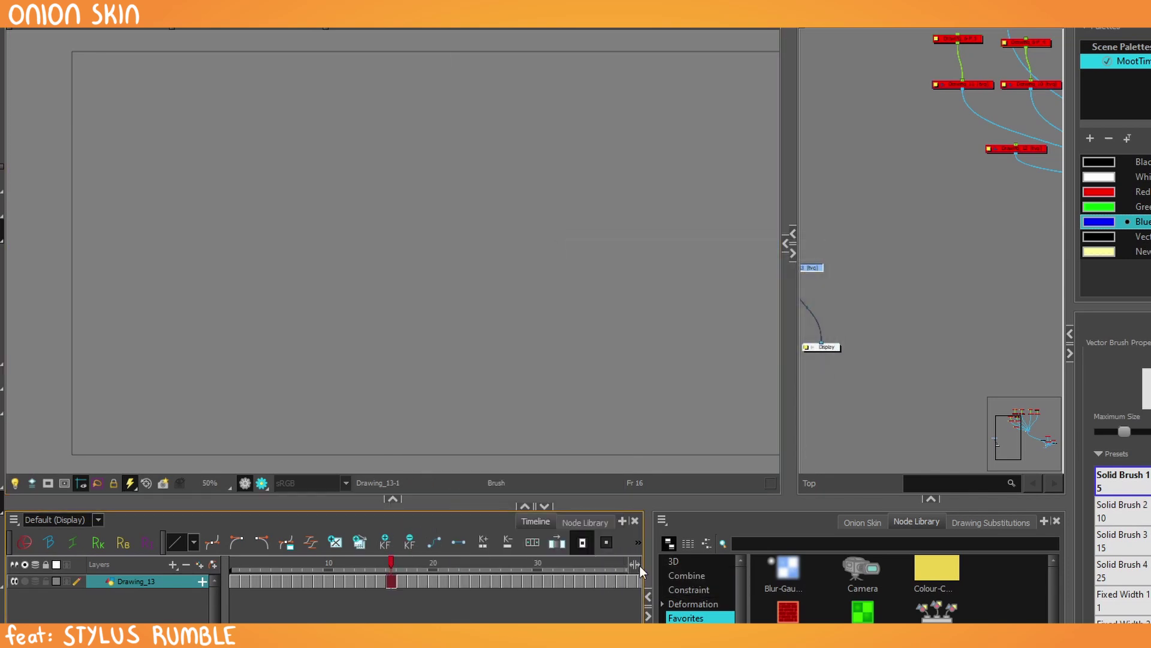
pyautogui.moveTo(647, 572); pyautogui.dragTo(1109, 579)
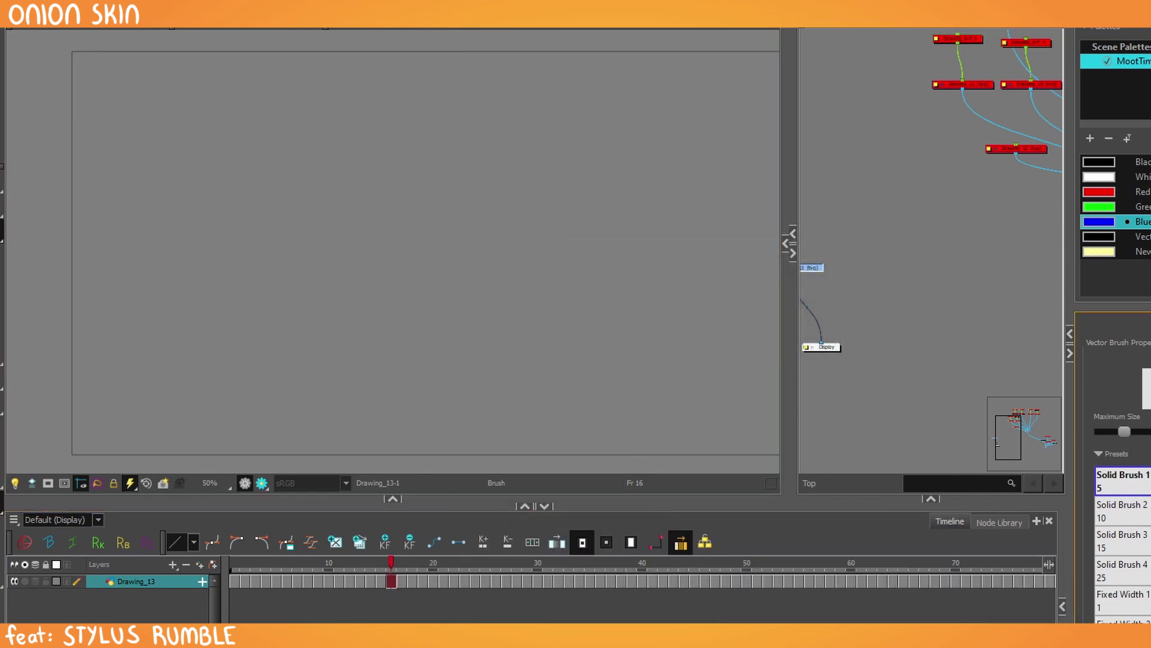
pyautogui.click(234, 581)
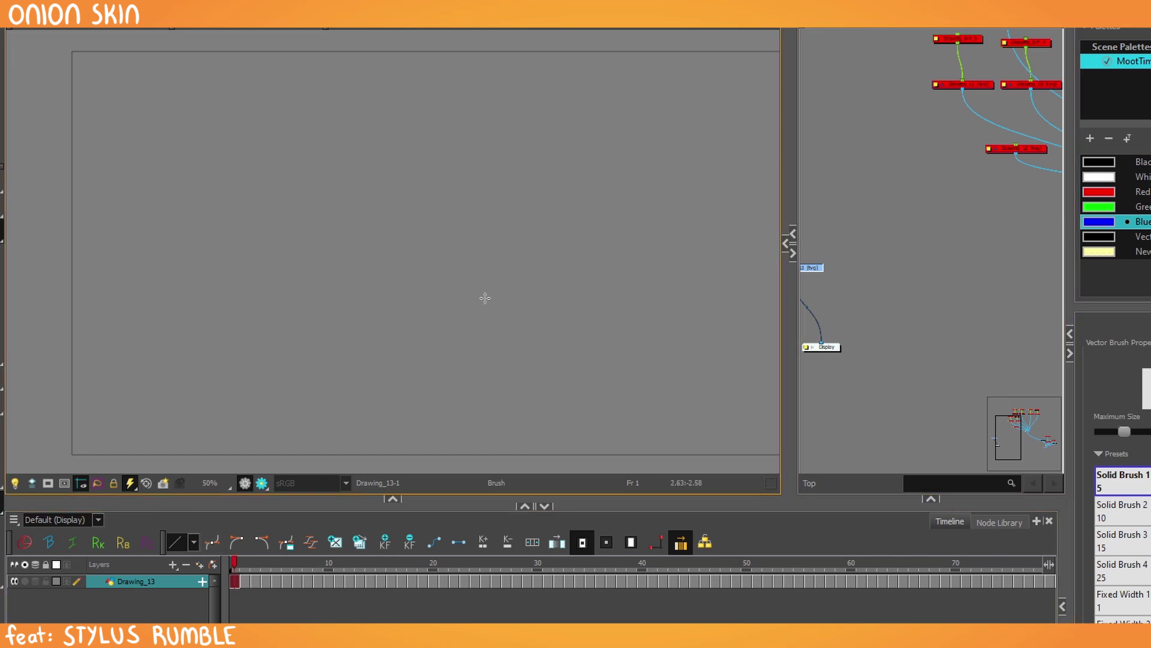
# Paint a blue dot on each of frames 1 to 4, starting near the camera frame's lower edge and rising along a curved path.
pyautogui.press('space')
pyautogui.scroll(2, 282, 398)
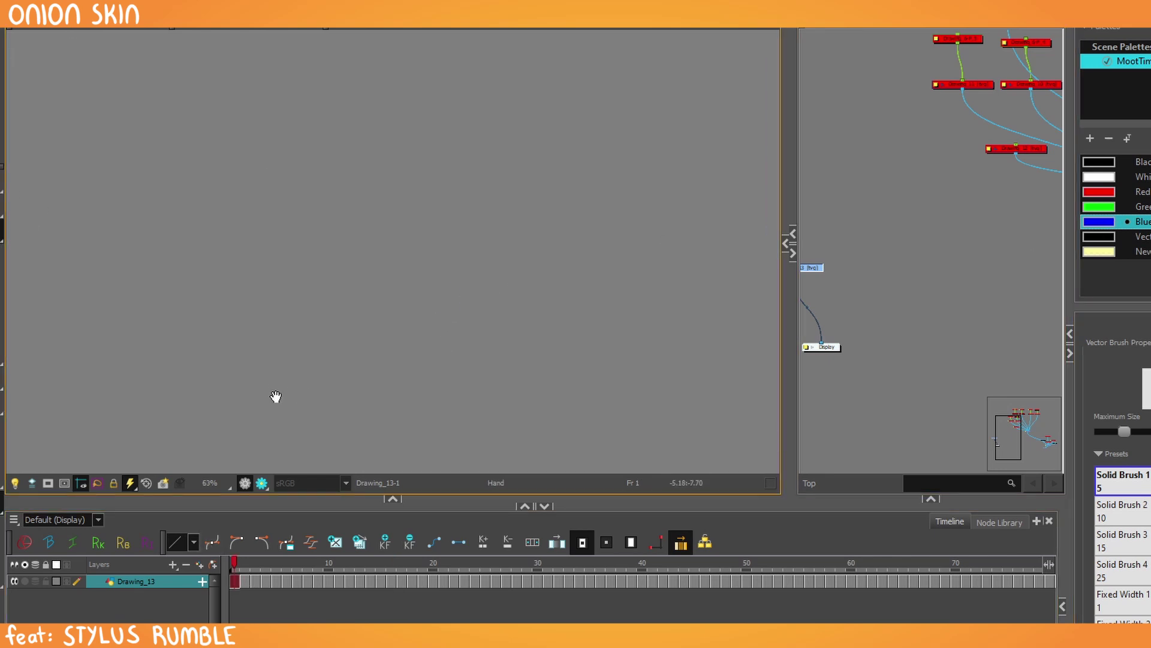
pyautogui.moveTo(381, 431); pyautogui.dragTo(377, 422)
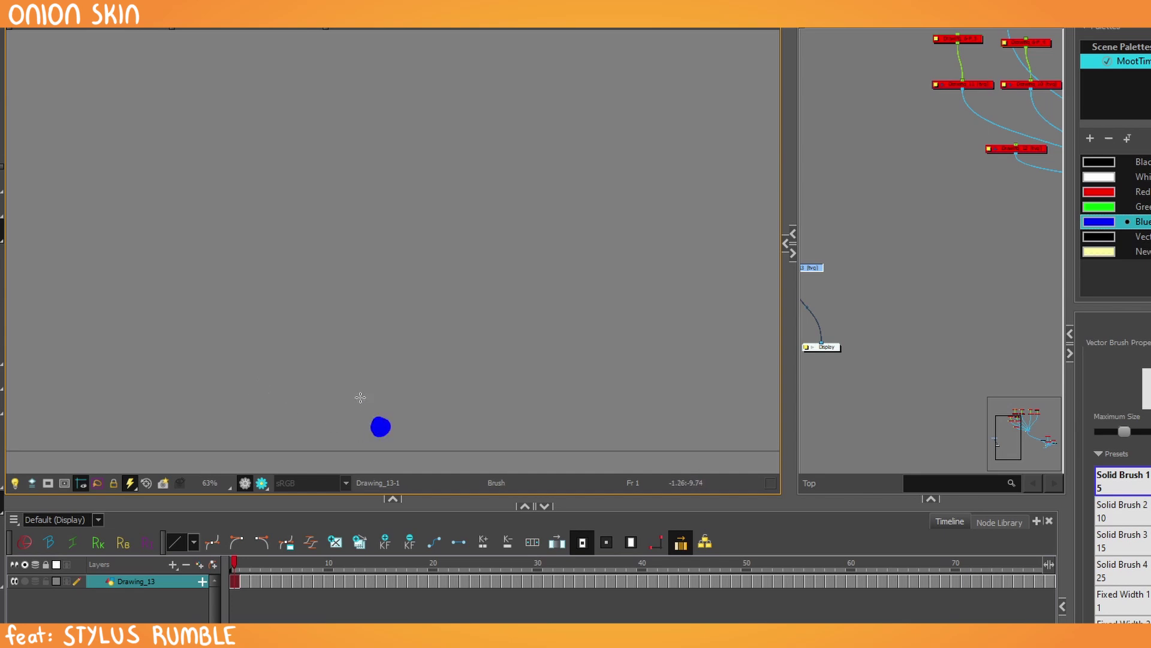
pyautogui.press('.')
pyautogui.click(1, 572)
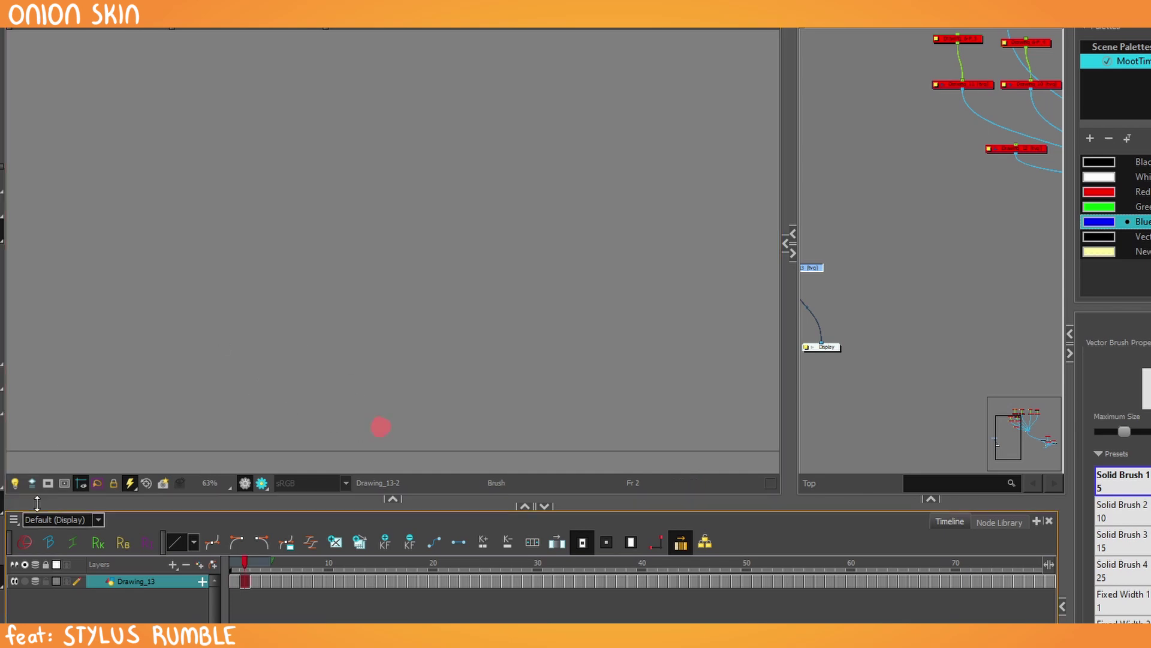
pyautogui.click(368, 404)
pyautogui.press('.')
pyautogui.click(363, 370)
pyautogui.press('.')
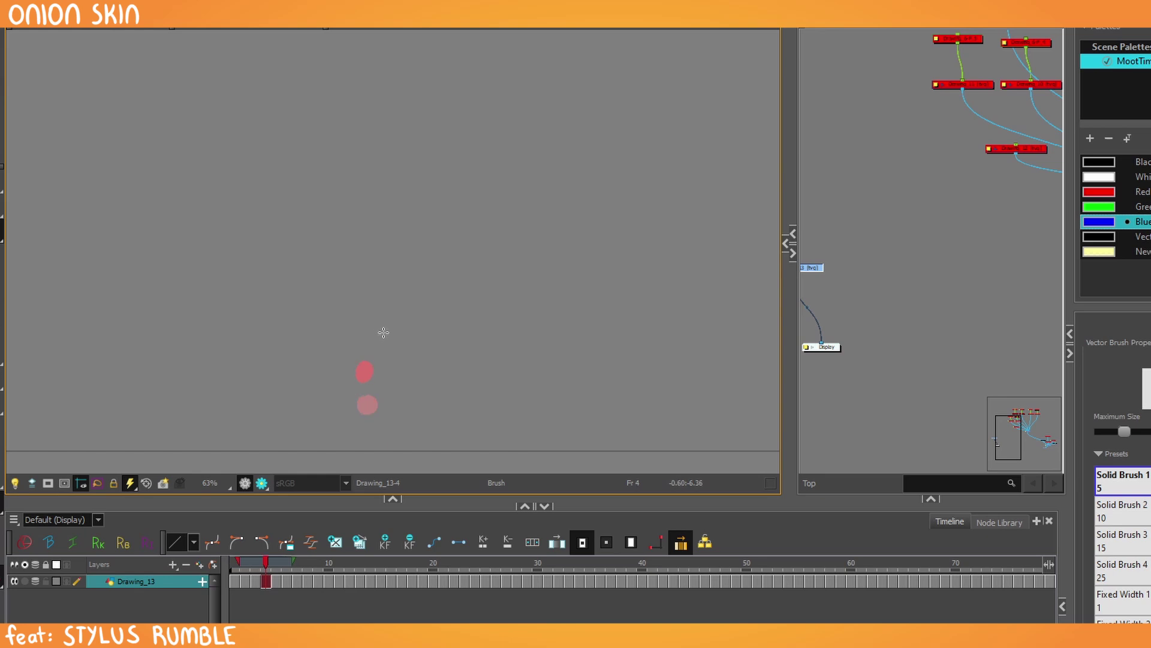
pyautogui.click(389, 330)
pyautogui.press('.')
# Review the dots from frame 2, and continue the rising wavy trail with one blue dot on each of frames 5 to 8.
pyautogui.click(244, 562)
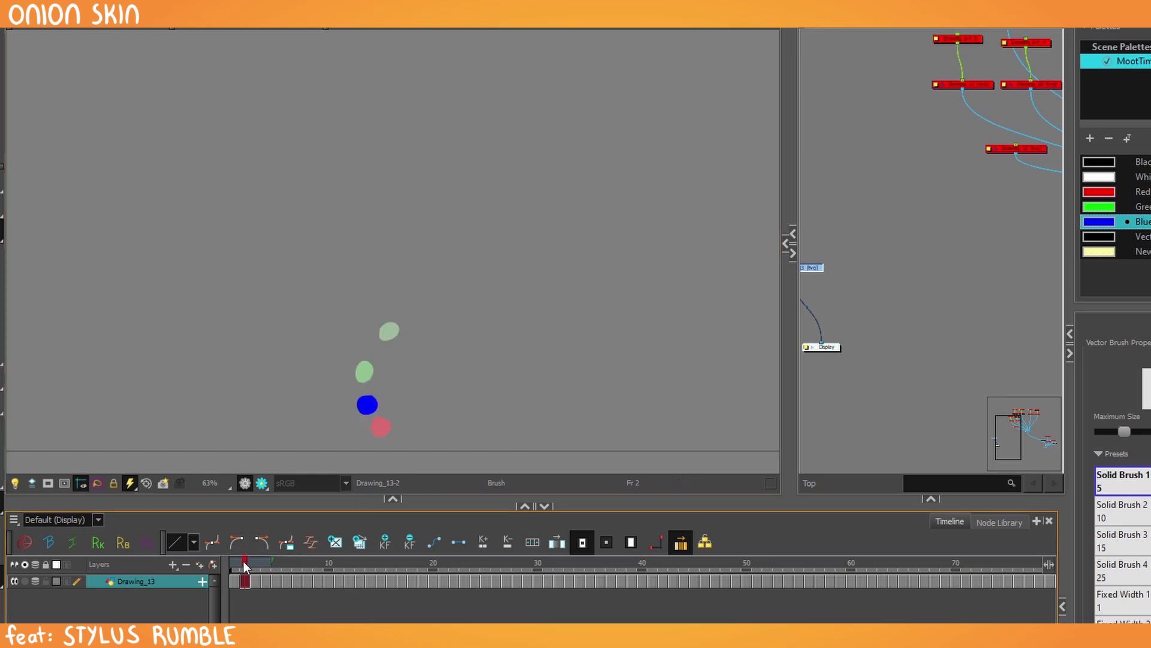
pyautogui.press('.')
pyautogui.press('.')
pyautogui.press('.')
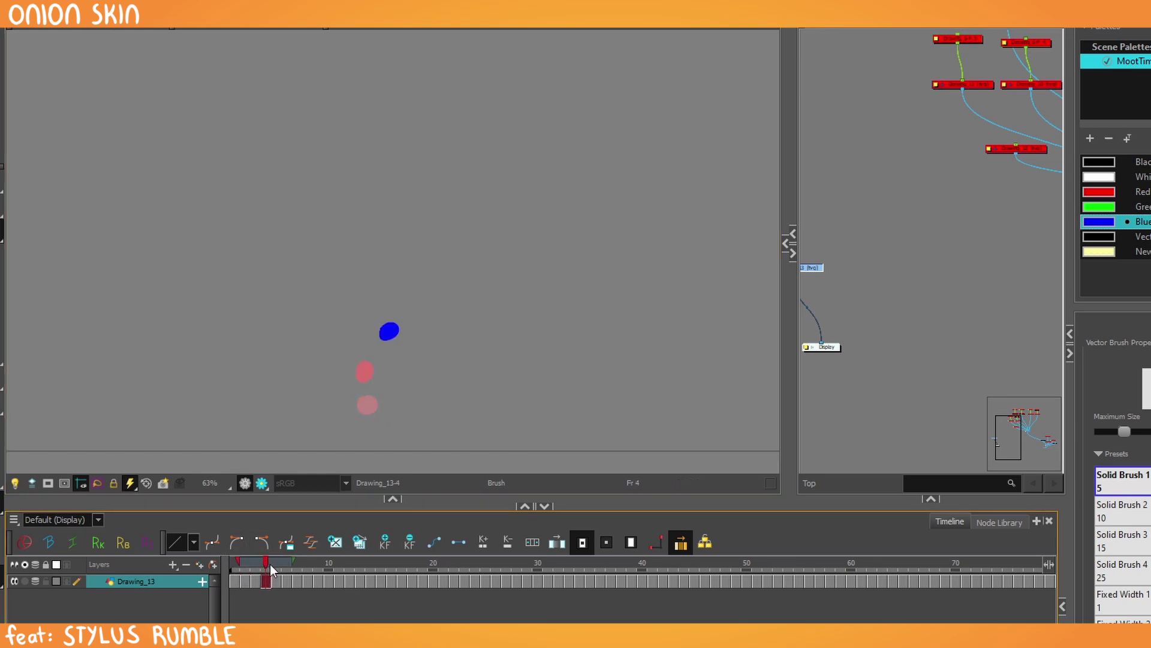
pyautogui.click(410, 292)
pyautogui.press('.')
pyautogui.click(414, 232)
pyautogui.press('.')
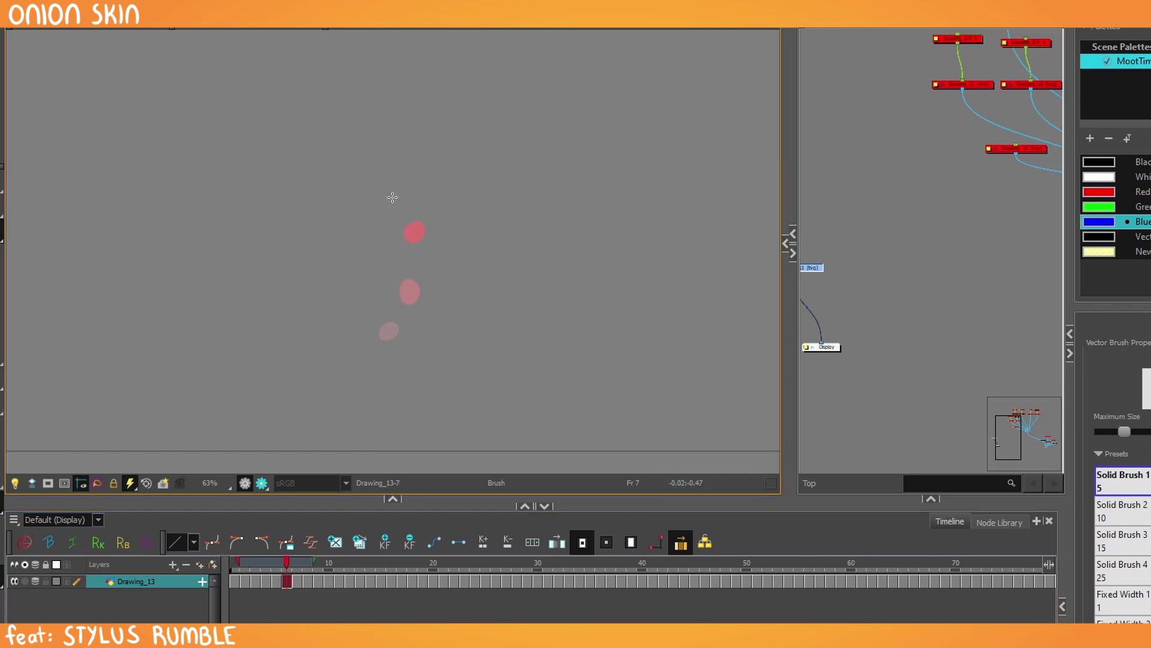
pyautogui.click(392, 173)
pyautogui.press('.')
pyautogui.click(364, 127)
pyautogui.press('2')
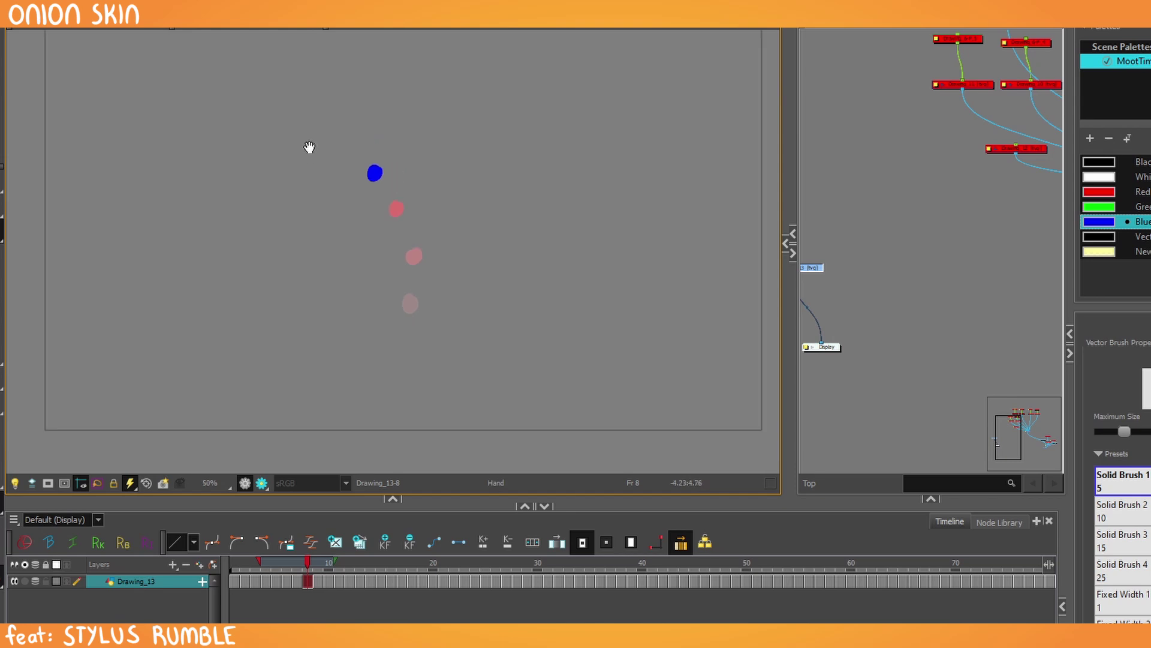
# Paint smaller blue dots on frames 9 to 11, finishing with a tiny extra dot on frame 11 at the camera frame's upper edge.
pyautogui.press('.')
pyautogui.click(361, 130)
pyautogui.press('.')
pyautogui.click(378, 84)
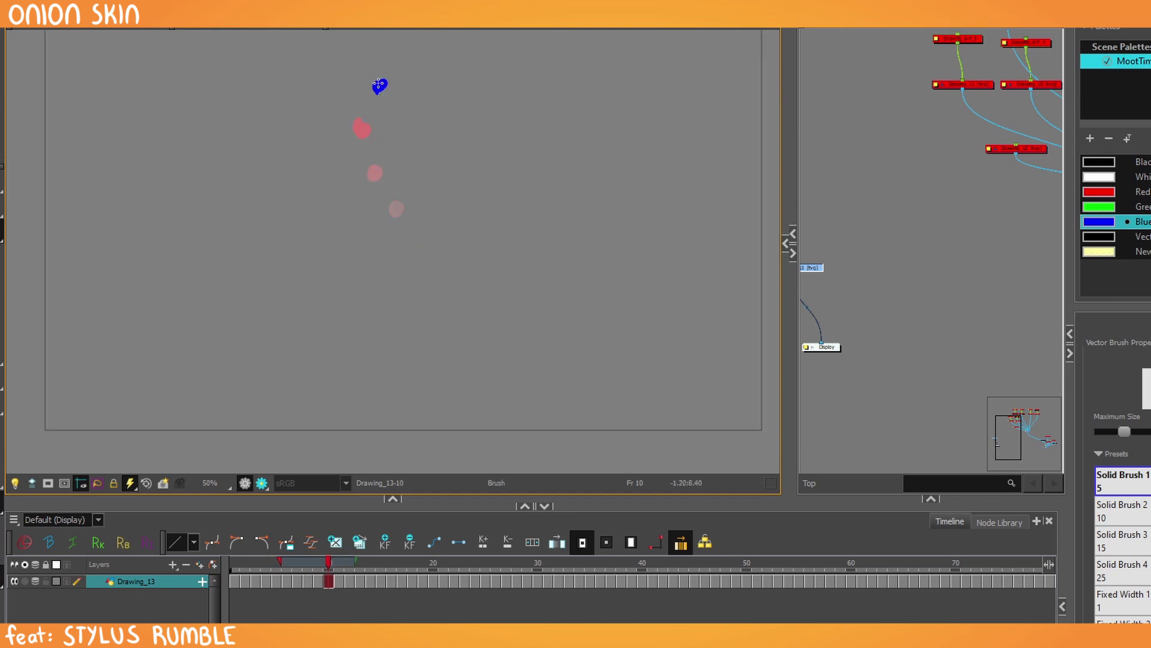
pyautogui.press('.')
pyautogui.click(412, 54)
pyautogui.press('2')
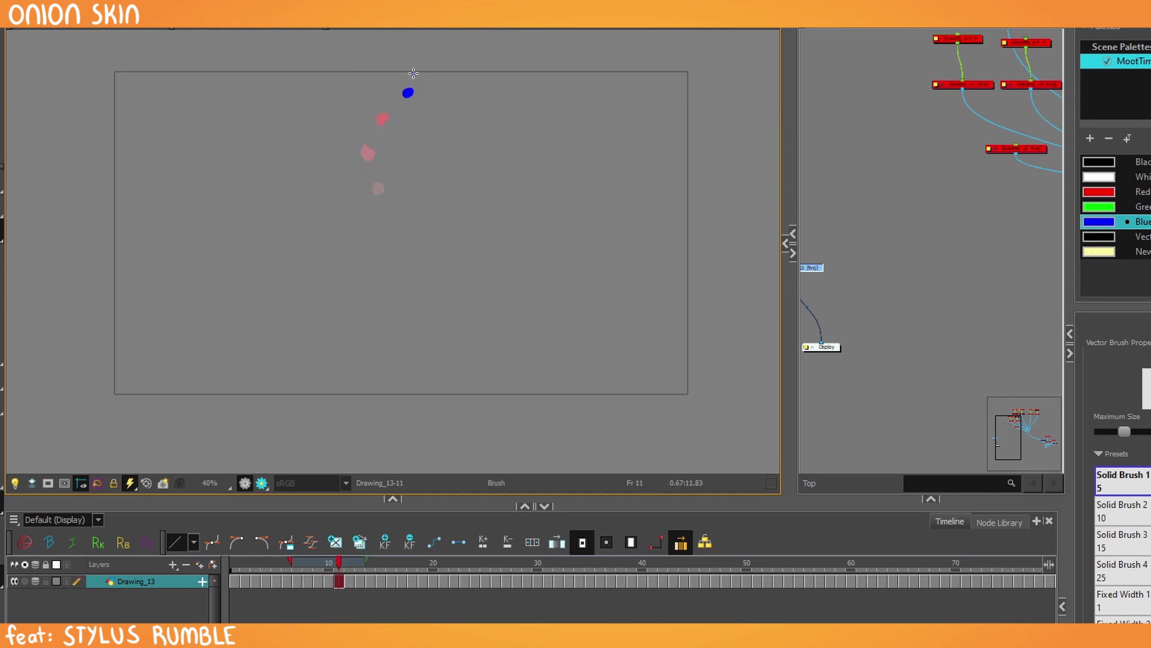
pyautogui.click(413, 73)
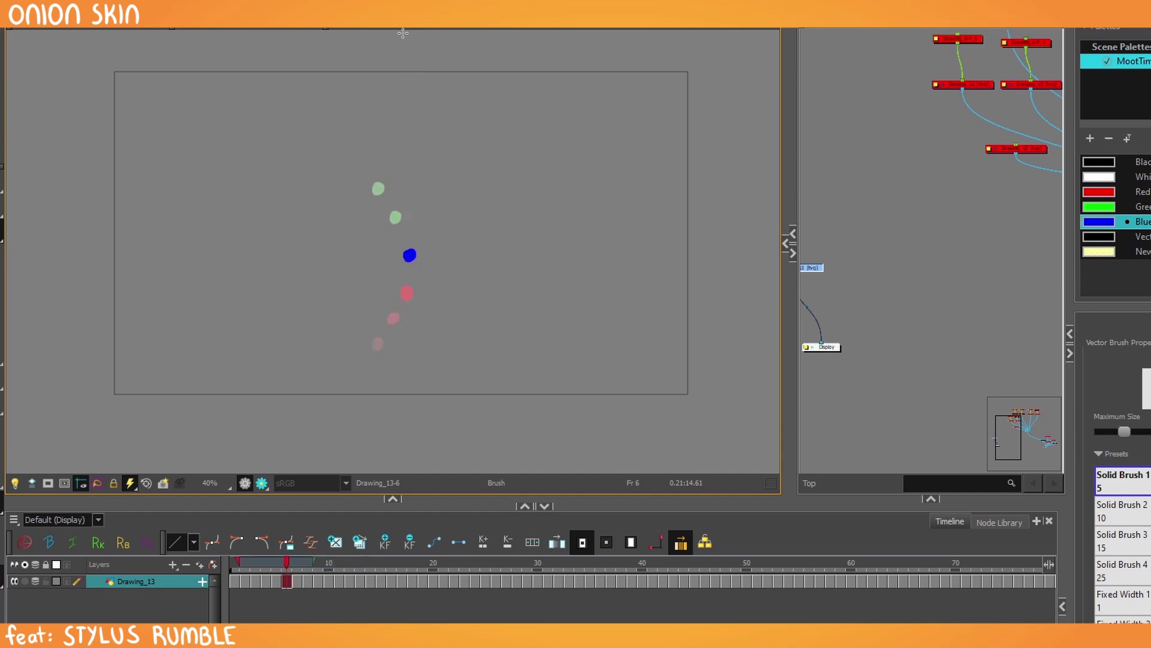
# Flip repeatedly through the cycle's frames to examine the spacing and flow of the rising dot trail.
pyautogui.press('.')
pyautogui.press('.')
pyautogui.press('.')
pyautogui.press('.')
pyautogui.press('.')
pyautogui.press('.')
pyautogui.press('.')
pyautogui.press('.')
pyautogui.press('.')
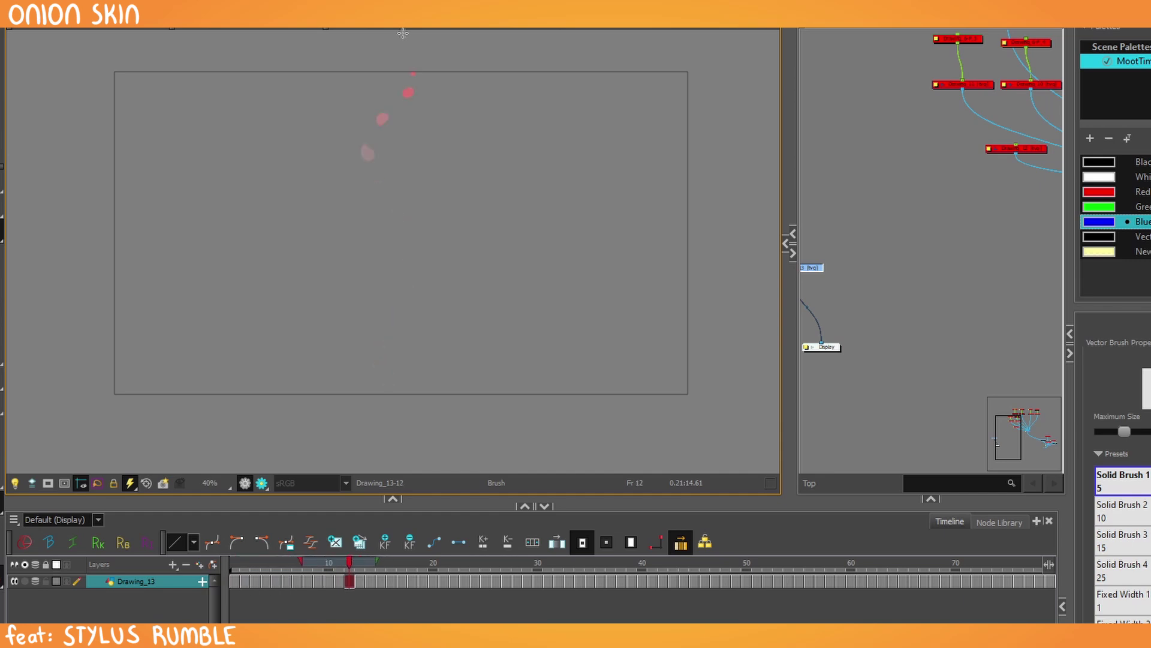
pyautogui.press('.')
pyautogui.press('.')
pyautogui.press('.')
pyautogui.press('.')
pyautogui.press('.')
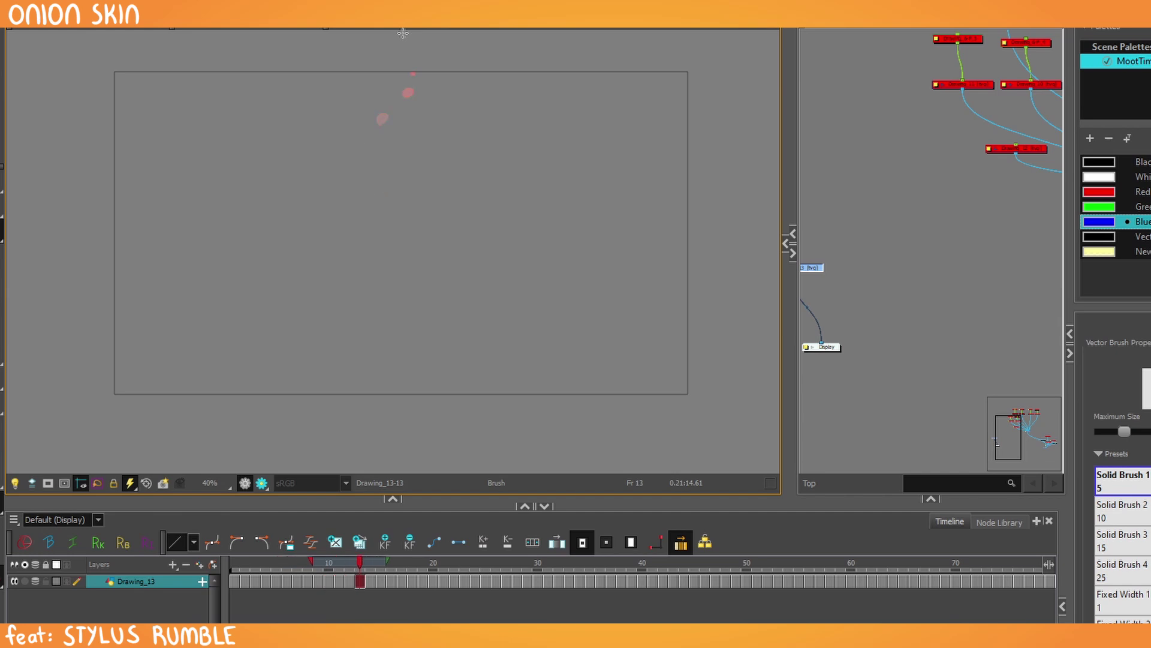
pyautogui.press('shift+')
pyautogui.press('.')
pyautogui.press('.')
pyautogui.press('.')
pyautogui.press('.')
pyautogui.press('.')
pyautogui.press('.')
pyautogui.press('.')
pyautogui.press('.')
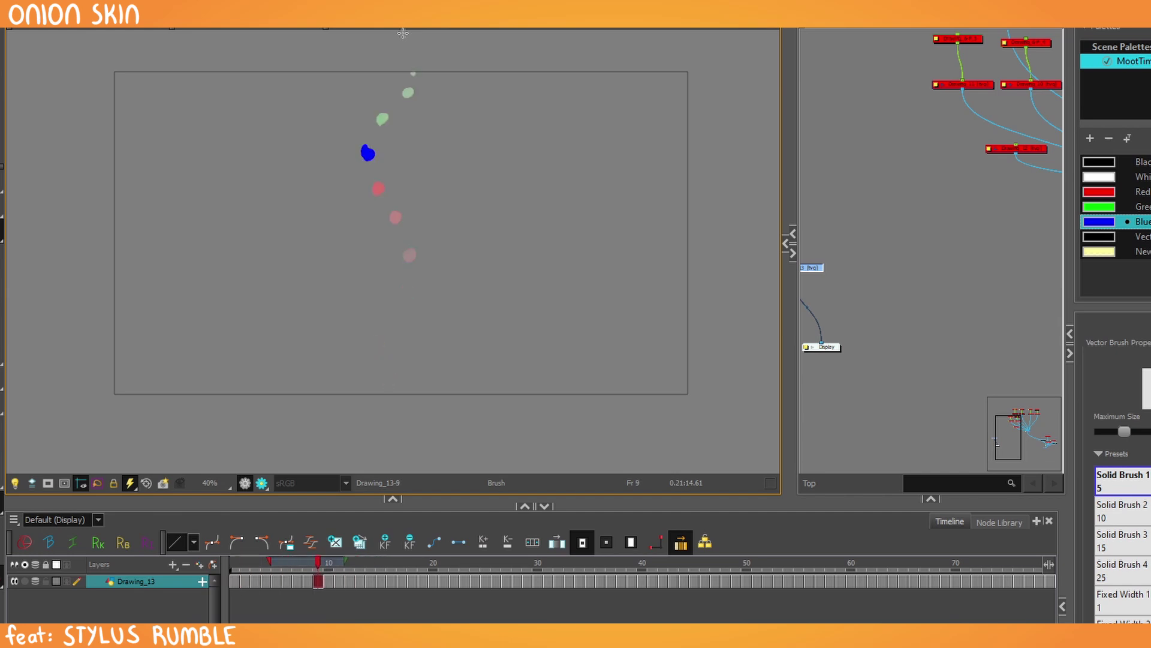
pyautogui.press('.')
pyautogui.press('.')
pyautogui.press('.')
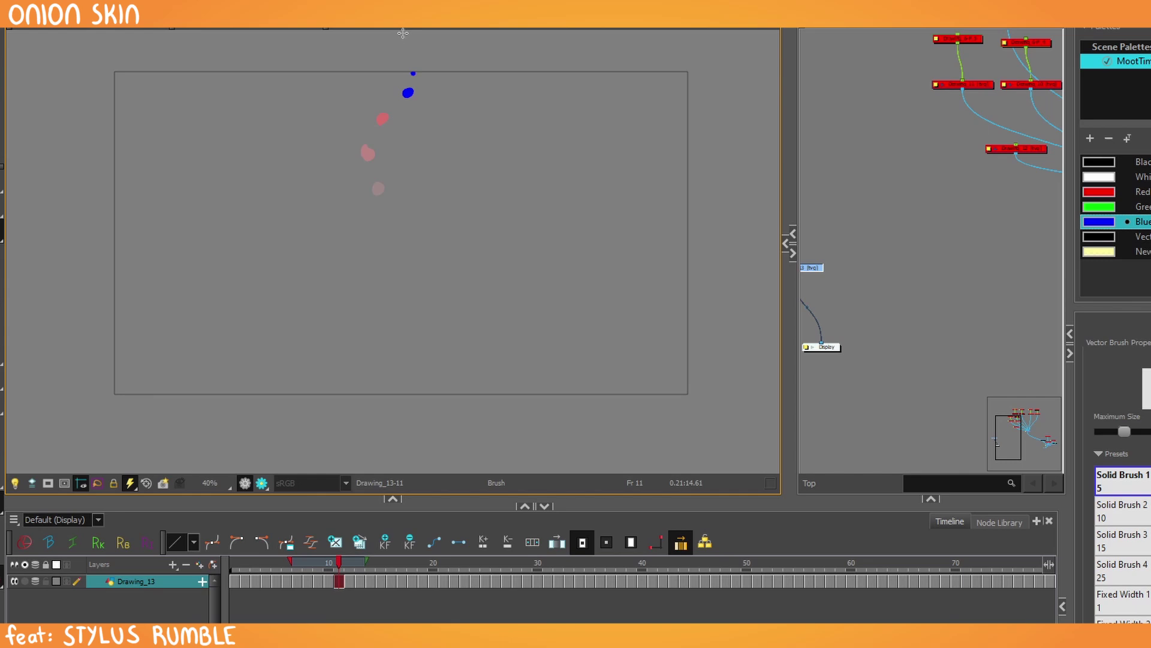
pyautogui.press('.')
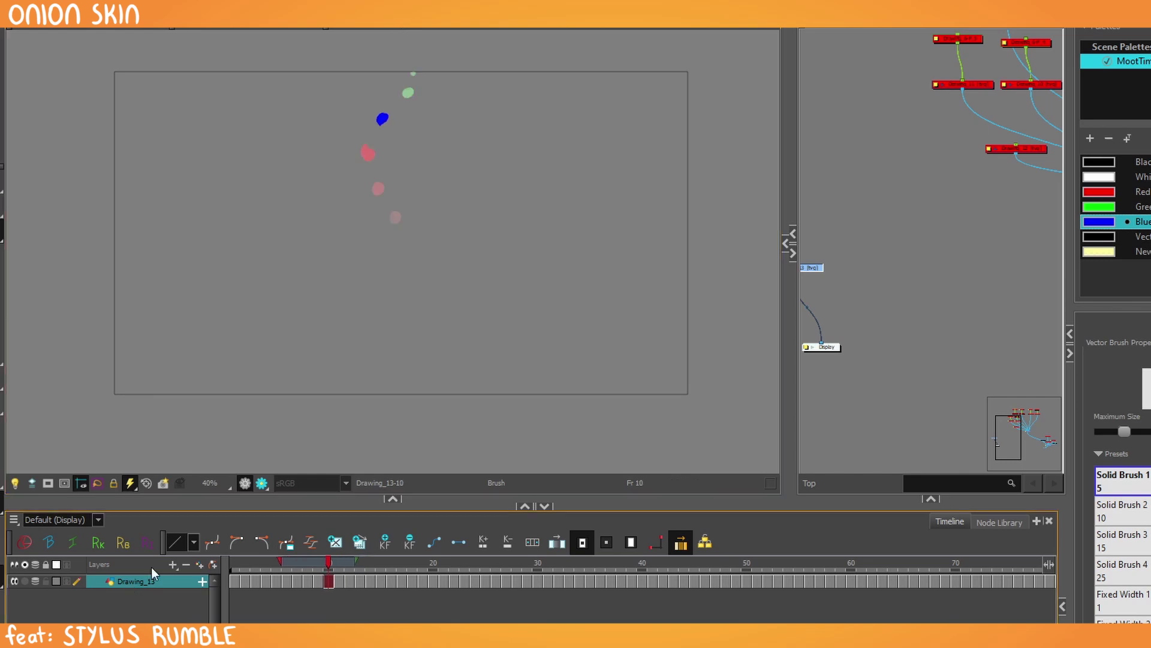
# Insert a Composite node between the dot drawing and the Display node, and connect a new drawing layer to it.
pyautogui.click(200, 564)
pyautogui.click(647, 376)
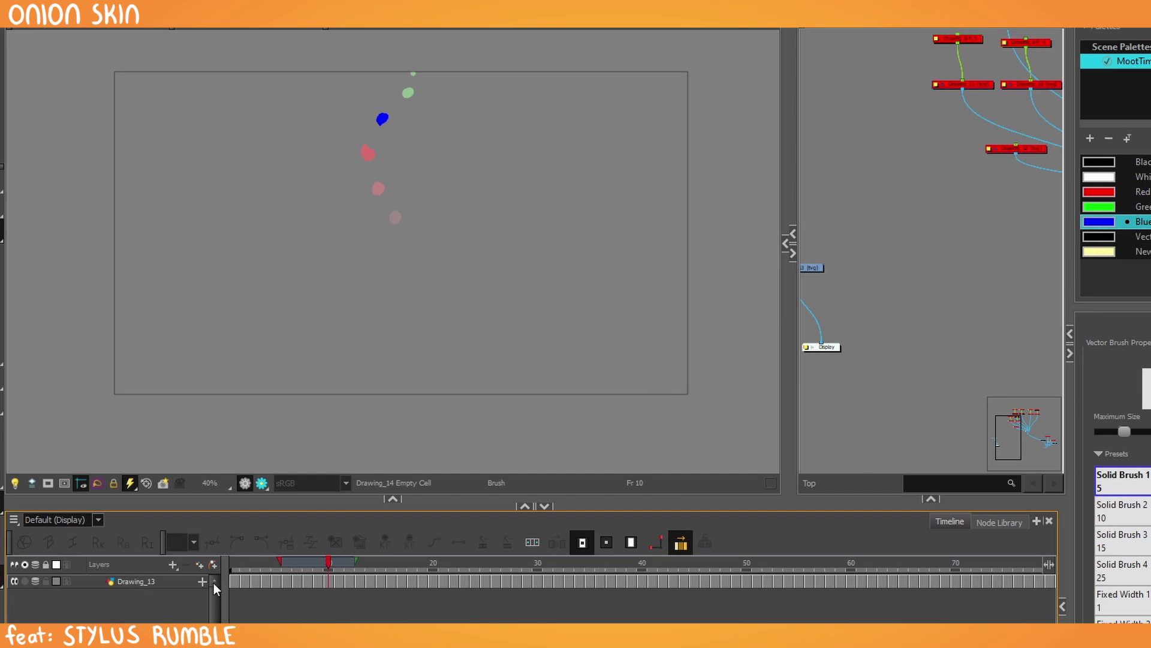
pyautogui.scroll(5, 869, 340)
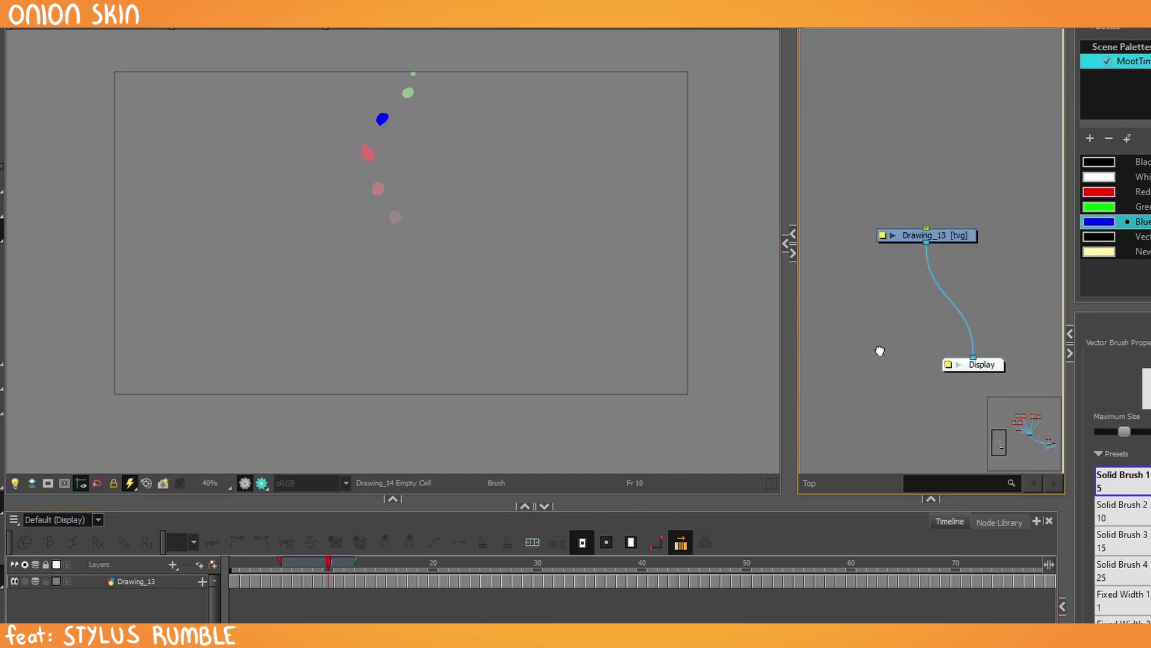
pyautogui.moveTo(880, 351); pyautogui.dragTo(876, 348)
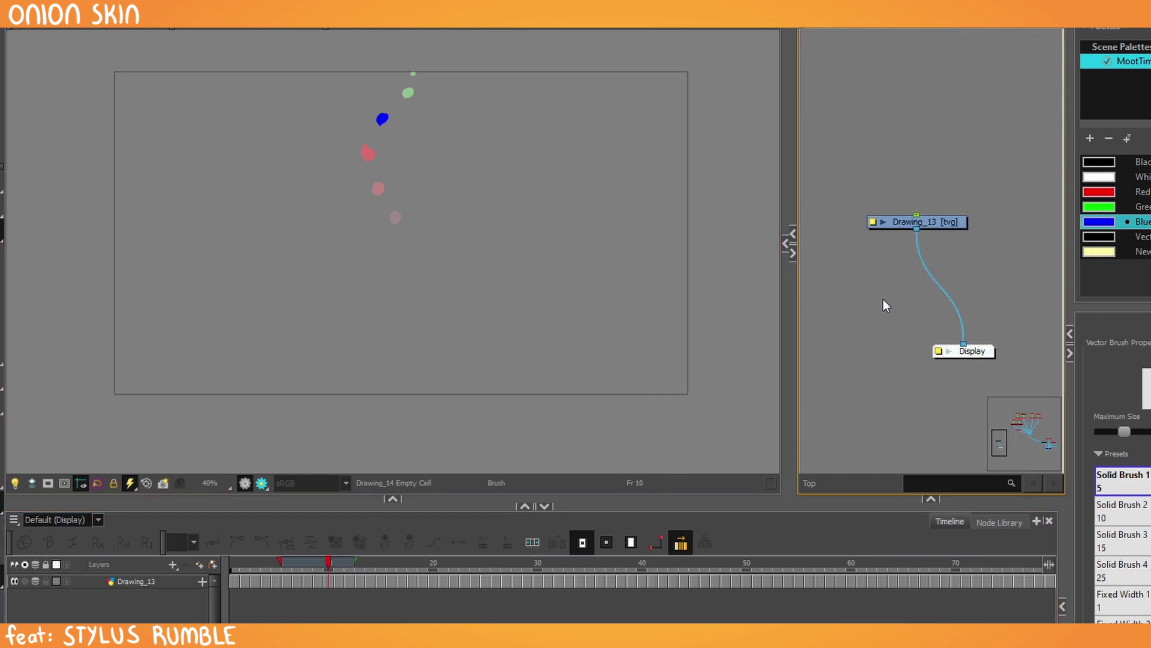
pyautogui.hotkey('ctrl', 'h')
pyautogui.moveTo(937, 294); pyautogui.dragTo(981, 269)
pyautogui.click(893, 314)
pyautogui.click(965, 186)
pyautogui.hotkey('ctrl', 'r')
# On frame 1 of the new layer, draw a pale yellow nozzle outline with a rim and two sides just below the first dot.
pyautogui.click(1100, 251)
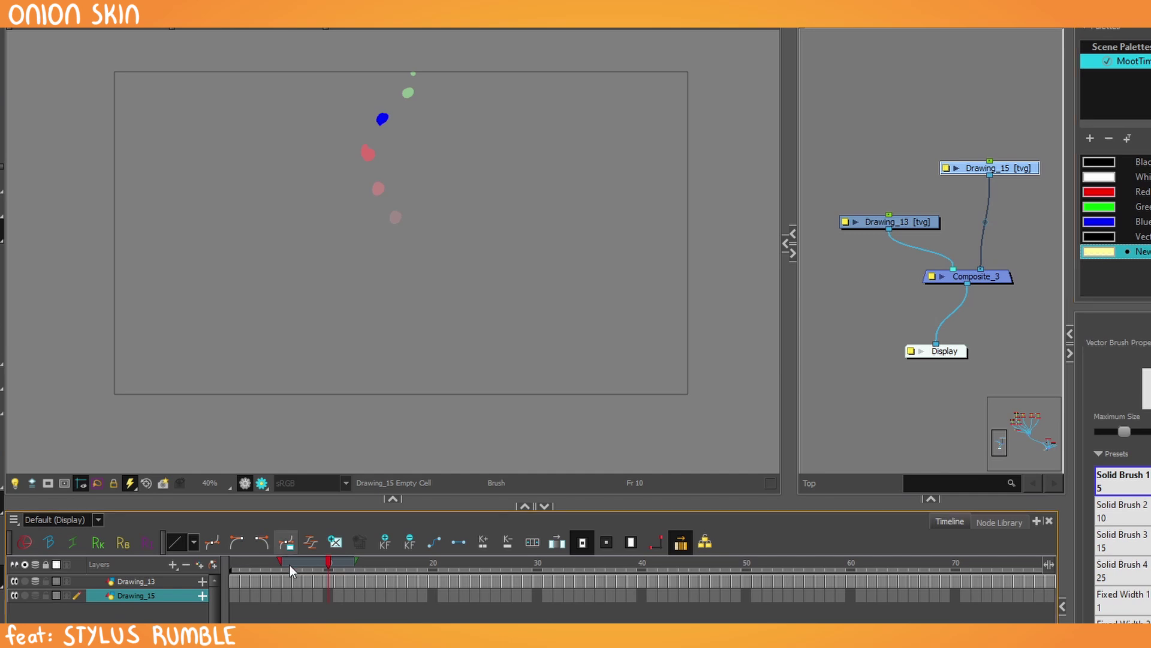
pyautogui.click(226, 566)
pyautogui.scroll(2, 237, 411)
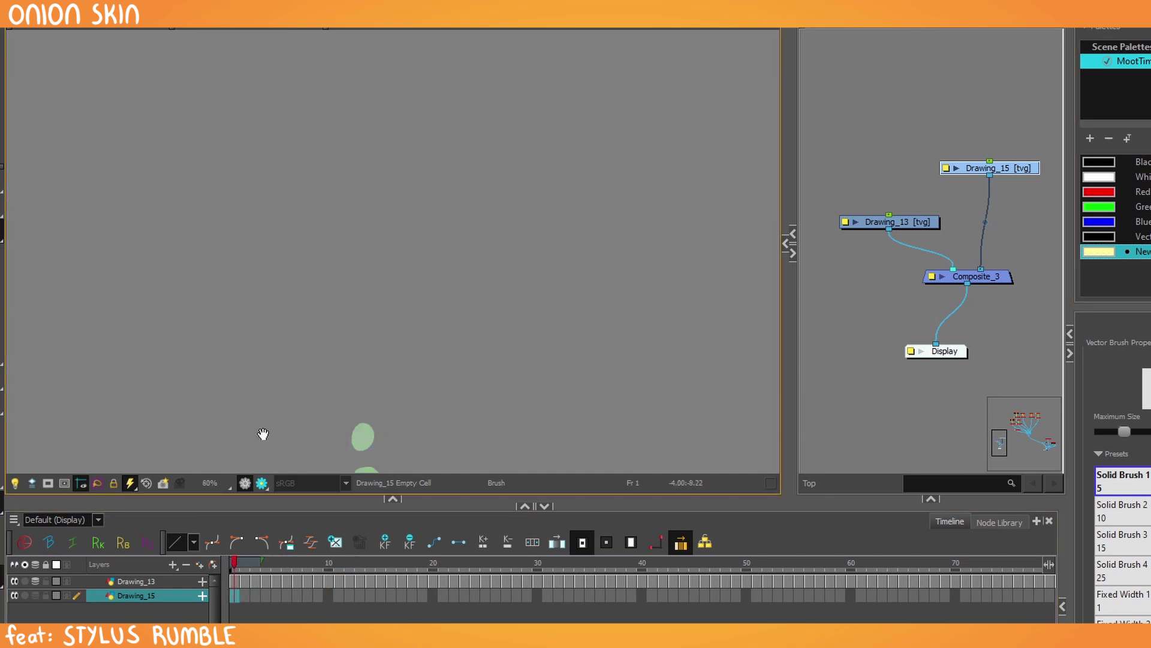
pyautogui.moveTo(345, 349)
pyautogui.mouseDown()
pyautogui.moveTo(399, 354)
pyautogui.moveTo(348, 349)
pyautogui.moveTo(367, 377)
pyautogui.mouseUp()
pyautogui.scroll(-1, 348, 349)
pyautogui.moveTo(399, 329); pyautogui.dragTo(396, 368)
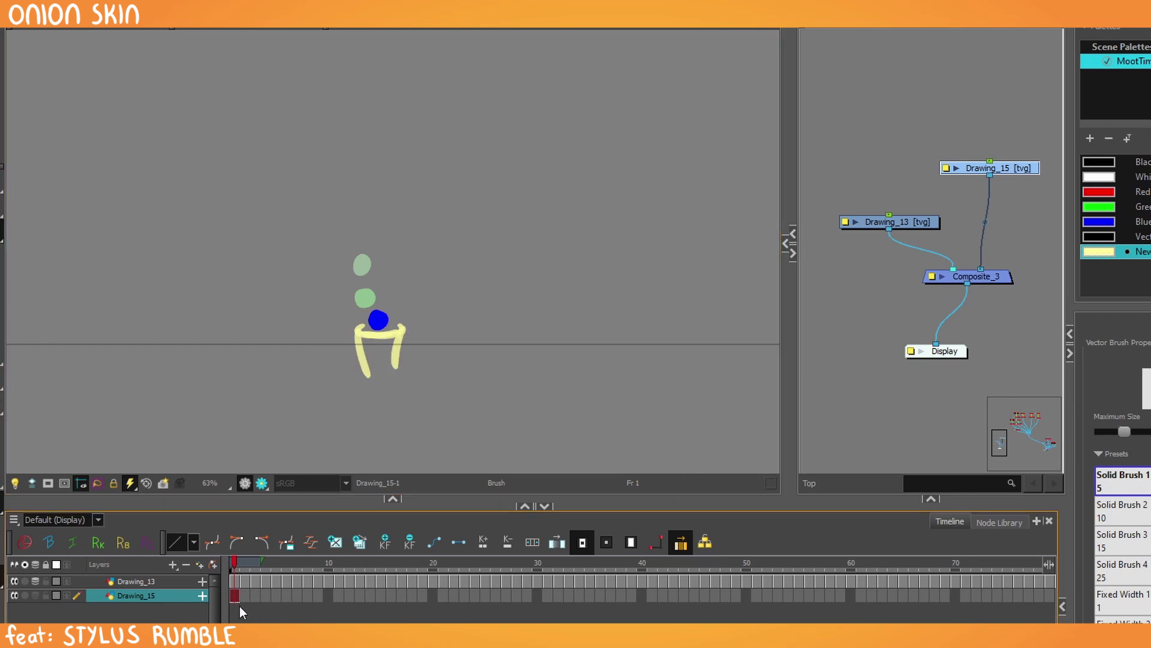
# Extend the nozzle drawing's exposure across the whole timeline, check it on another frame, and return to frame 1.
pyautogui.press('F5')
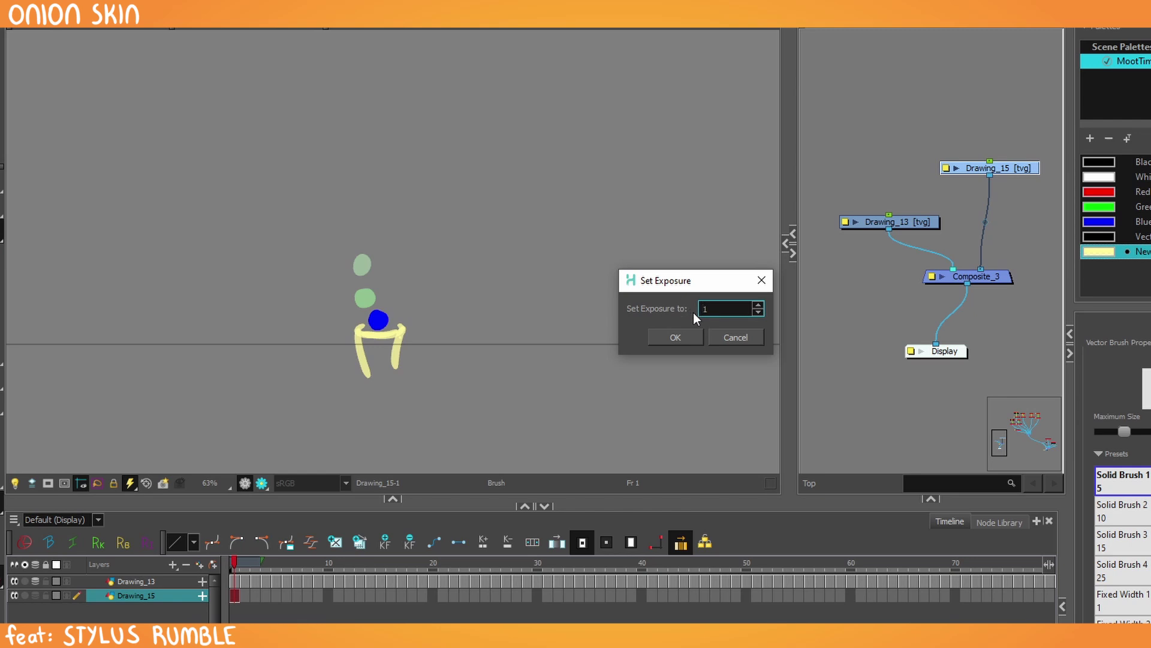
pyautogui.click(698, 337)
pyautogui.click(287, 563)
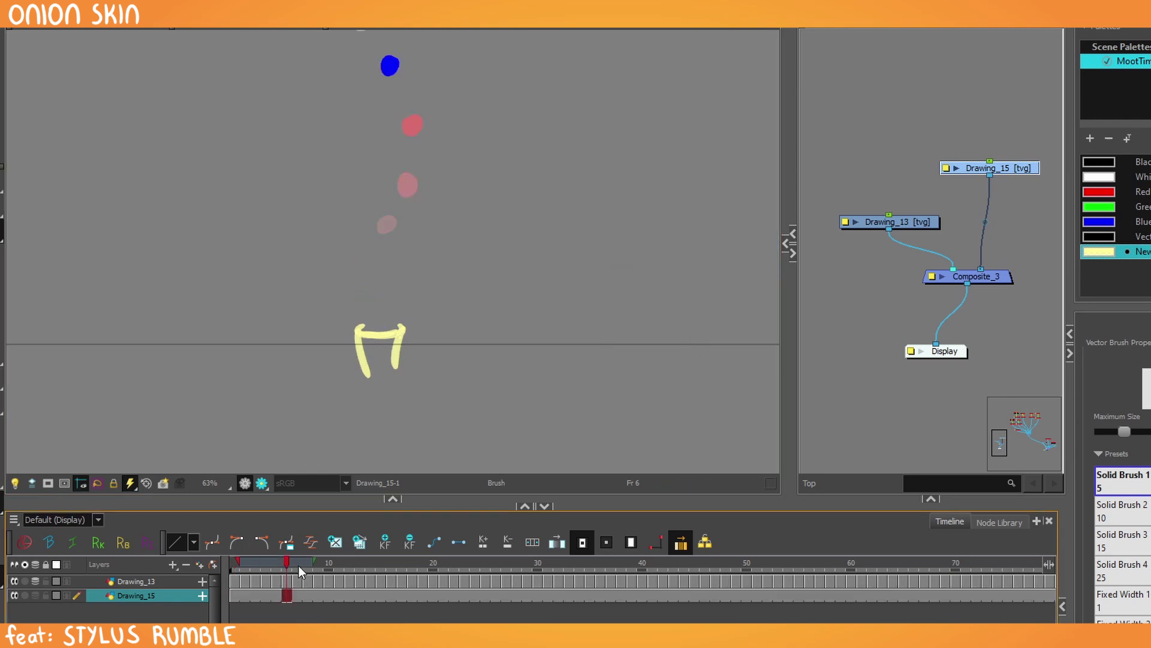
pyautogui.click(235, 563)
# Shrink the timeline to give the camera view more height, and make the dot layer active at frame 1 with the Blue colour.
pyautogui.click(235, 581)
pyautogui.click(24, 542)
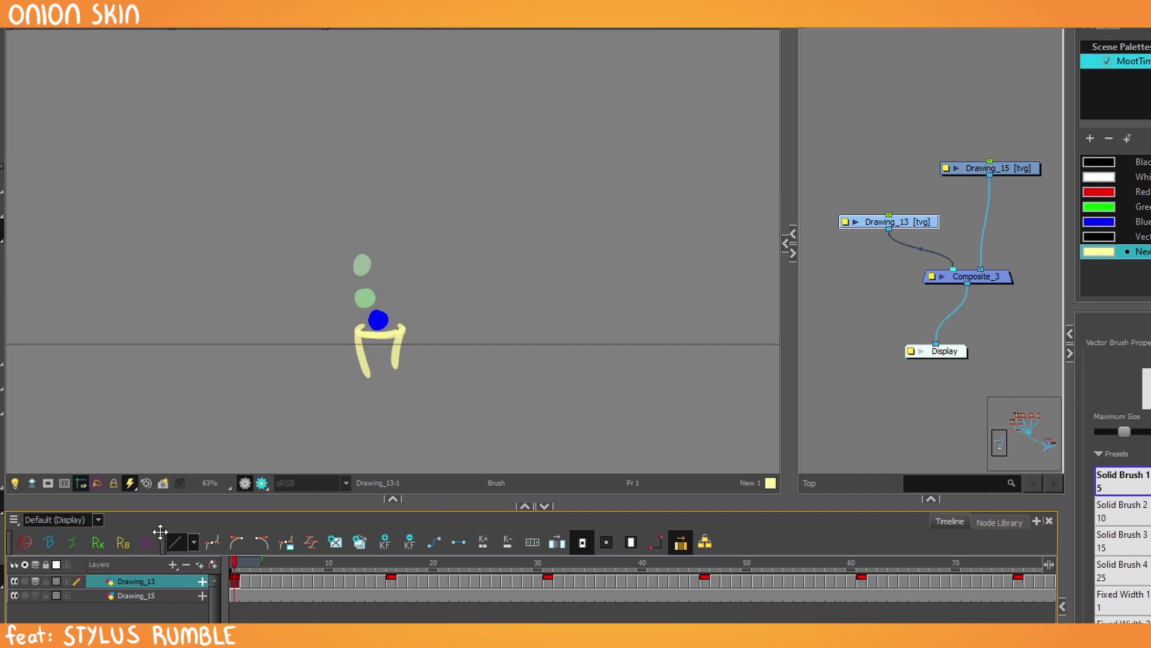
pyautogui.hotkey('ctrl', 'z')
pyautogui.moveTo(376, 511); pyautogui.dragTo(376, 529)
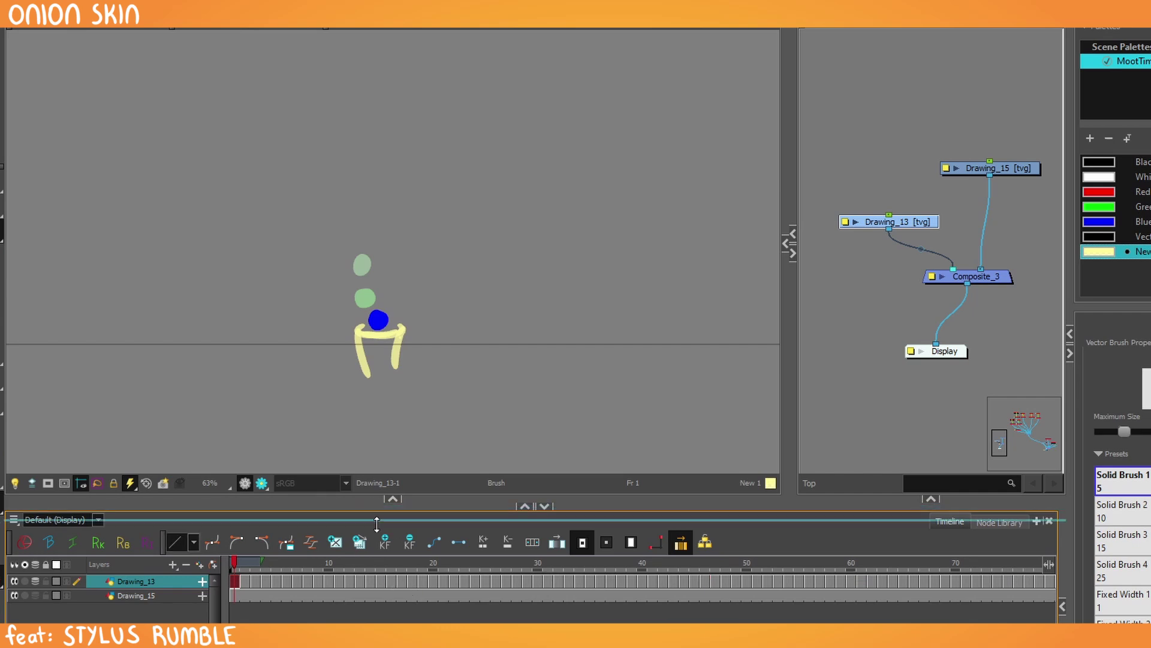
pyautogui.click(1017, 180)
pyautogui.click(237, 598)
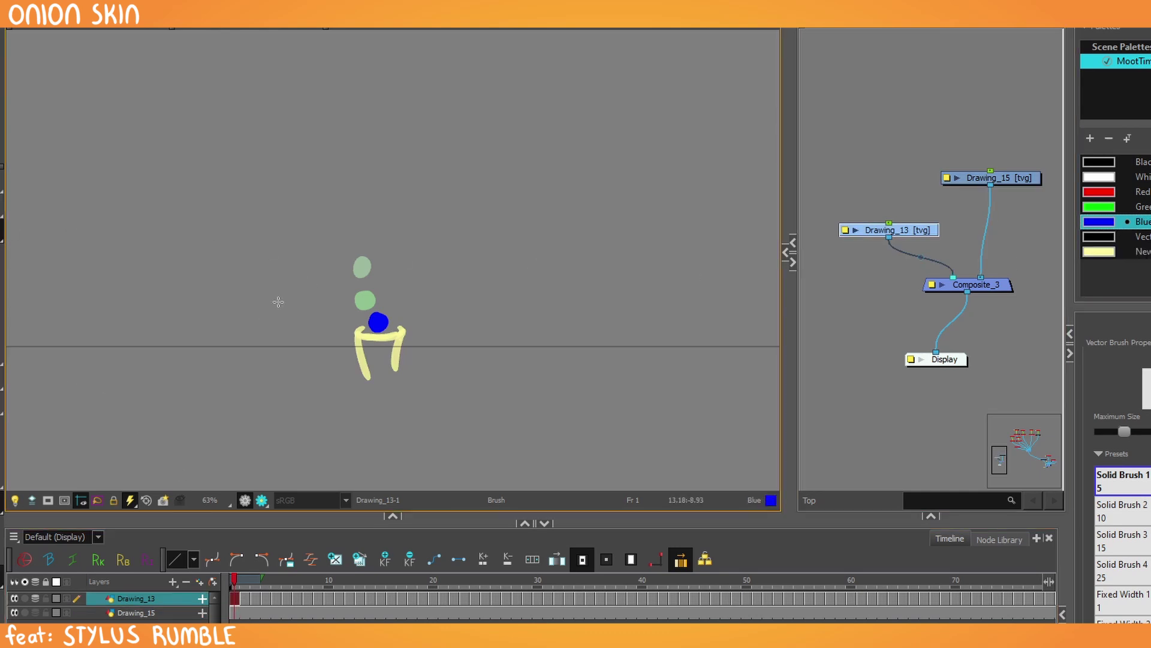
# Step back and forth through the frames up to frame 12 to examine where the first dot trail leaves the camera frame.
pyautogui.press('.')
pyautogui.press('.')
pyautogui.press('.')
pyautogui.press('.')
pyautogui.press('.')
pyautogui.press('.')
pyautogui.press('.')
pyautogui.press('.')
pyautogui.press('.')
pyautogui.scroll(-2, 253, 301)
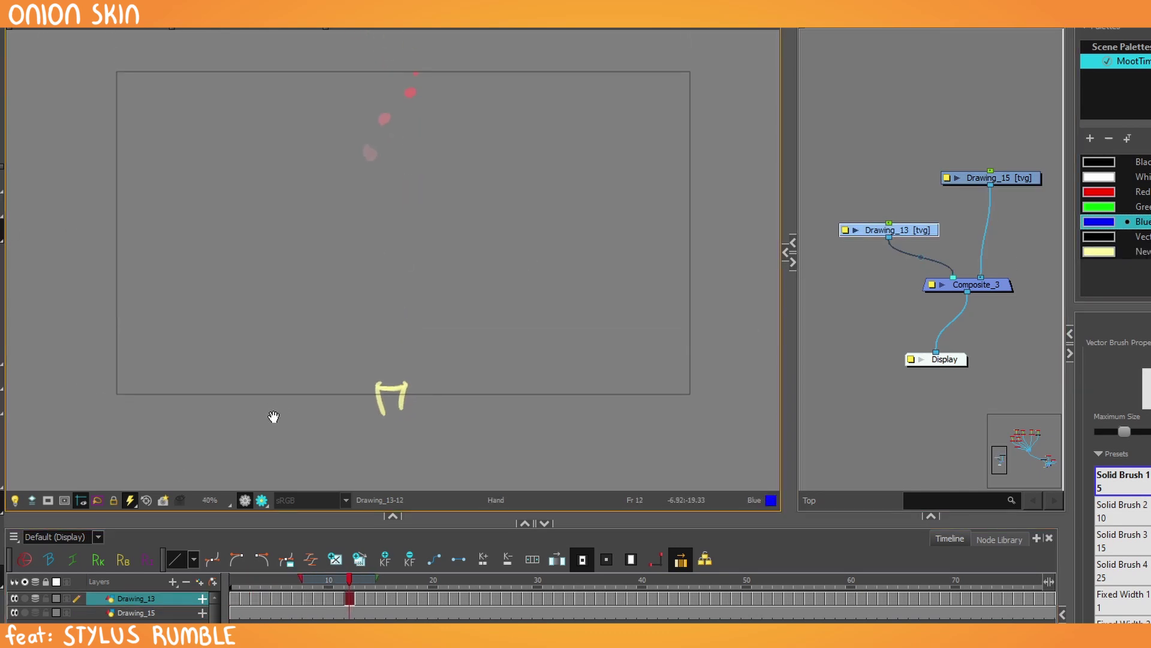
pyautogui.press(',')
pyautogui.press(',')
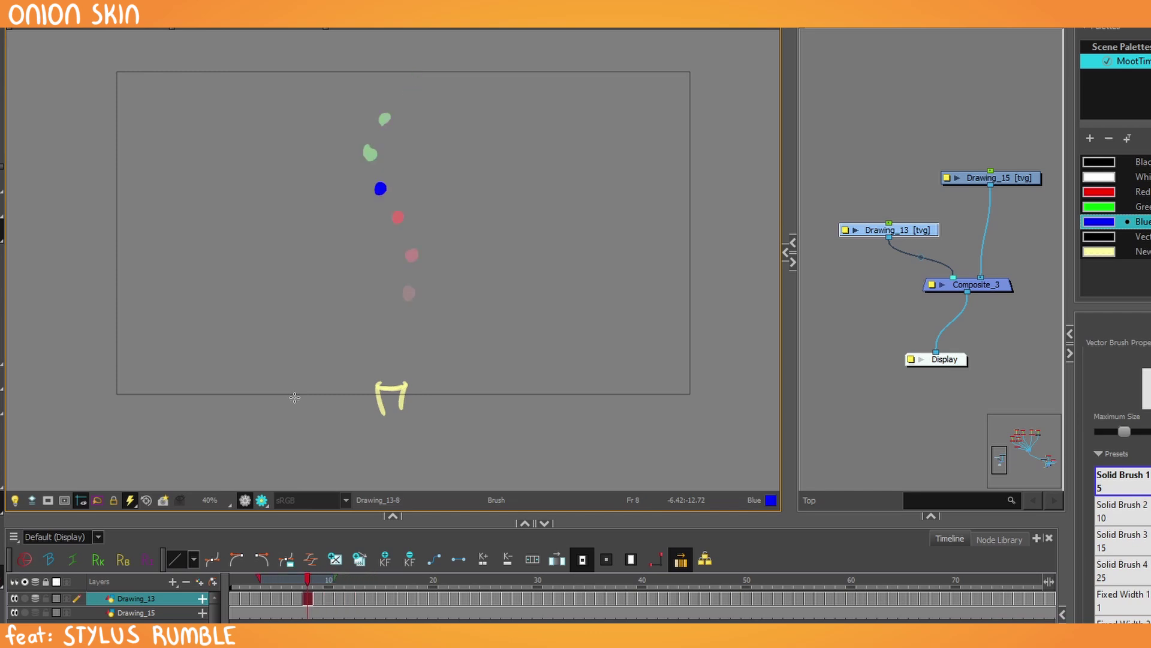
pyautogui.press('.')
pyautogui.press('.')
pyautogui.press('.')
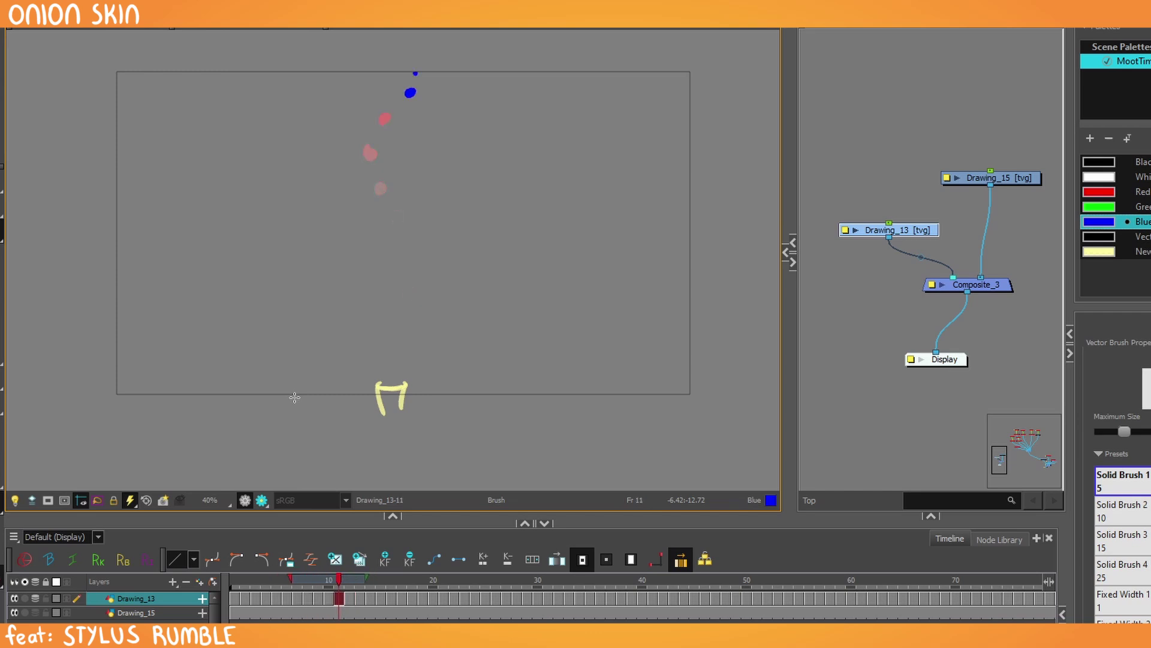
pyautogui.press('.')
pyautogui.press(',')
pyautogui.press('.')
# Start a second stream at the nozzle's mouth, painting one rising blue dot on each of frames 12 to 15.
pyautogui.press('2')
pyautogui.moveTo(391, 397); pyautogui.dragTo(393, 399)
pyautogui.press('.')
pyautogui.click(405, 376)
pyautogui.press('.')
pyautogui.click(404, 345)
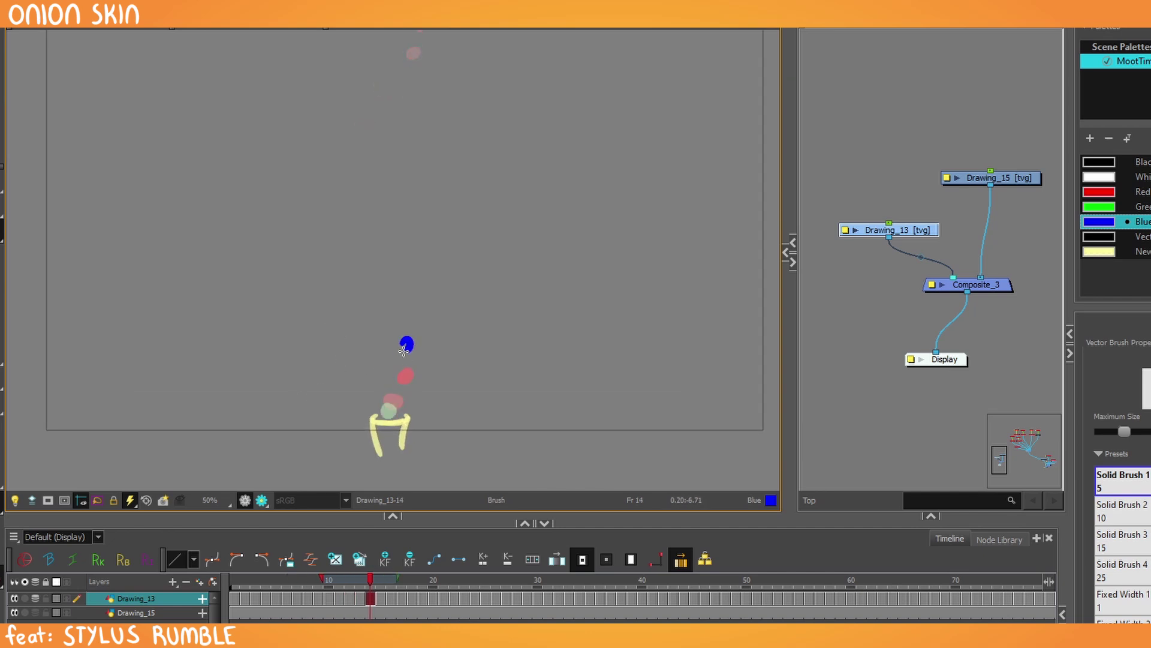
pyautogui.press('.')
pyautogui.click(396, 310)
# Continue the second stream on frames 16 to 19 over the repeated drawings, making each rising blue dot smaller.
pyautogui.press('.')
pyautogui.click(378, 268)
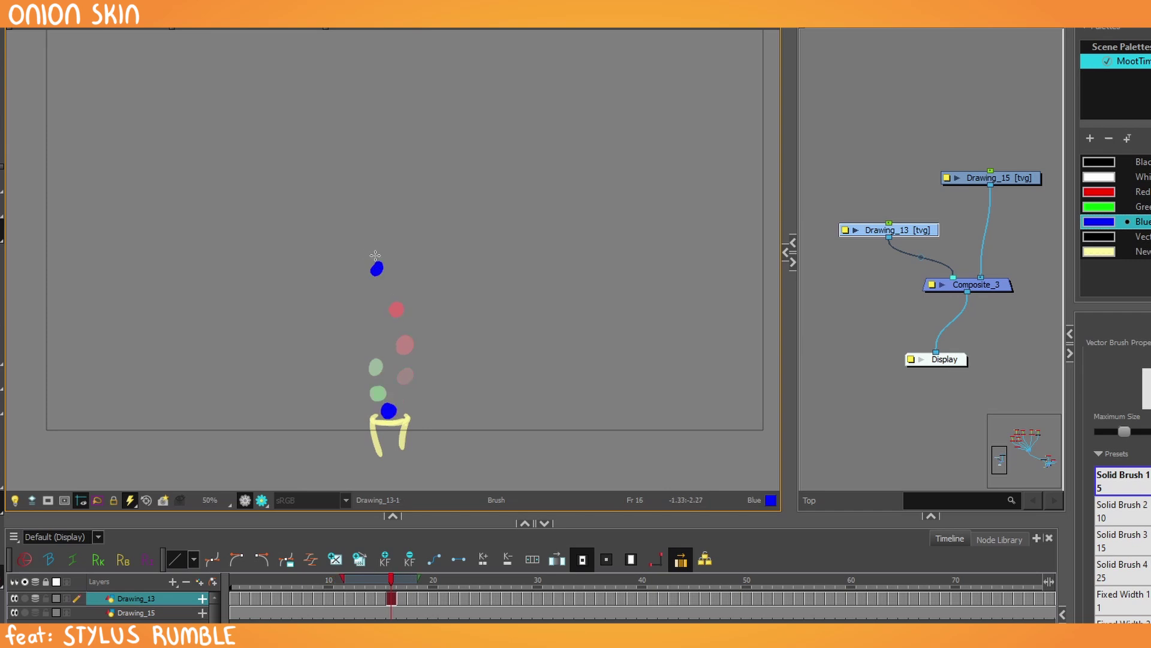
pyautogui.press('.')
pyautogui.click(357, 228)
pyautogui.press('.')
pyautogui.click(348, 186)
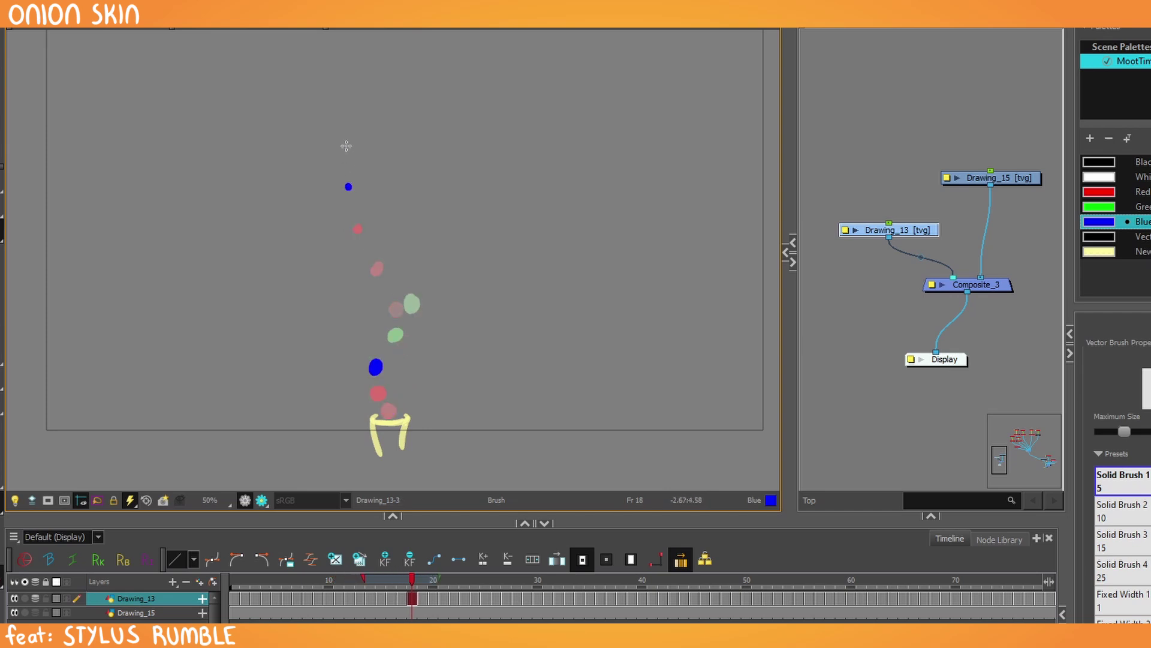
pyautogui.press('.')
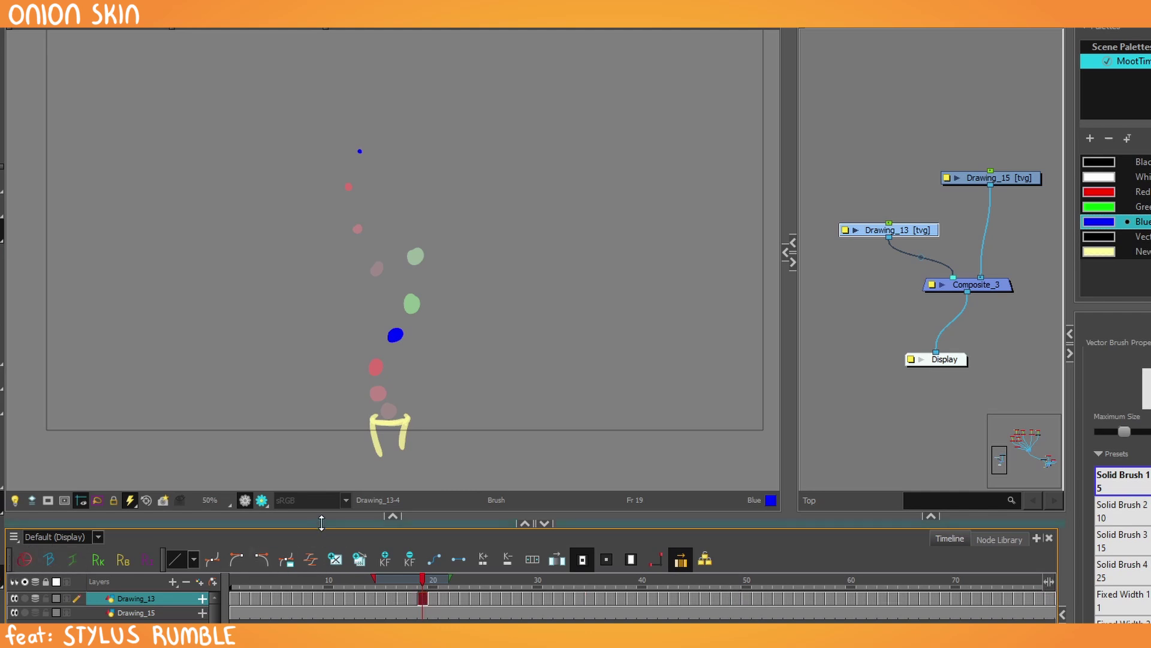
# Shrink the timeline out of sight to enlarge the camera view around the dot trails.
pyautogui.moveTo(322, 521); pyautogui.dragTo(322, 647)
pyautogui.scroll(2, 354, 462)
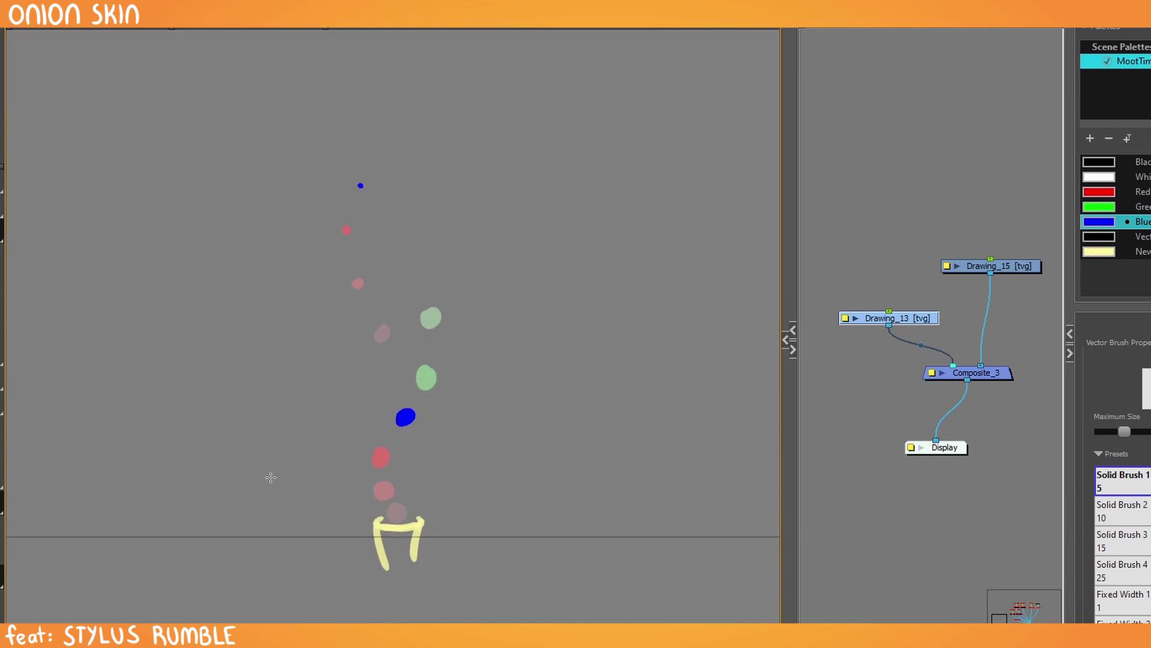
# Start a third stream at the nozzle's mouth, painting one rising blue dot on each of the next four frames, curving right and then left.
pyautogui.press('.')
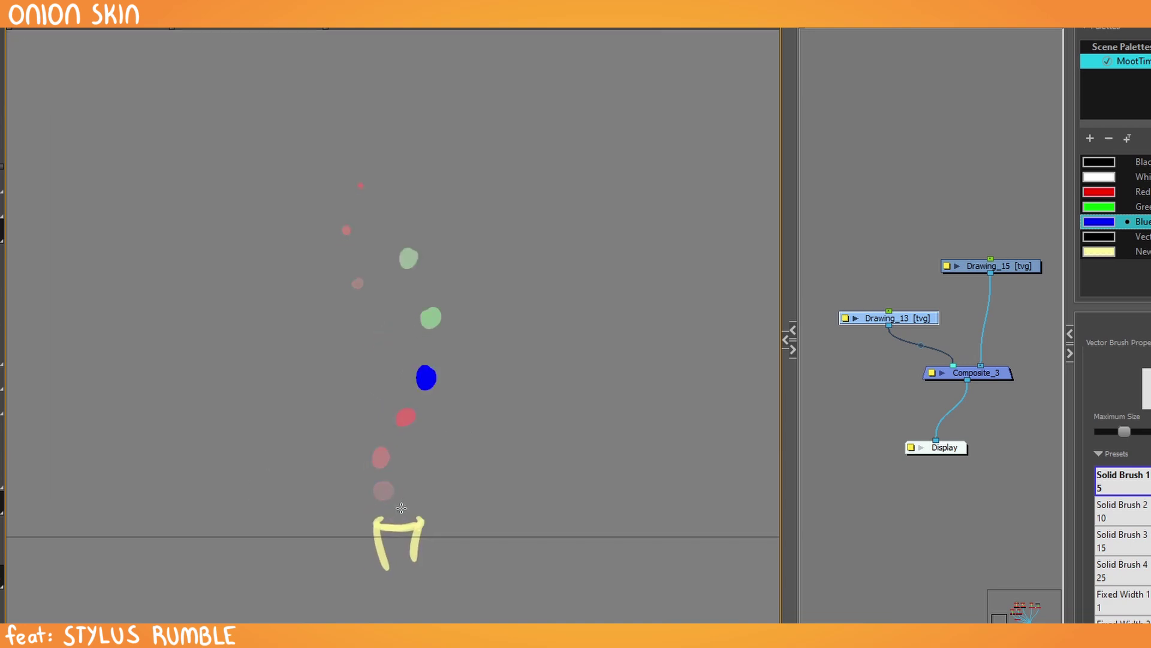
pyautogui.click(404, 509)
pyautogui.press('.')
pyautogui.click(415, 468)
pyautogui.press('.')
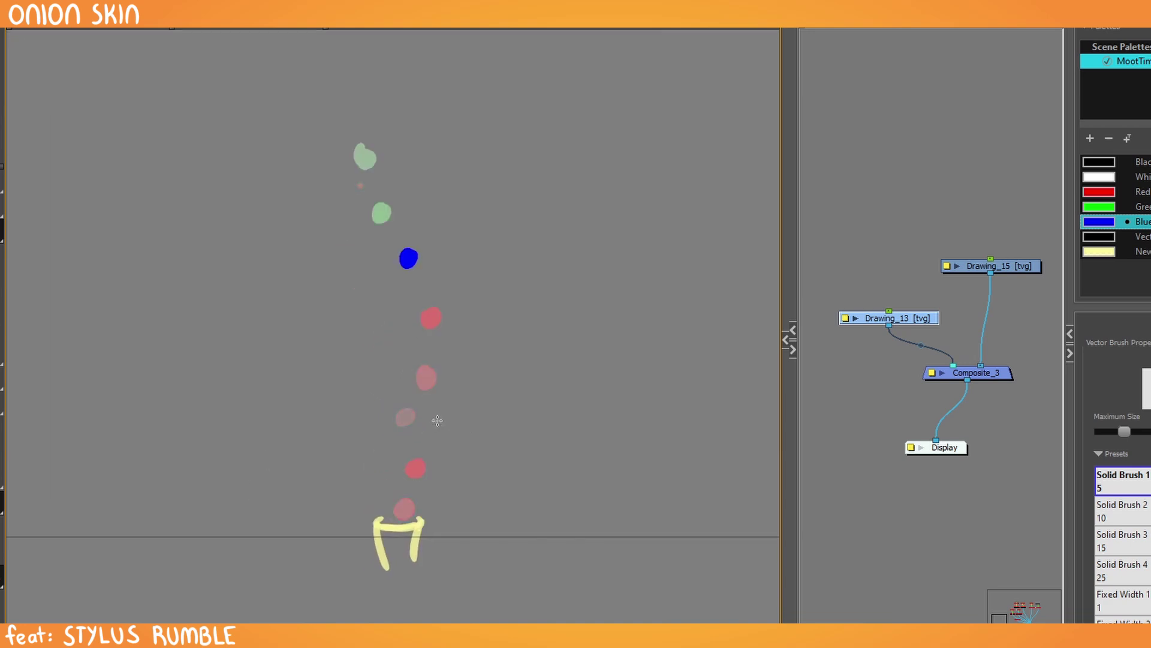
pyautogui.click(421, 426)
pyautogui.press('.')
pyautogui.click(406, 392)
# Continue the third stream on the next four frames, painting each rising blue dot smaller until it tapers to a speck.
pyautogui.press('.')
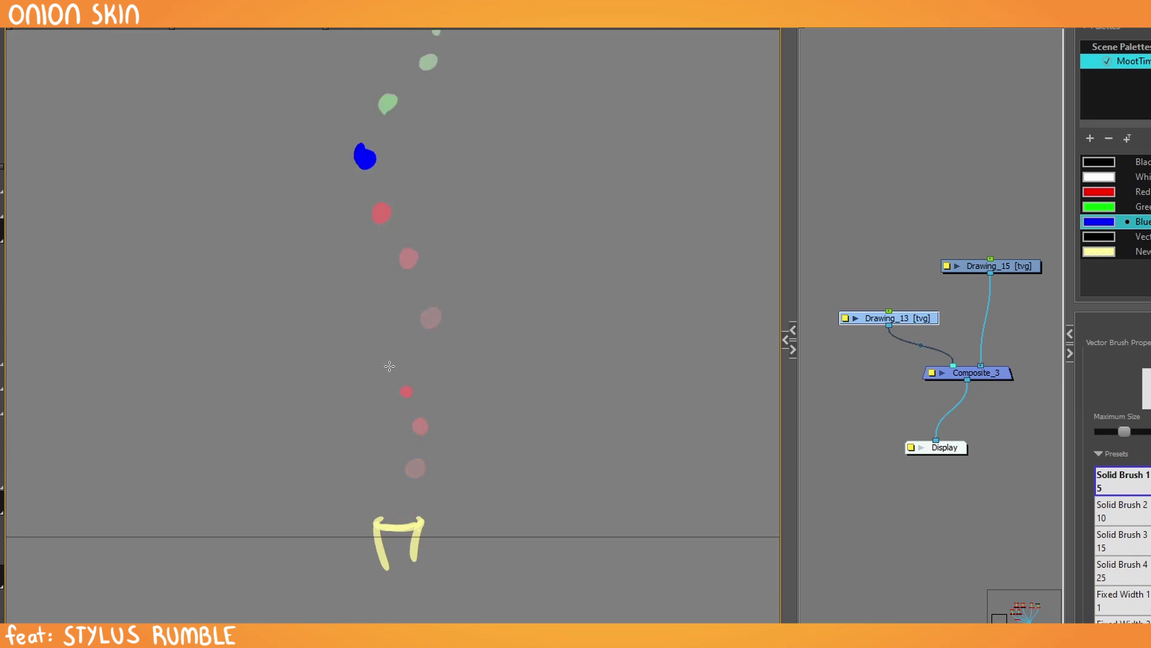
pyautogui.click(387, 360)
pyautogui.press('.')
pyautogui.click(377, 313)
pyautogui.press('.')
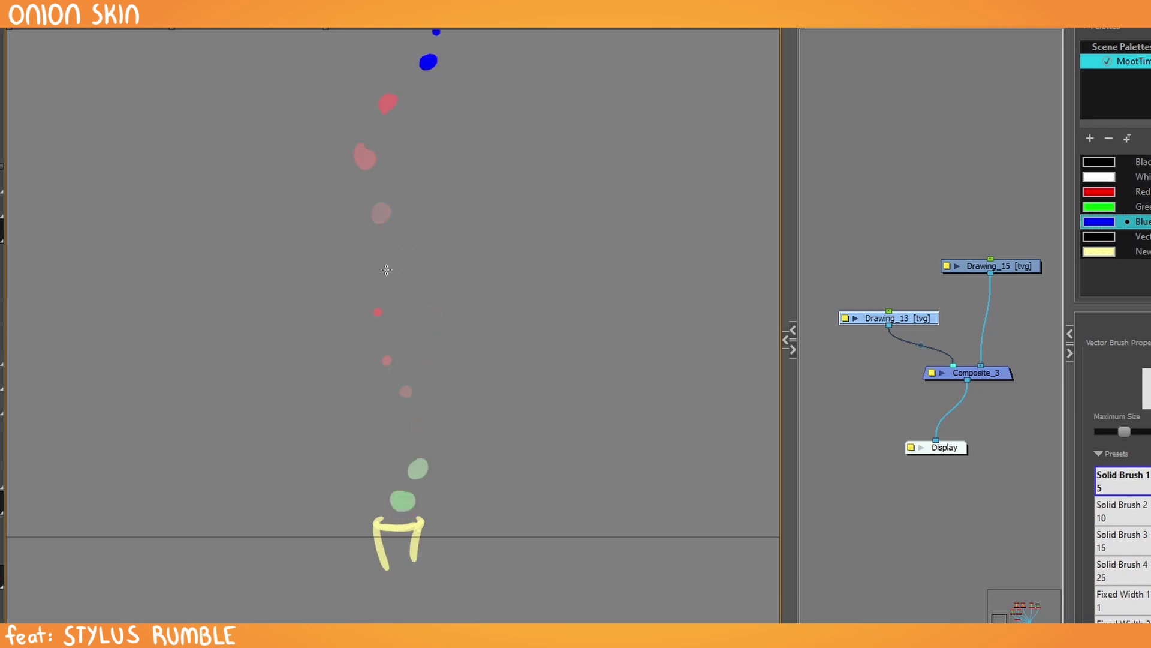
pyautogui.click(386, 268)
pyautogui.press('.')
pyautogui.click(400, 242)
# Start a fourth stream at the nozzle's mouth, painting one rising blue dot per frame that bends left and then back right.
pyautogui.press('.')
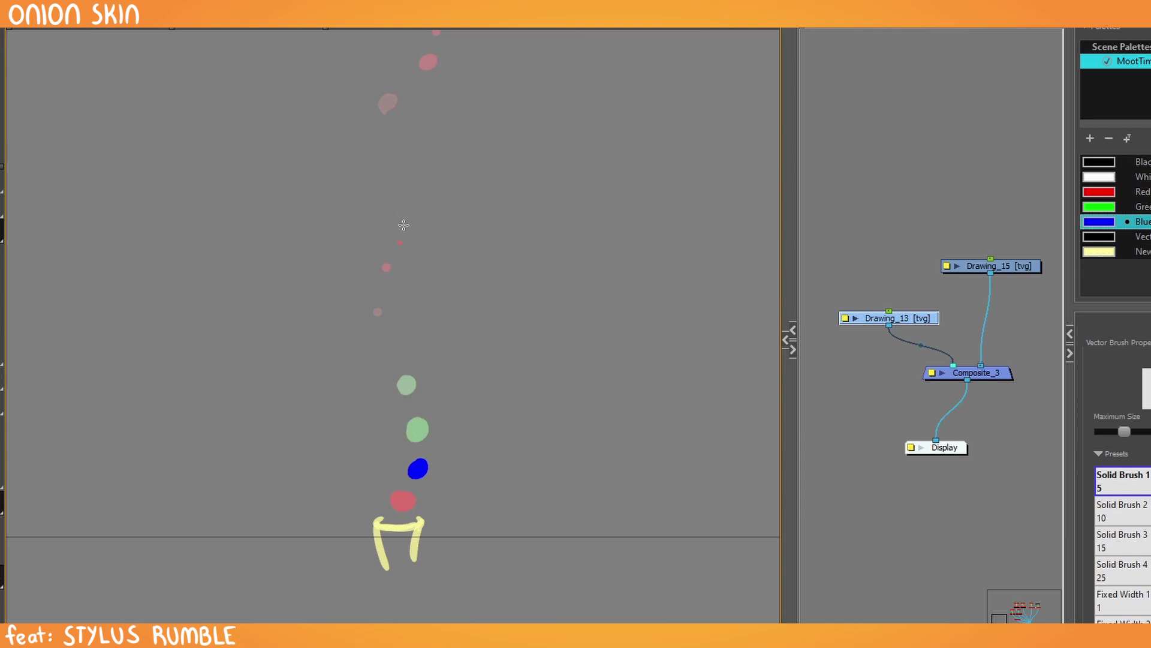
pyautogui.click(397, 501)
pyautogui.press('.')
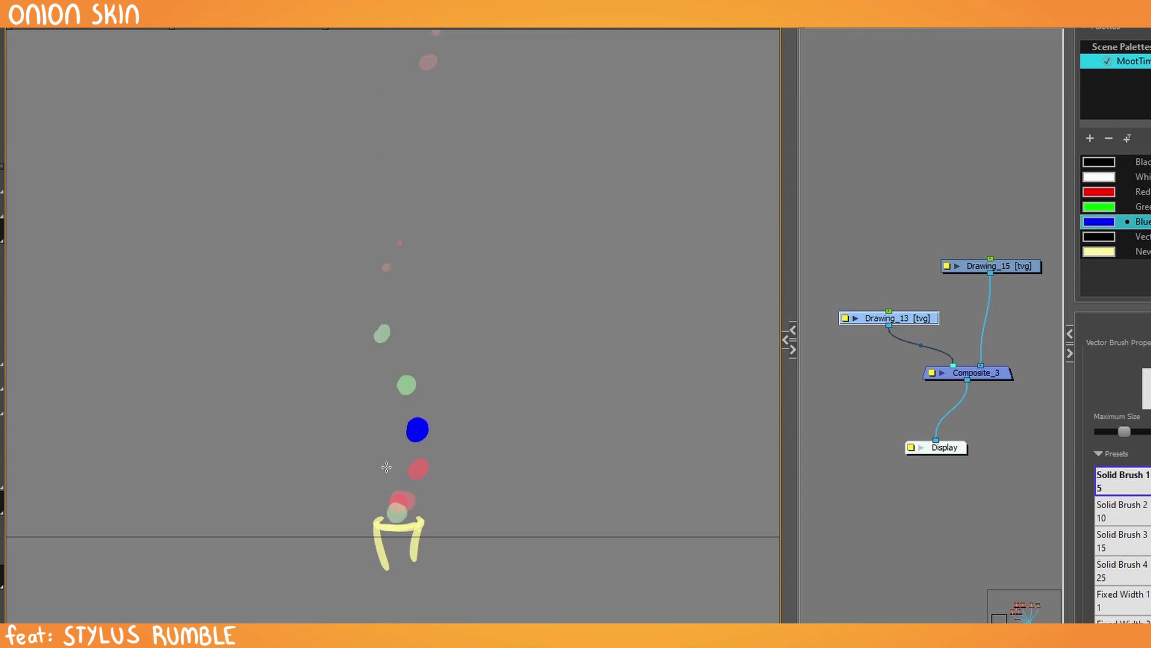
pyautogui.click(385, 478)
pyautogui.press('.')
pyautogui.click(370, 428)
pyautogui.press('.')
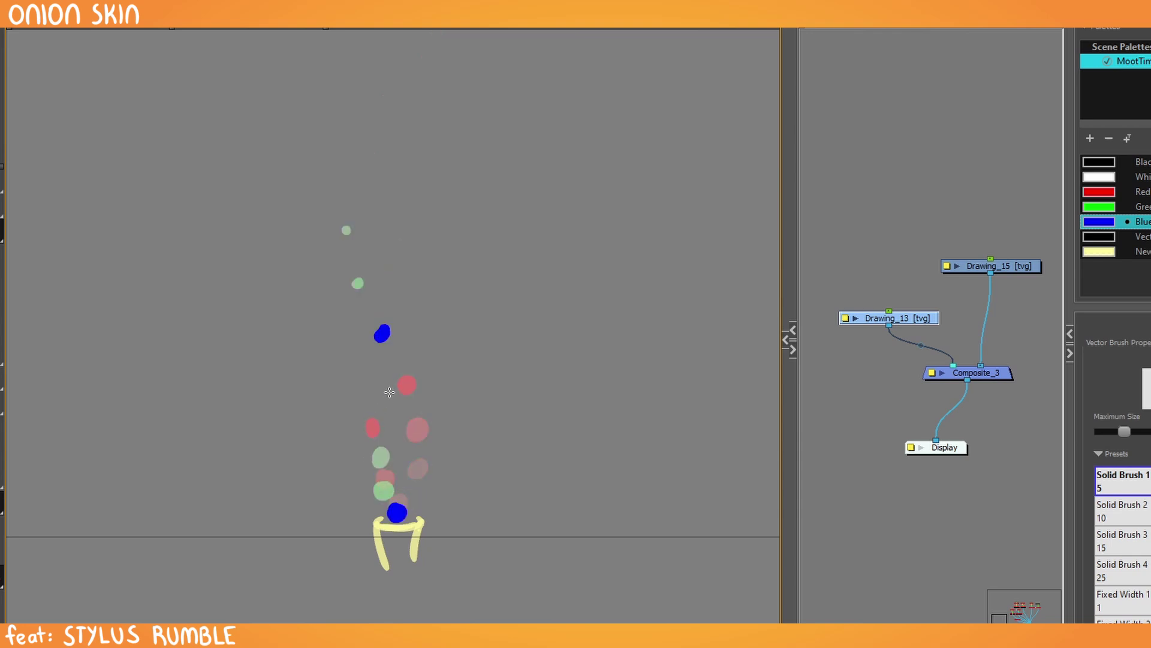
pyautogui.click(390, 392)
# Continue the fourth stream with one small blue dot per frame, swinging right and then left toward the camera frame's upper edge.
pyautogui.press('.')
pyautogui.click(423, 323)
pyautogui.press('.')
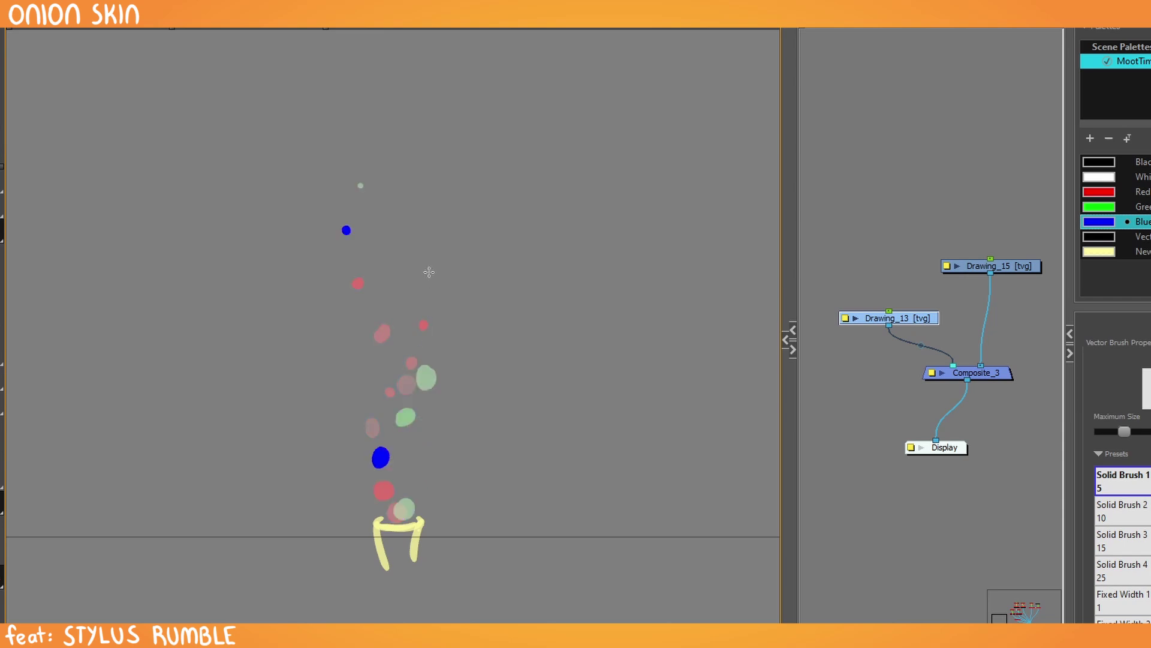
pyautogui.click(427, 269)
pyautogui.press('.')
pyautogui.click(413, 216)
pyautogui.press('.')
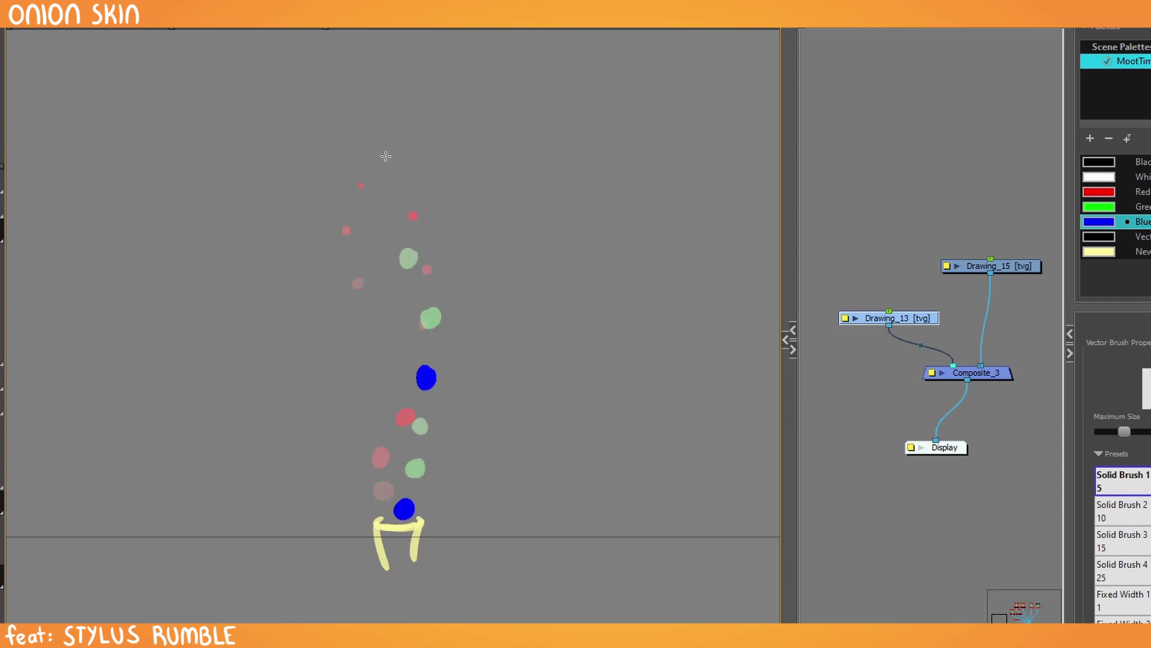
pyautogui.click(385, 155)
pyautogui.press('.')
pyautogui.click(352, 98)
pyautogui.scroll(-1, 365, 142)
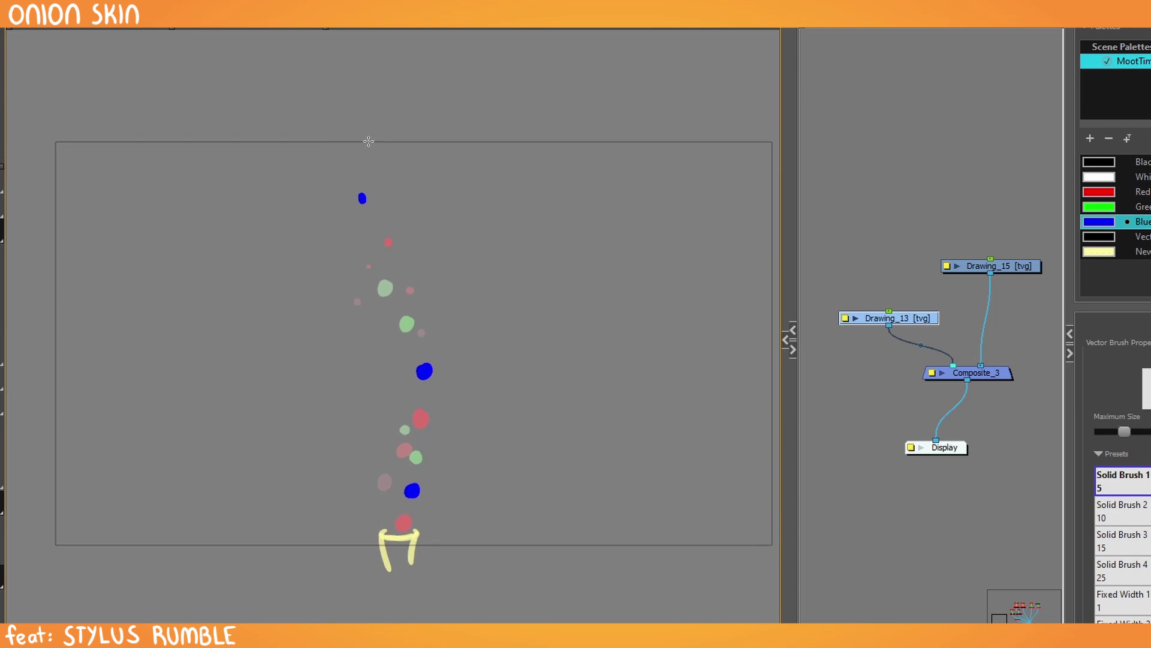
pyautogui.click(374, 154)
pyautogui.hotkey('ctrl', 'z')
pyautogui.click(375, 158)
pyautogui.hotkey('ctrl', 'z')
# Finish the fourth stream with a small blue dot just inside the camera frame's upper edge on the following frame.
pyautogui.press('.')
pyautogui.click(382, 150)
pyautogui.press('.')
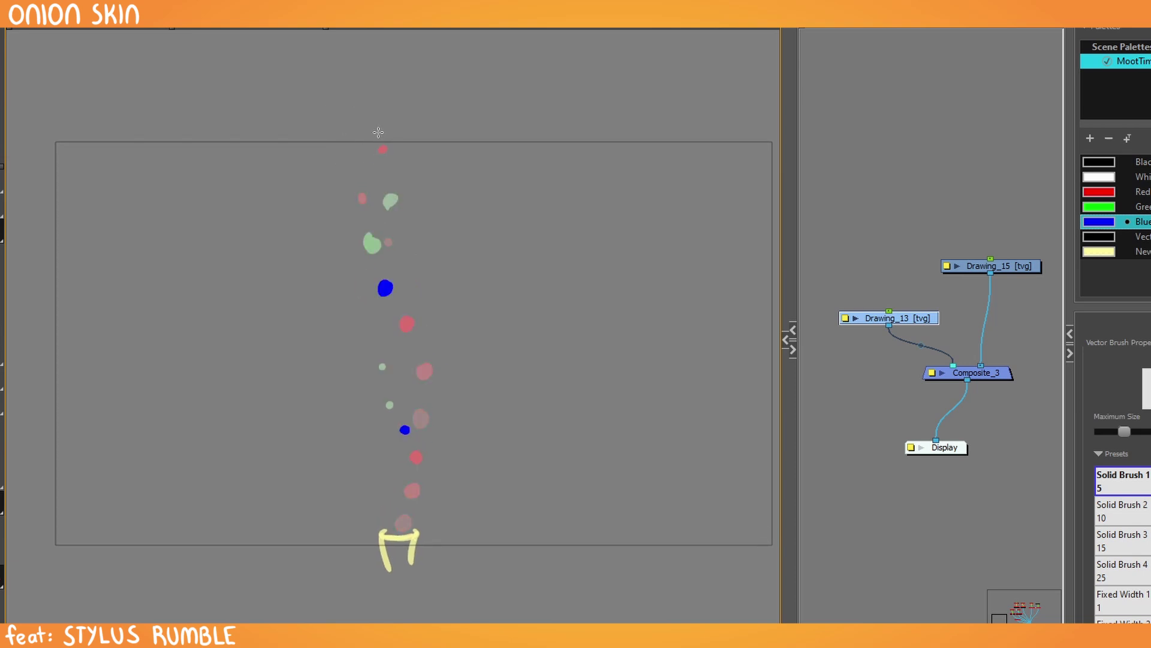
# Start a fifth stream at the nozzle's mouth, painting one blue dot on each of four frames as it rises along the right.
pyautogui.click(397, 514)
pyautogui.press('.')
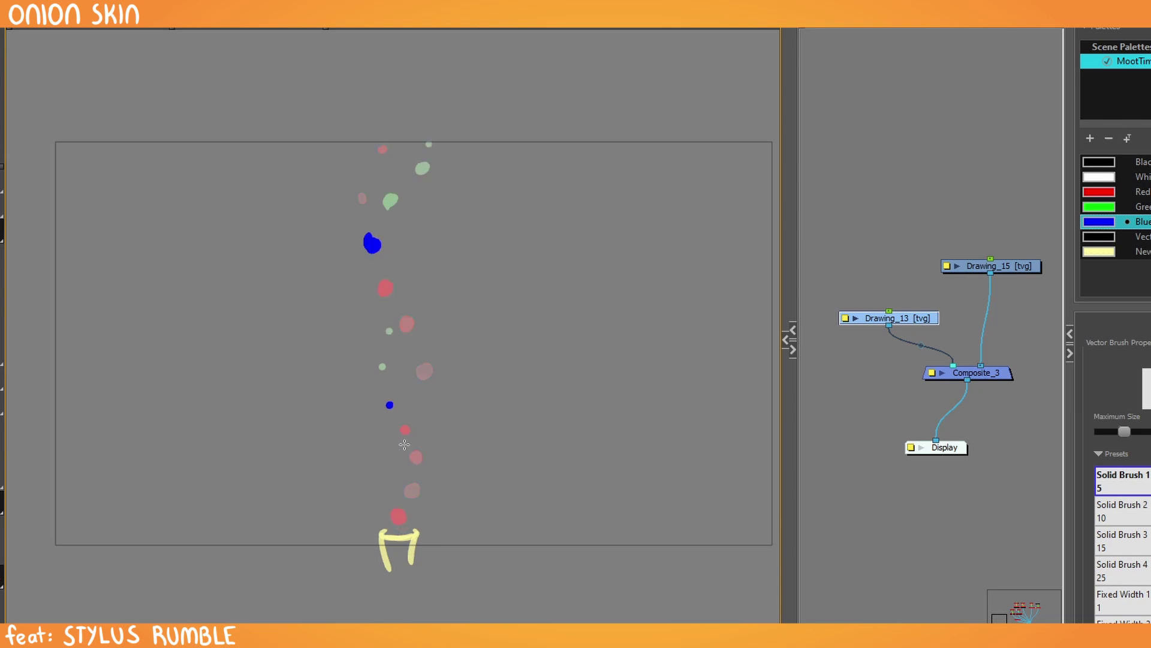
pyautogui.click(403, 487)
pyautogui.press('.')
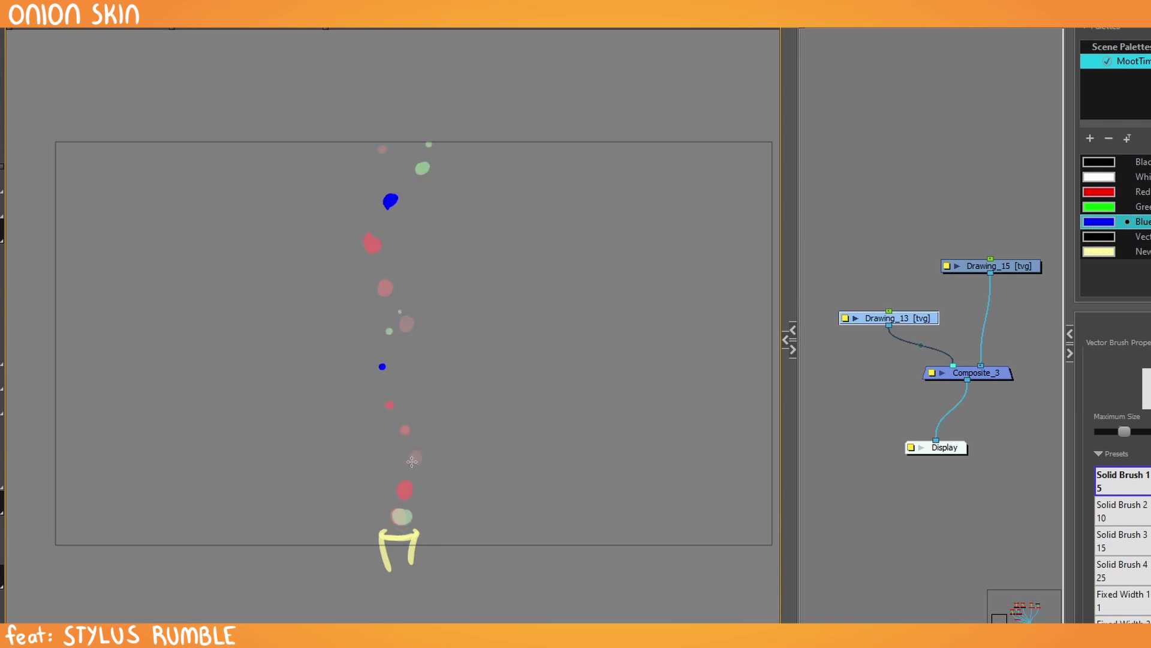
pyautogui.click(414, 459)
pyautogui.press('.')
pyautogui.click(411, 422)
# Continue the fifth stream on the next five frames, curving its blue dots left and upward and ending with a tiny one.
pyautogui.press('.')
pyautogui.click(397, 383)
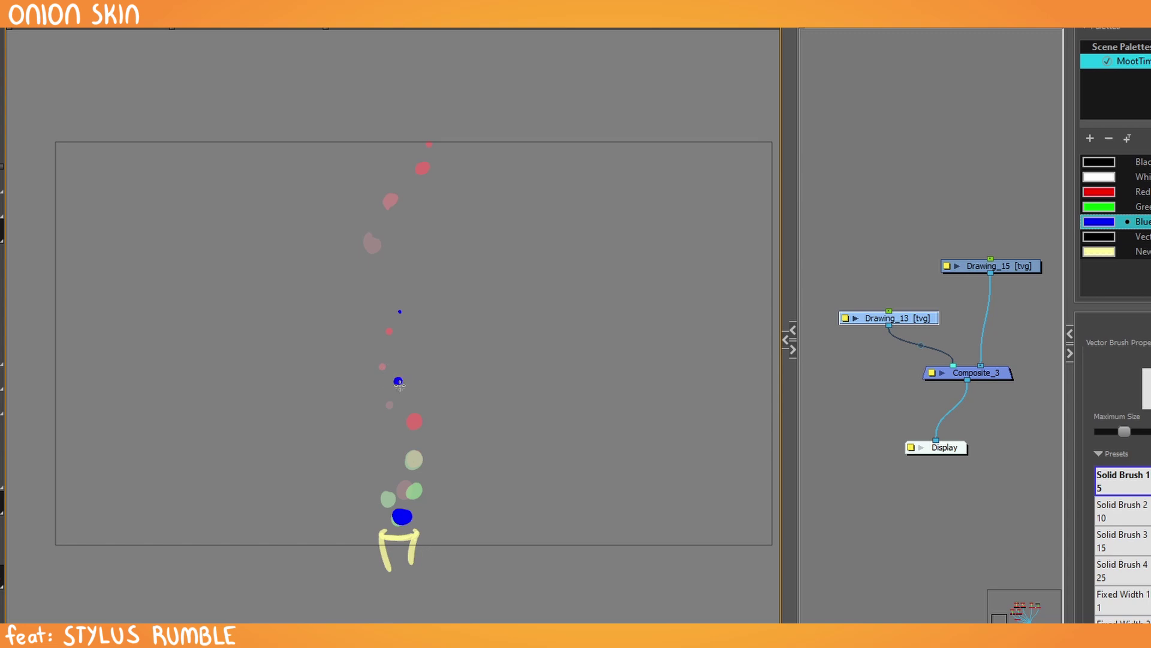
pyautogui.press('.')
pyautogui.click(373, 348)
pyautogui.press('.')
pyautogui.click(366, 308)
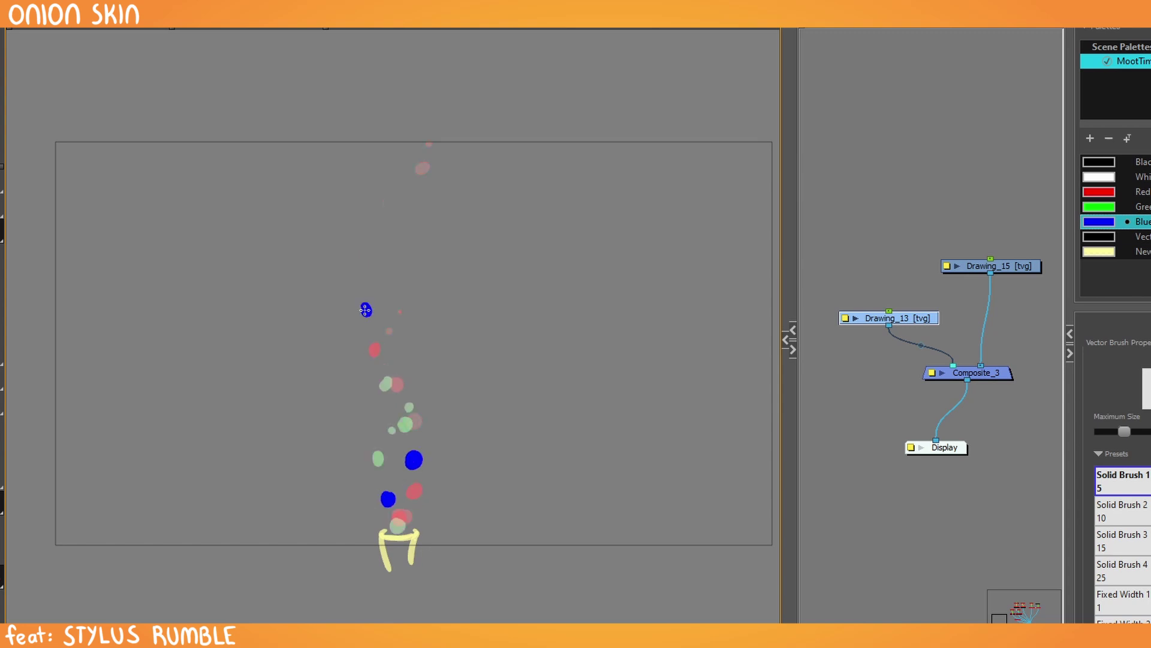
pyautogui.press('.')
pyautogui.click(372, 265)
pyautogui.press('.')
pyautogui.click(380, 237)
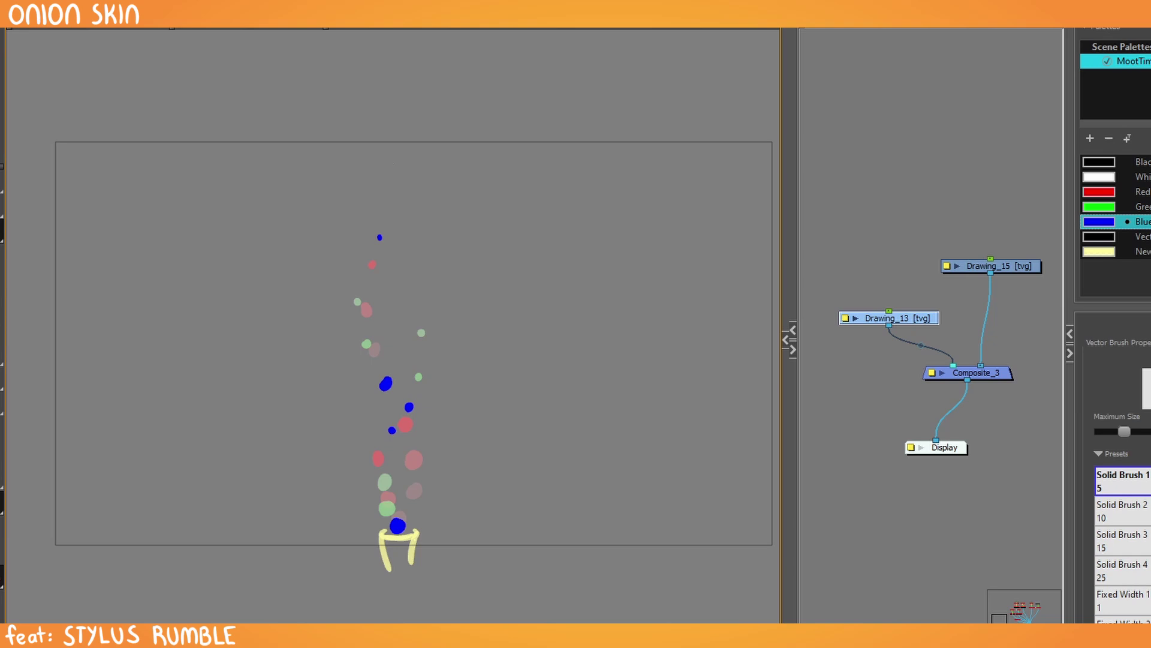
# Bring the timeline back into view and play the looping spray from the first frame without onion skin.
pyautogui.moveTo(350, 646); pyautogui.dragTo(298, 563)
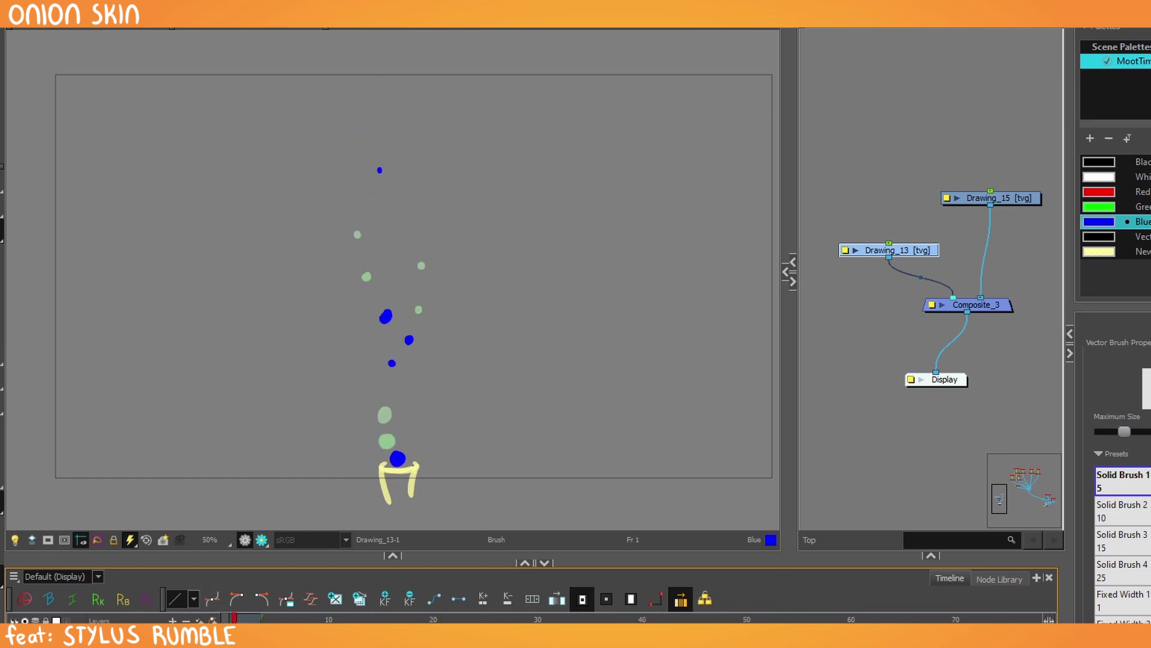
pyautogui.hotkey('ctrl', 'alt', '1')
pyautogui.press('Return')
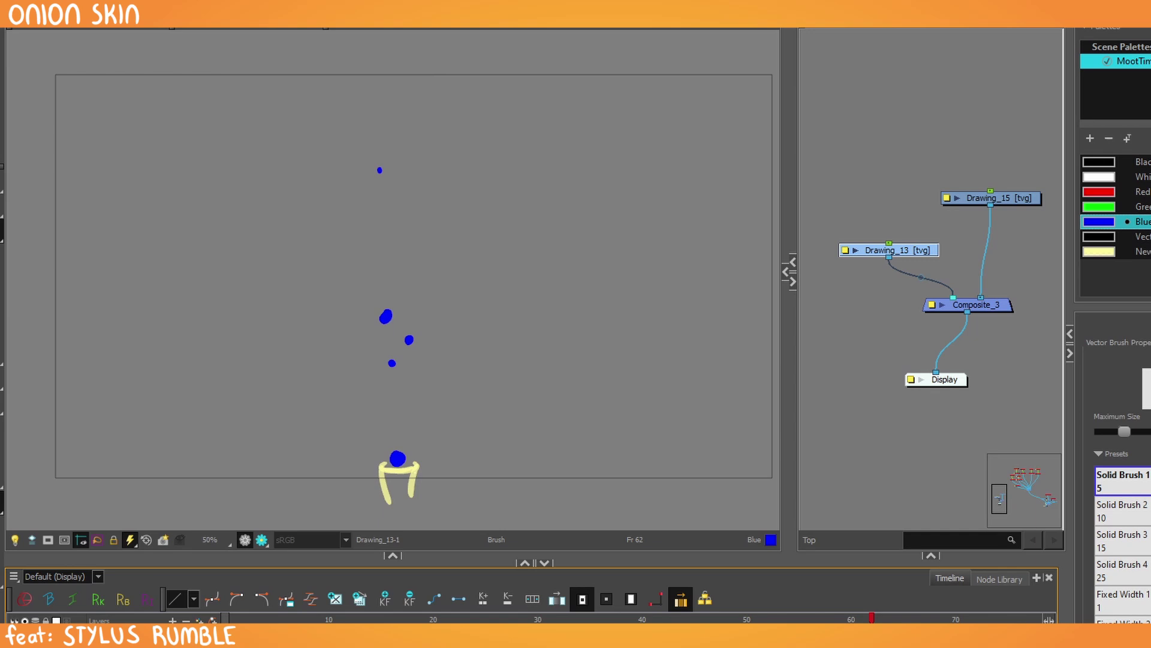
pyautogui.click(235, 618)
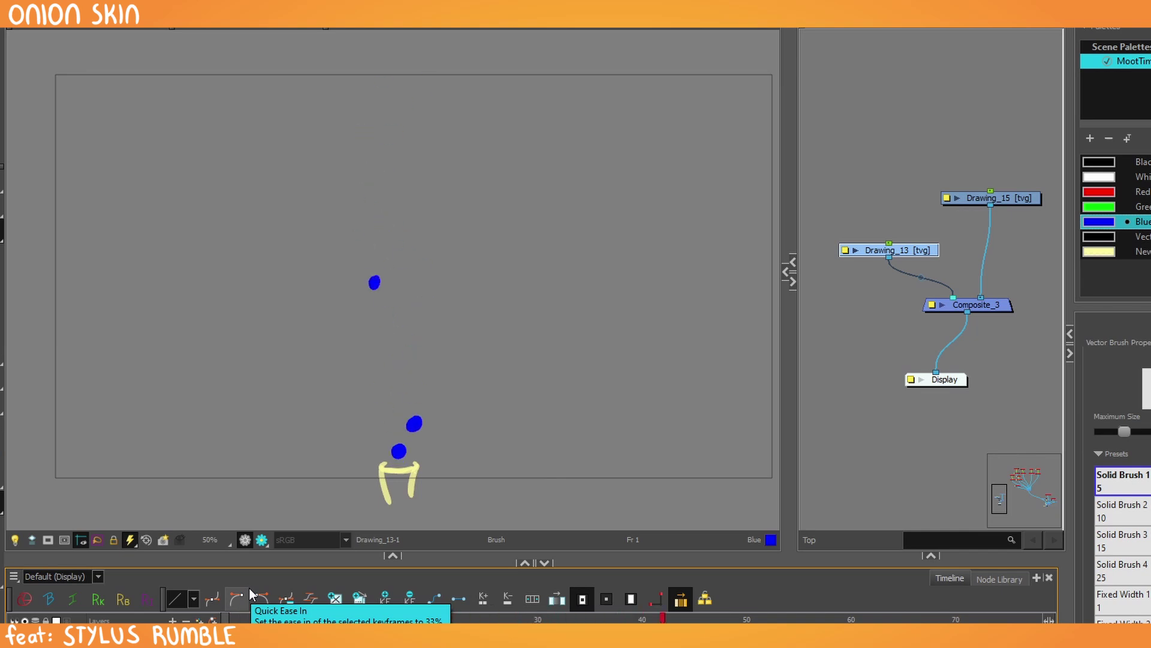
pyautogui.click(246, 606)
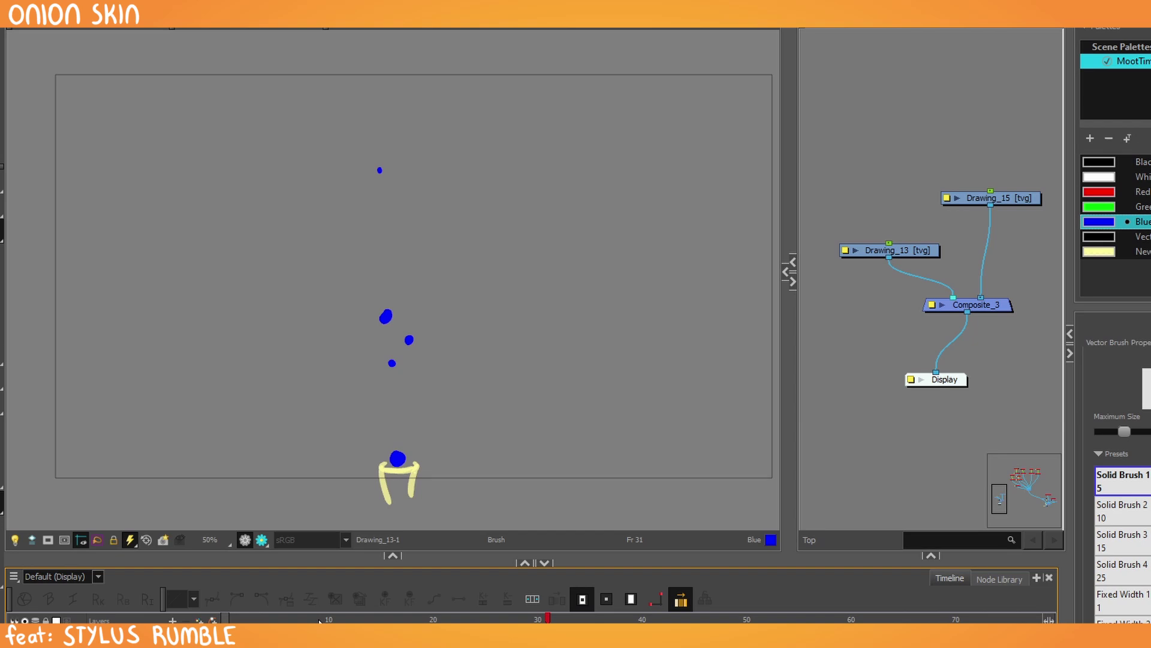
# Disable the Drawing_13 dot layer and move its node and composite connection to the other side of Drawing_15.
pyautogui.click(867, 235)
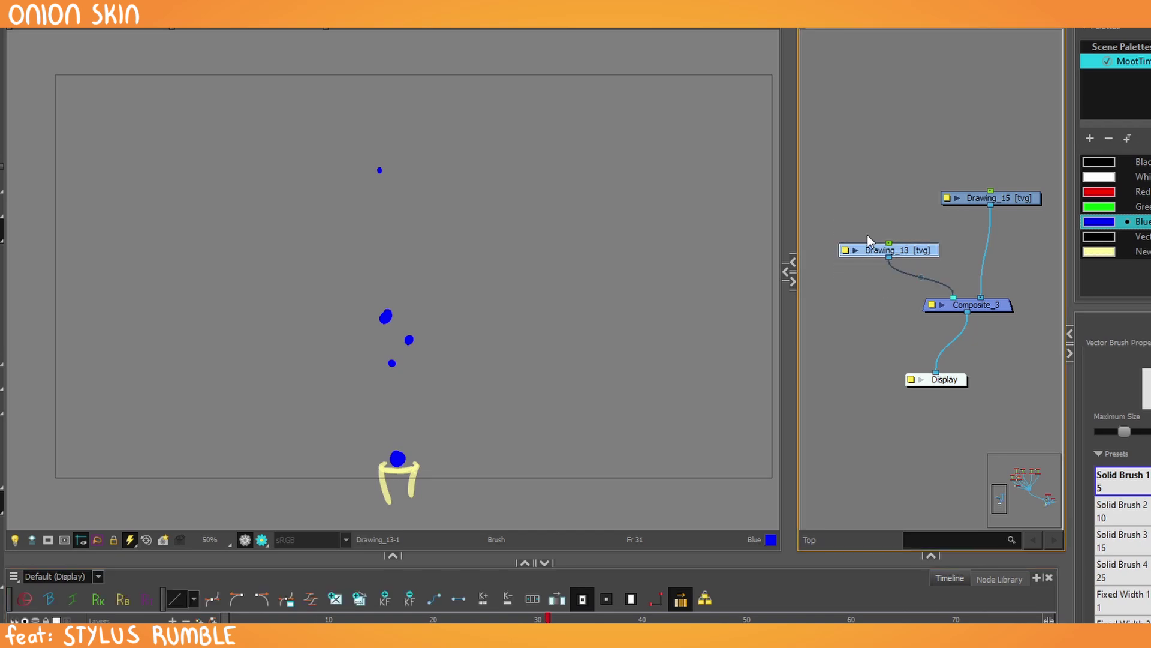
pyautogui.press('d')
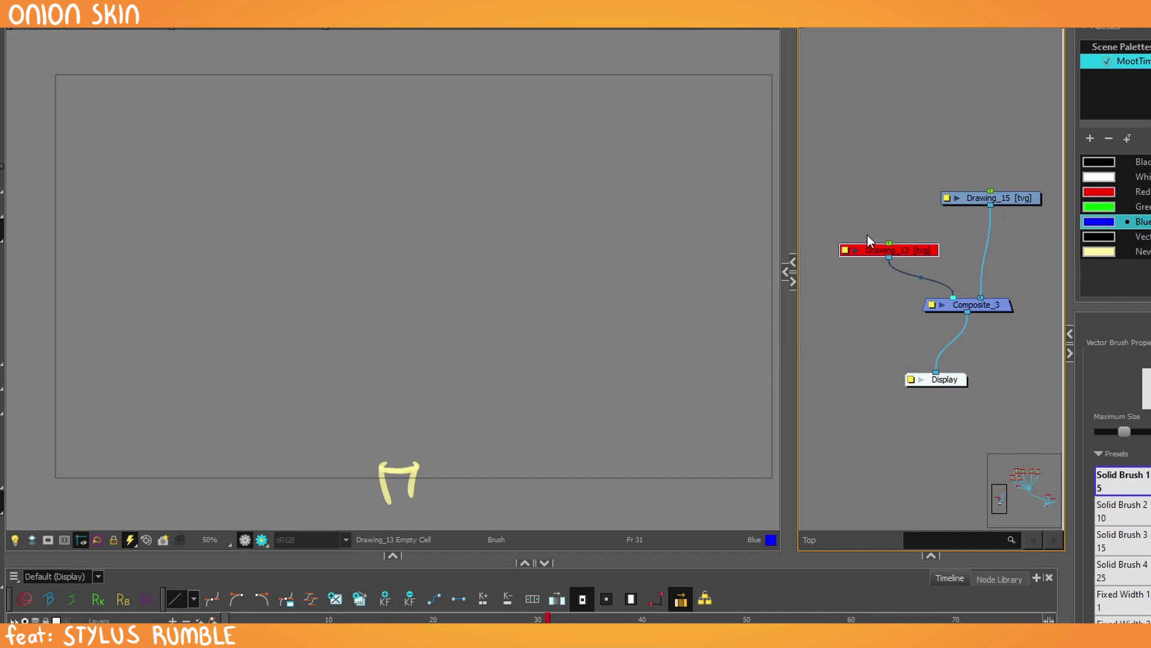
pyautogui.moveTo(952, 297); pyautogui.dragTo(984, 298)
pyautogui.moveTo(900, 252); pyautogui.dragTo(914, 254)
pyautogui.moveTo(915, 254); pyautogui.dragTo(821, 287)
pyautogui.moveTo(823, 287); pyautogui.dragTo(1014, 264)
pyautogui.click(895, 206)
pyautogui.moveTo(850, 191); pyautogui.dragTo(907, 185)
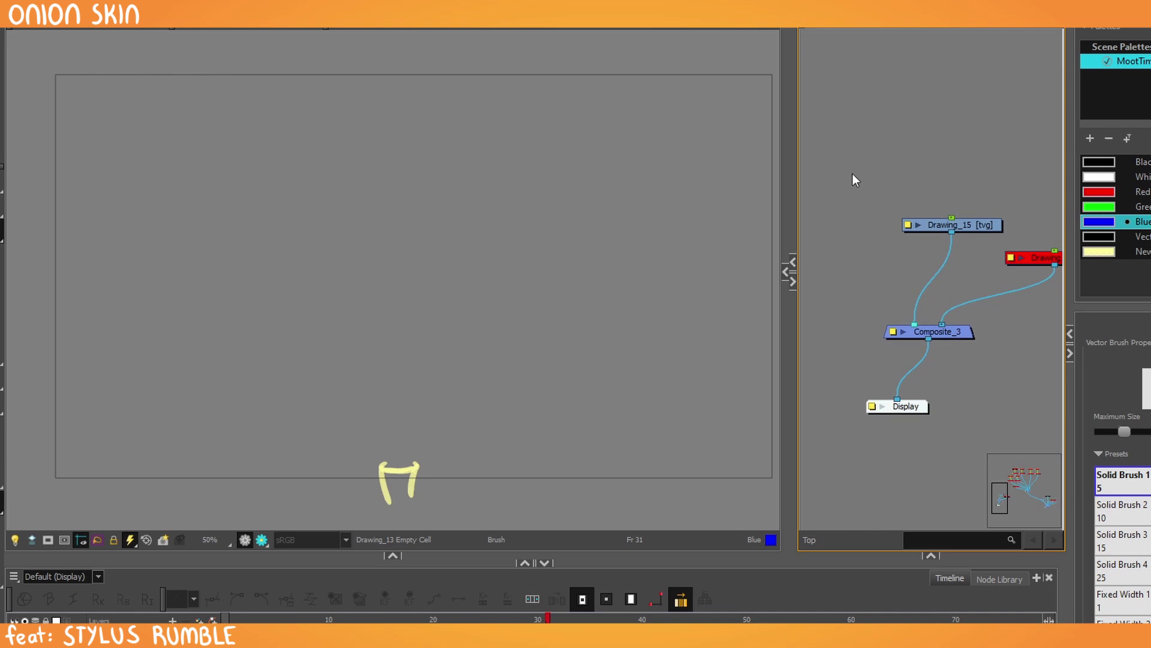
# Add a new drawing layer and connect its node to Composite_3 ahead of Drawing_15.
pyautogui.hotkey('ctrl', 'r')
pyautogui.press('Return')
pyautogui.moveTo(948, 279); pyautogui.dragTo(908, 325)
# With Drawing_15 selected, add a gradient swatch to the palette running from blue through green (0, 255, 46) to blue (0, 41, 241).
pyautogui.click(974, 223)
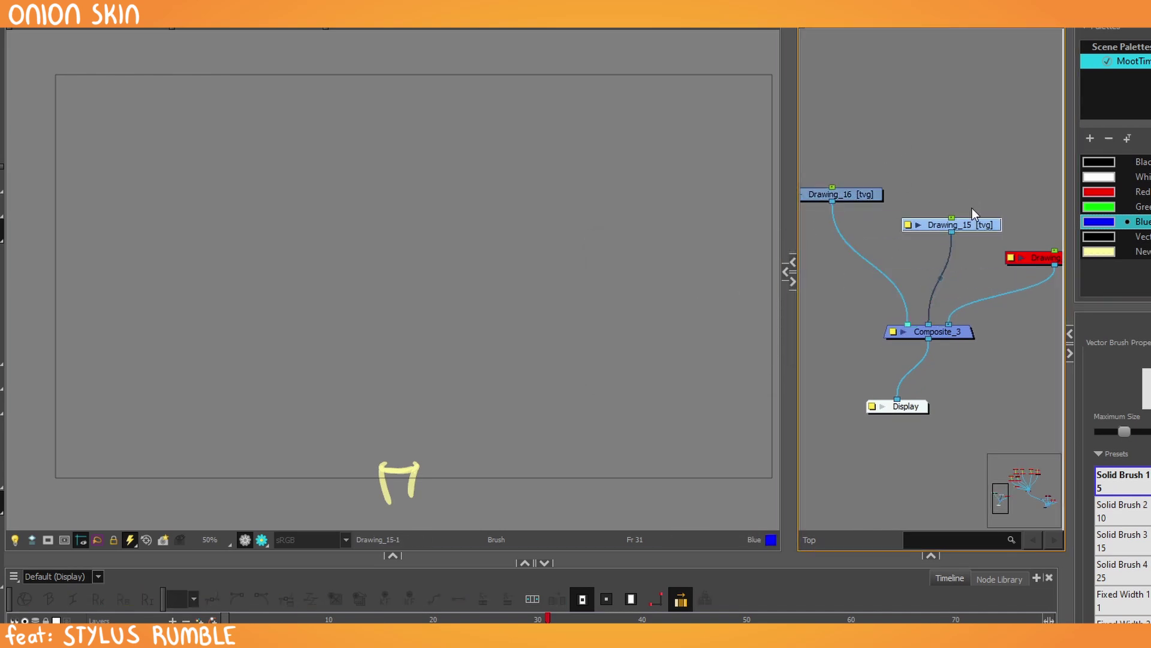
pyautogui.click(1091, 139)
pyautogui.doubleClick(1099, 268)
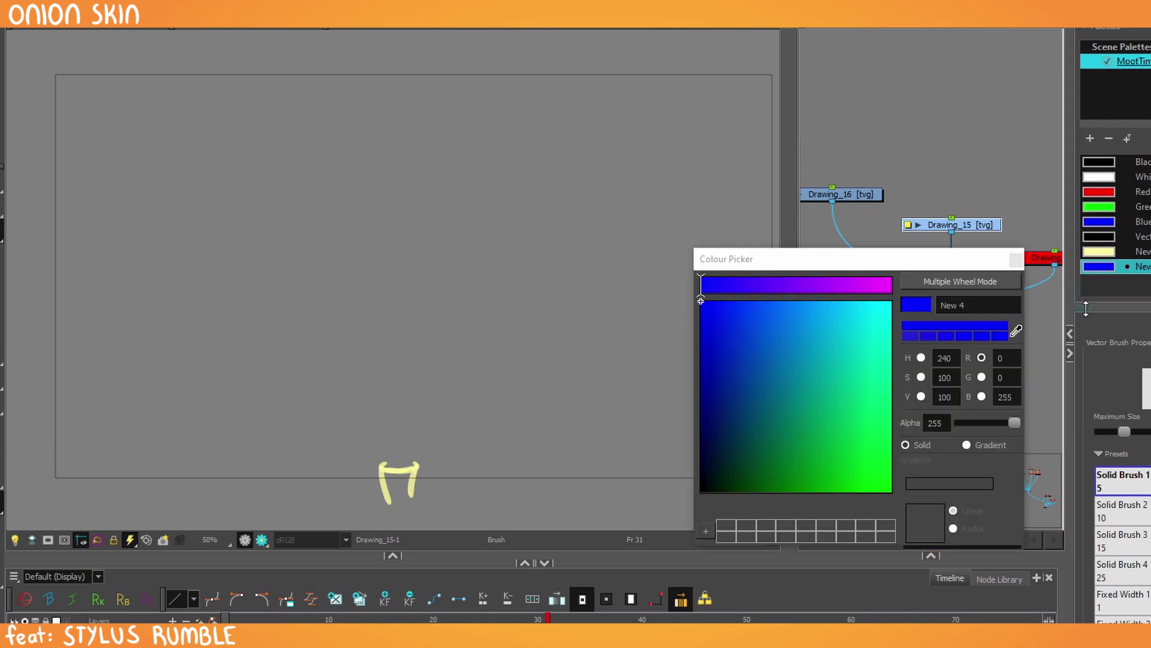
pyautogui.click(967, 445)
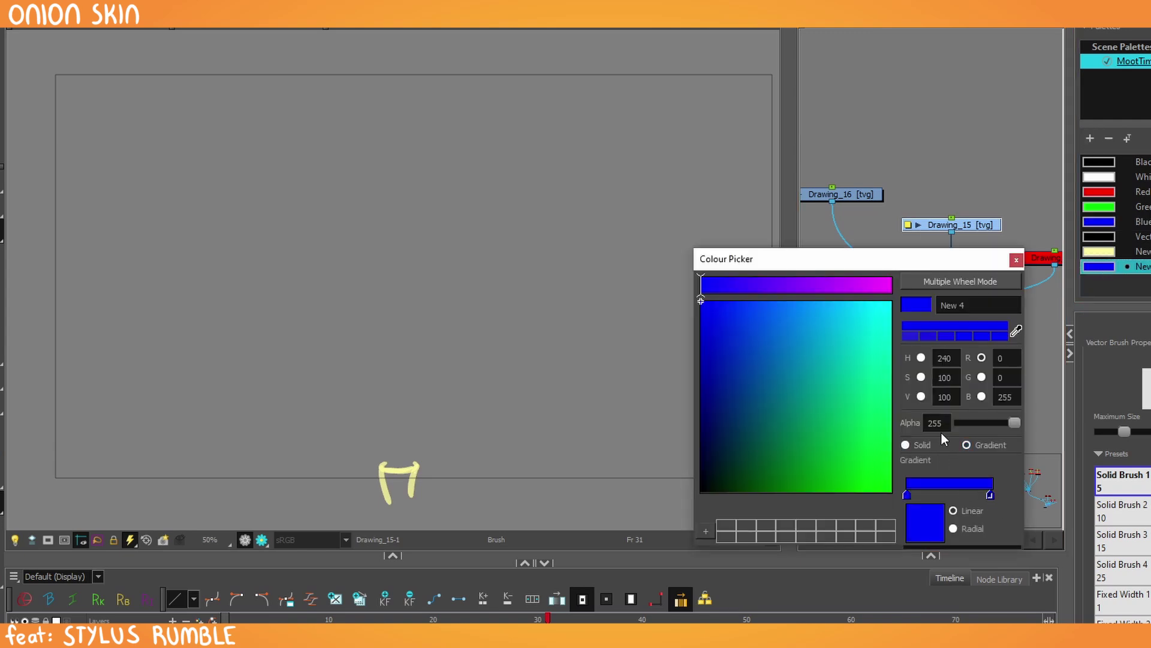
pyautogui.click(890, 457)
pyautogui.moveTo(991, 495); pyautogui.dragTo(943, 495)
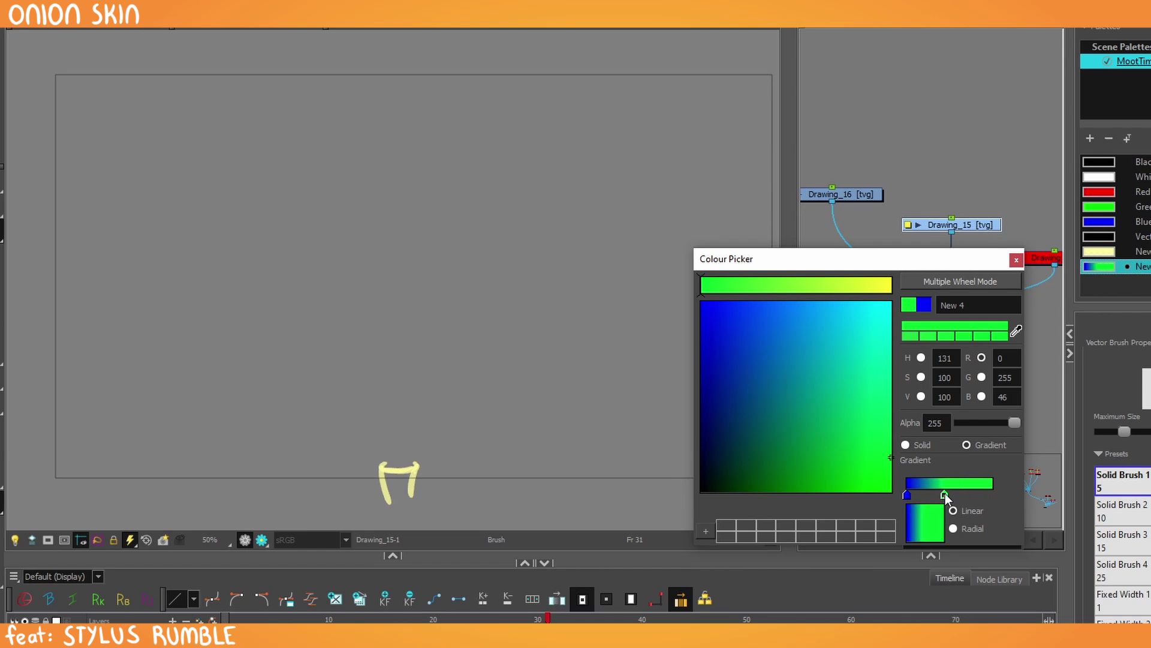
pyautogui.click(732, 303)
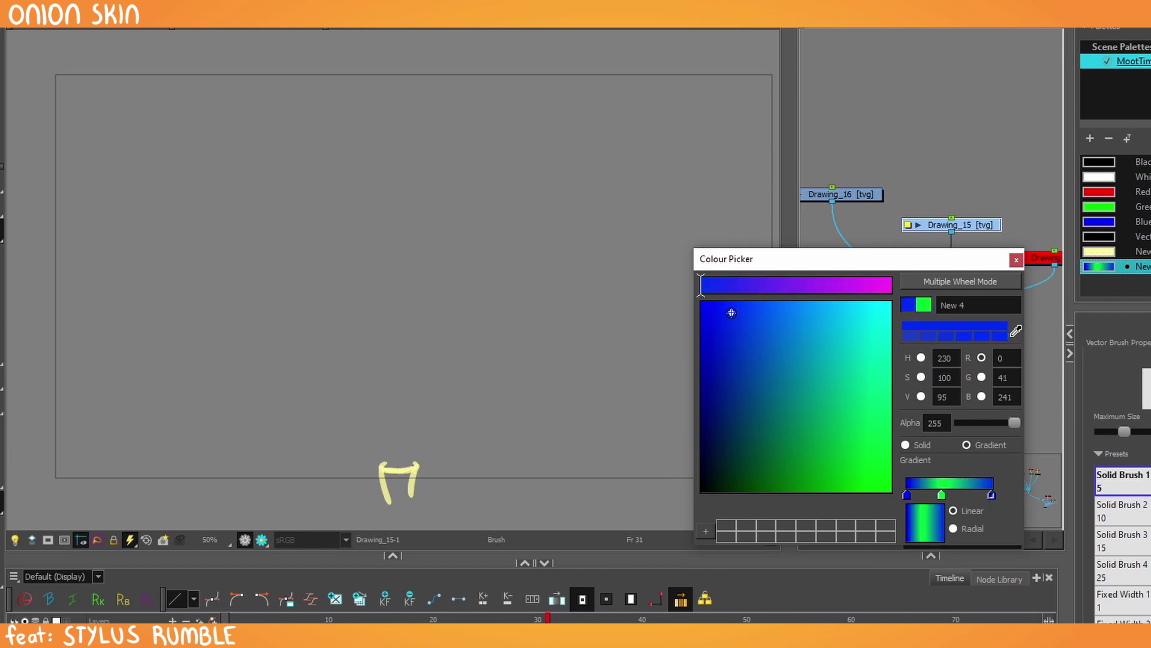
pyautogui.click(1016, 260)
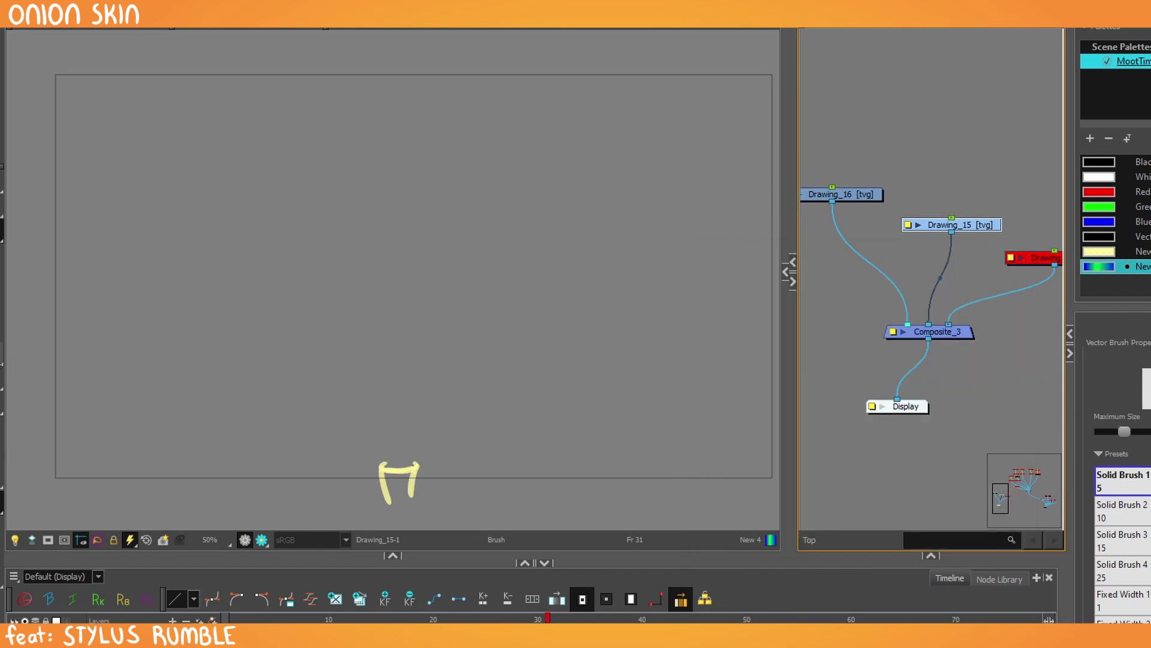
# Draw a tall rectangle around the spray's path on Drawing_15 and fill it with the new blue-green gradient.
pyautogui.moveTo(3, 353); pyautogui.dragTo(27, 367)
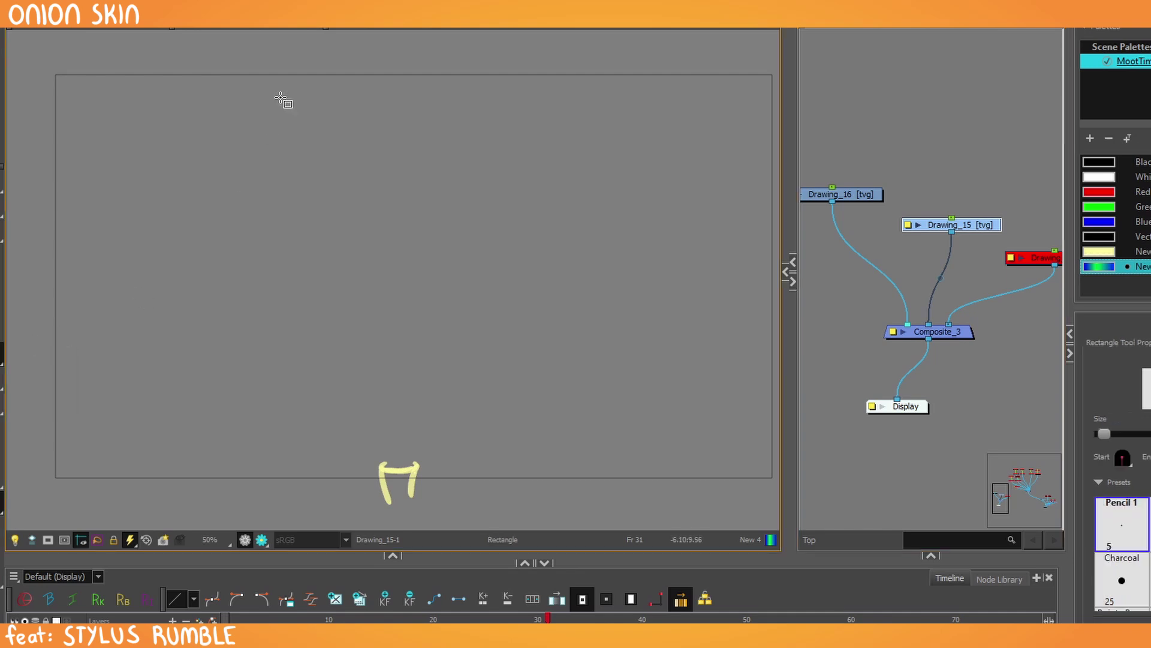
pyautogui.moveTo(286, 58)
pyautogui.mouseDown()
pyautogui.moveTo(496, 446)
pyautogui.moveTo(490, 483)
pyautogui.mouseUp()
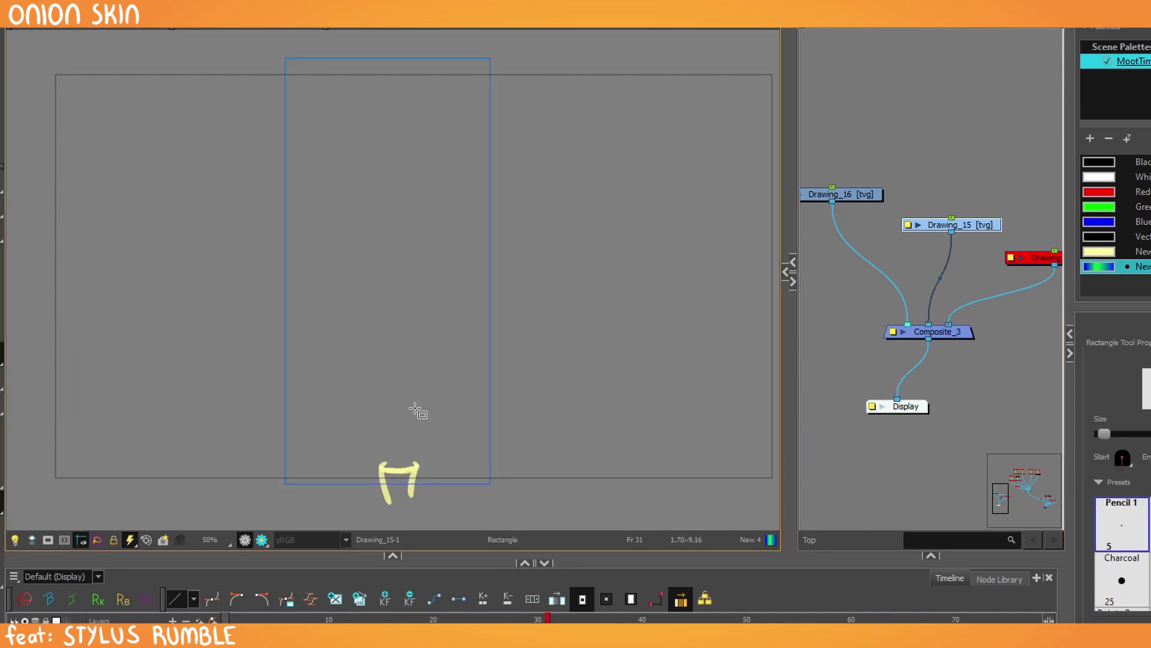
pyautogui.click(2, 377)
pyautogui.click(372, 296)
# Edit the rectangle's gradient, rotating it so its colour bands lie horizontally and stretching it upward.
pyautogui.click(2, 204)
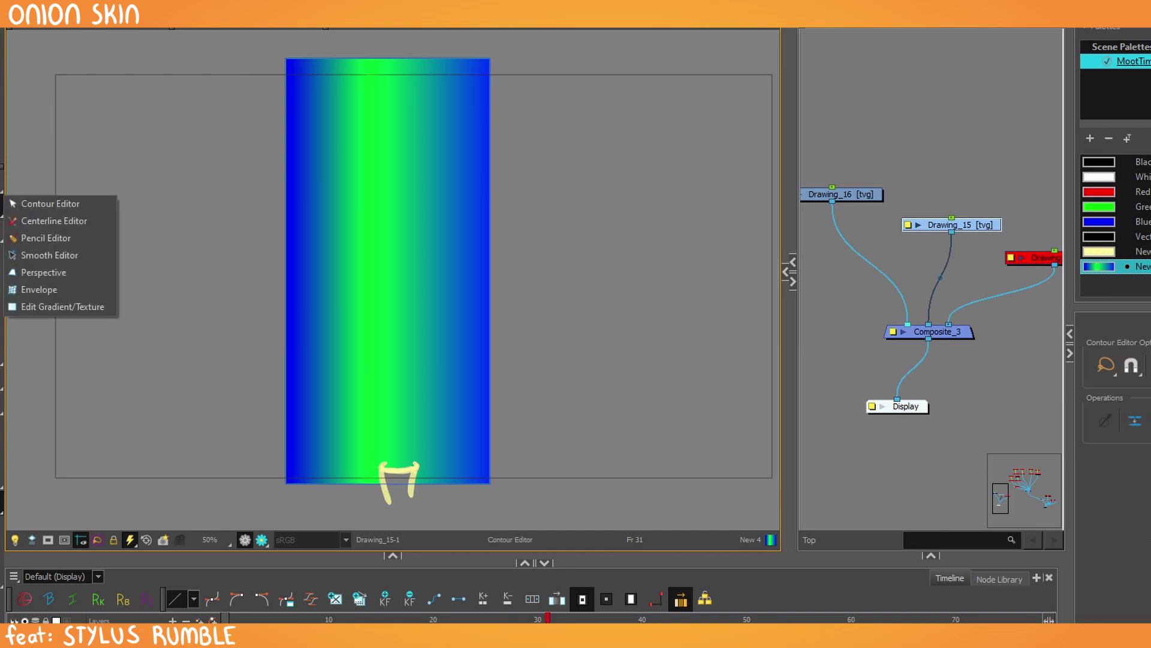
pyautogui.click(41, 306)
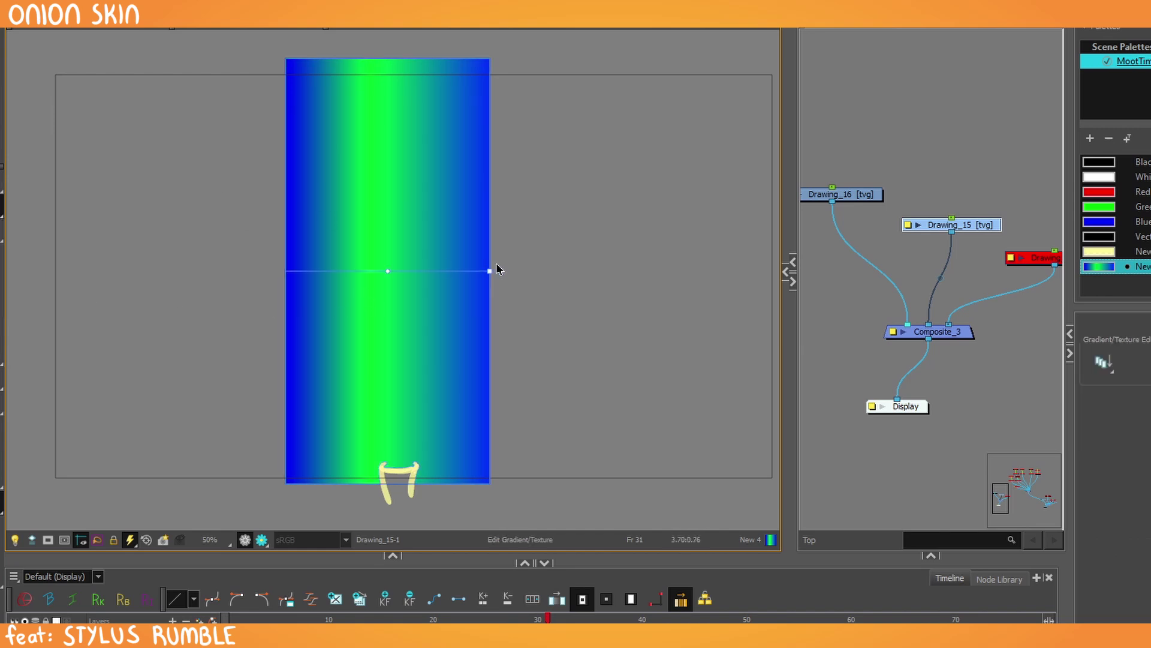
pyautogui.click(494, 270)
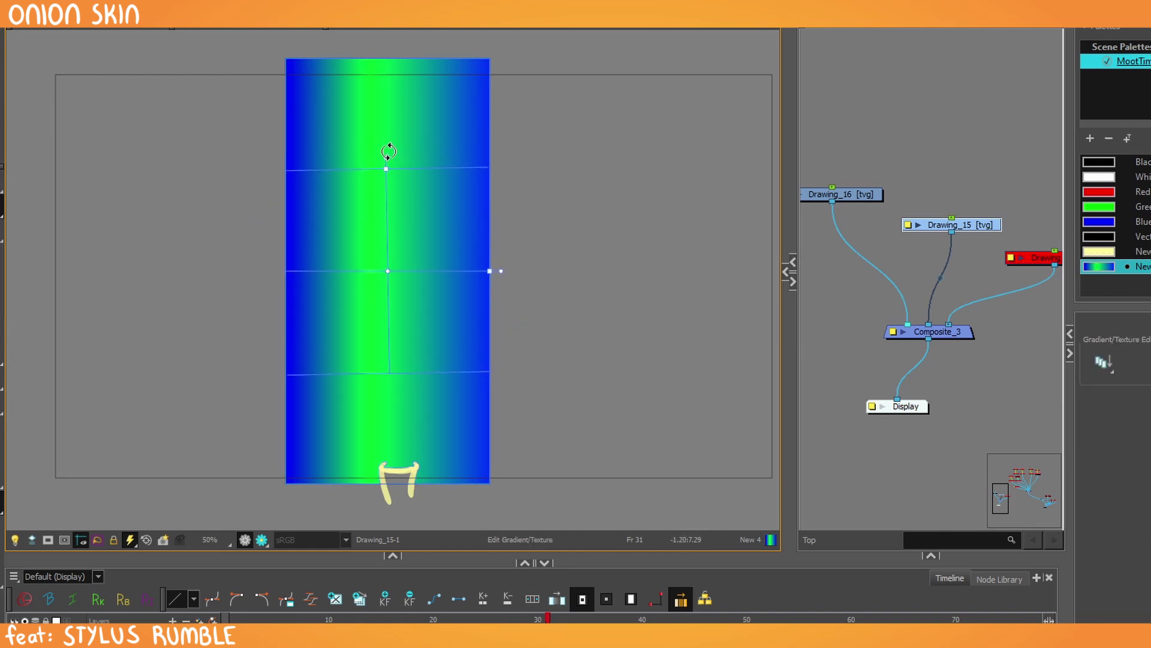
pyautogui.moveTo(388, 152); pyautogui.dragTo(388, 127)
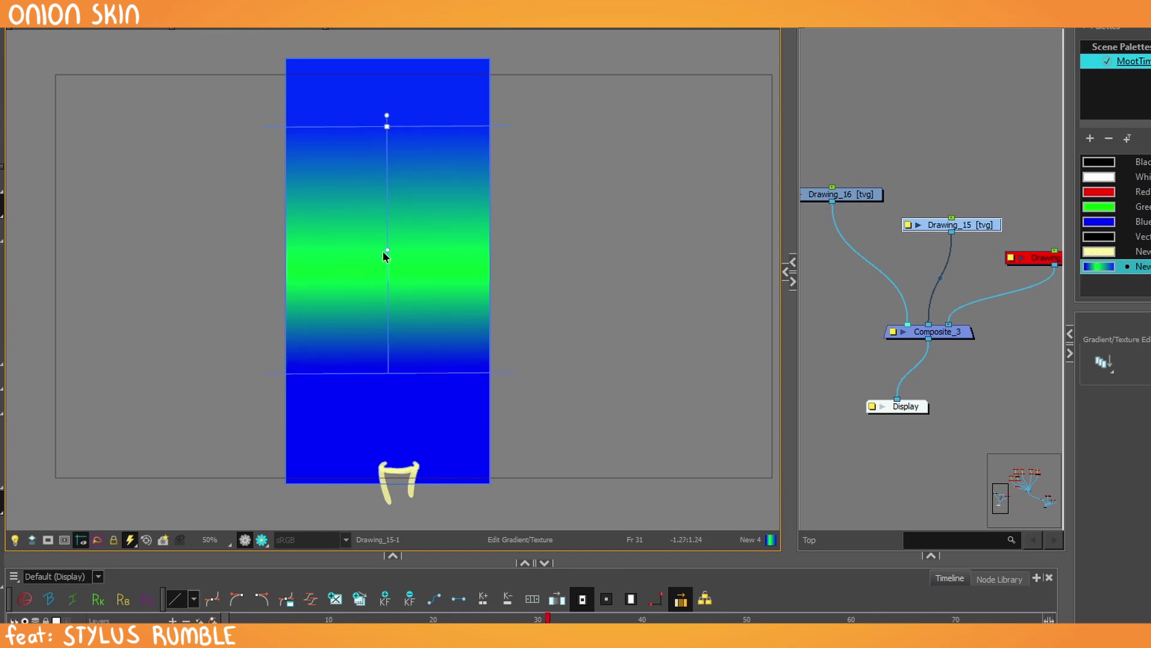
# Stretch and reposition the rectangle's gradient so its green band sits around the middle of the shape.
pyautogui.moveTo(386, 251); pyautogui.dragTo(392, 306)
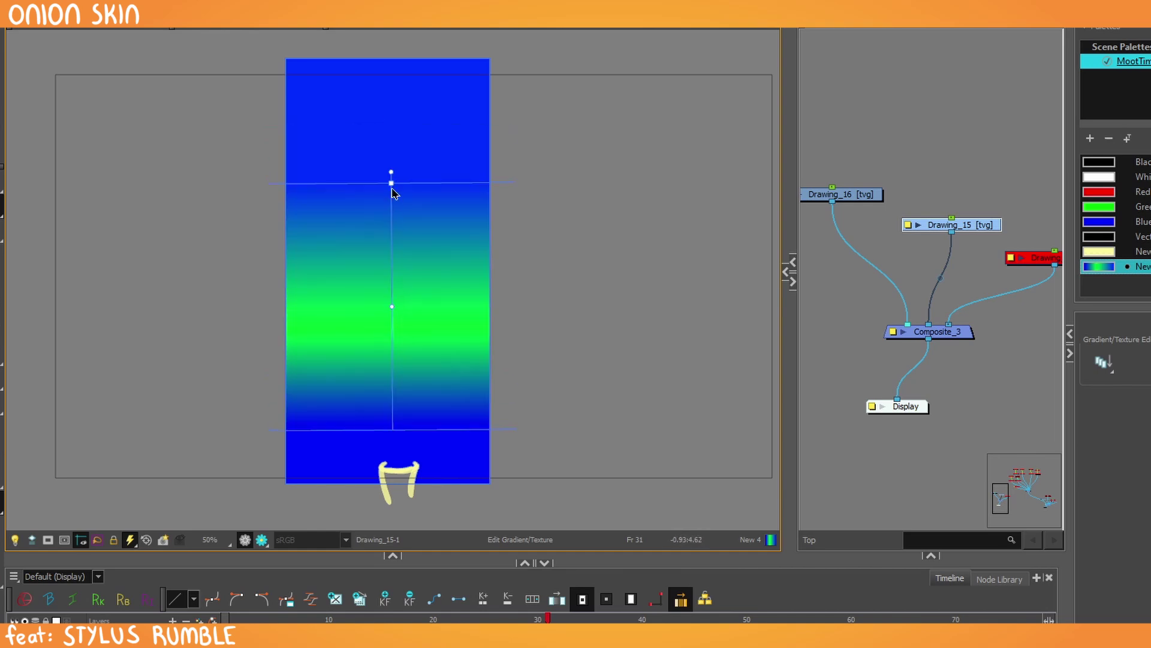
pyautogui.moveTo(392, 184); pyautogui.dragTo(385, 113)
pyautogui.moveTo(388, 282)
pyautogui.mouseDown()
pyautogui.moveTo(388, 214)
pyautogui.moveTo(395, 285)
pyautogui.mouseUp()
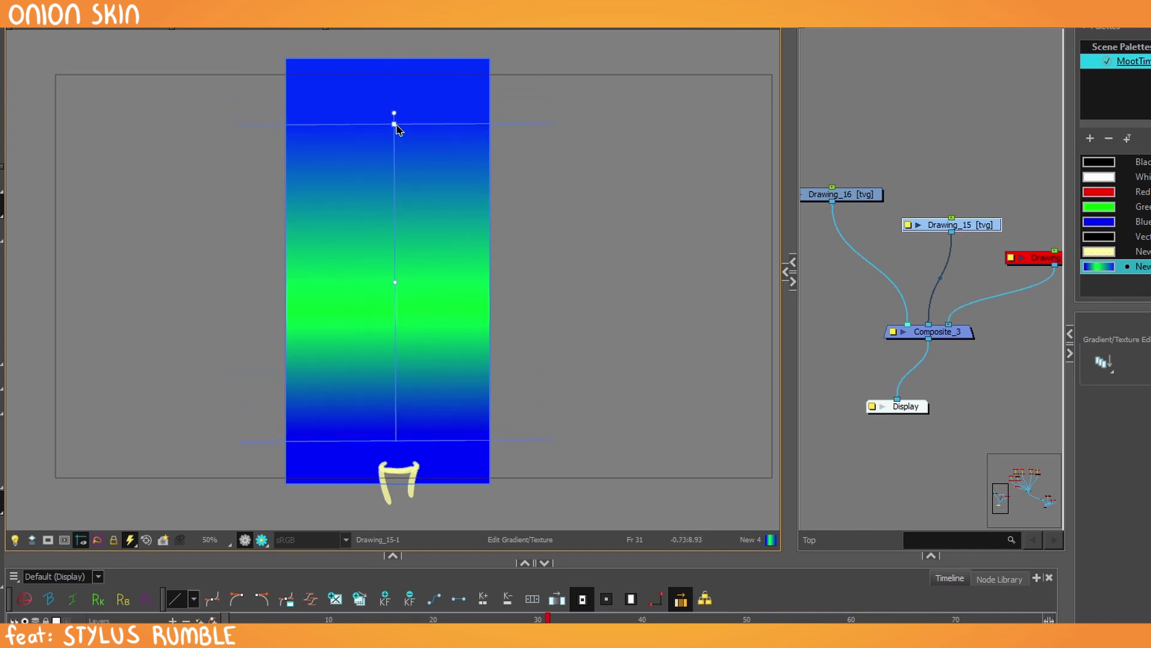
pyautogui.moveTo(395, 128); pyautogui.dragTo(394, 181)
pyautogui.moveTo(395, 311); pyautogui.dragTo(391, 242)
# Insert a Transparency node between Drawing_15 and Composite_3.
pyautogui.click(918, 246)
pyautogui.press('Tab')
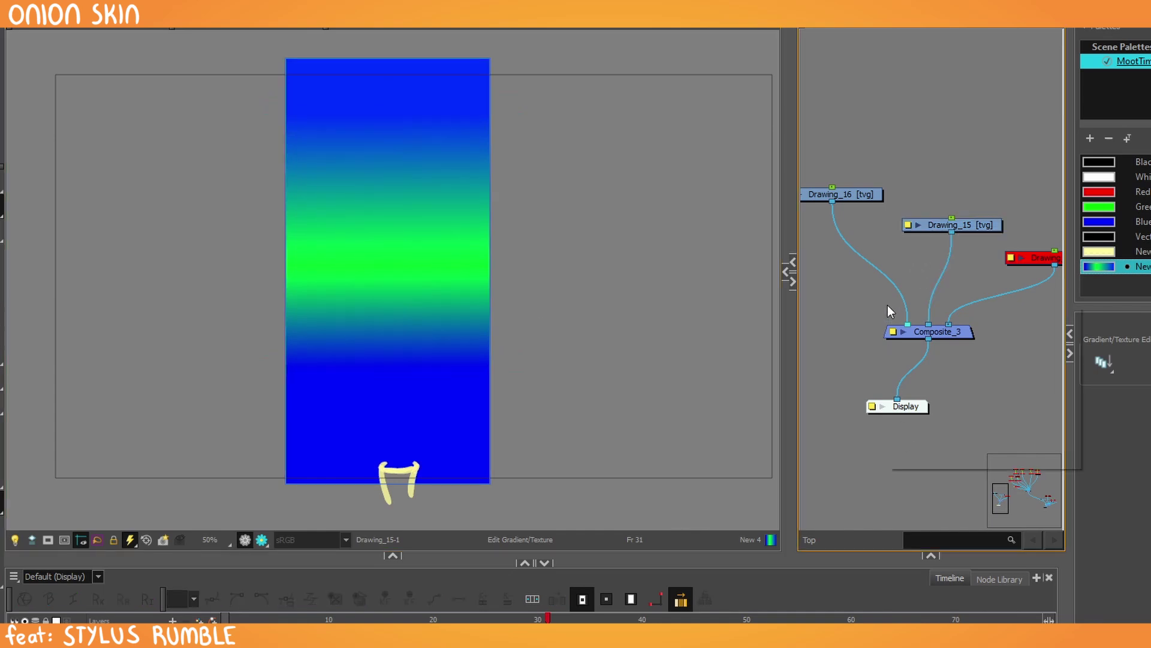
pyautogui.write('trans')
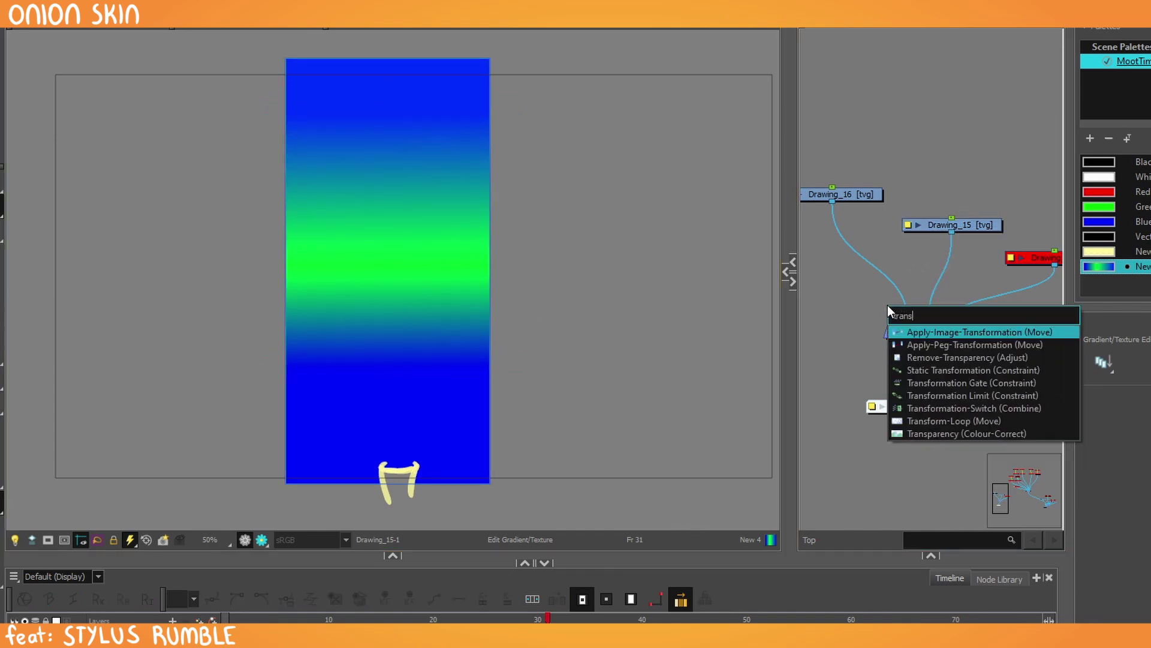
pyautogui.click(907, 433)
pyautogui.moveTo(937, 294); pyautogui.dragTo(951, 272)
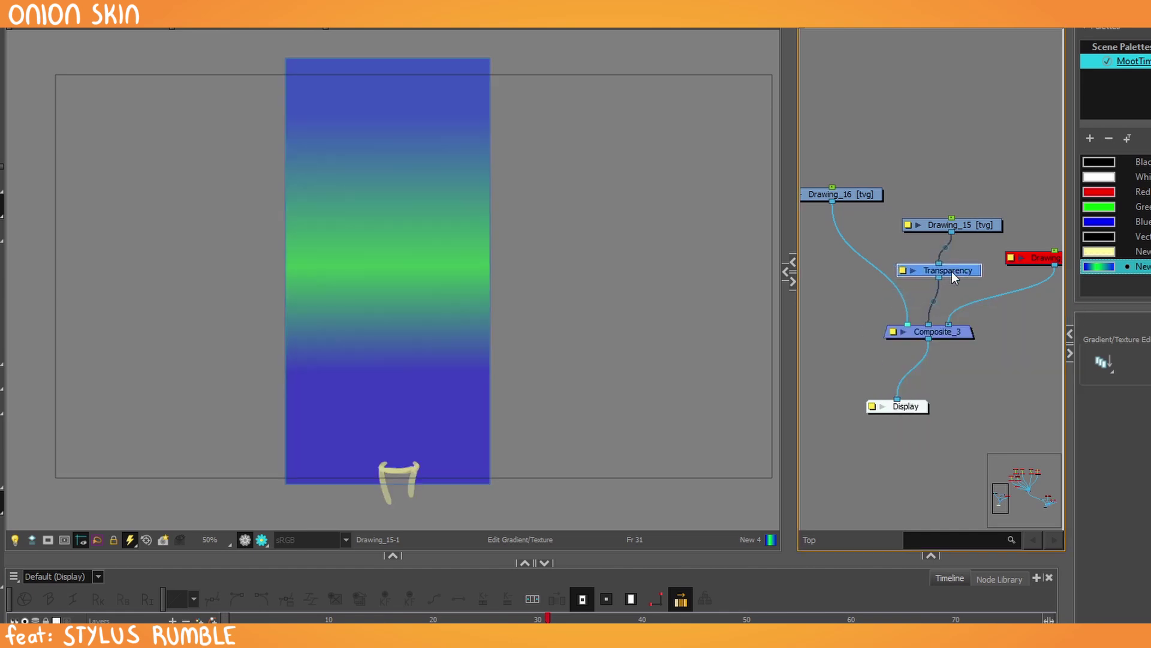
# With Drawing_16 selected, add a palette swatch and make it solid yellow (255, 255, 0).
pyautogui.click(848, 192)
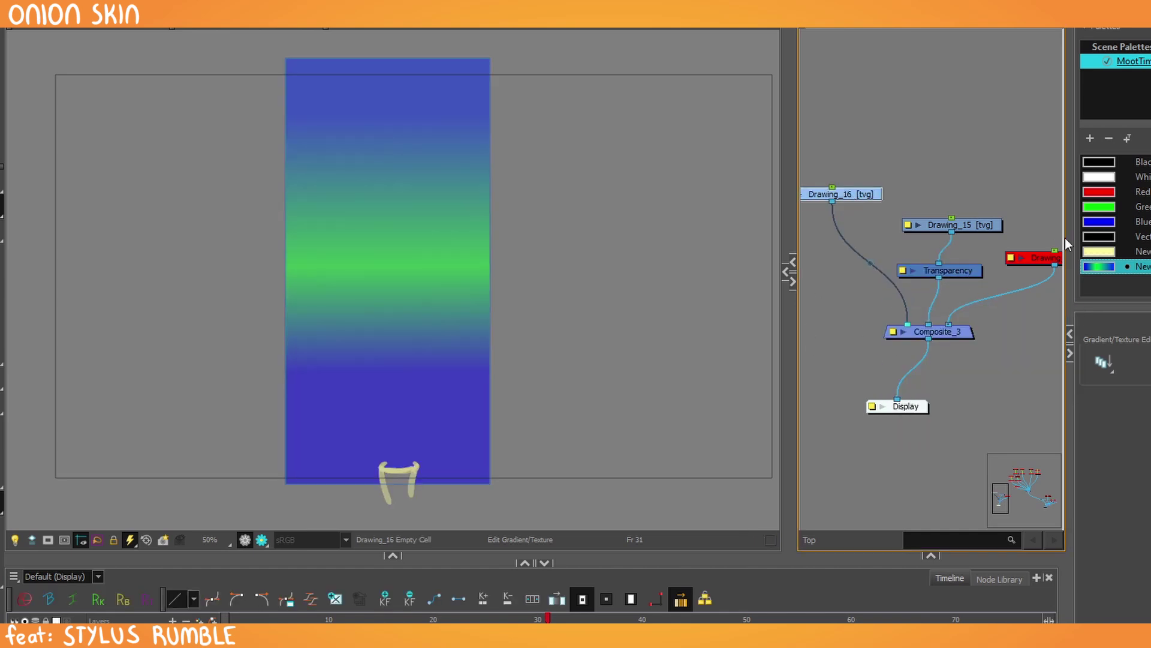
pyautogui.click(1090, 138)
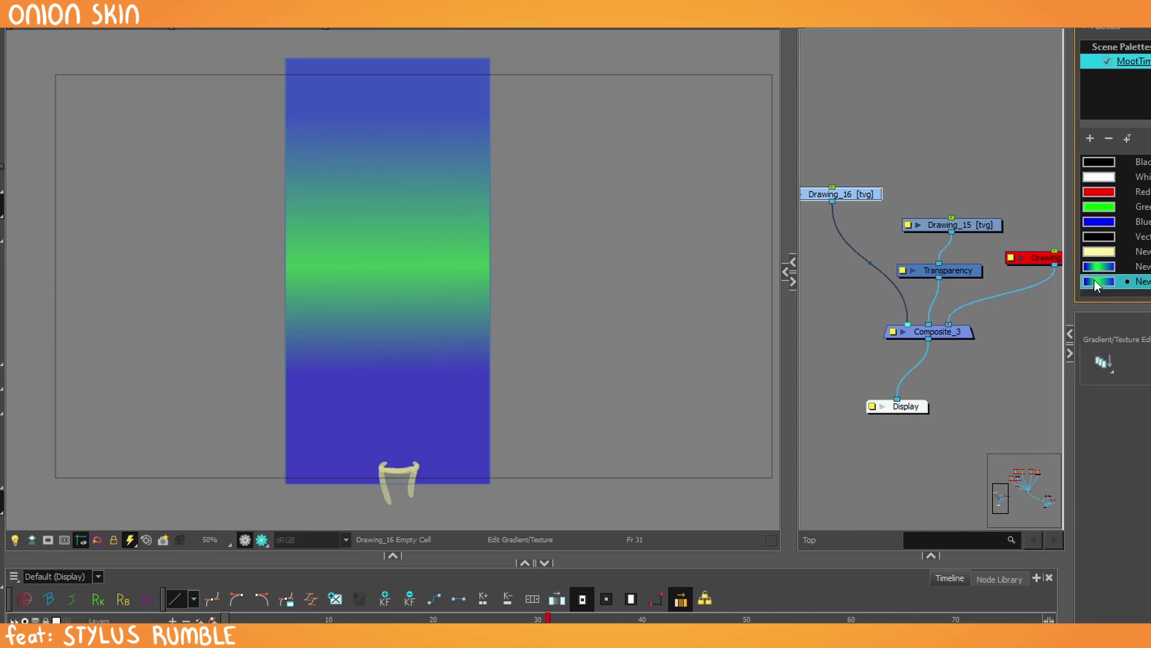
pyautogui.doubleClick(1098, 280)
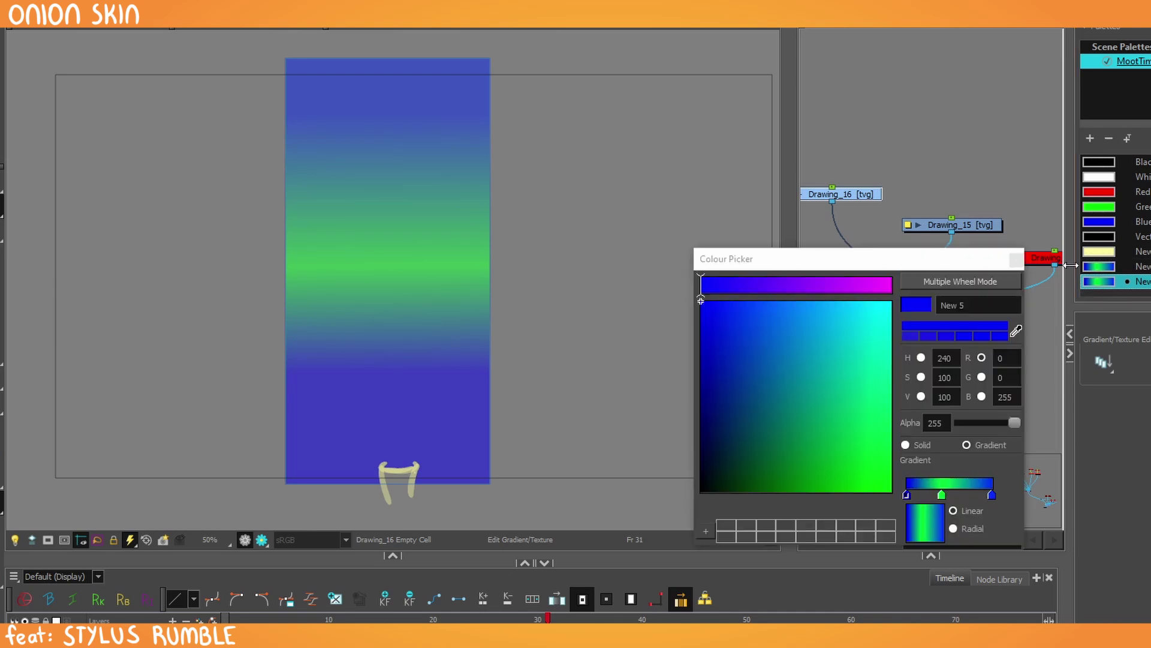
pyautogui.click(905, 444)
pyautogui.click(778, 286)
pyautogui.moveTo(781, 289); pyautogui.dragTo(892, 290)
pyautogui.moveTo(831, 393); pyautogui.dragTo(893, 493)
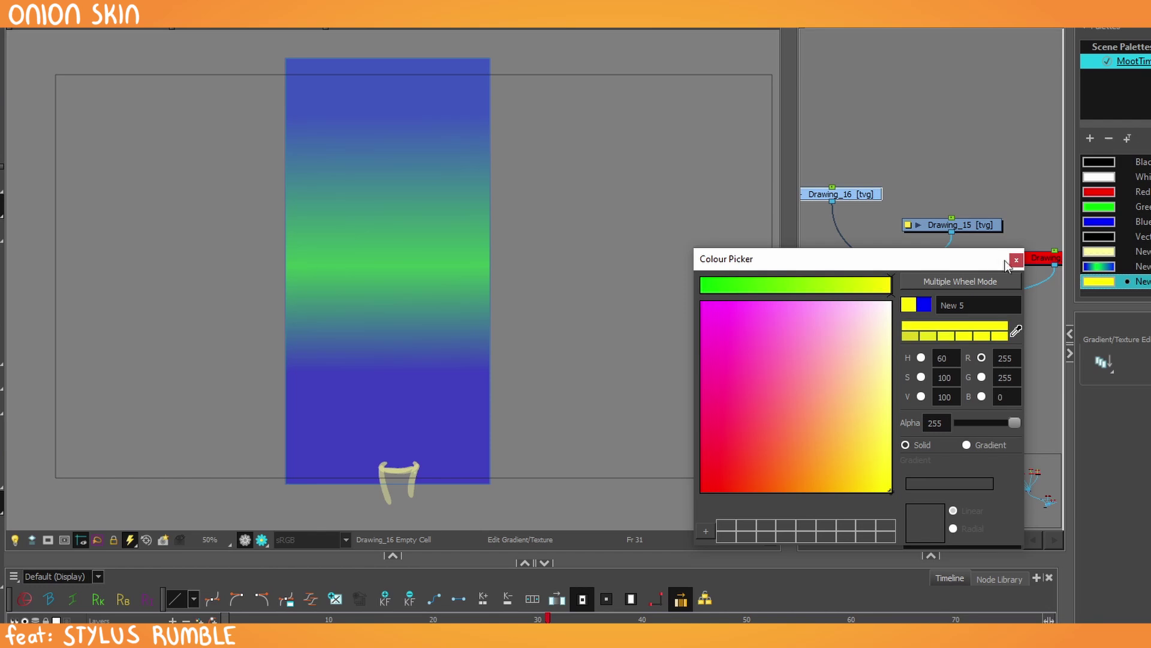
pyautogui.click(1016, 259)
pyautogui.press('2')
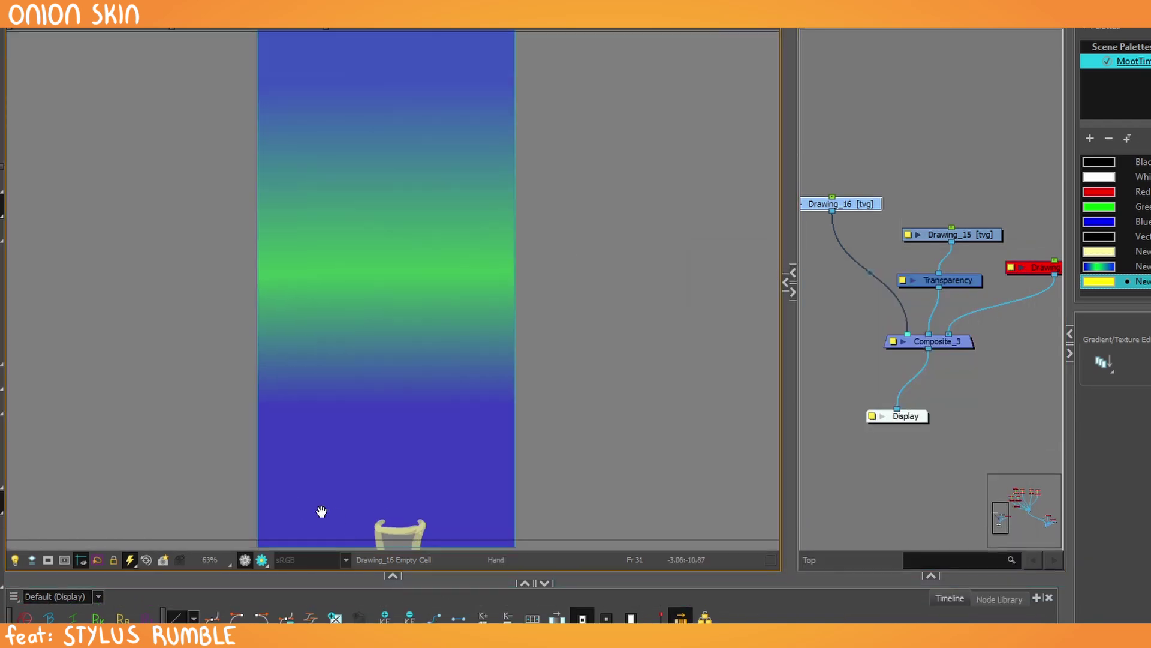
pyautogui.moveTo(321, 511); pyautogui.dragTo(317, 472)
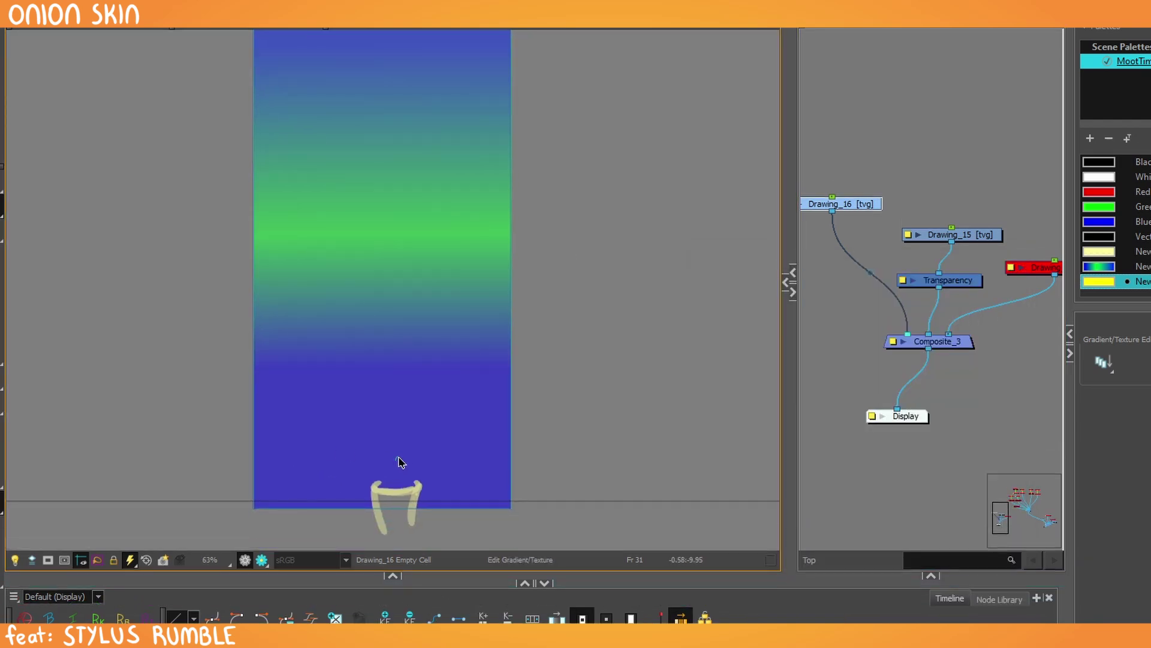
pyautogui.hotkey('alt', 'b')
pyautogui.moveTo(398, 467); pyautogui.dragTo(401, 470)
pyautogui.press('.')
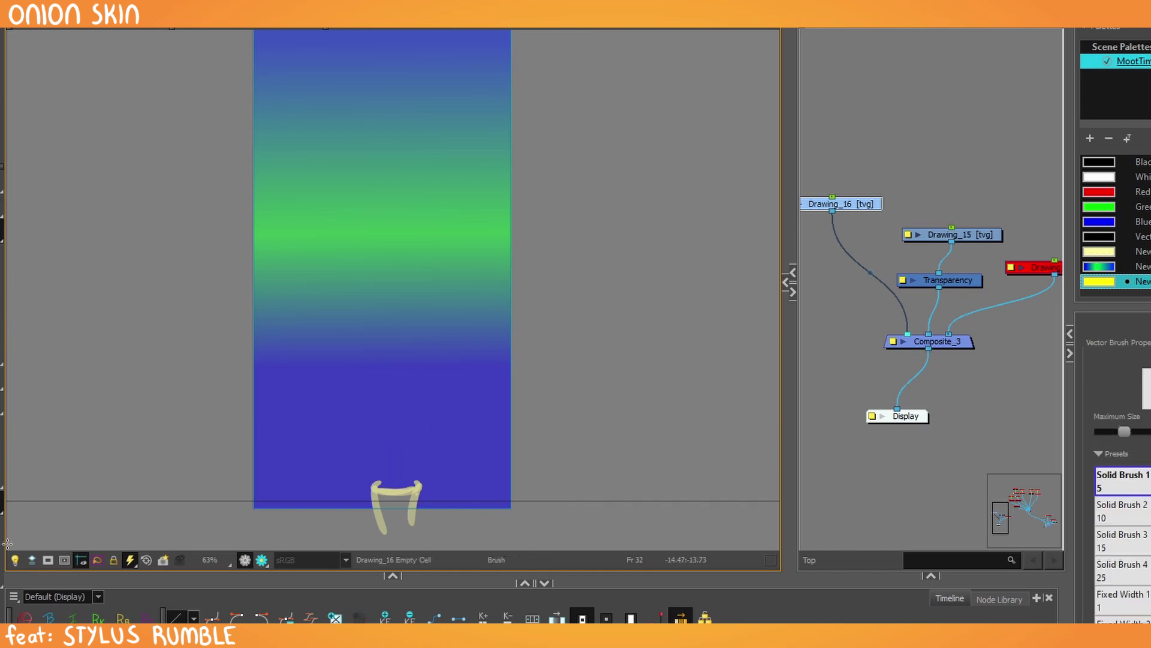
# With onion skin on, brush one yellow blob per frame on Drawing_16, frames 1 to 15, rising from the nozzle along a wavy path.
pyautogui.hotkey('alt', 'o')
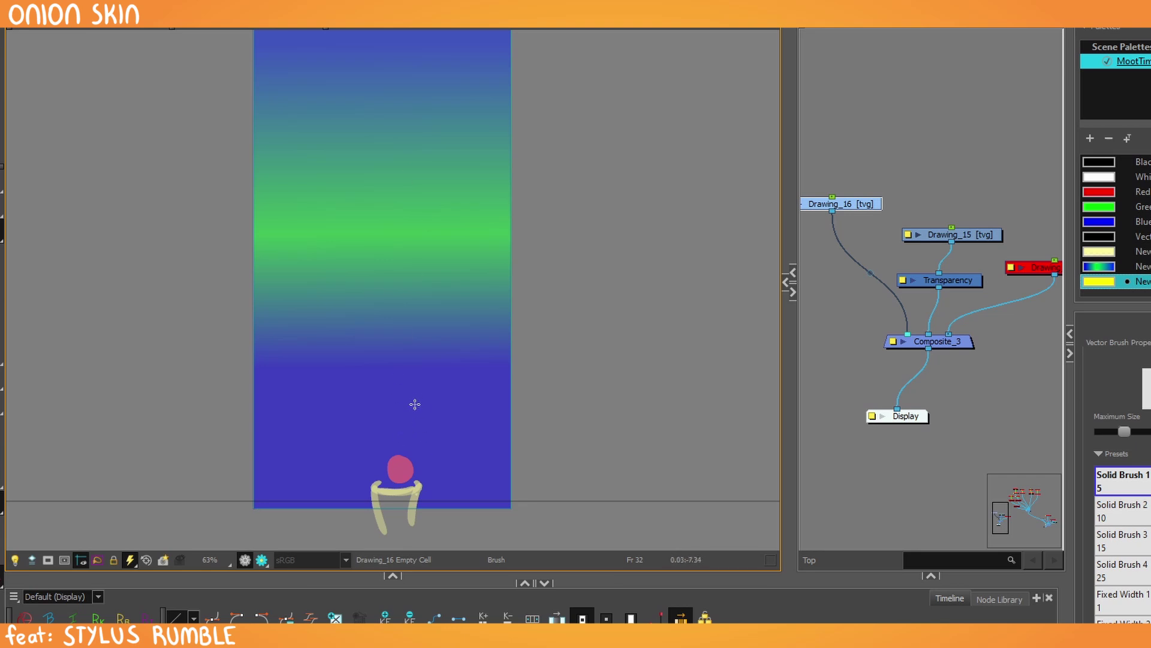
pyautogui.hotkey('alt', 'o')
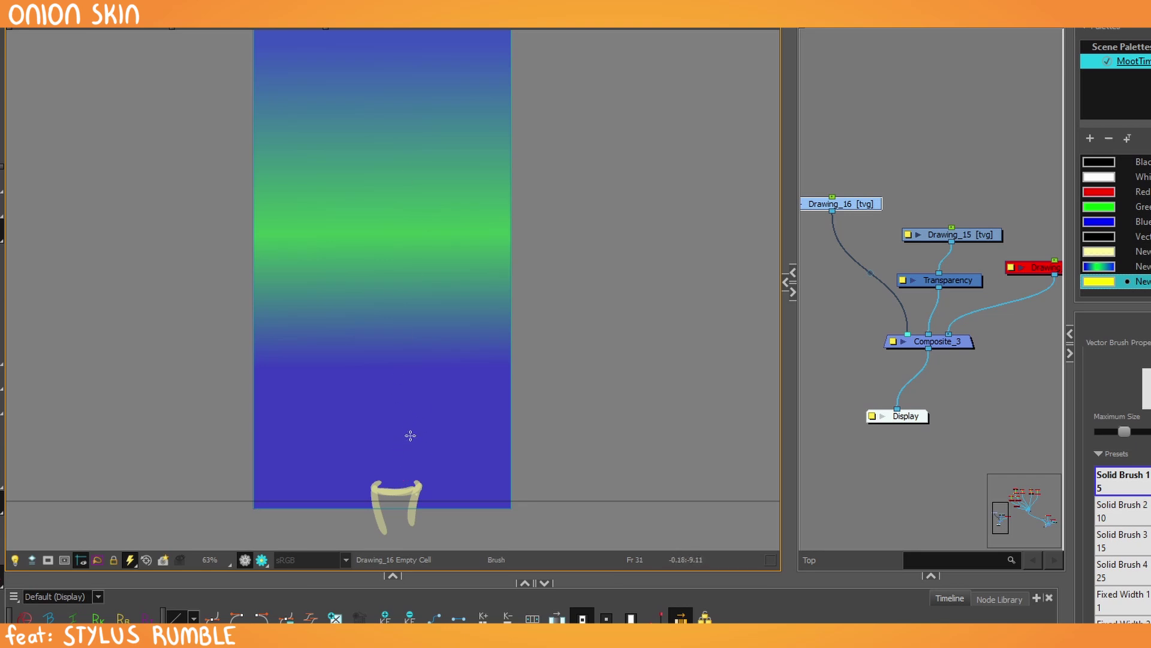
pyautogui.click(300, 642)
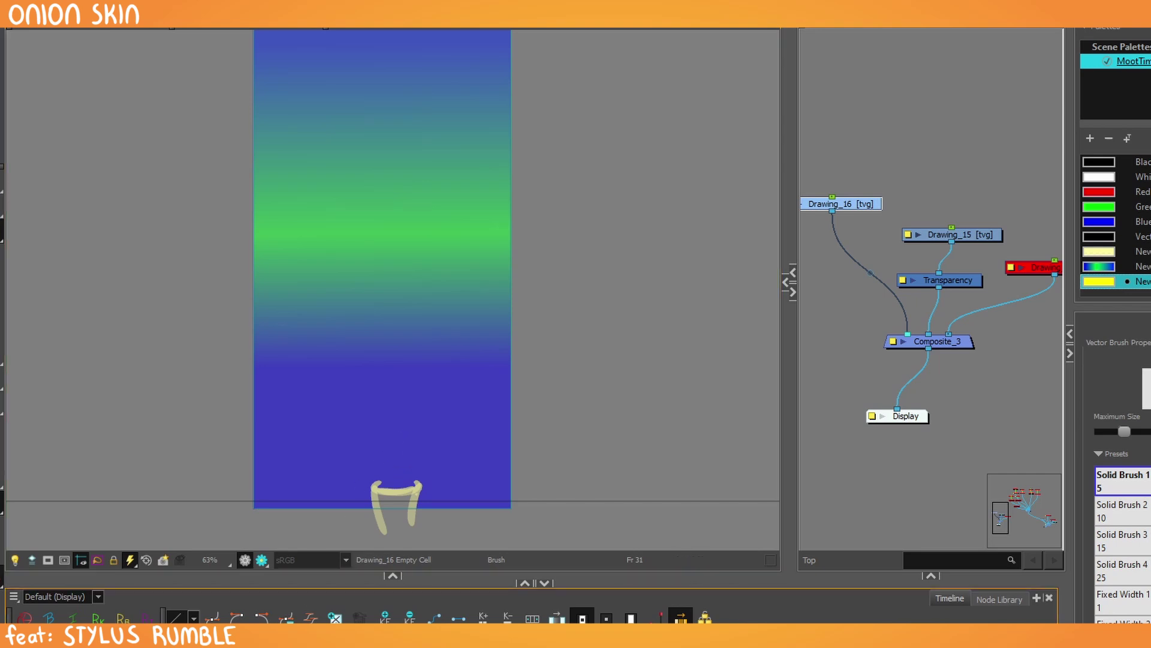
pyautogui.moveTo(402, 454)
pyautogui.mouseDown()
pyautogui.moveTo(398, 427)
pyautogui.moveTo(396, 465)
pyautogui.moveTo(418, 431)
pyautogui.mouseUp()
pyautogui.press('.')
pyautogui.moveTo(415, 388)
pyautogui.mouseDown()
pyautogui.moveTo(409, 426)
pyautogui.moveTo(418, 396)
pyautogui.mouseUp()
pyautogui.press('.')
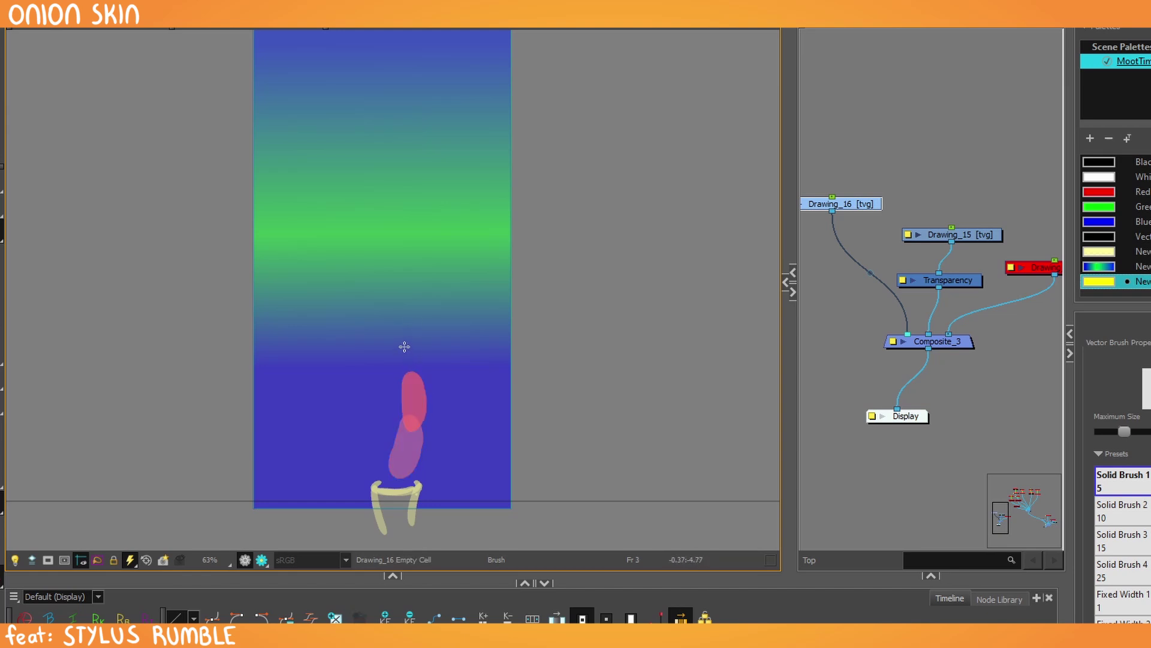
pyautogui.moveTo(403, 342)
pyautogui.mouseDown()
pyautogui.moveTo(373, 305)
pyautogui.moveTo(369, 257)
pyautogui.moveTo(377, 221)
pyautogui.moveTo(414, 181)
pyautogui.mouseUp()
pyautogui.press('.')
pyautogui.press('.')
pyautogui.press('.')
pyautogui.press('.')
pyautogui.press('.')
pyautogui.press('.')
pyautogui.scroll(1, 402, 201)
pyautogui.press('.')
pyautogui.press('.')
pyautogui.moveTo(354, 158); pyautogui.dragTo(355, 196)
pyautogui.press('.')
pyautogui.moveTo(414, 172)
pyautogui.mouseDown()
pyautogui.moveTo(411, 195)
pyautogui.moveTo(375, 75)
pyautogui.moveTo(372, 91)
pyautogui.mouseUp()
pyautogui.press('.')
pyautogui.press('.')
pyautogui.press('.')
pyautogui.moveTo(384, 38); pyautogui.dragTo(378, 87)
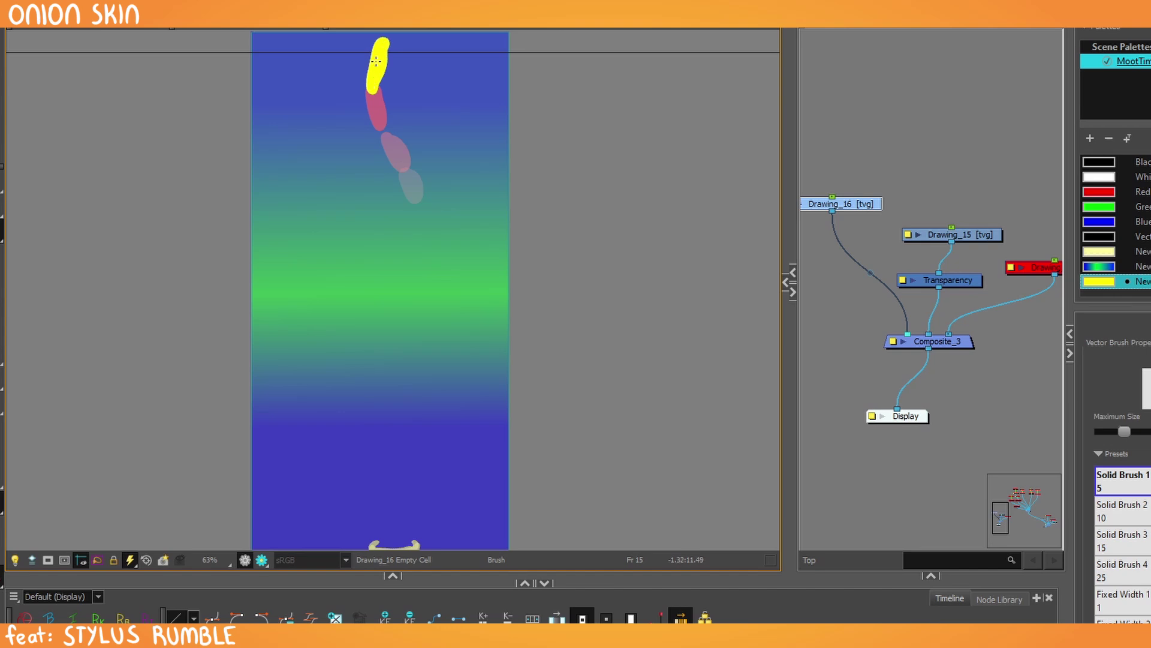
# Play back the blob animation and paste Drawing_16's 15 drawings from frame 16 as 15 cycles of type Normal (forward).
pyautogui.press('1')
pyautogui.moveTo(280, 368); pyautogui.dragTo(270, 343)
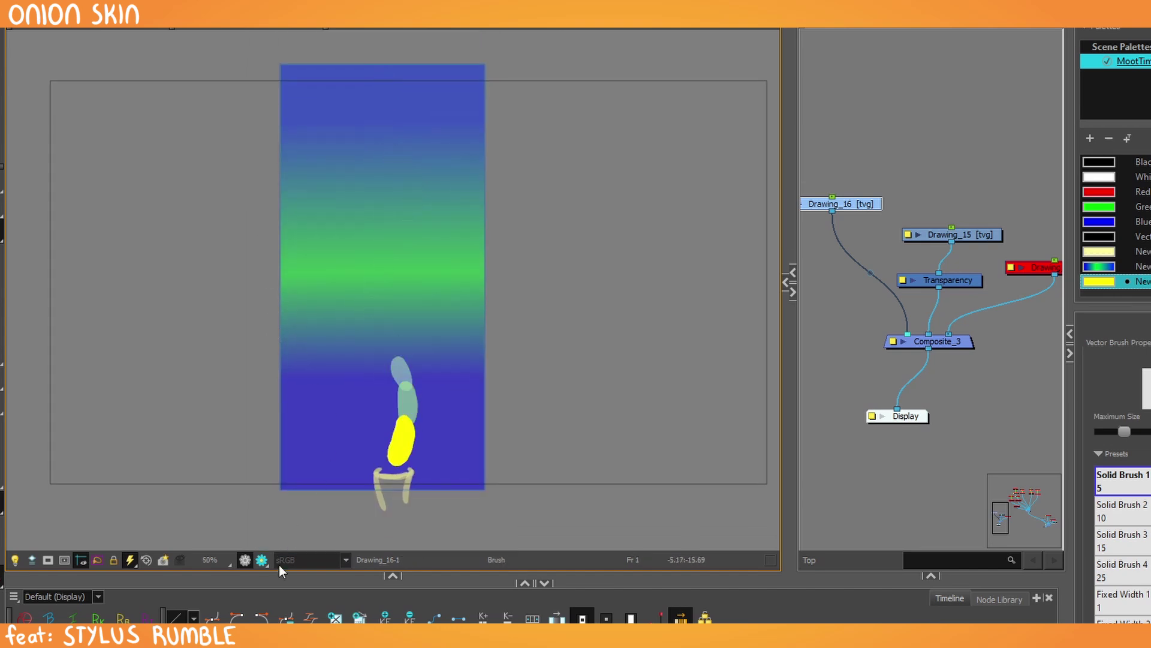
pyautogui.press('Return')
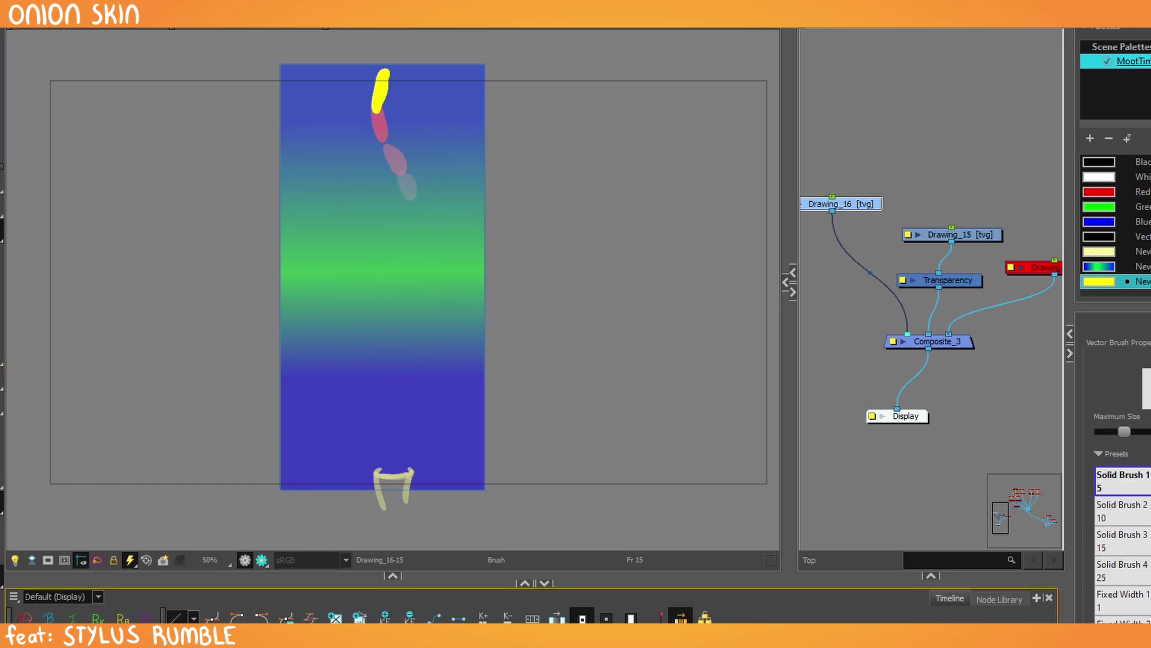
pyautogui.rightClick(398, 620)
pyautogui.click(496, 593)
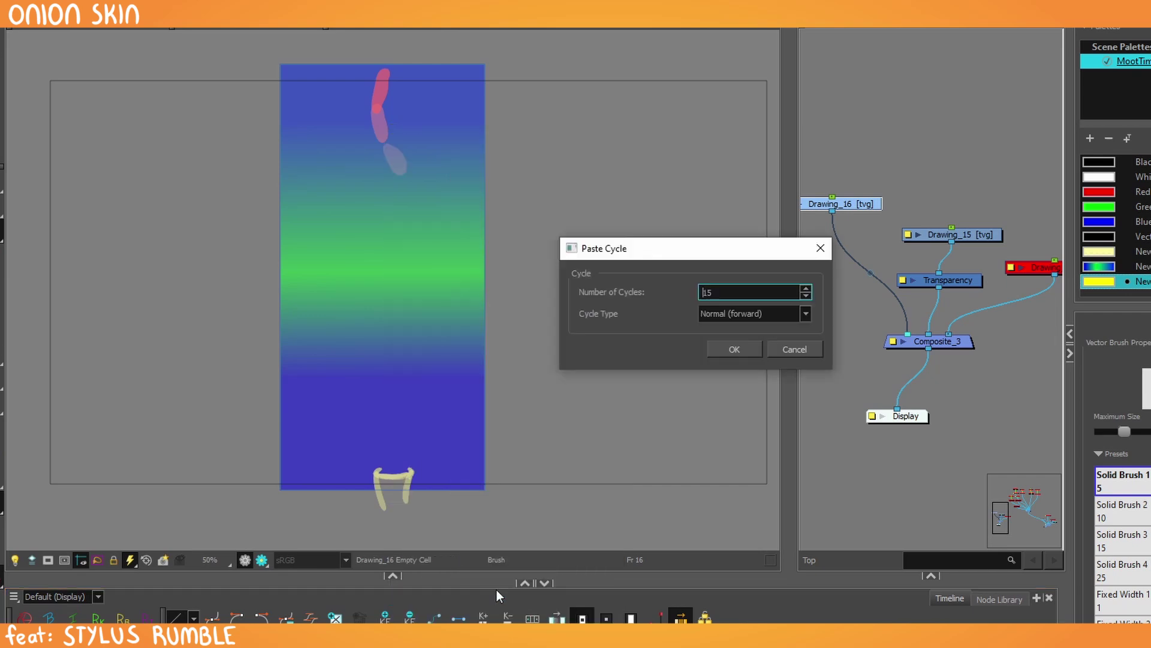
pyautogui.write('15')
pyautogui.click(733, 349)
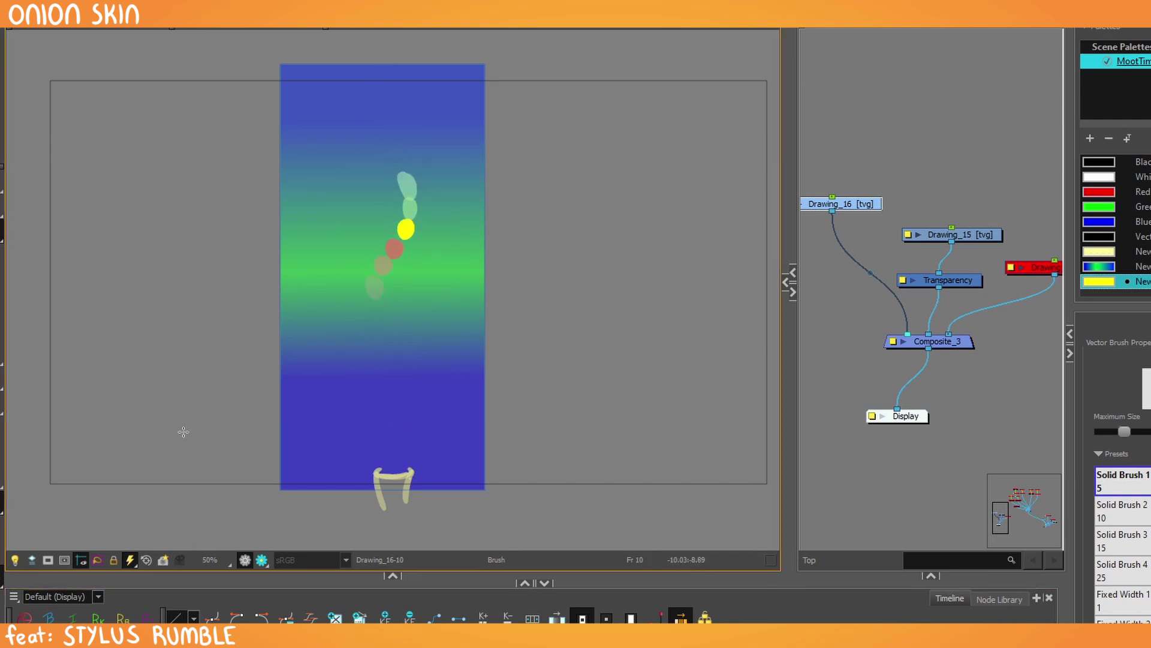
# Step back from frame 10 to frame 1 of Drawing_16 to examine the blob's path and spacing.
pyautogui.scroll(3, 185, 429)
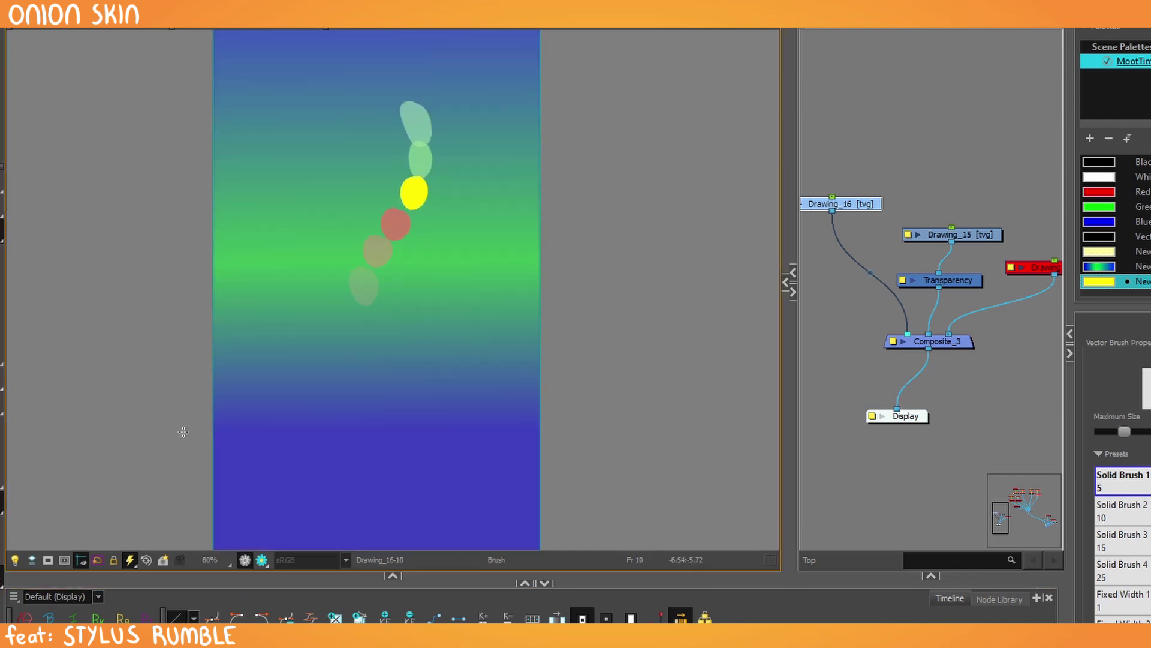
pyautogui.scroll(-1, 316, 532)
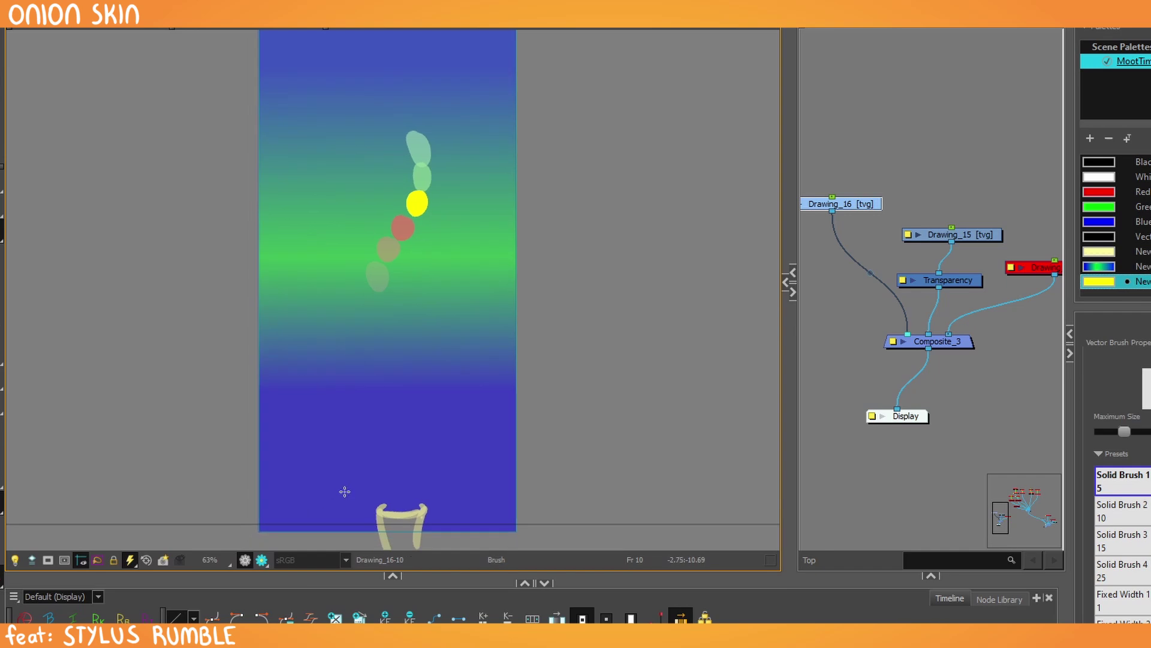
pyautogui.press(',')
pyautogui.press(',')
pyautogui.press(',')
pyautogui.press(',')
pyautogui.press(',')
pyautogui.press(',')
pyautogui.press(',')
pyautogui.press(',')
pyautogui.press(',')
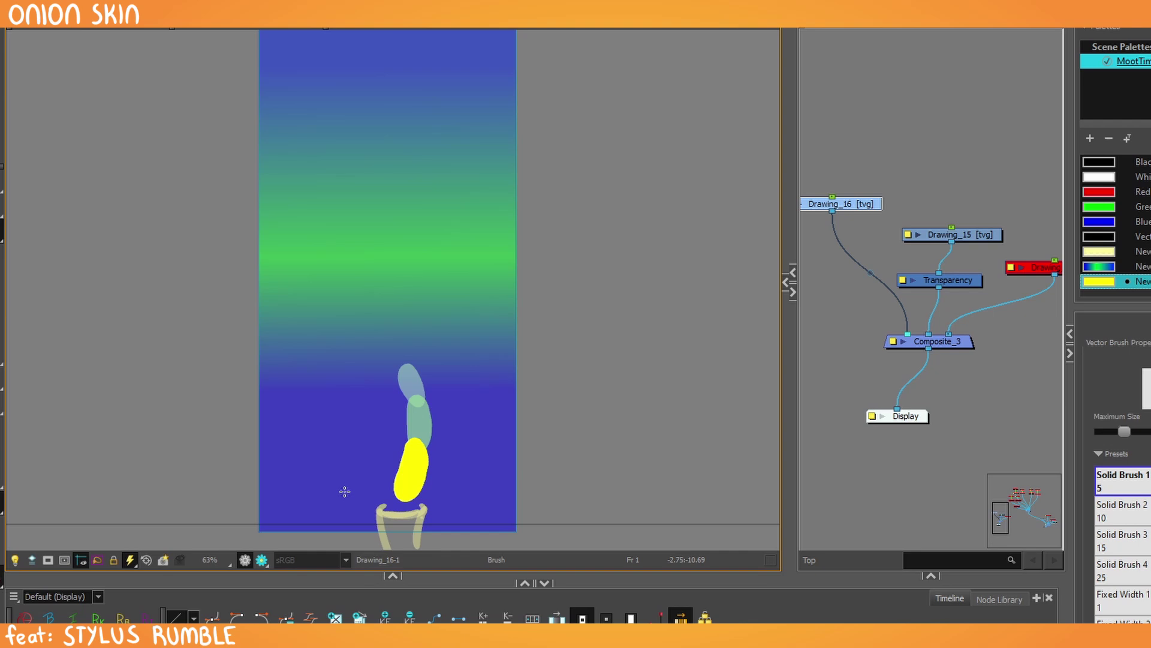
# On frame 7 of Drawing_16, paint a second yellow blob just above the nozzle.
pyautogui.press('.')
pyautogui.press('.')
pyautogui.press('.')
pyautogui.press('.')
pyautogui.press('.')
pyautogui.press('.')
pyautogui.scroll(1, 344, 491)
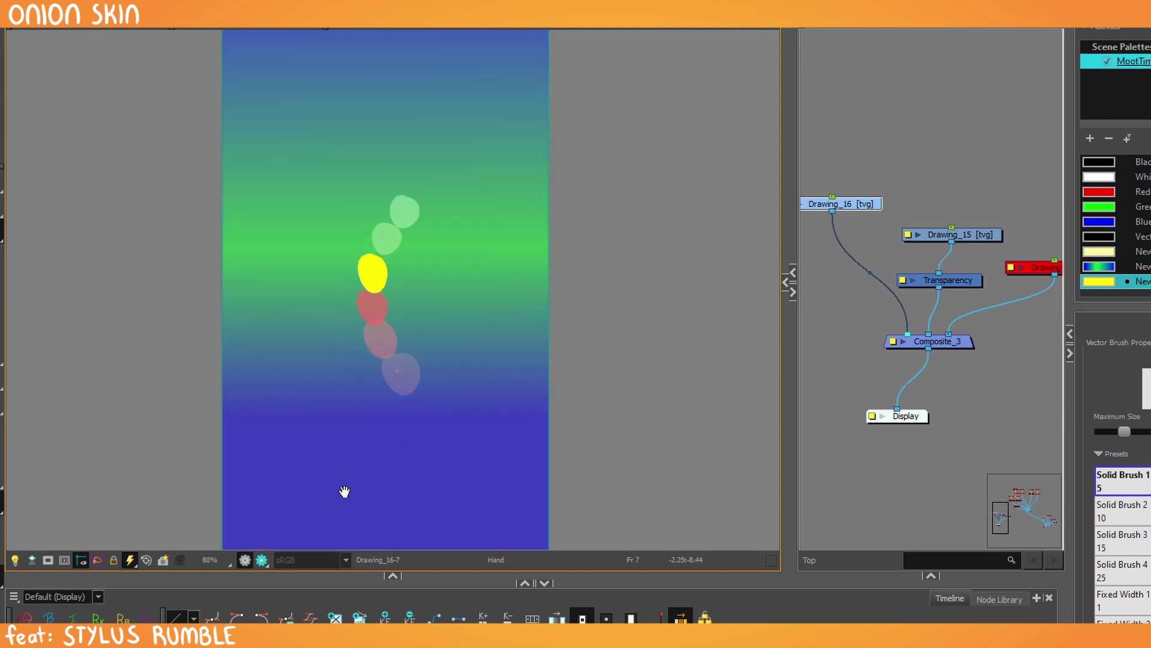
pyautogui.moveTo(345, 491); pyautogui.dragTo(254, 424)
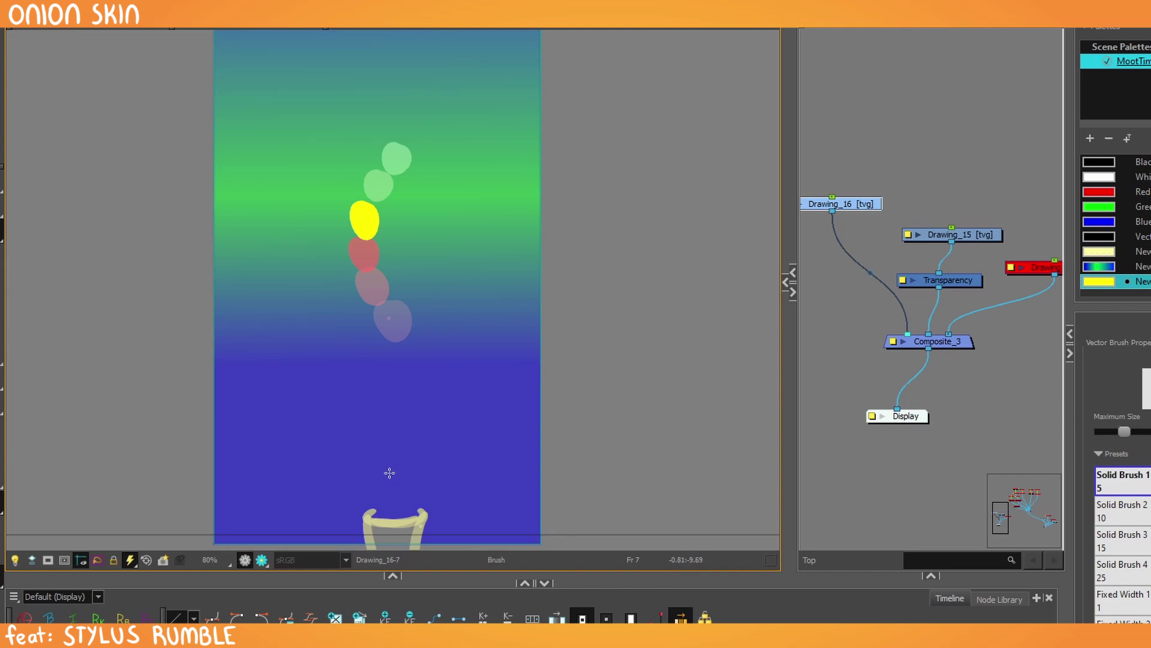
pyautogui.moveTo(389, 473)
pyautogui.mouseDown()
pyautogui.moveTo(389, 485)
pyautogui.moveTo(382, 465)
pyautogui.mouseUp()
pyautogui.press('.')
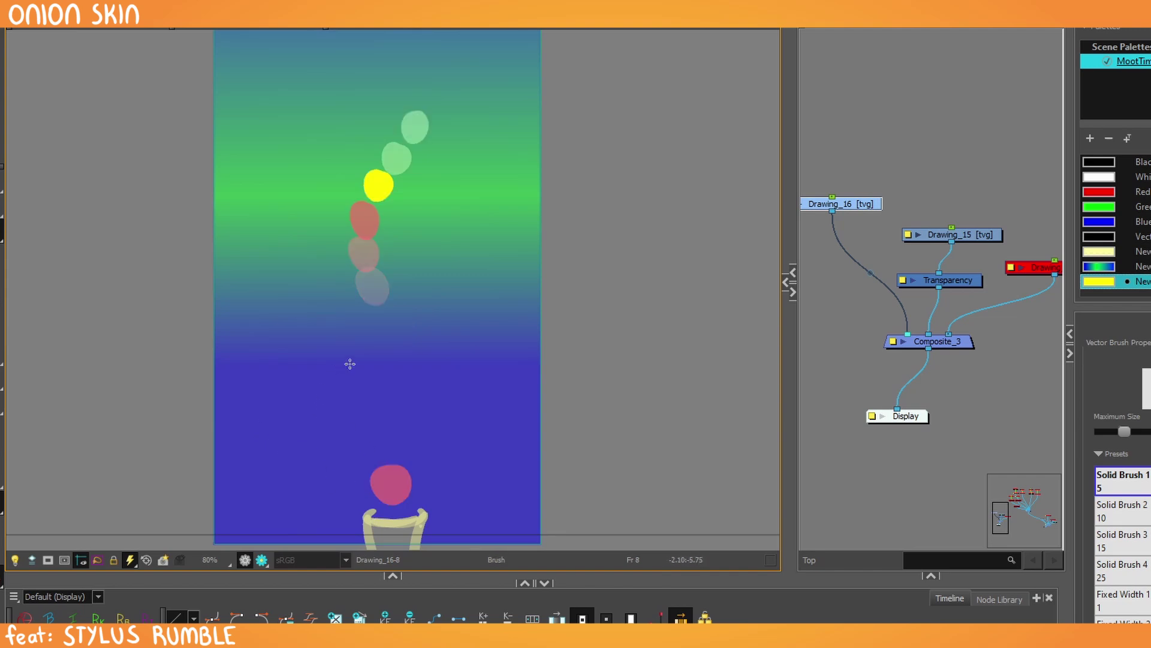
# On frame 8, paint the second blob slightly higher and to the left, overlapping its onion-skinned previous position.
pyautogui.press('2')
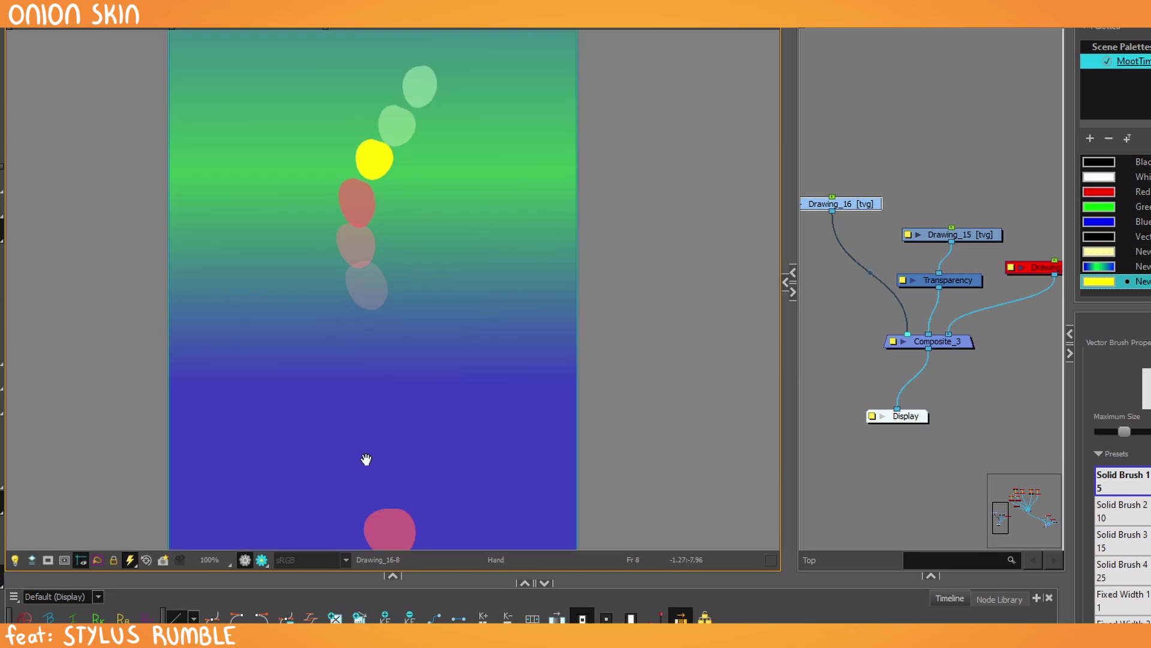
pyautogui.scroll(-2, 372, 449)
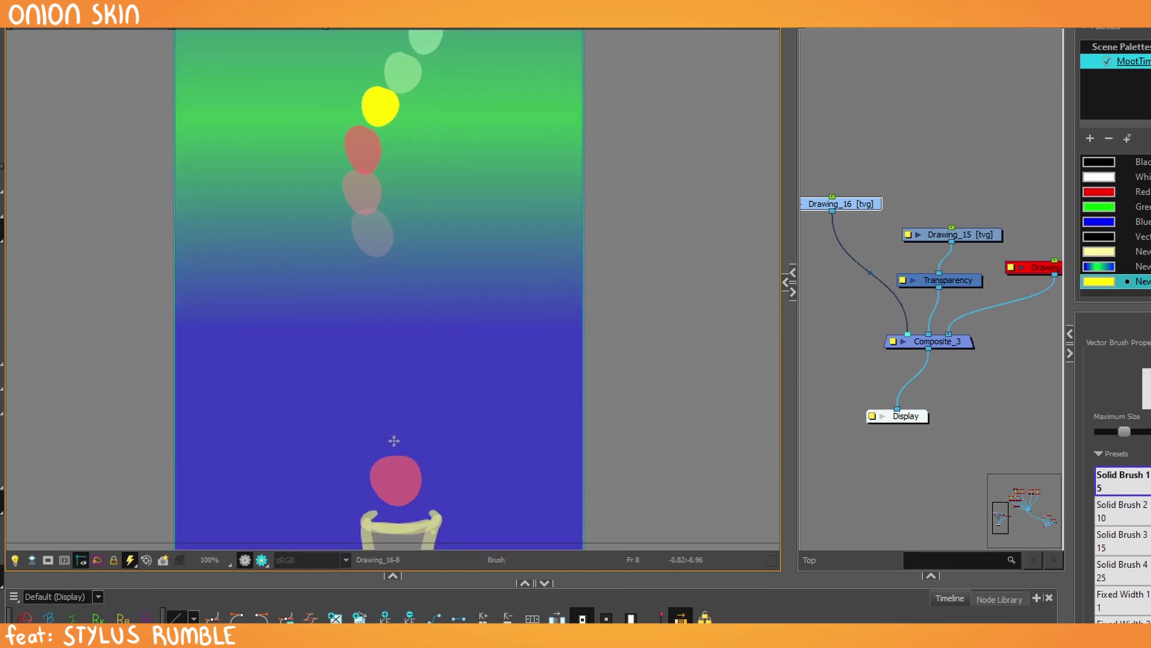
pyautogui.moveTo(377, 452)
pyautogui.mouseDown()
pyautogui.moveTo(392, 477)
pyautogui.moveTo(379, 451)
pyautogui.mouseUp()
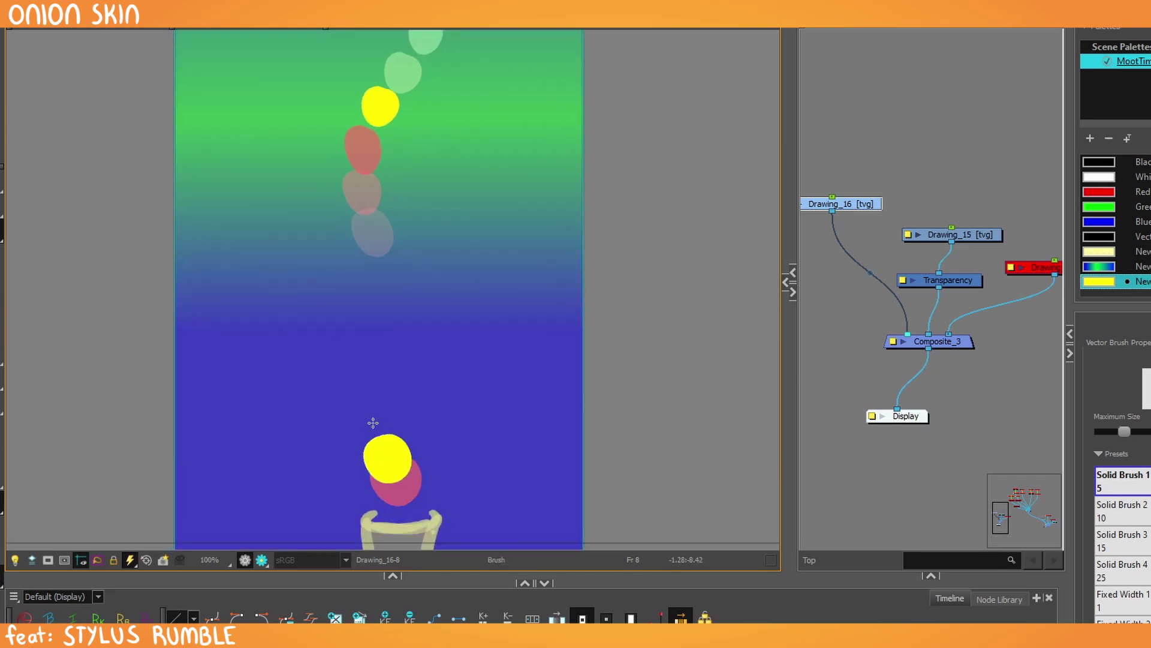
pyautogui.press('.')
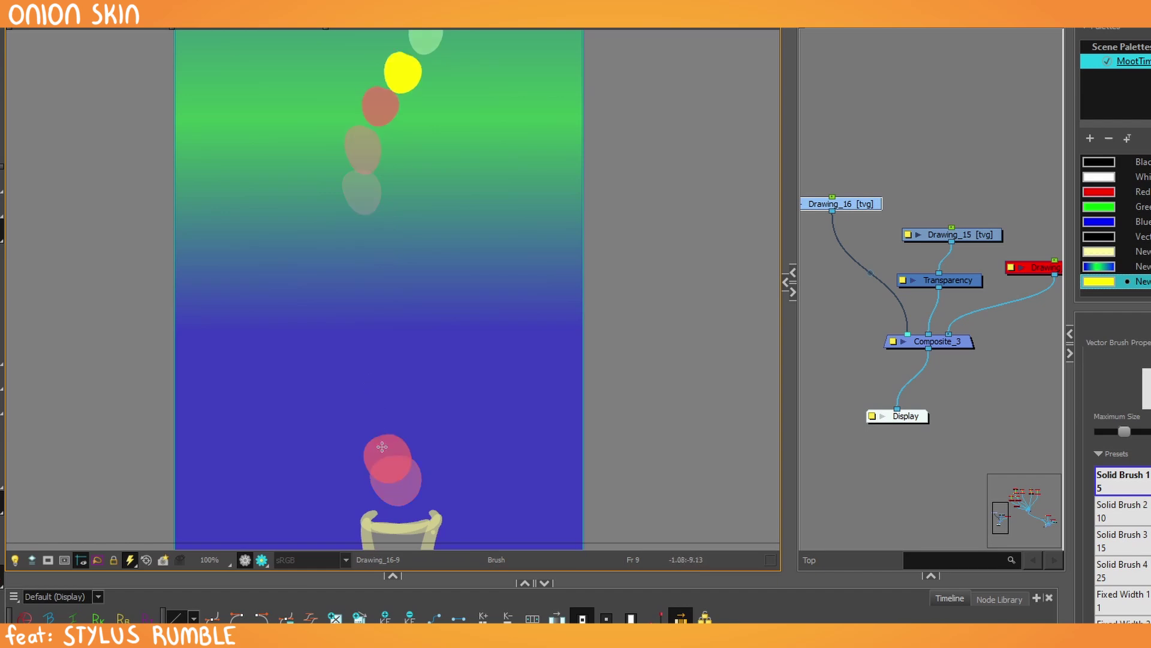
pyautogui.press('2')
pyautogui.scroll(-1, 360, 420)
pyautogui.moveTo(359, 404)
pyautogui.mouseDown()
pyautogui.moveTo(367, 398)
pyautogui.moveTo(364, 431)
pyautogui.moveTo(361, 418)
pyautogui.moveTo(351, 424)
pyautogui.moveTo(367, 427)
pyautogui.mouseUp()
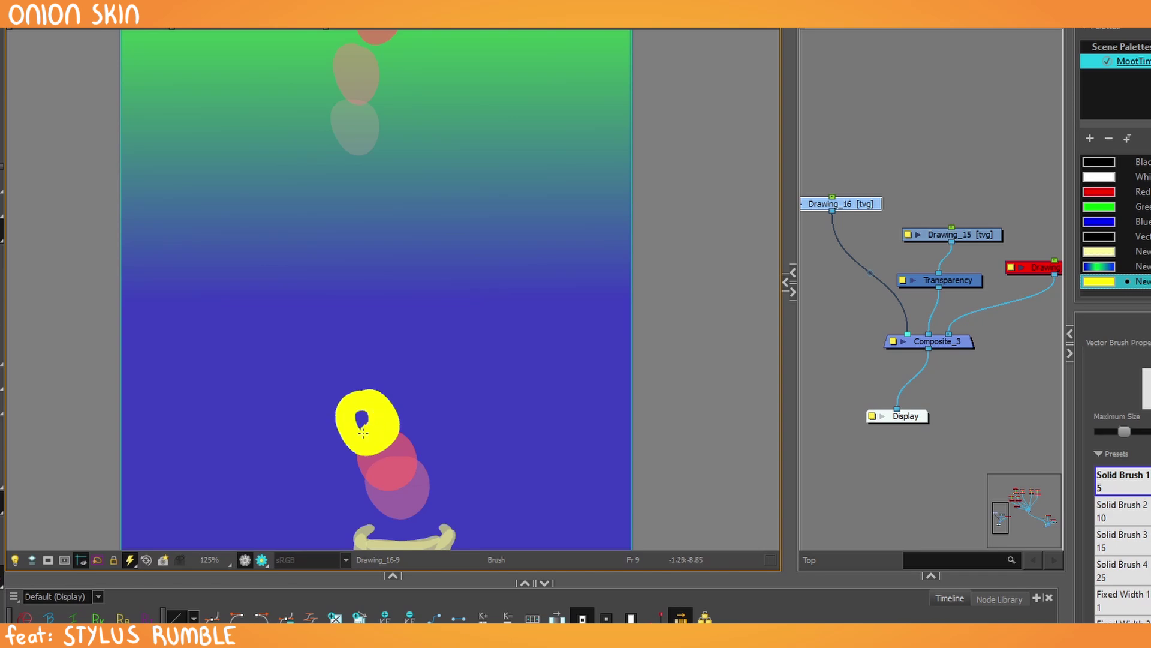
pyautogui.hotkey('ctrl', 'z')
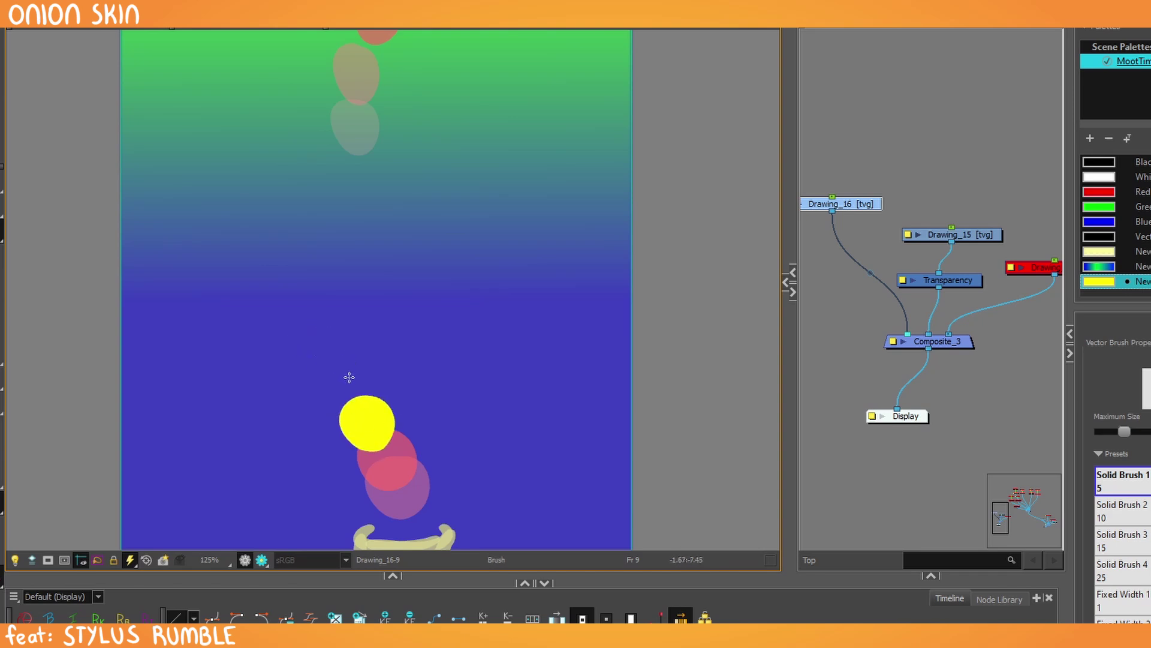
pyautogui.press('.')
pyautogui.moveTo(345, 355)
pyautogui.mouseDown()
pyautogui.moveTo(346, 395)
pyautogui.moveTo(373, 370)
pyautogui.moveTo(341, 373)
pyautogui.mouseUp()
pyautogui.hotkey('ctrl', 'z')
pyautogui.hotkey('ctrl', 'z')
pyautogui.hotkey('alt', 's')
pyautogui.hotkey('ctrl', 'z')
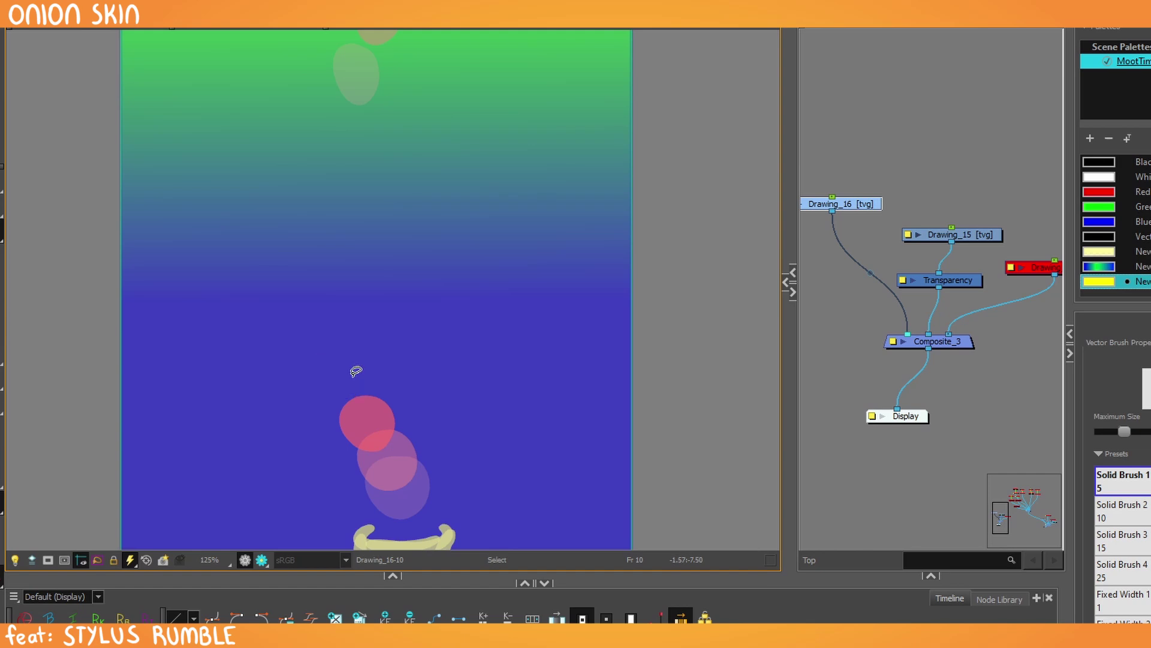
pyautogui.hotkey('ctrl', 'z')
pyautogui.hotkey('alt', 'b')
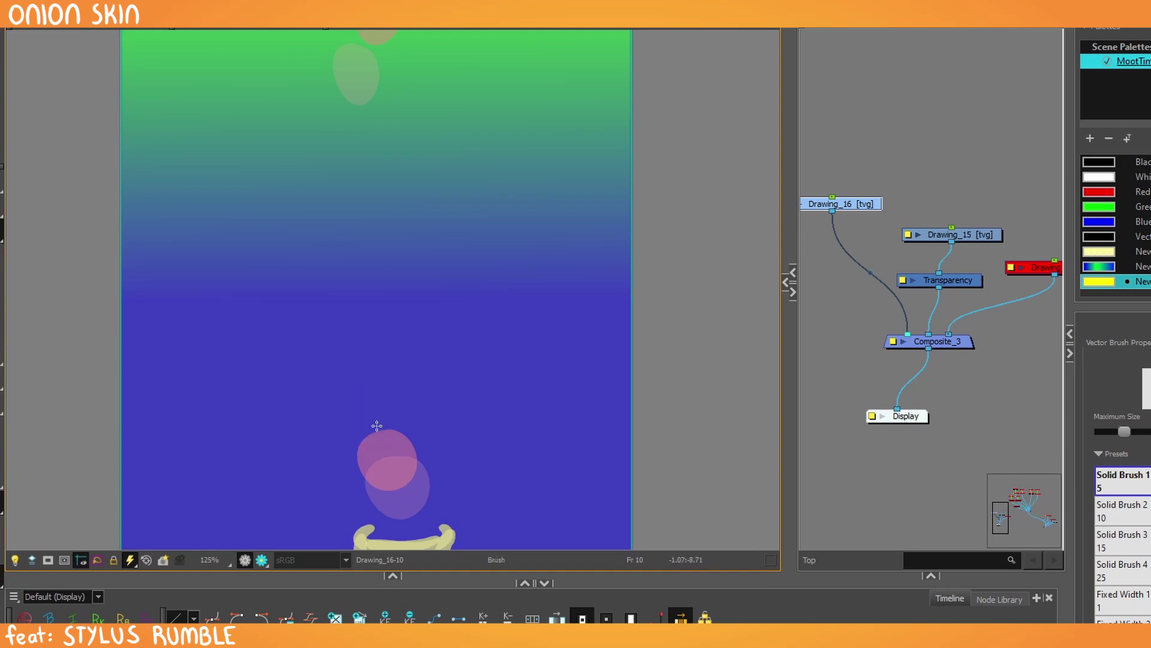
# Continue the second yellow blob upward from frame 10 through frame 17, overlapping its onion-skinned previous position on each drawing.
pyautogui.moveTo(377, 425)
pyautogui.mouseDown()
pyautogui.moveTo(374, 393)
pyautogui.moveTo(357, 410)
pyautogui.moveTo(363, 384)
pyautogui.mouseUp()
pyautogui.press('.')
pyautogui.press('.')
pyautogui.press('.')
pyautogui.moveTo(377, 345)
pyautogui.mouseDown()
pyautogui.moveTo(370, 371)
pyautogui.moveTo(366, 353)
pyautogui.moveTo(397, 319)
pyautogui.moveTo(389, 304)
pyautogui.moveTo(398, 270)
pyautogui.mouseUp()
pyautogui.press('.')
pyautogui.press('.')
pyautogui.press('.')
pyautogui.press('.')
pyautogui.press('.')
# Carry the second blob further up from frame 18 through frame 22, curving its path to the left.
pyautogui.moveTo(395, 229)
pyautogui.mouseDown()
pyautogui.moveTo(387, 190)
pyautogui.moveTo(396, 230)
pyautogui.moveTo(388, 183)
pyautogui.moveTo(400, 199)
pyautogui.moveTo(370, 176)
pyautogui.moveTo(370, 209)
pyautogui.mouseUp()
pyautogui.press('.')
pyautogui.press('.')
pyautogui.press('.')
pyautogui.moveTo(375, 205)
pyautogui.mouseDown()
pyautogui.moveTo(379, 191)
pyautogui.moveTo(384, 199)
pyautogui.moveTo(368, 172)
pyautogui.mouseUp()
pyautogui.press('.')
pyautogui.press('.')
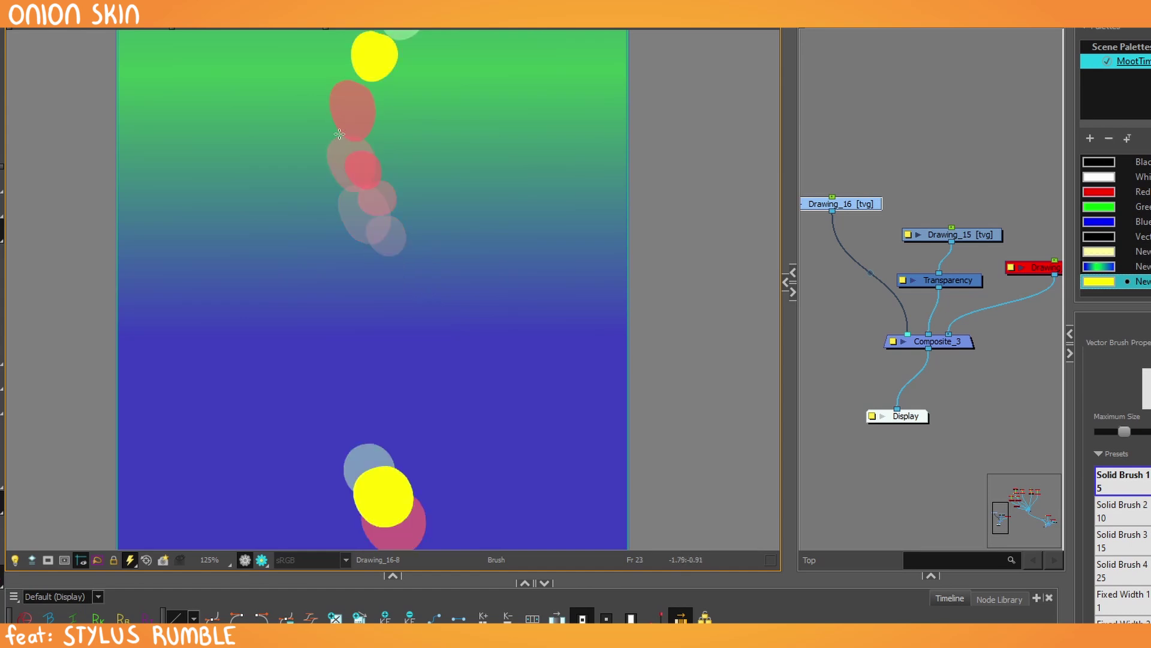
# Paint the second blob's overlapping positions from frame 23 through frame 26, approaching the green band of the guide.
pyautogui.moveTo(357, 133); pyautogui.dragTo(334, 123)
pyautogui.press('.')
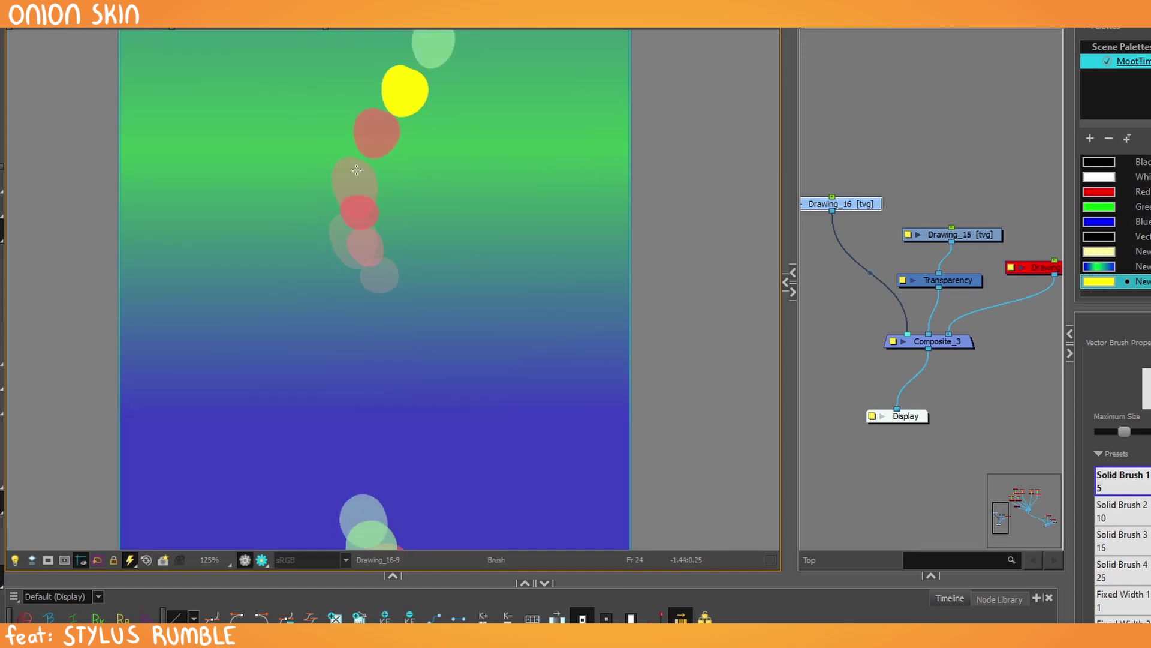
pyautogui.moveTo(353, 171); pyautogui.dragTo(354, 211)
pyautogui.press('.')
pyautogui.press('.')
pyautogui.moveTo(366, 171); pyautogui.dragTo(372, 179)
pyautogui.press('.')
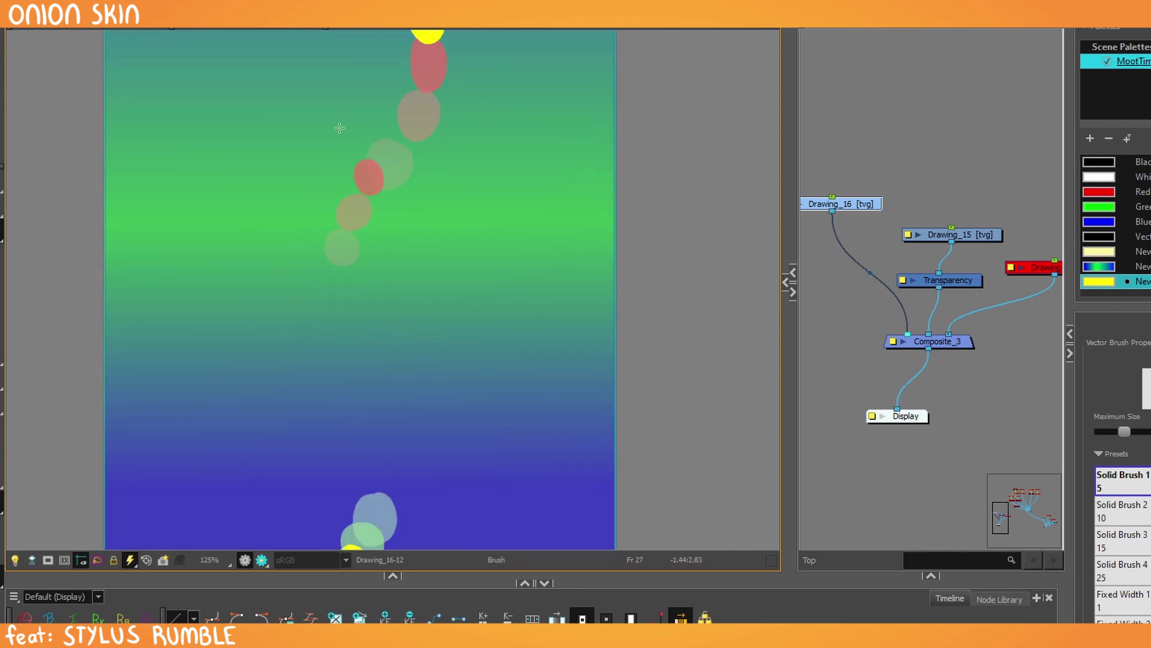
# Continue the second blob from frame 27 through frame 32, rising above the green band with slightly smaller, overlapping shapes.
pyautogui.moveTo(380, 219); pyautogui.dragTo(379, 226)
pyautogui.press('.')
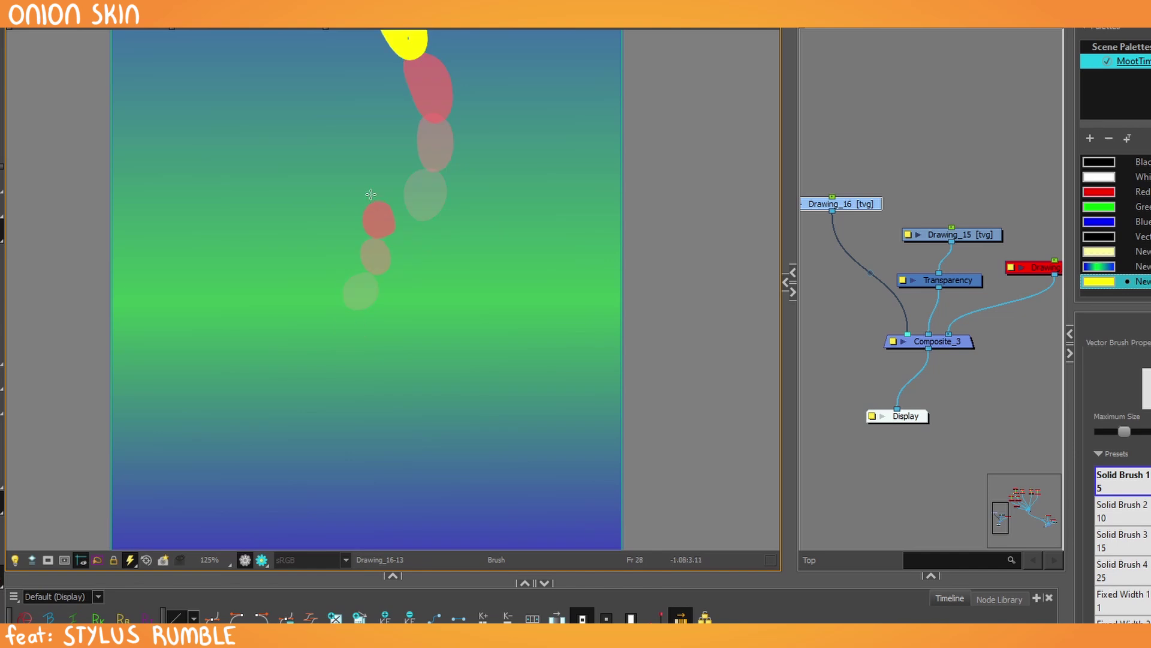
pyautogui.moveTo(372, 183)
pyautogui.mouseDown()
pyautogui.moveTo(374, 196)
pyautogui.moveTo(365, 171)
pyautogui.moveTo(361, 195)
pyautogui.moveTo(350, 160)
pyautogui.mouseUp()
pyautogui.press('.')
pyautogui.press('.')
pyautogui.press('.')
pyautogui.press('.')
pyautogui.press('.')
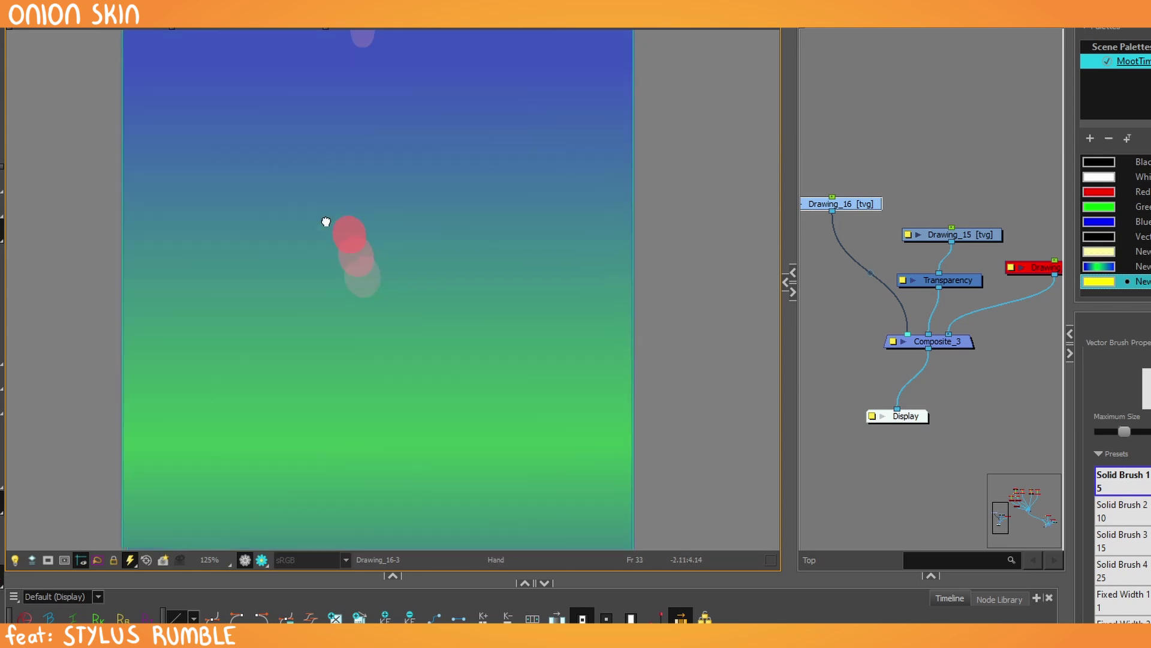
# Finish the second blob from frame 33 to frame 40 in the guide's upper blue area, shrinking it to a tiny dot.
pyautogui.moveTo(344, 202)
pyautogui.mouseDown()
pyautogui.moveTo(345, 225)
pyautogui.moveTo(343, 172)
pyautogui.mouseUp()
pyautogui.press('.')
pyautogui.press('.')
pyautogui.press('.')
pyautogui.moveTo(355, 130)
pyautogui.mouseDown()
pyautogui.moveTo(355, 144)
pyautogui.moveTo(365, 135)
pyautogui.moveTo(354, 97)
pyautogui.mouseUp()
pyautogui.press('.')
pyautogui.press('.')
pyautogui.press('.')
pyautogui.press('.')
# Play the whole spray animation from frame 1 to check the second blob's motion, and return to the first frame.
pyautogui.press('1')
pyautogui.press('1')
pyautogui.press('1')
pyautogui.moveTo(259, 444); pyautogui.dragTo(256, 398)
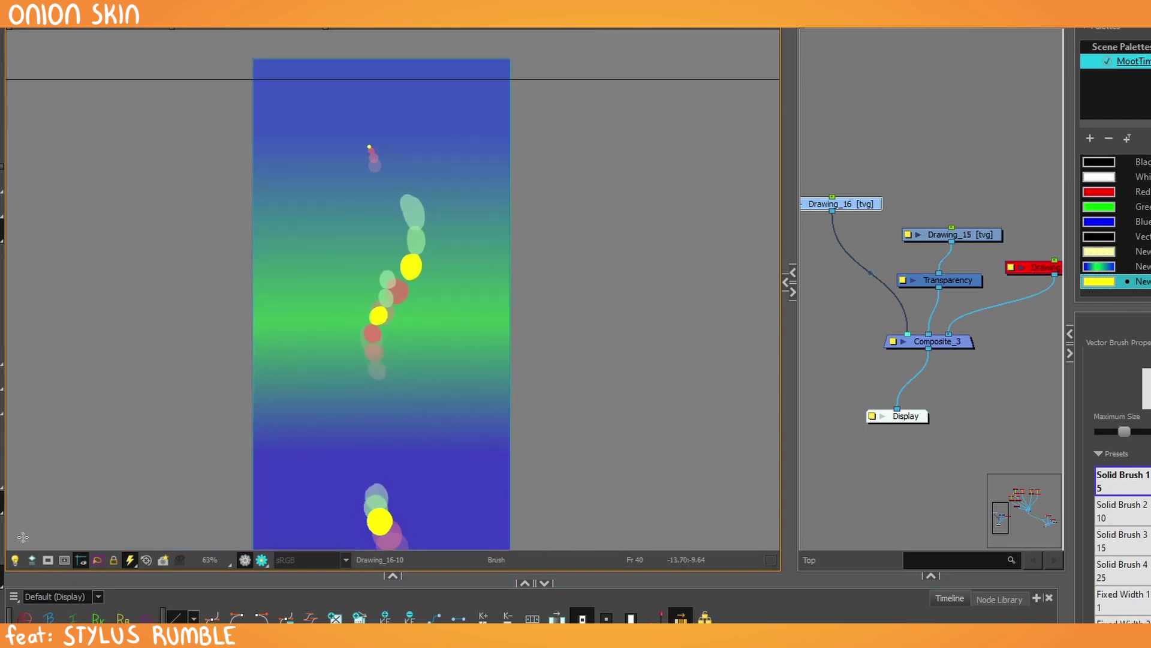
pyautogui.hotkey('shift', ',')
pyautogui.press('Return')
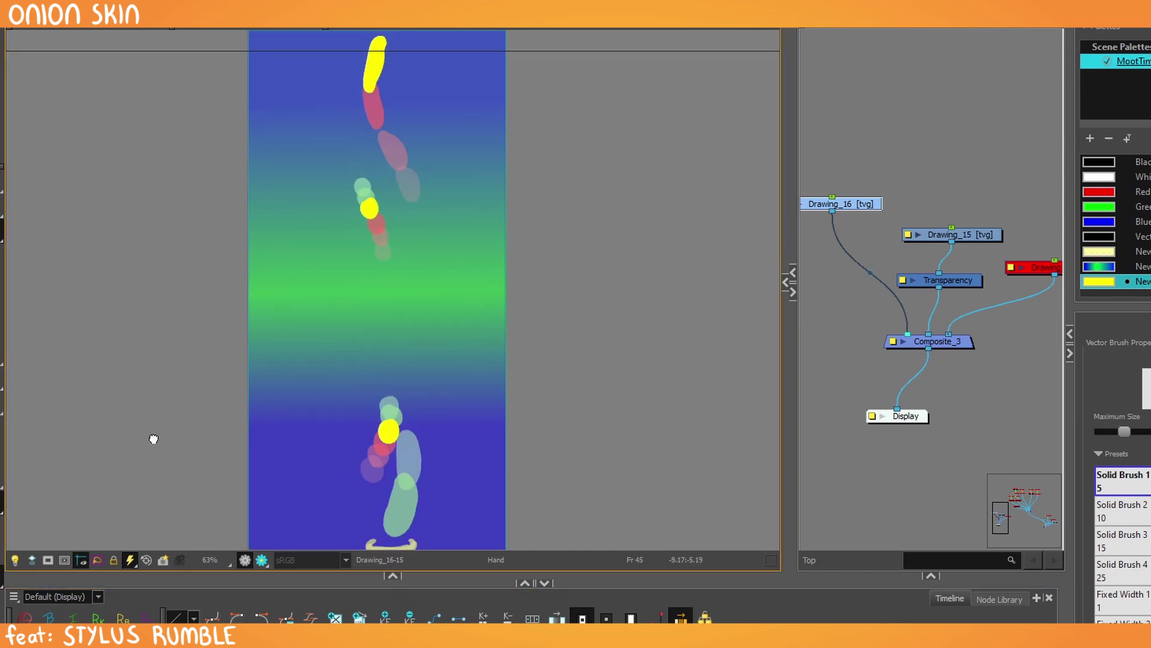
pyautogui.press('Return')
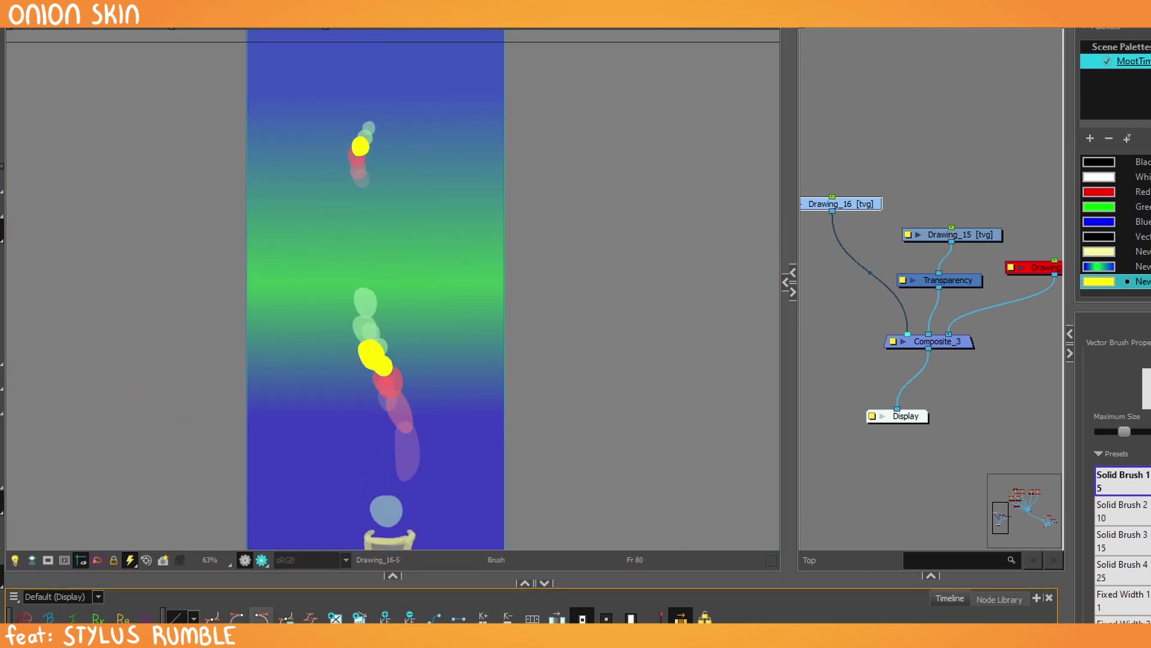
pyautogui.hotkey('shift', ',')
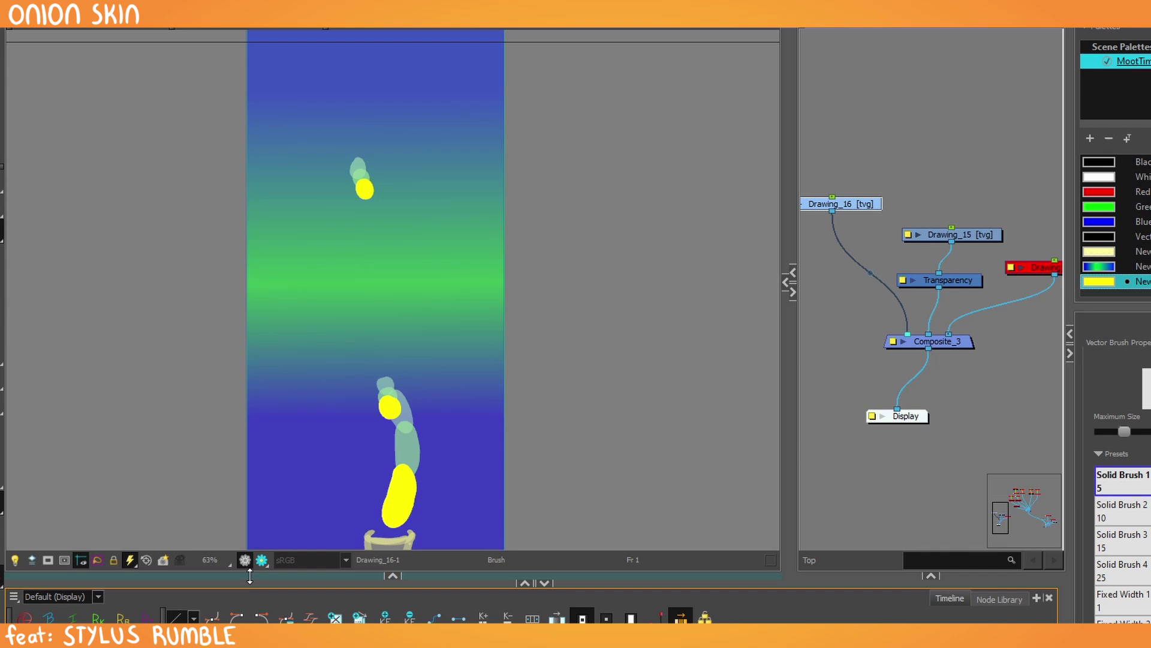
# On frame 5 of Drawing_16, paint a small yellow blob just above the nozzle as the start of another stream.
pyautogui.moveTo(426, 582); pyautogui.dragTo(425, 571)
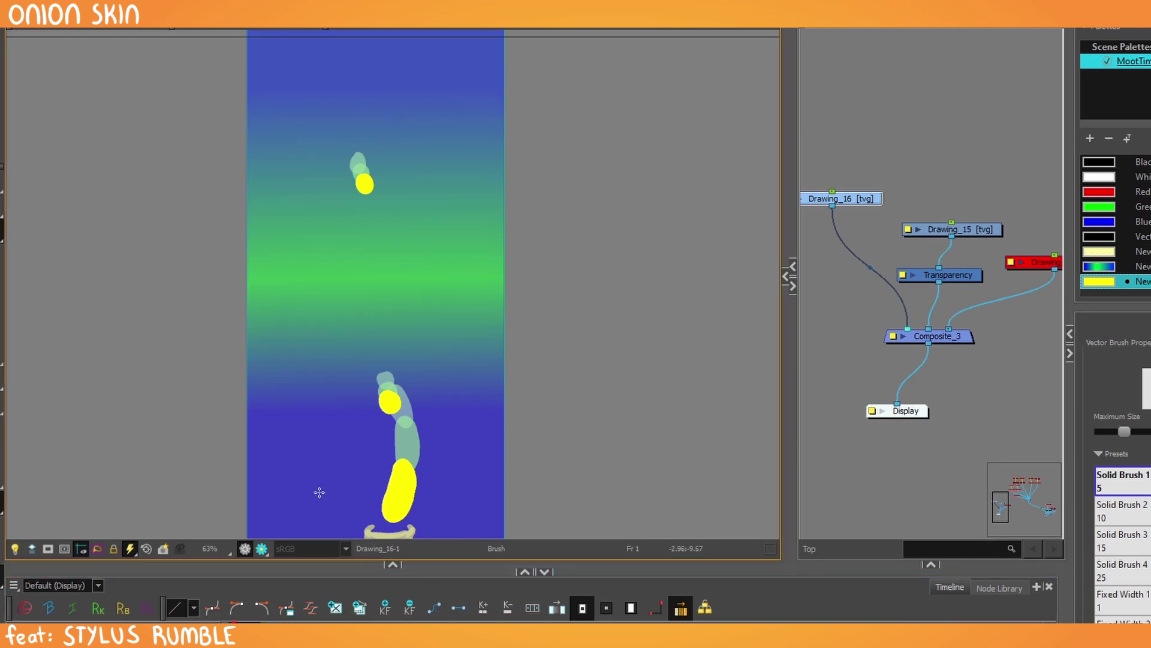
pyautogui.moveTo(231, 498); pyautogui.dragTo(238, 450)
pyautogui.press('2')
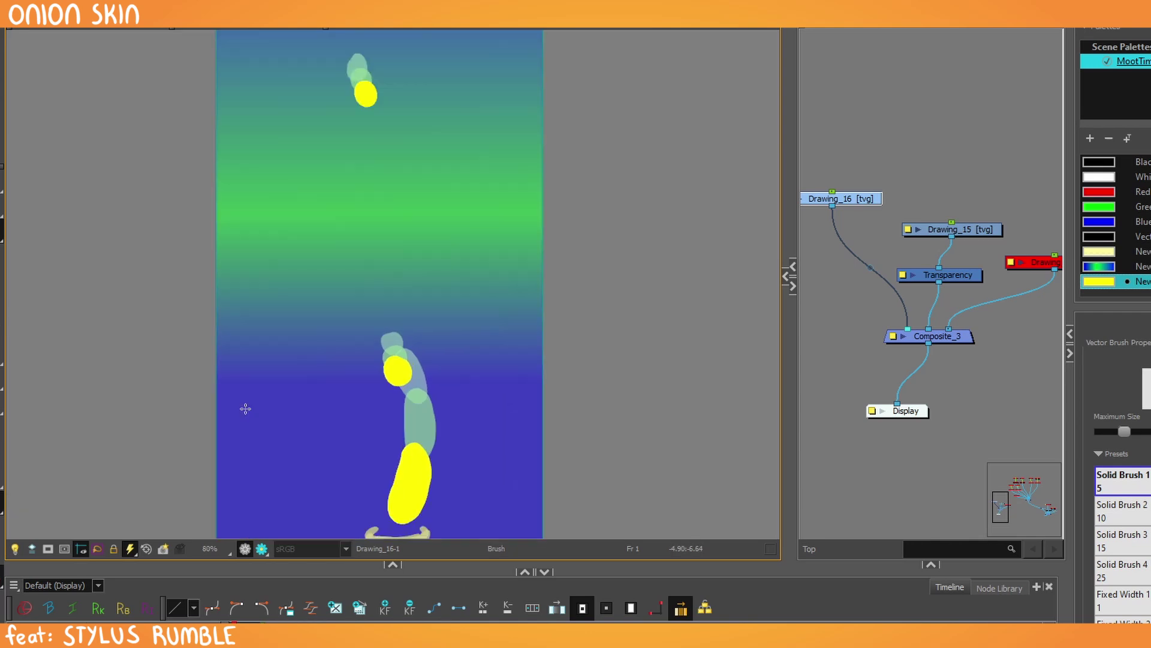
pyautogui.press('.')
pyautogui.press('.')
pyautogui.press('.')
pyautogui.press('.')
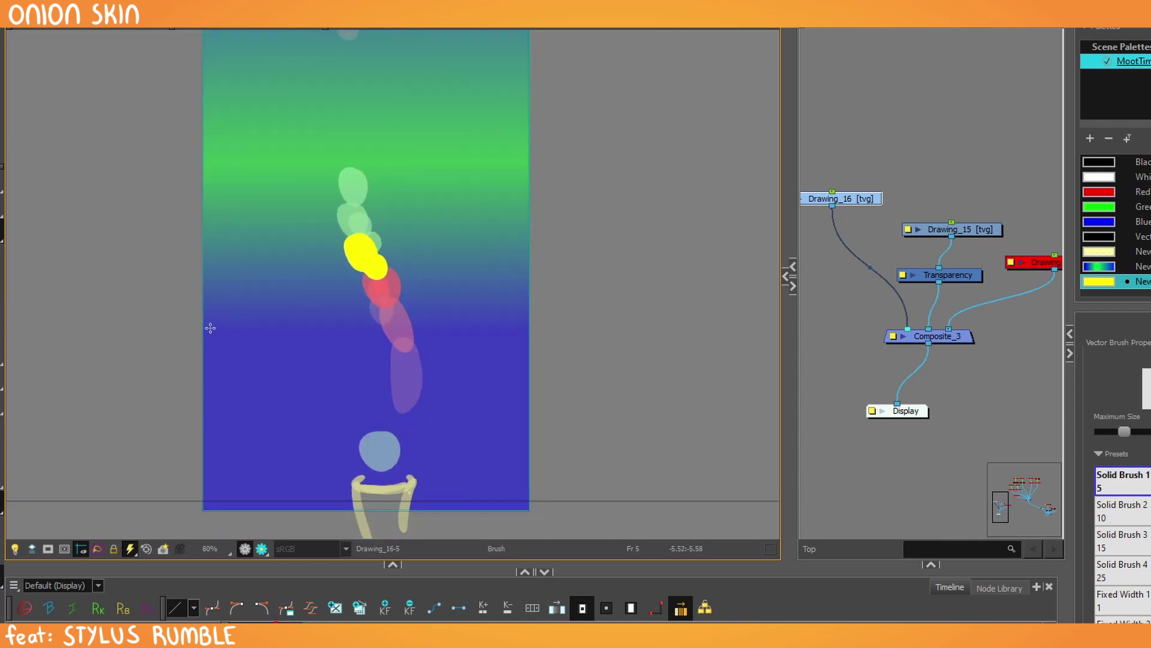
pyautogui.moveTo(382, 450)
pyautogui.mouseDown()
pyautogui.moveTo(384, 475)
pyautogui.moveTo(367, 420)
pyautogui.mouseUp()
pyautogui.press('.')
# On frames 6 to 9, paint the small blob rising in widely spaced, non-overlapping positions that swing from left to right.
pyautogui.moveTo(346, 377); pyautogui.dragTo(348, 370)
pyautogui.press('.')
pyautogui.moveTo(361, 319); pyautogui.dragTo(367, 312)
pyautogui.press('.')
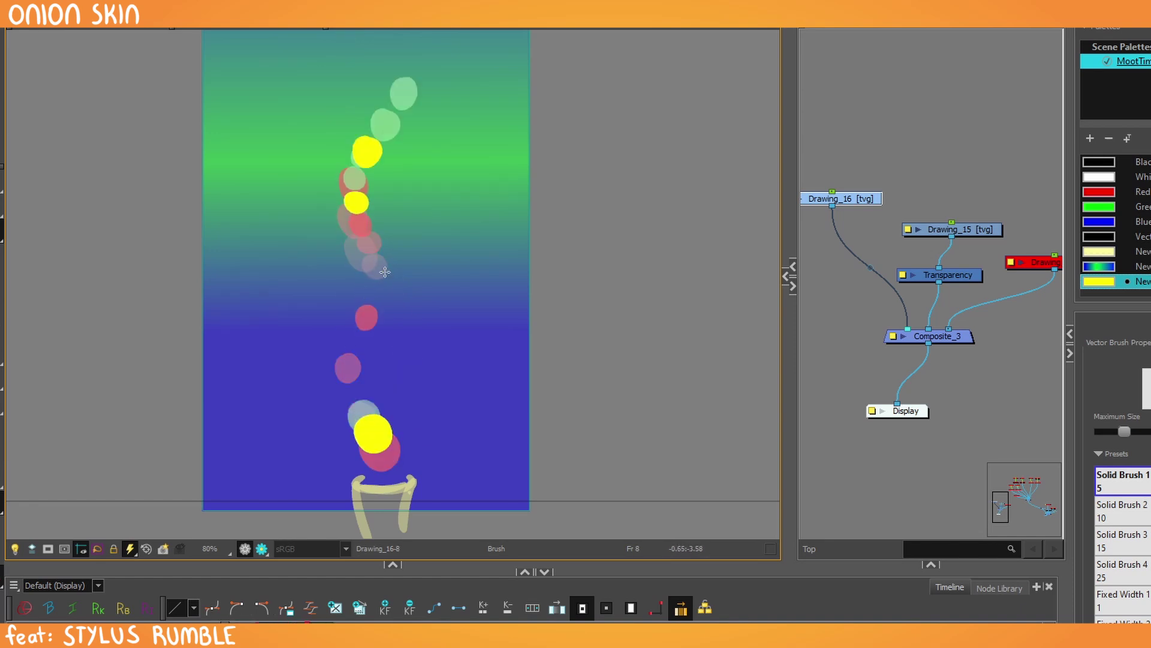
pyautogui.moveTo(386, 273); pyautogui.dragTo(394, 268)
pyautogui.press('.')
pyautogui.moveTo(398, 223); pyautogui.dragTo(406, 235)
pyautogui.press('.')
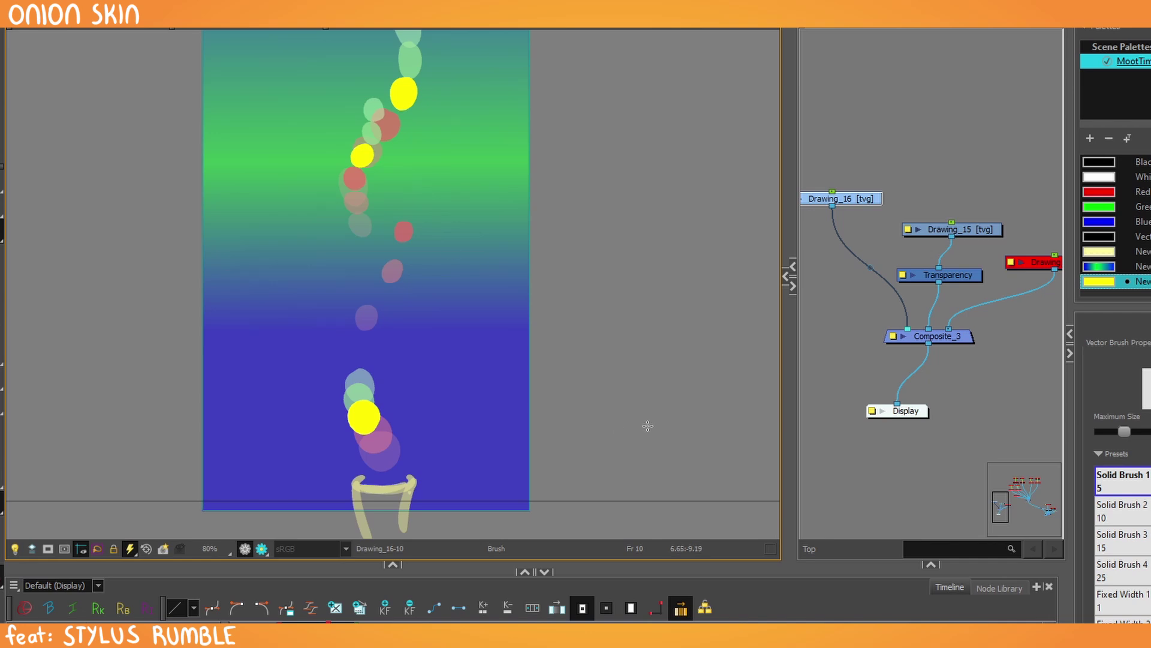
# Disable the Drawing_16, Drawing_15 and Transparency nodes to clear the view.
pyautogui.scroll(-2, 648, 426)
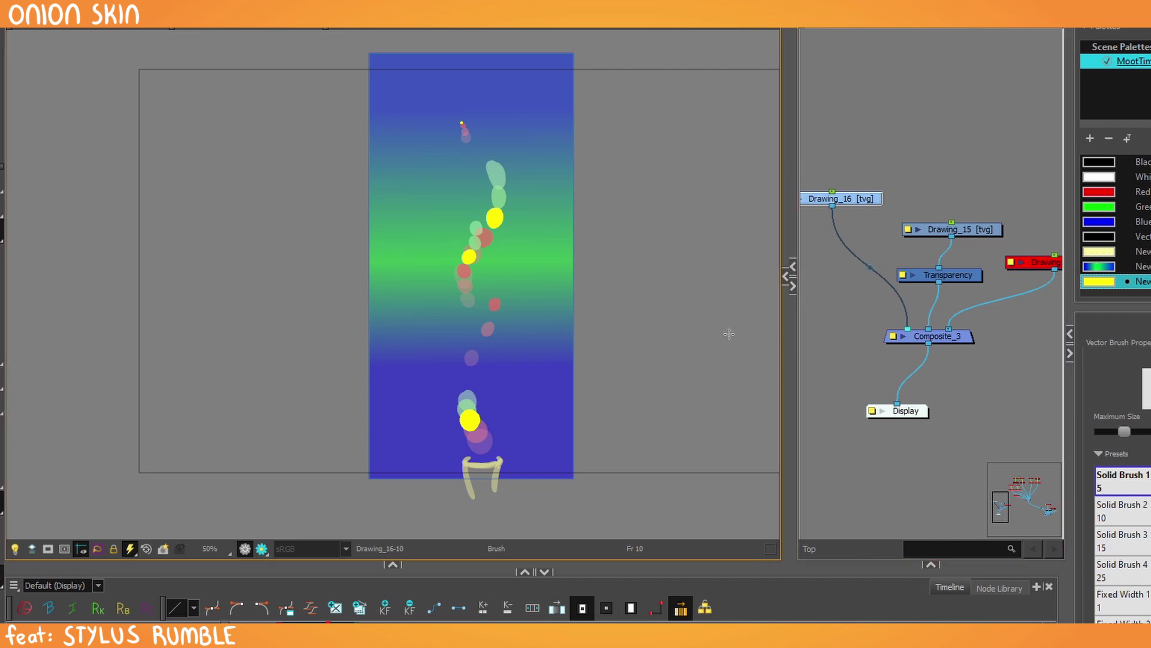
pyautogui.press('.')
pyautogui.press('.')
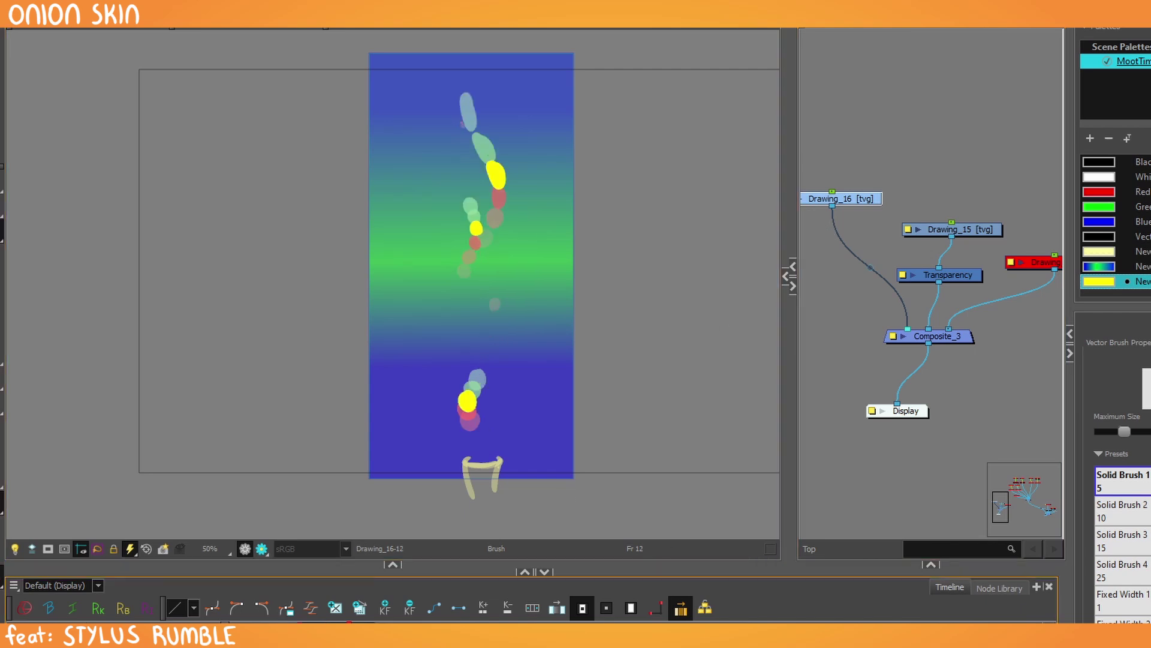
pyautogui.hotkey('shift', ',')
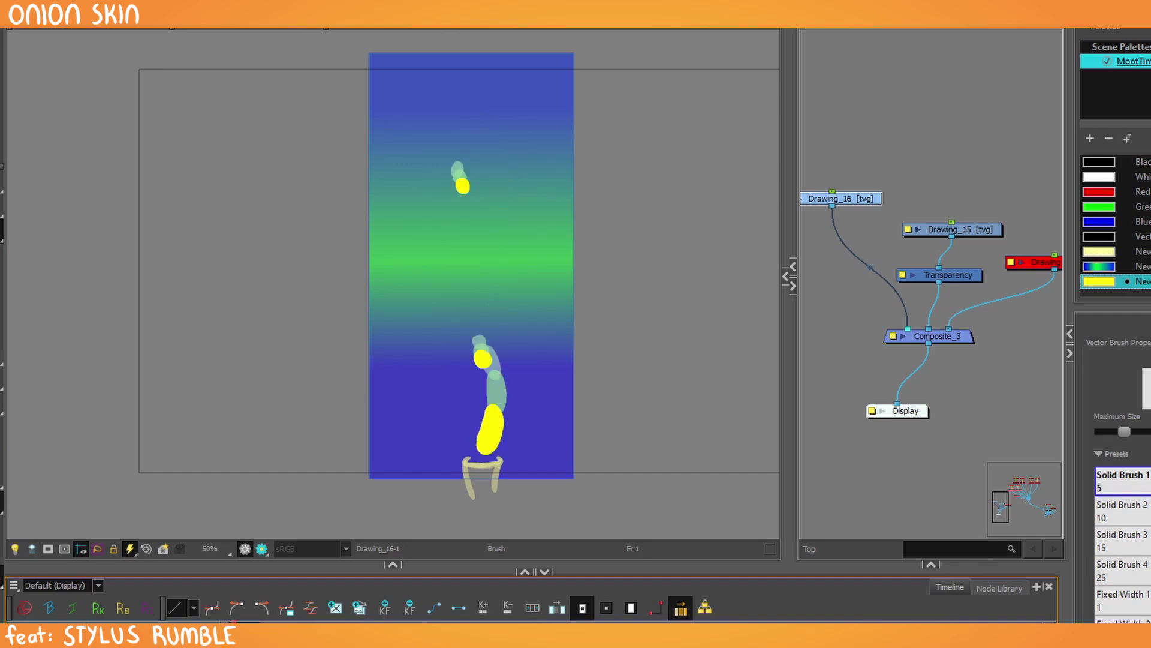
pyautogui.click(391, 629)
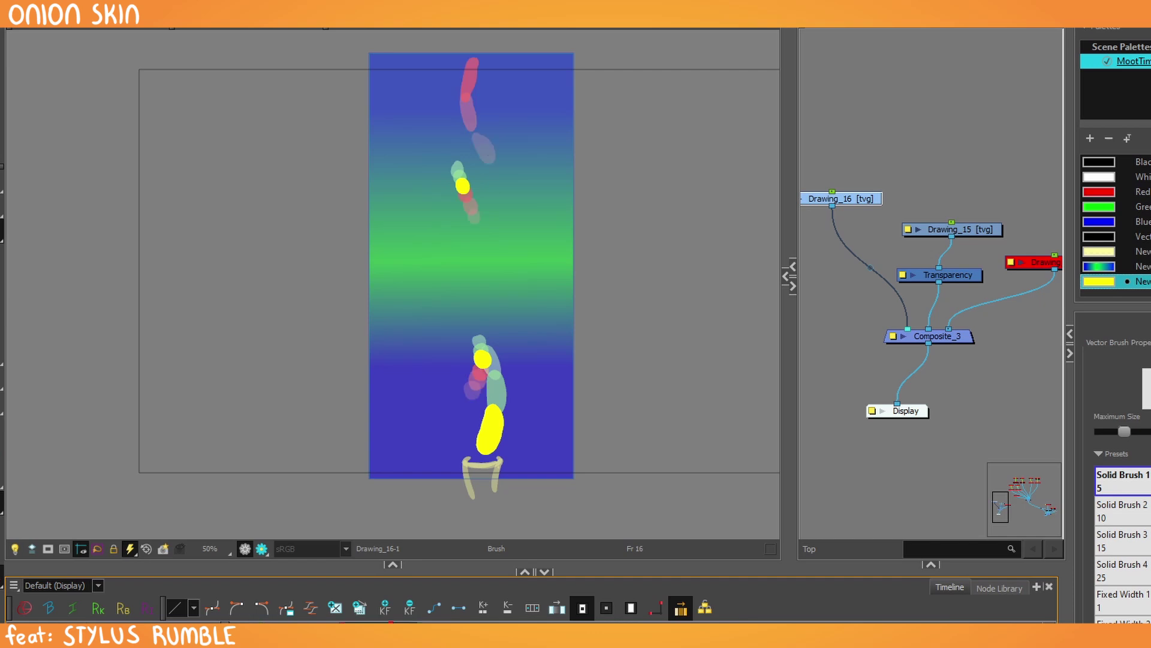
pyautogui.press('d')
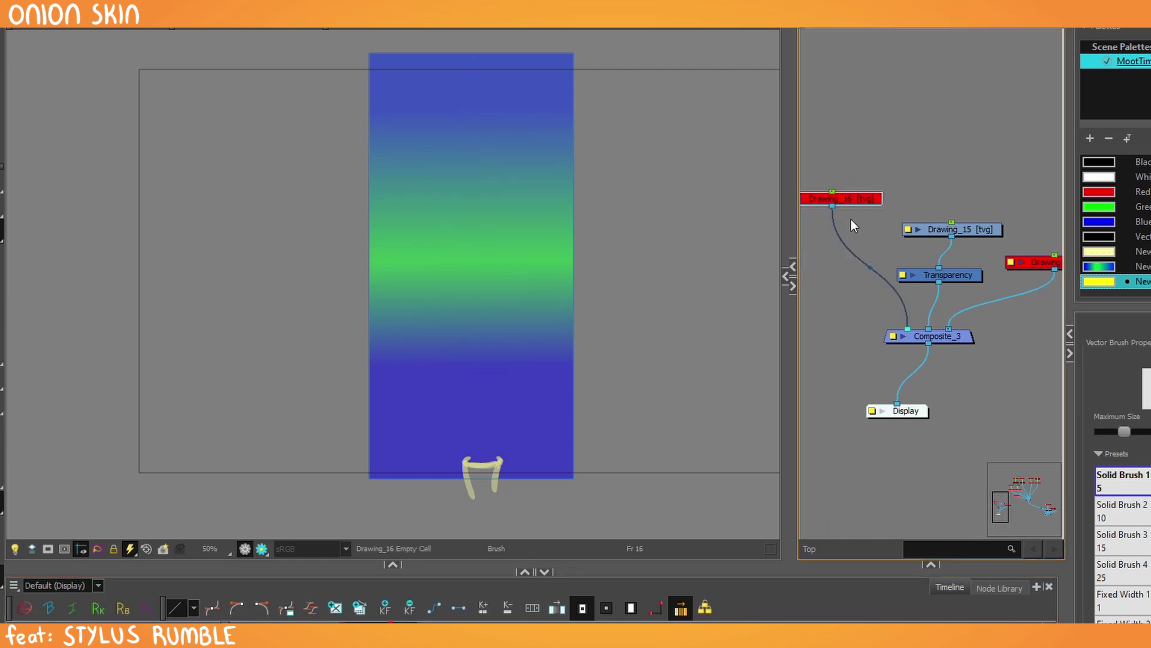
pyautogui.moveTo(946, 200); pyautogui.dragTo(966, 283)
pyautogui.press('d')
# Add a new drawing layer and connect it to Composite_3.
pyautogui.hotkey('ctrl', 'r')
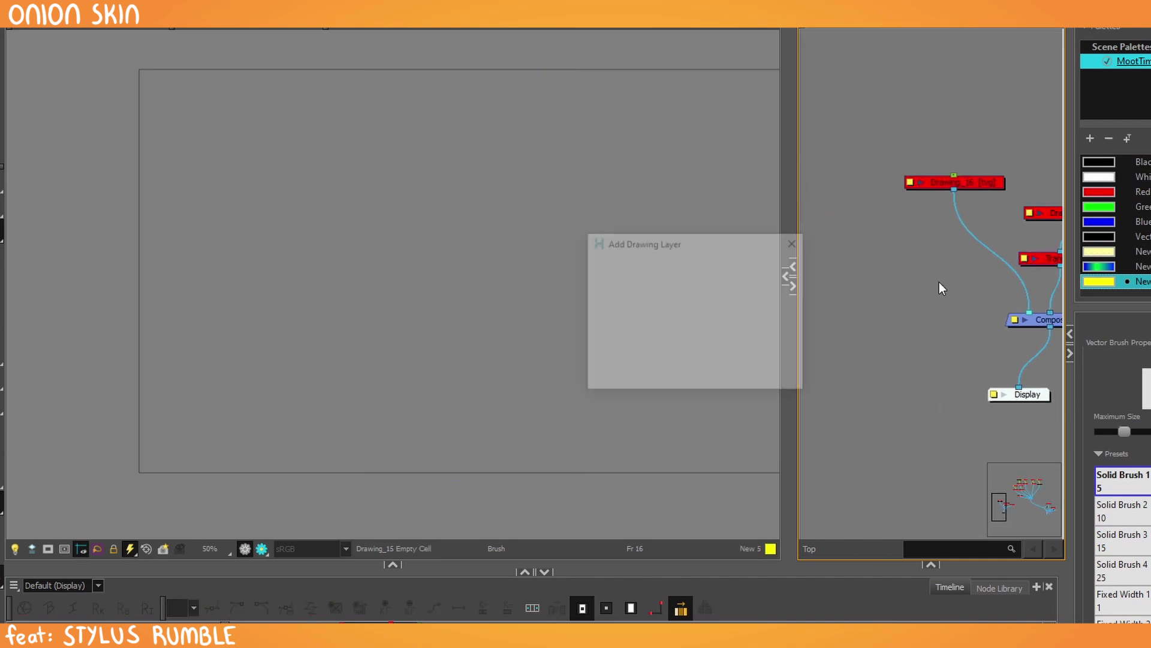
pyautogui.press('Return')
pyautogui.moveTo(912, 250); pyautogui.dragTo(1026, 312)
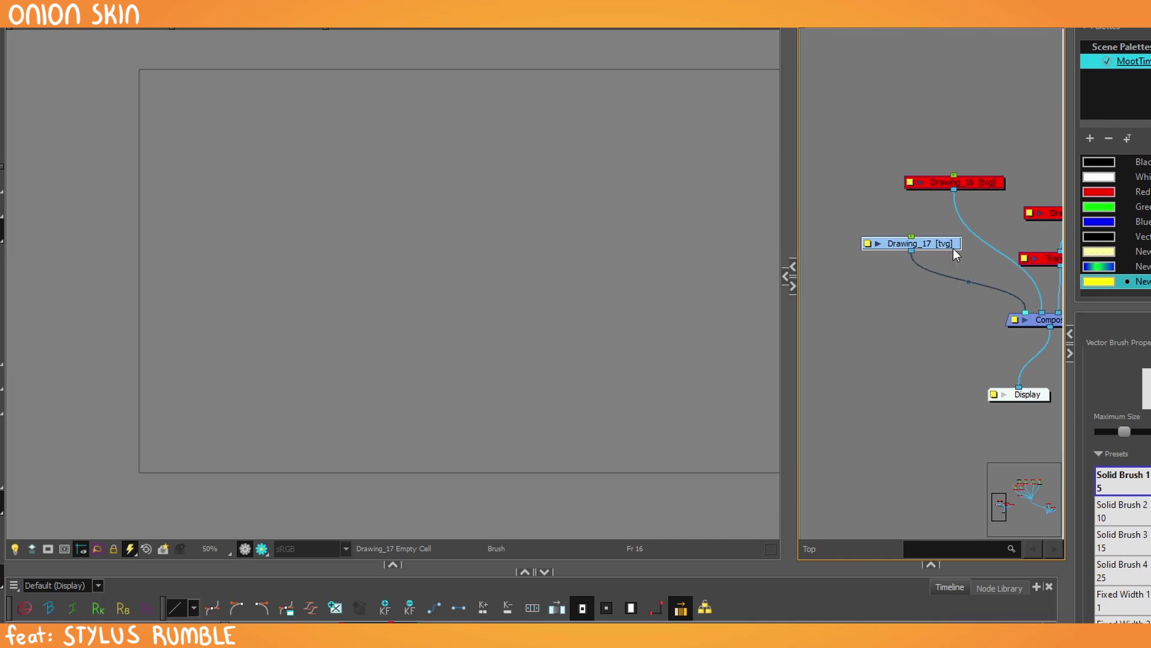
# Set up seven drawings on the new layer from frame 1 and paste them as a repeating cycle from frame 8.
pyautogui.click(233, 630)
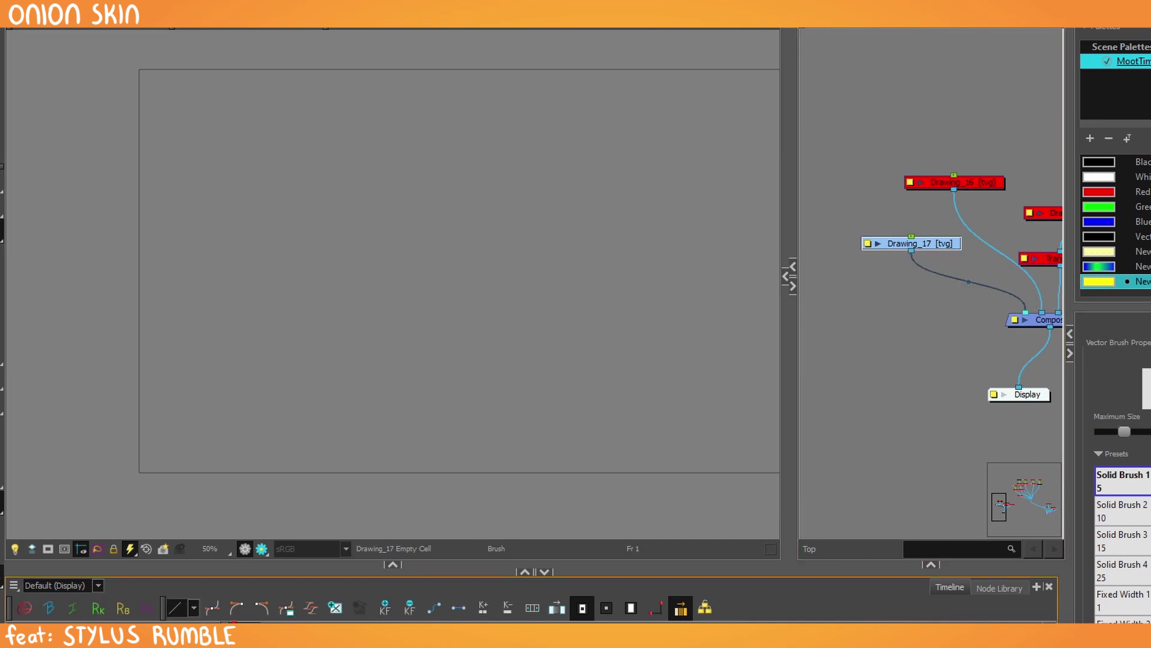
pyautogui.click(337, 614)
pyautogui.rightClick(307, 630)
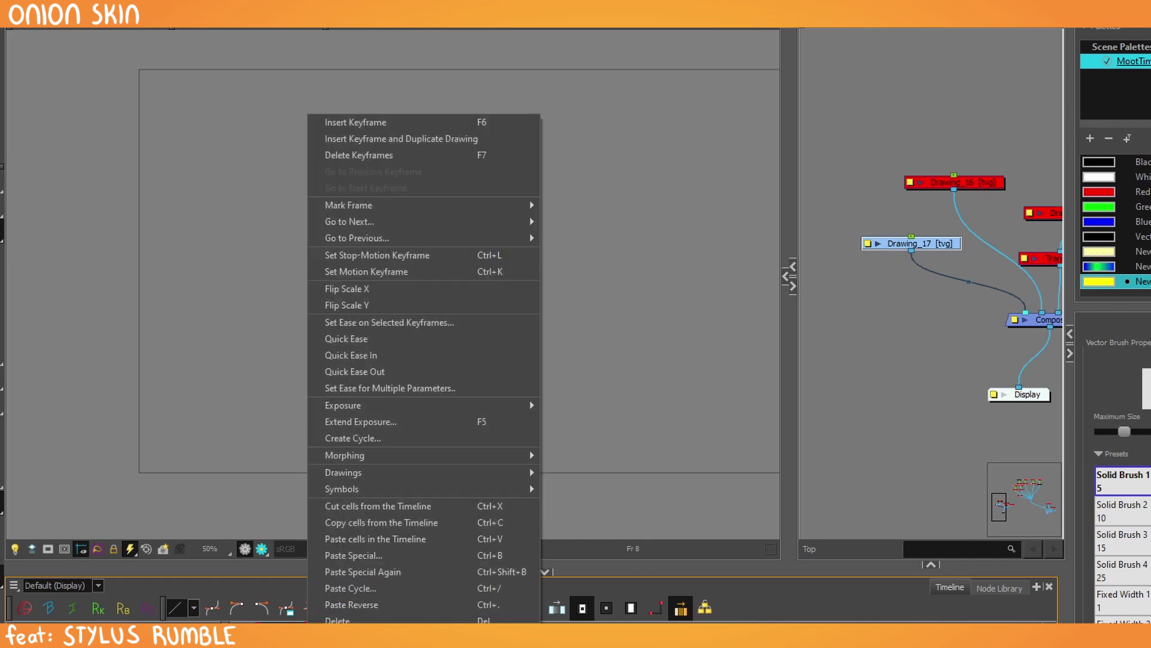
pyautogui.click(338, 588)
pyautogui.click(735, 346)
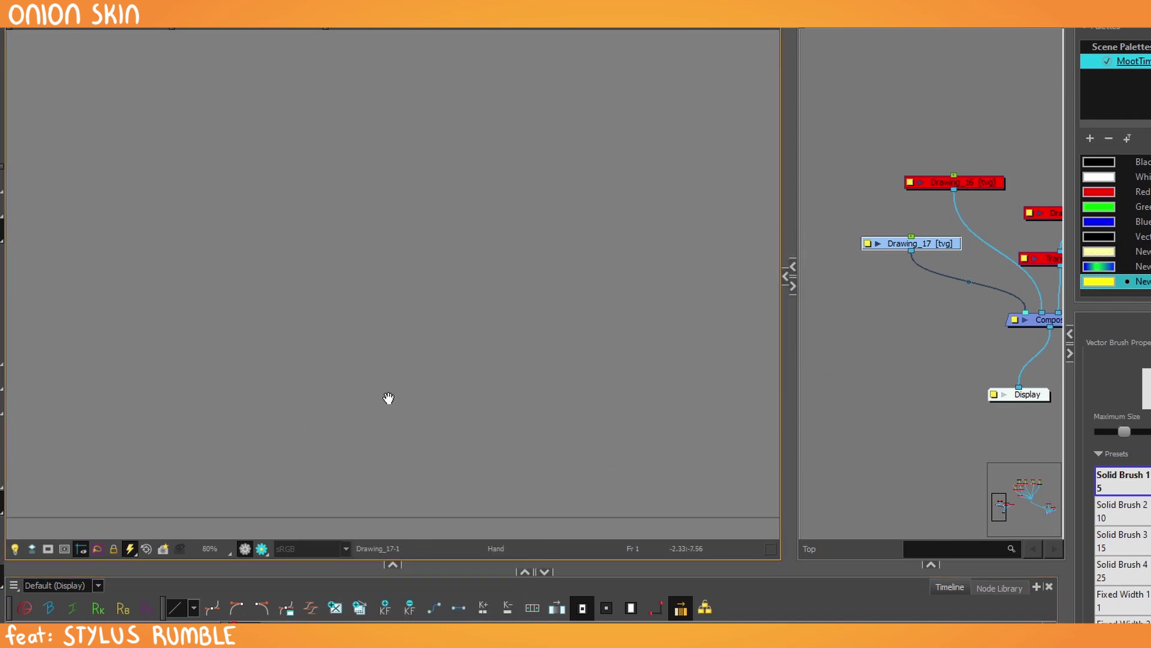
# Try painting a short curved yellow stroke near the camera frame's lower edge on frame 1.
pyautogui.moveTo(928, 317); pyautogui.dragTo(834, 323)
pyautogui.click(958, 218)
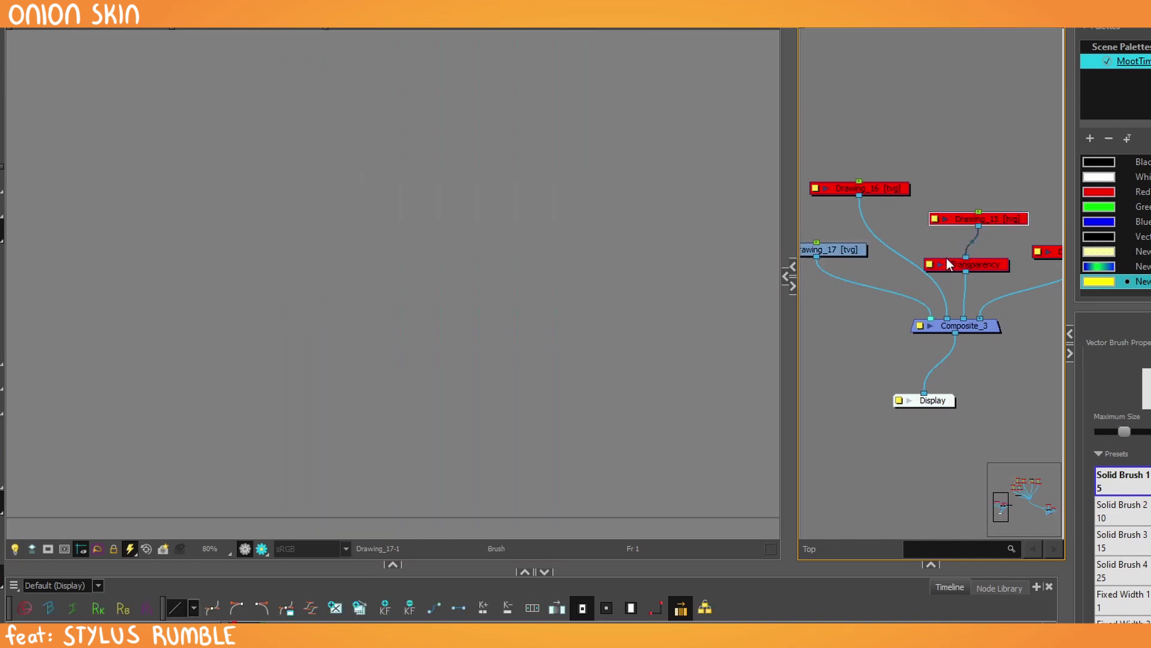
pyautogui.hotkey('alt', 'b')
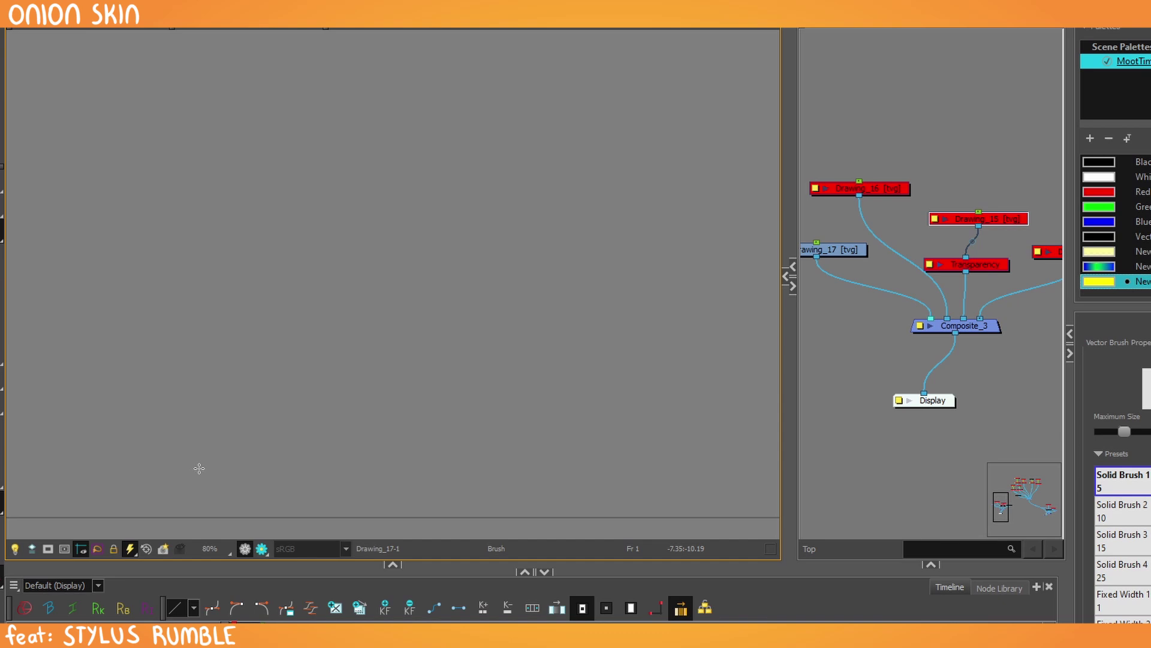
pyautogui.moveTo(383, 482); pyautogui.dragTo(410, 506)
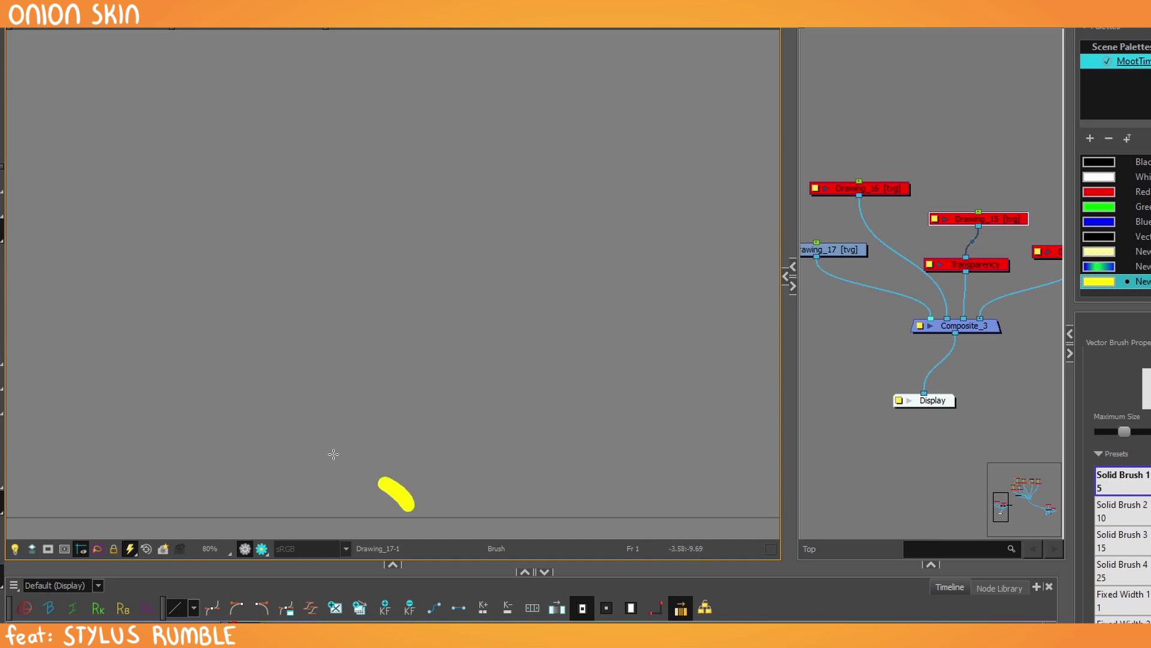
pyautogui.press('.')
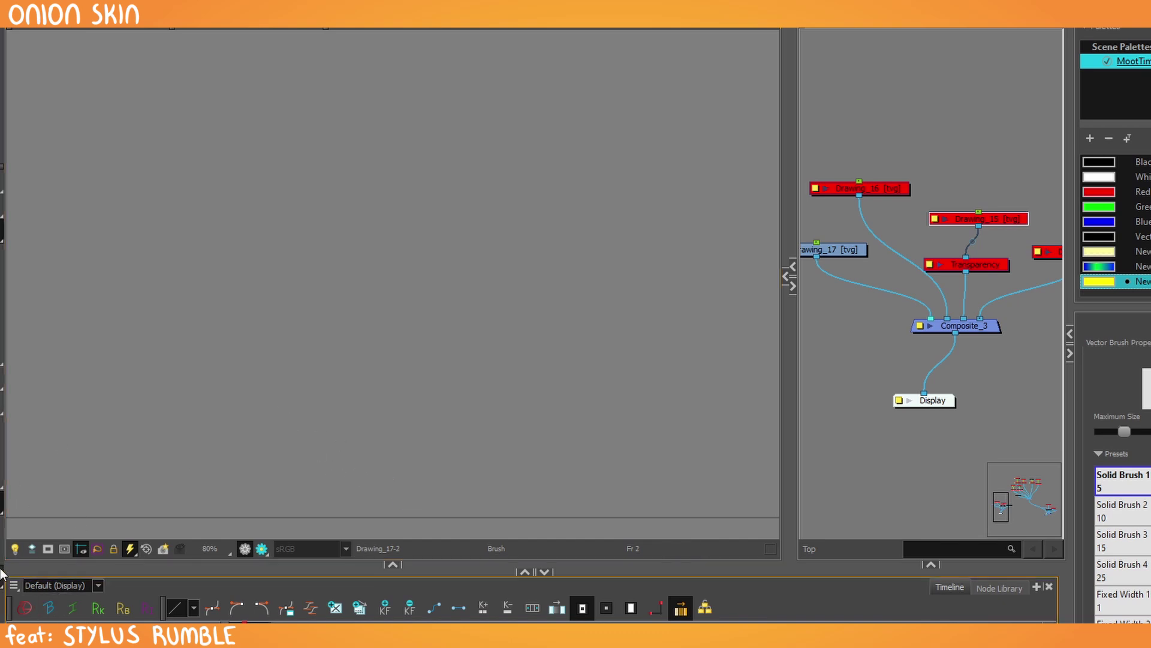
pyautogui.press(',')
pyautogui.press('.')
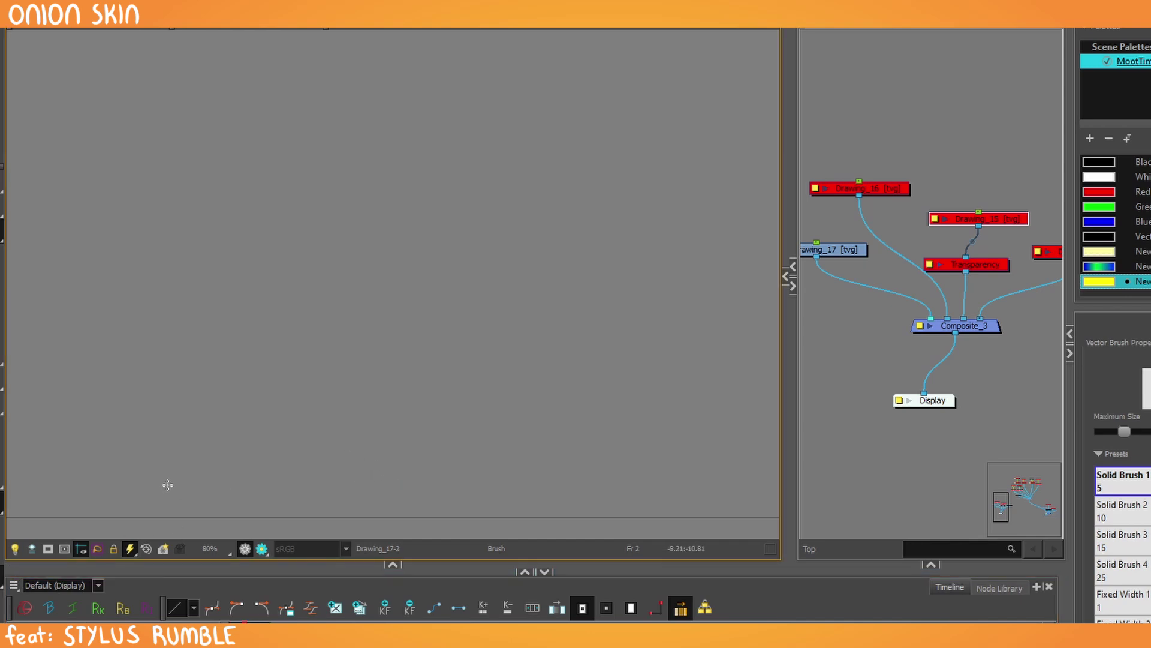
pyautogui.press(',')
# On frame 1 of Drawing_17, paint a short upright yellow stroke at the camera frame's lower edge, and undo the misplaced stroke on frame 2.
pyautogui.moveTo(847, 249); pyautogui.dragTo(844, 248)
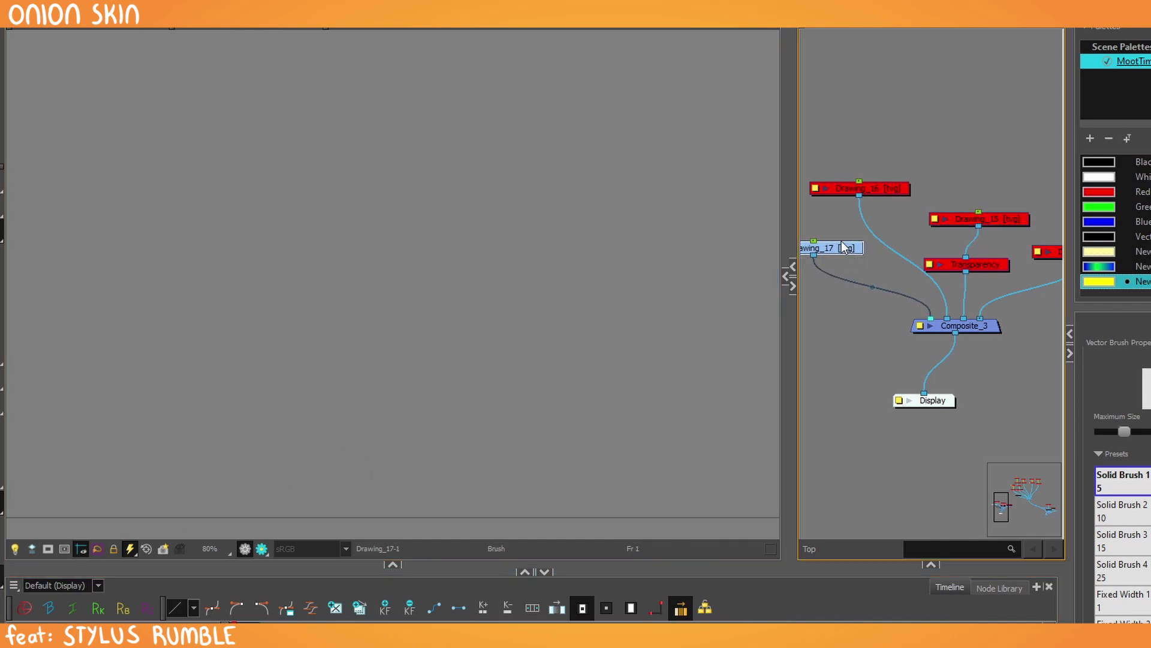
pyautogui.moveTo(391, 496)
pyautogui.mouseDown()
pyautogui.moveTo(393, 510)
pyautogui.moveTo(383, 483)
pyautogui.moveTo(342, 447)
pyautogui.mouseUp()
pyautogui.press('.')
pyautogui.hotkey('ctrl', 'z')
pyautogui.hotkey('alt', 's')
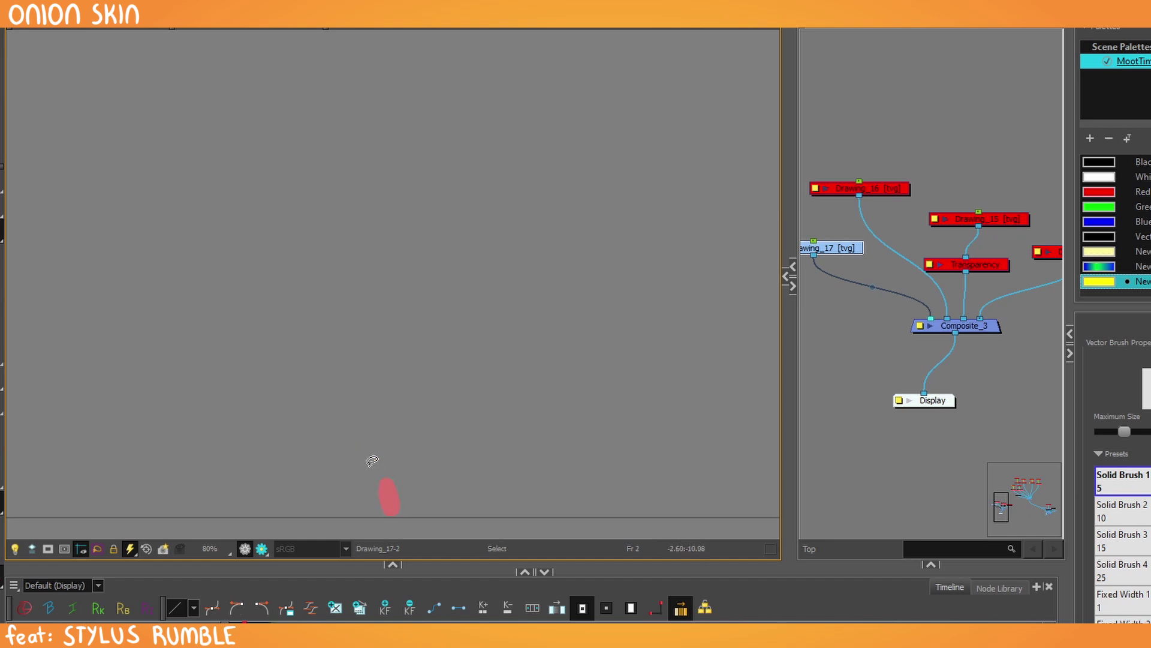
pyautogui.hotkey('alt', 'b')
# On frames 2 to 6, paint successive strokes that arc up and left, falling back to the camera frame's lower edge.
pyautogui.moveTo(388, 490)
pyautogui.mouseDown()
pyautogui.moveTo(318, 440)
pyautogui.moveTo(299, 442)
pyautogui.moveTo(222, 488)
pyautogui.moveTo(237, 480)
pyautogui.moveTo(219, 513)
pyautogui.mouseUp()
pyautogui.press('.')
pyautogui.press('.')
pyautogui.press('.')
pyautogui.press('.')
pyautogui.press('.')
# Step back and forth through frames 2 to 6 of Drawing_17 to examine the left arc's spacing.
pyautogui.press(',')
pyautogui.press(',')
pyautogui.press(',')
pyautogui.press(',')
pyautogui.press(',')
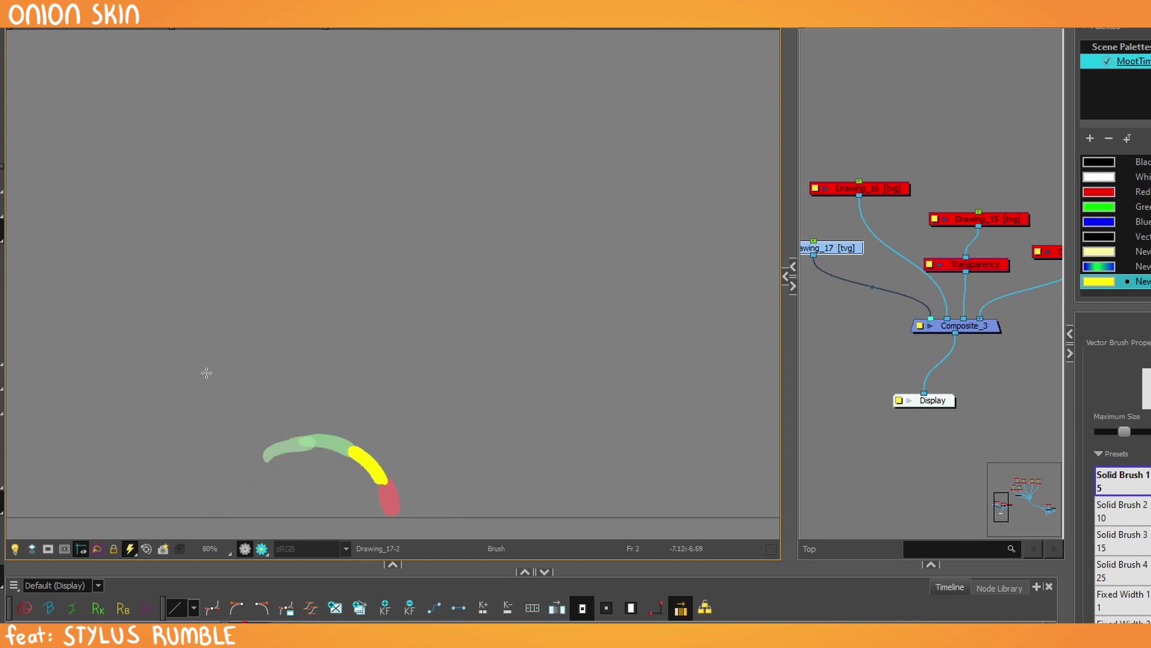
pyautogui.press('.')
pyautogui.press(',')
pyautogui.press('.')
pyautogui.press('.')
pyautogui.press('.')
pyautogui.press('.')
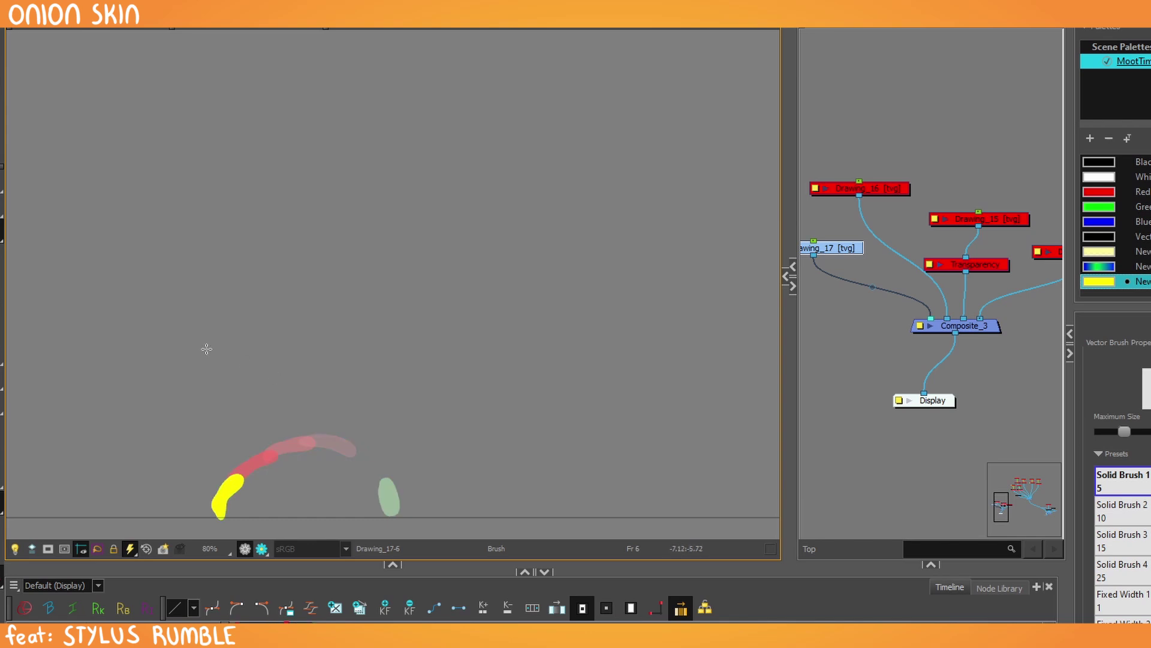
# From frame 7 through frame 13, paint a second series of yellow strokes that arc right and fall to the camera frame's lower edge.
pyautogui.press('.')
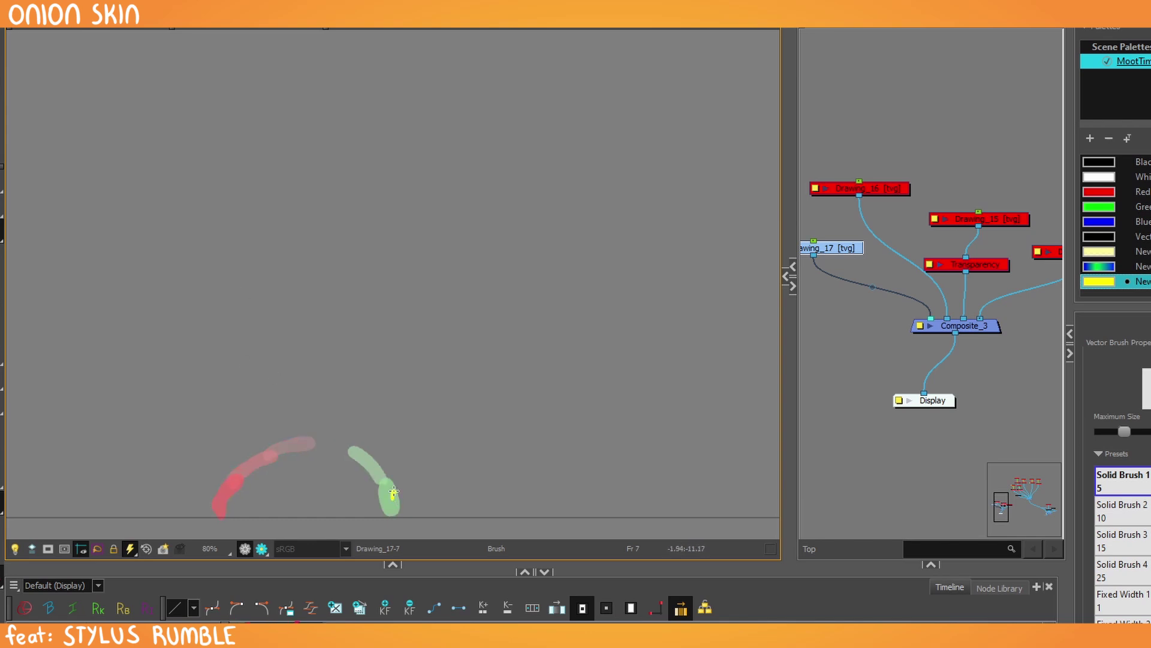
pyautogui.moveTo(392, 492)
pyautogui.mouseDown()
pyautogui.moveTo(390, 508)
pyautogui.moveTo(430, 439)
pyautogui.moveTo(466, 421)
pyautogui.moveTo(543, 454)
pyautogui.moveTo(569, 524)
pyautogui.mouseUp()
pyautogui.press('.')
pyautogui.press('.')
pyautogui.press('.')
pyautogui.press('.')
pyautogui.press('.')
pyautogui.press('.')
pyautogui.press('.')
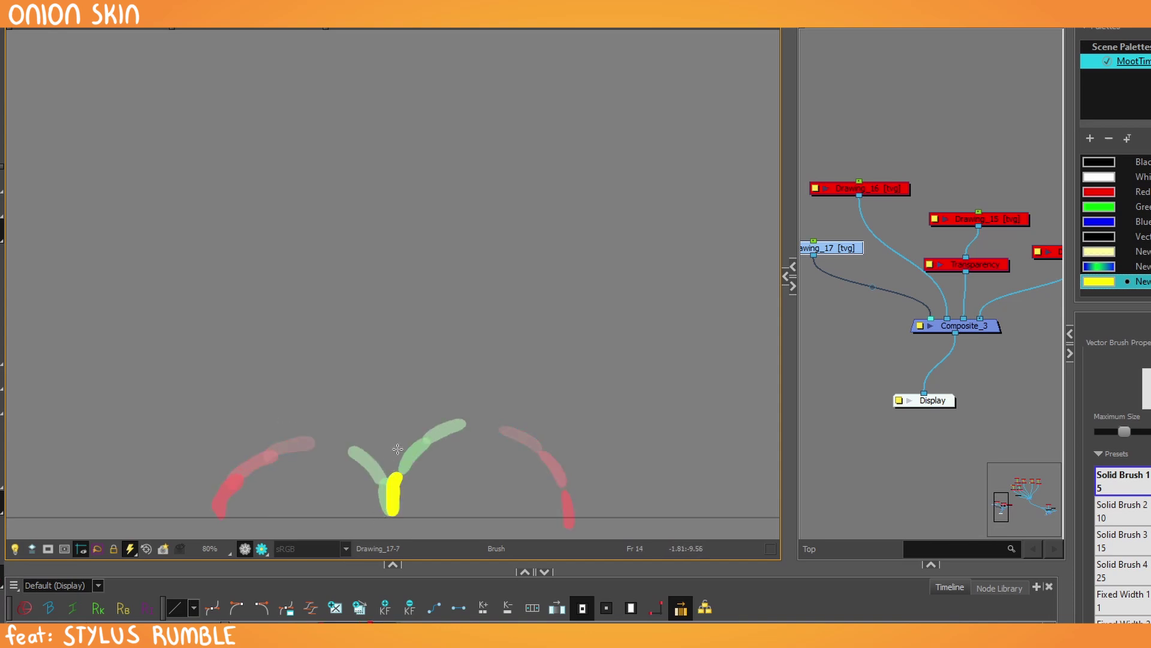
# From frame 15 onward, paint a third series of yellow strokes that rises high, arcs right and falls to the camera frame's lower edge.
pyautogui.press('.')
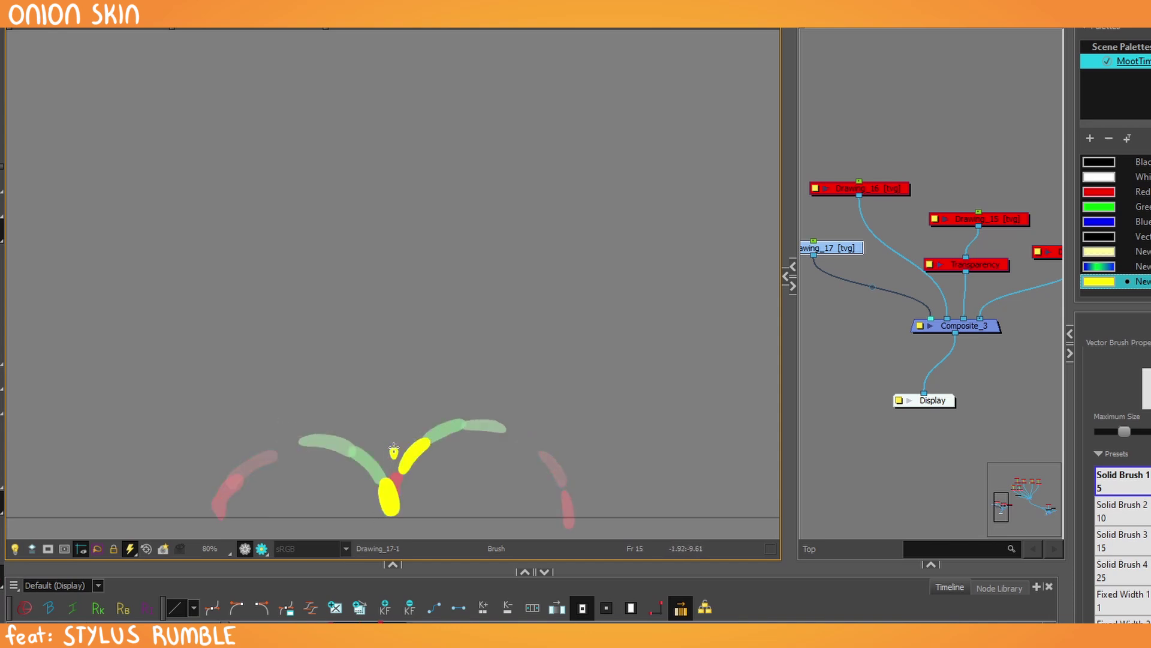
pyautogui.press('.')
pyautogui.moveTo(409, 412)
pyautogui.mouseDown()
pyautogui.moveTo(487, 322)
pyautogui.moveTo(522, 298)
pyautogui.moveTo(573, 294)
pyautogui.moveTo(542, 280)
pyautogui.moveTo(567, 283)
pyautogui.moveTo(628, 343)
pyautogui.moveTo(649, 400)
pyautogui.moveTo(657, 489)
pyautogui.moveTo(630, 464)
pyautogui.mouseUp()
pyautogui.press('.')
pyautogui.press('.')
pyautogui.press('.')
pyautogui.press('.')
pyautogui.press('.')
pyautogui.press('.')
pyautogui.press('.')
pyautogui.press('.')
pyautogui.press('.')
pyautogui.press('.')
# On frames 26 to 29, paint small splash dashes that hop left from the high arc's landing point and drop below the camera frame's lower edge.
pyautogui.moveTo(660, 492)
pyautogui.mouseDown()
pyautogui.moveTo(677, 476)
pyautogui.moveTo(608, 451)
pyautogui.moveTo(590, 452)
pyautogui.moveTo(580, 486)
pyautogui.mouseUp()
pyautogui.press('.')
pyautogui.press('.')
pyautogui.press('.')
pyautogui.moveTo(581, 501); pyautogui.dragTo(582, 508)
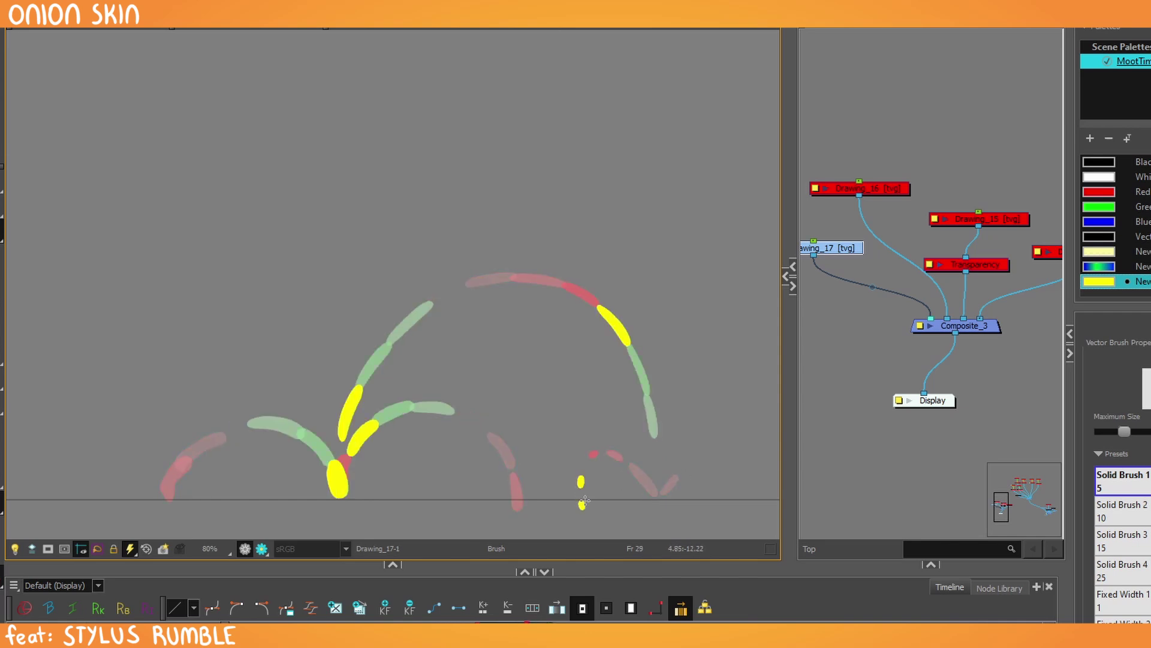
# From frame 27 onward, paint matching splash dashes that hop right from the landing point and fall to the lower edge.
pyautogui.press(',')
pyautogui.press(',')
pyautogui.press(',')
pyautogui.press(',')
pyautogui.press('.')
pyautogui.press('.')
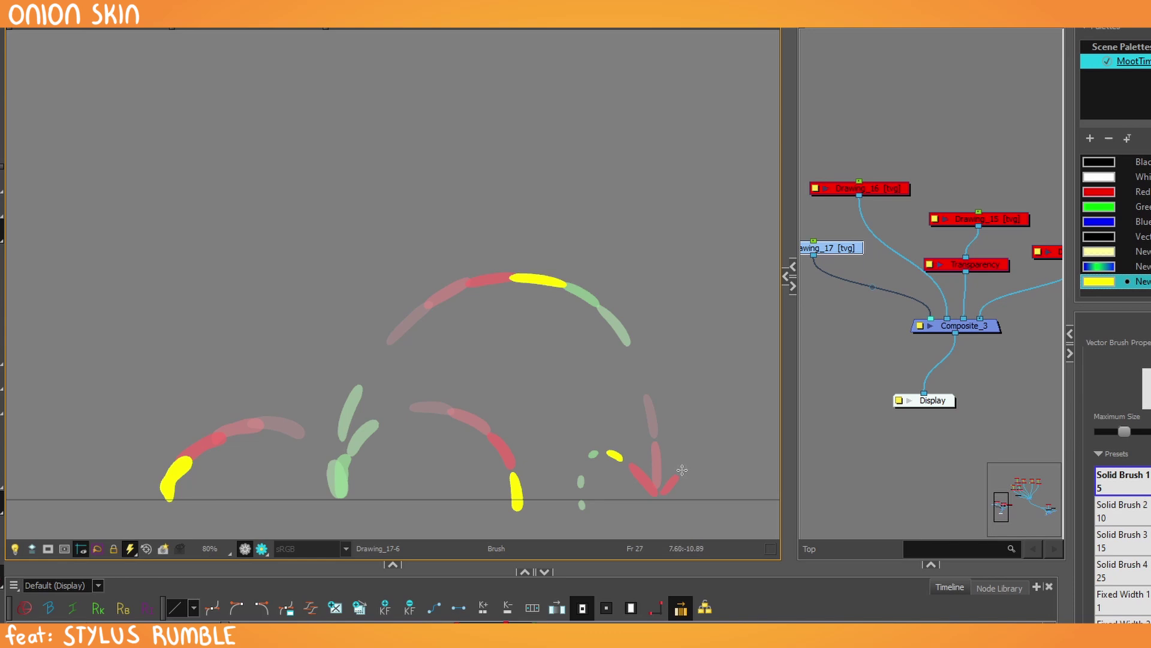
pyautogui.press('.')
pyautogui.press('.')
pyautogui.moveTo(687, 434)
pyautogui.mouseDown()
pyautogui.moveTo(703, 447)
pyautogui.moveTo(718, 505)
pyautogui.mouseUp()
pyautogui.press('.')
pyautogui.press('.')
# On frames 32 to 34, paint the first strokes of a fourth series, rising up and left from the spray's base.
pyautogui.press(',')
pyautogui.press(',')
pyautogui.press(',')
pyautogui.press('.')
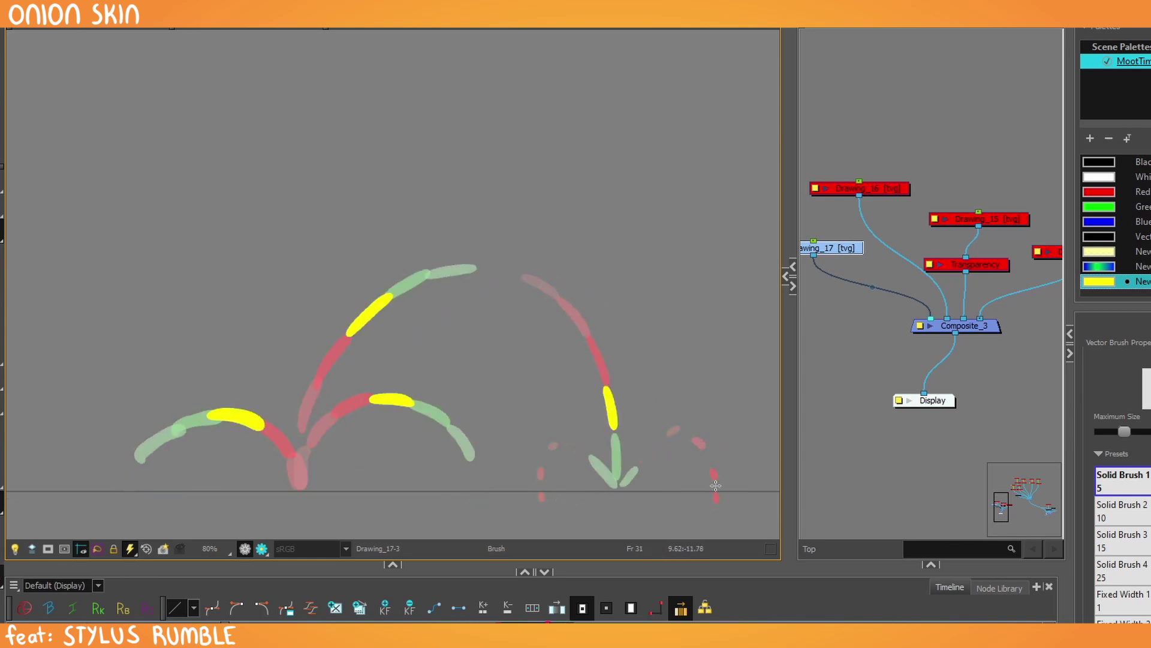
pyautogui.press('.')
pyautogui.press('.')
pyautogui.press('.')
pyautogui.moveTo(338, 497); pyautogui.dragTo(329, 453)
pyautogui.press('.')
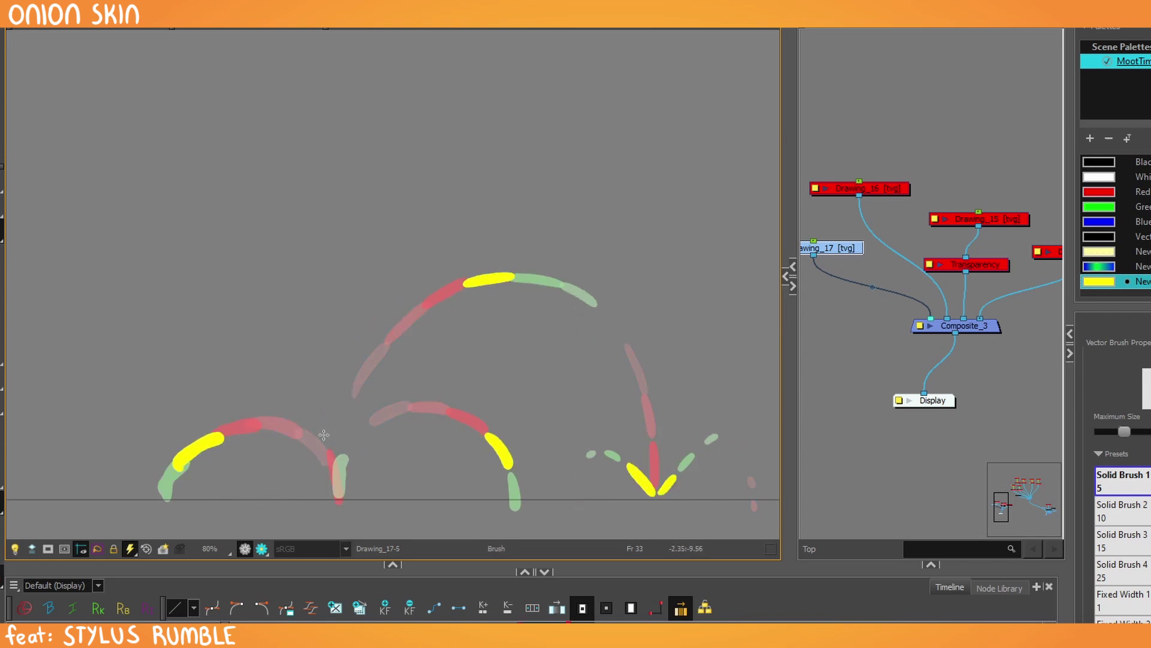
pyautogui.moveTo(310, 397)
pyautogui.mouseDown()
pyautogui.moveTo(267, 351)
pyautogui.moveTo(288, 373)
pyautogui.mouseUp()
pyautogui.press('.')
pyautogui.press('.')
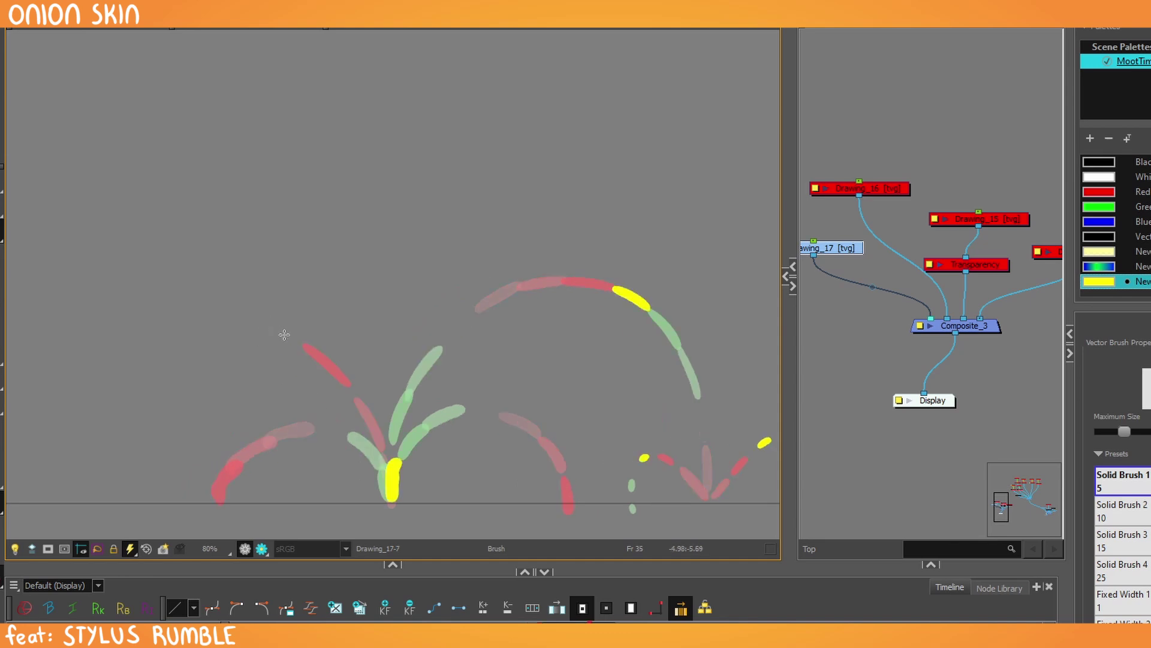
# From frame 35 to frame 43, carry the left strokes over their peak and down to the lower edge, ending in small splash marks.
pyautogui.press('.')
pyautogui.press('.')
pyautogui.moveTo(309, 312)
pyautogui.mouseDown()
pyautogui.moveTo(226, 313)
pyautogui.moveTo(158, 341)
pyautogui.moveTo(104, 439)
pyautogui.moveTo(96, 506)
pyautogui.moveTo(85, 503)
pyautogui.moveTo(143, 504)
pyautogui.mouseUp()
pyautogui.press('.')
pyautogui.press('.')
pyautogui.press('.')
pyautogui.press('.')
pyautogui.press('.')
pyautogui.press('.')
pyautogui.moveTo(65, 490); pyautogui.dragTo(73, 493)
# Step back and forth through the frames around 43 to examine how the overlapping arcs fill the camera frame.
pyautogui.press('2')
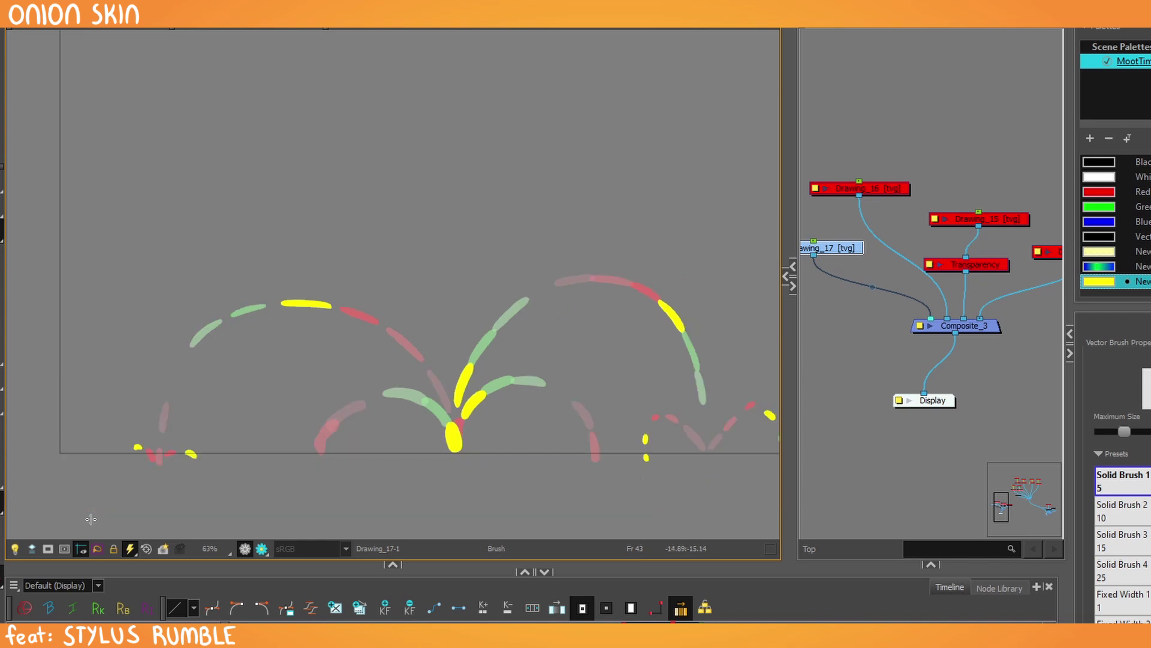
pyautogui.press('.')
pyautogui.press('.')
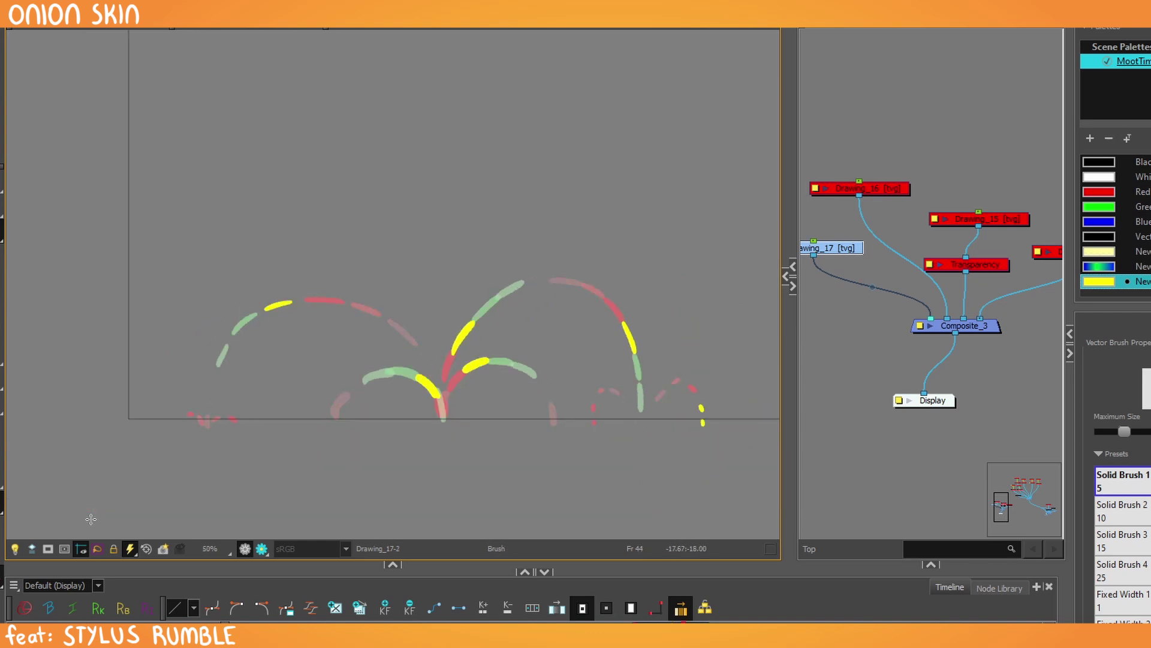
pyautogui.press(',')
pyautogui.press(',')
pyautogui.press(',')
pyautogui.press('.')
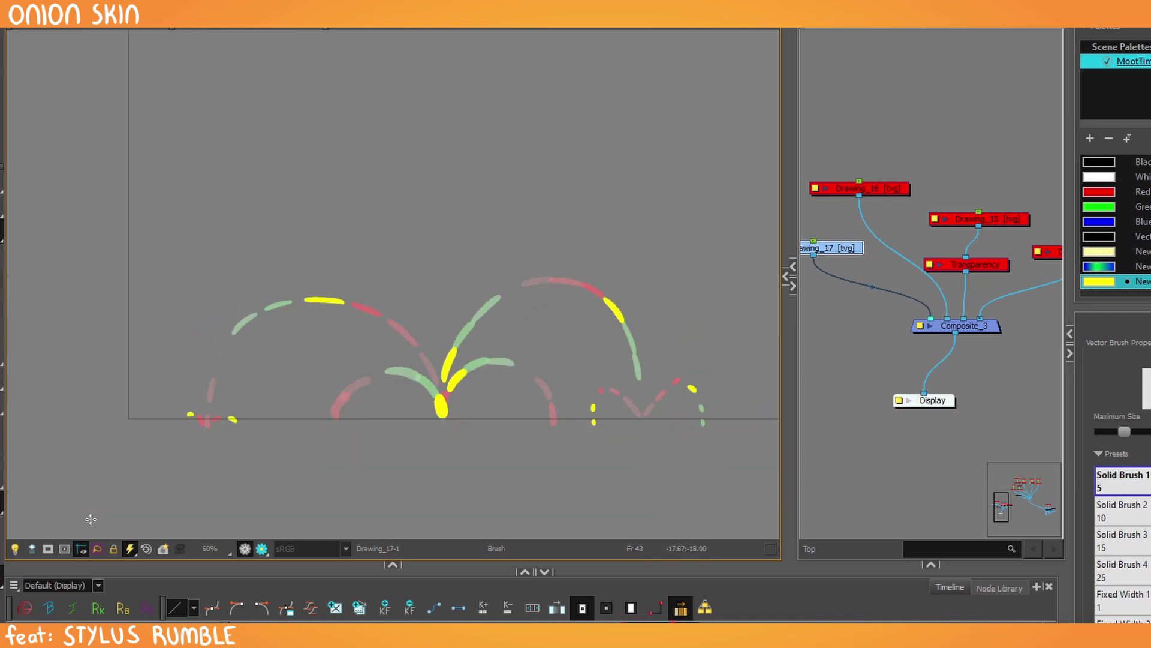
pyautogui.press('2')
pyautogui.press('2')
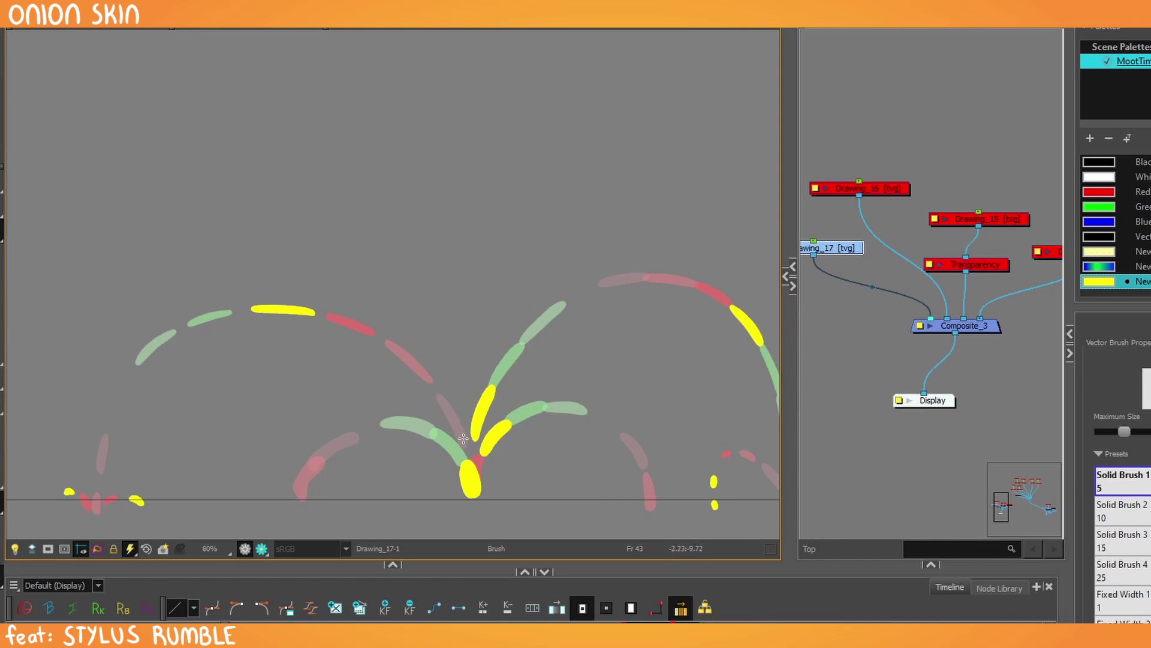
# From frame 43 onward, paint a fifth series of strokes shooting steeply up, curling left and dropping straight to the camera frame's lower edge.
pyautogui.press('.')
pyautogui.press('.')
pyautogui.moveTo(456, 372)
pyautogui.mouseDown()
pyautogui.moveTo(422, 204)
pyautogui.moveTo(379, 155)
pyautogui.moveTo(340, 154)
pyautogui.moveTo(320, 204)
pyautogui.moveTo(310, 413)
pyautogui.mouseUp()
pyautogui.press('.')
pyautogui.press('.')
pyautogui.press('.')
pyautogui.press('.')
pyautogui.press('.')
pyautogui.press('.')
pyautogui.press('.')
pyautogui.press('.')
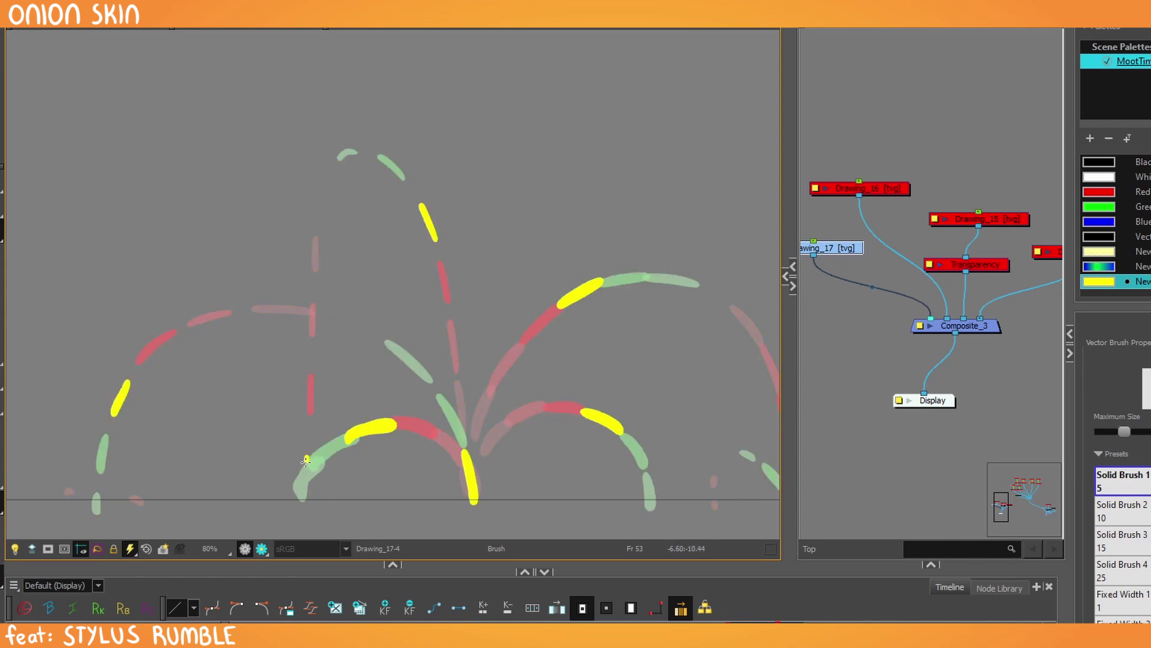
pyautogui.moveTo(306, 461); pyautogui.dragTo(306, 499)
pyautogui.moveTo(306, 506); pyautogui.dragTo(305, 512)
# Return to frame 1 and play back Drawing_17 to review the complete looping spray.
pyautogui.press('1')
pyautogui.press('1')
pyautogui.moveTo(318, 629); pyautogui.dragTo(156, 627)
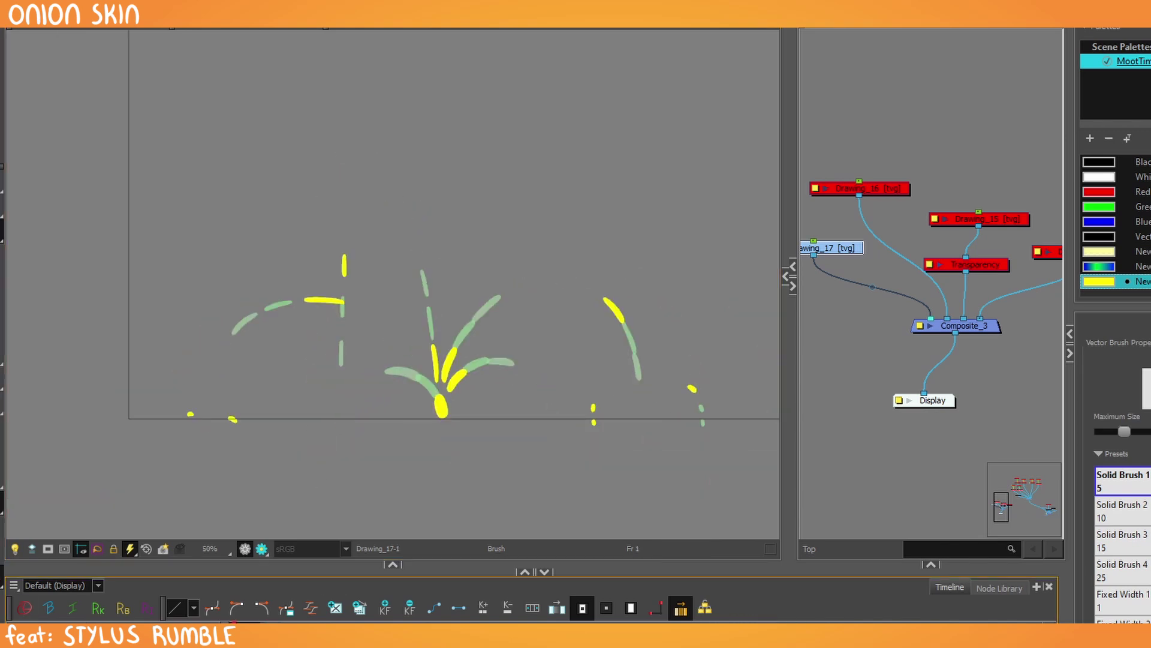
pyautogui.hotkey('shift', 'Return')
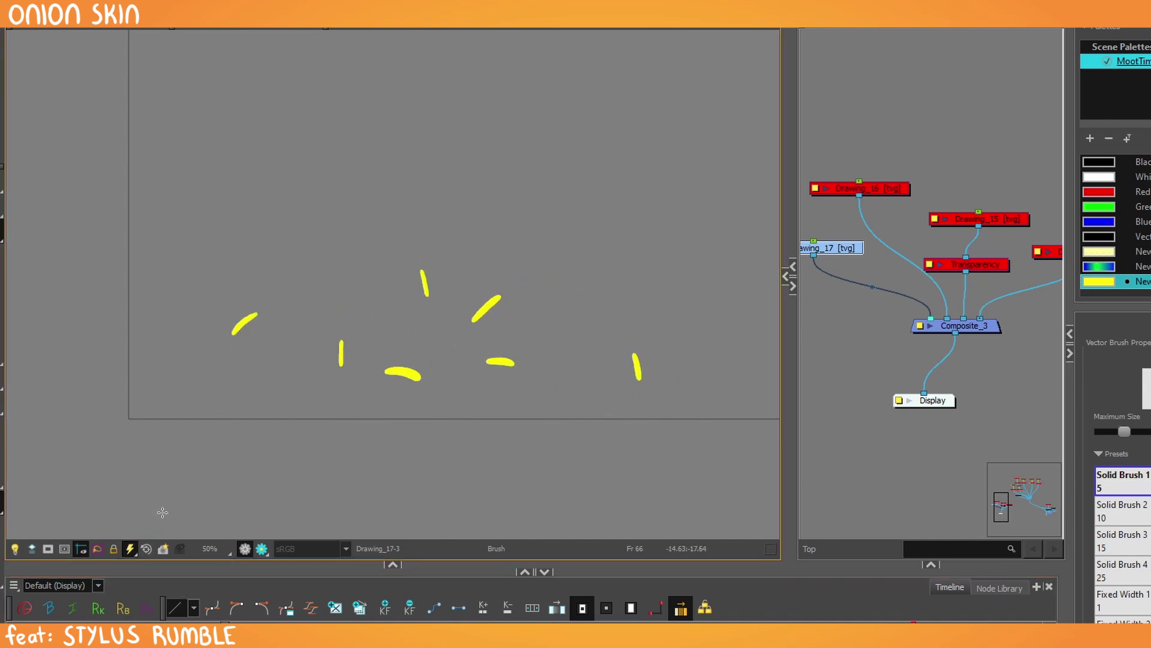
pyautogui.press('2')
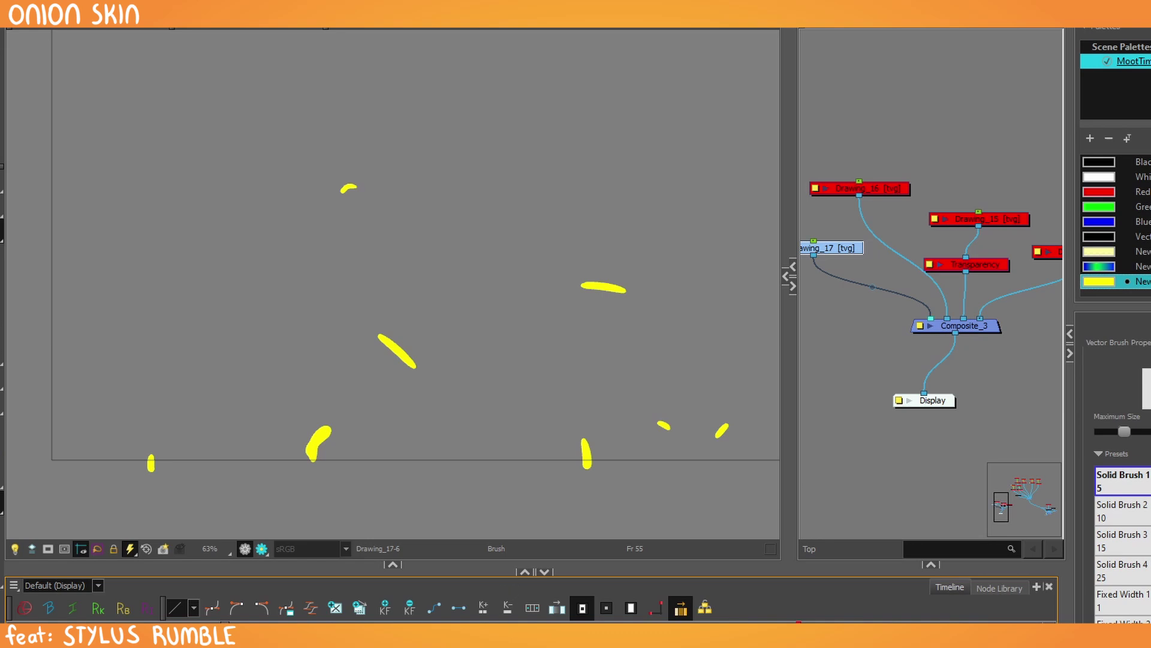
pyautogui.moveTo(436, 639)
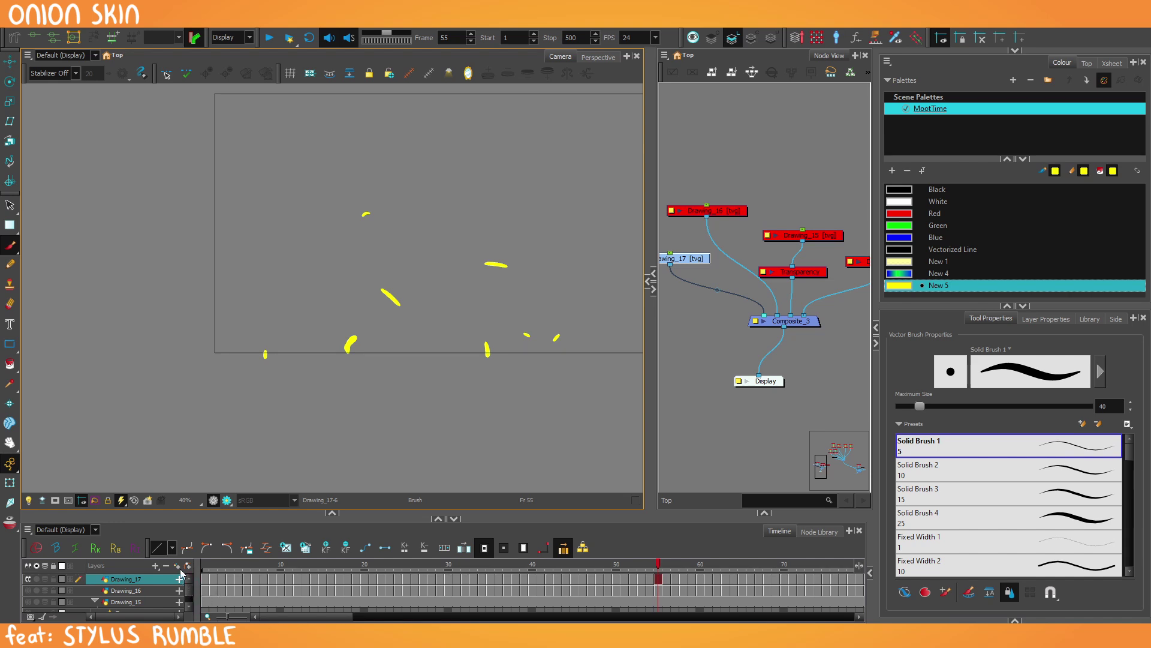
pyautogui.click(636, 544)
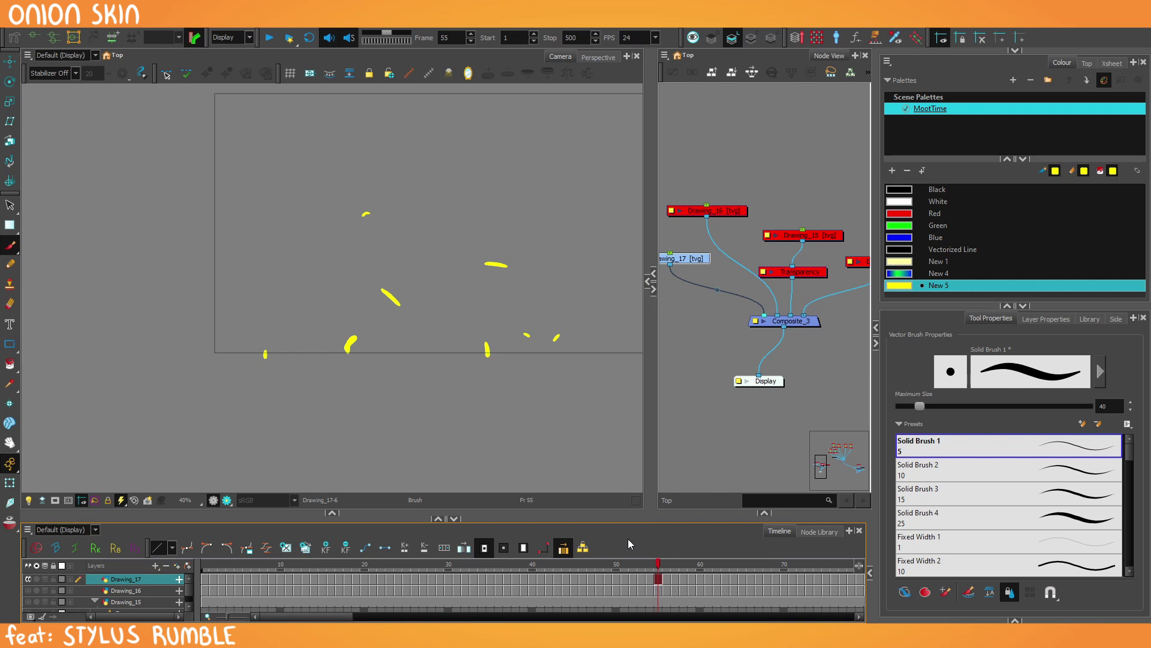
pyautogui.click(218, 430)
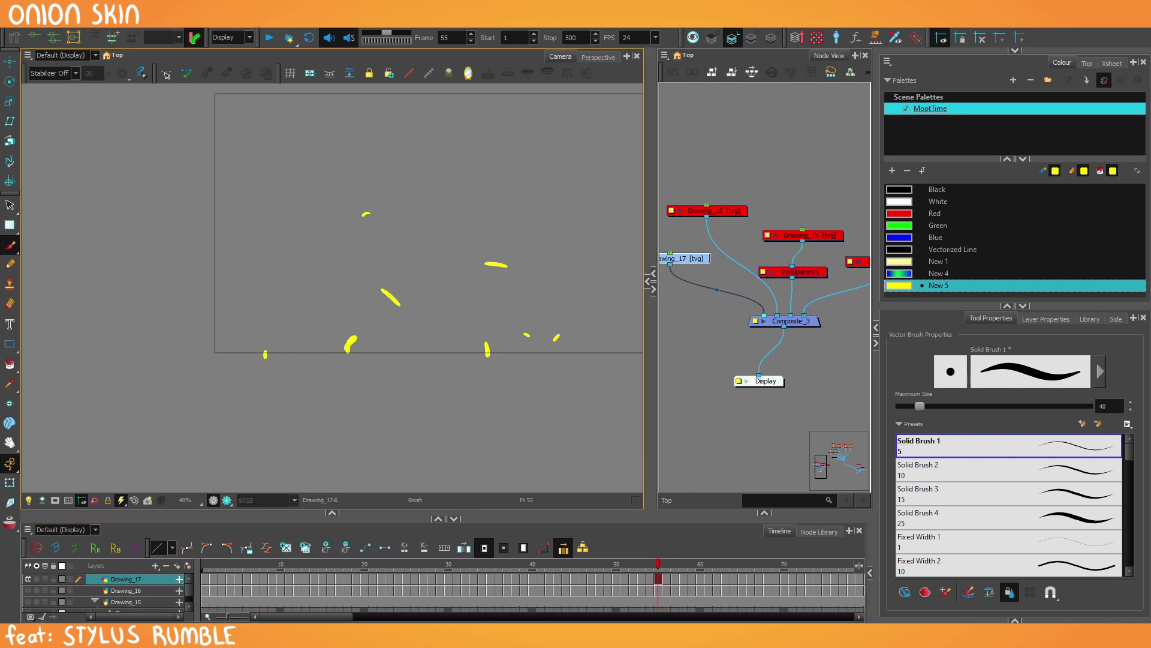
pyautogui.moveTo(539, 580); pyautogui.dragTo(533, 579)
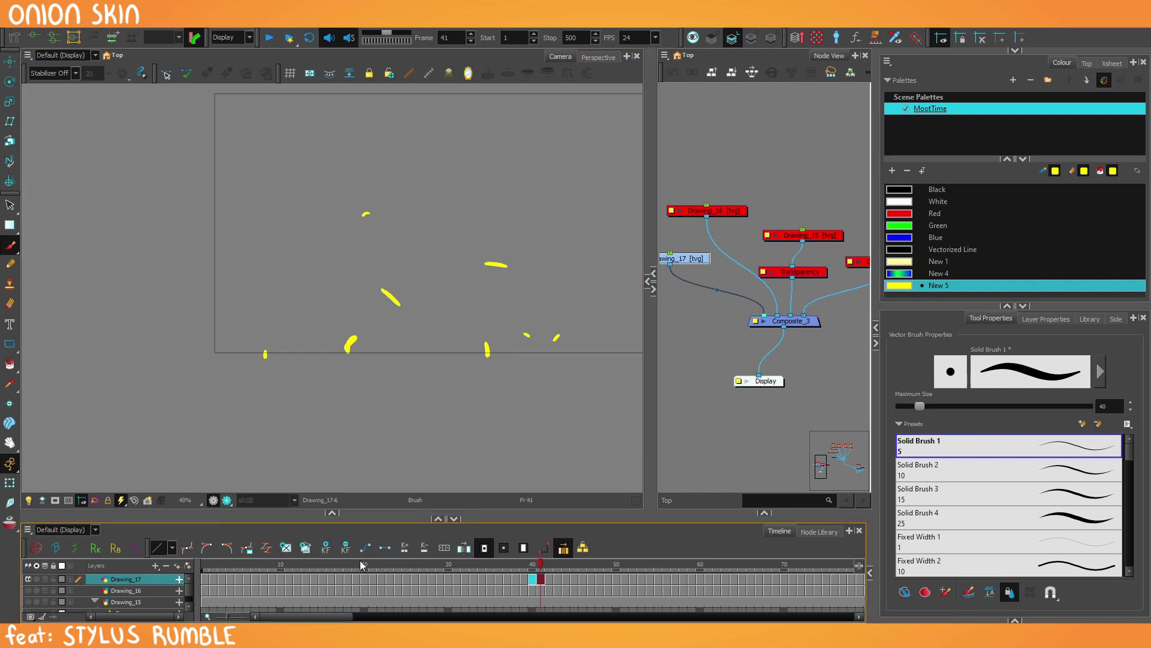
pyautogui.click(530, 580)
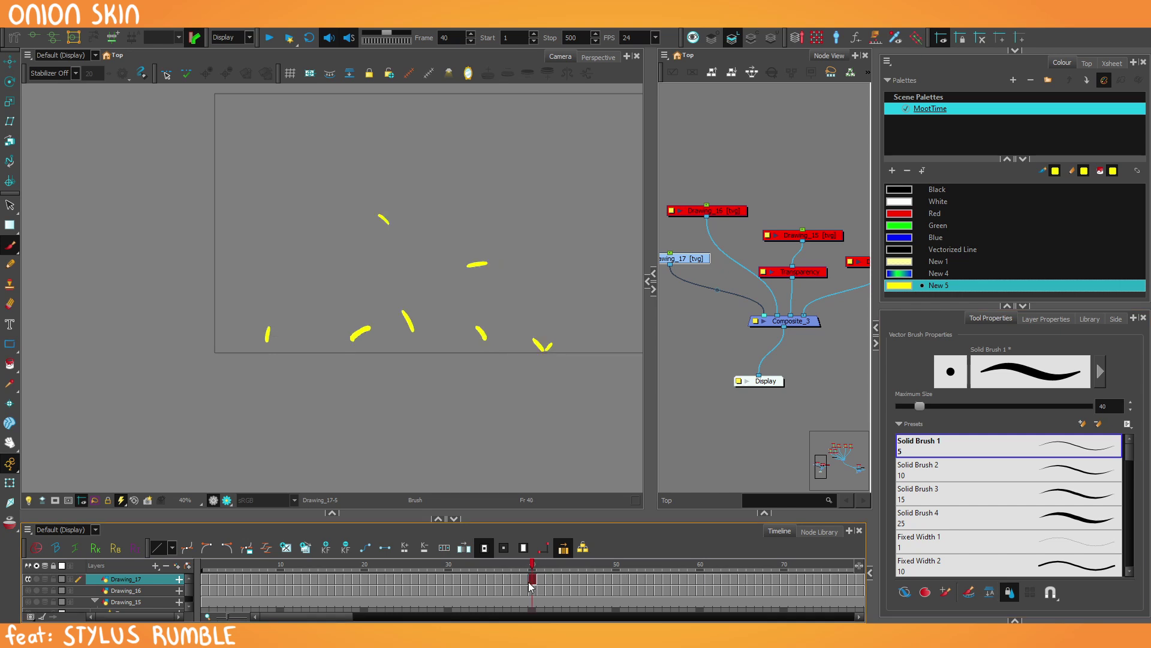
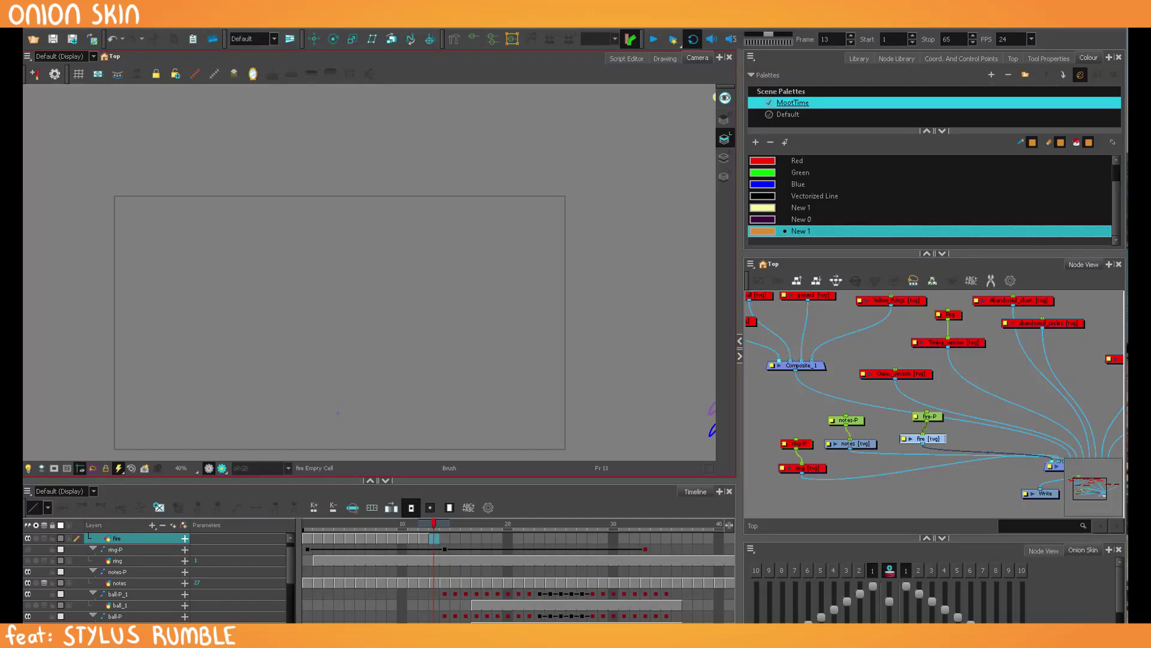
# Repeat the fire layer's 12-drawing block from frame 13 onward and return to frame 1.
pyautogui.moveTo(305, 537); pyautogui.dragTo(428, 550)
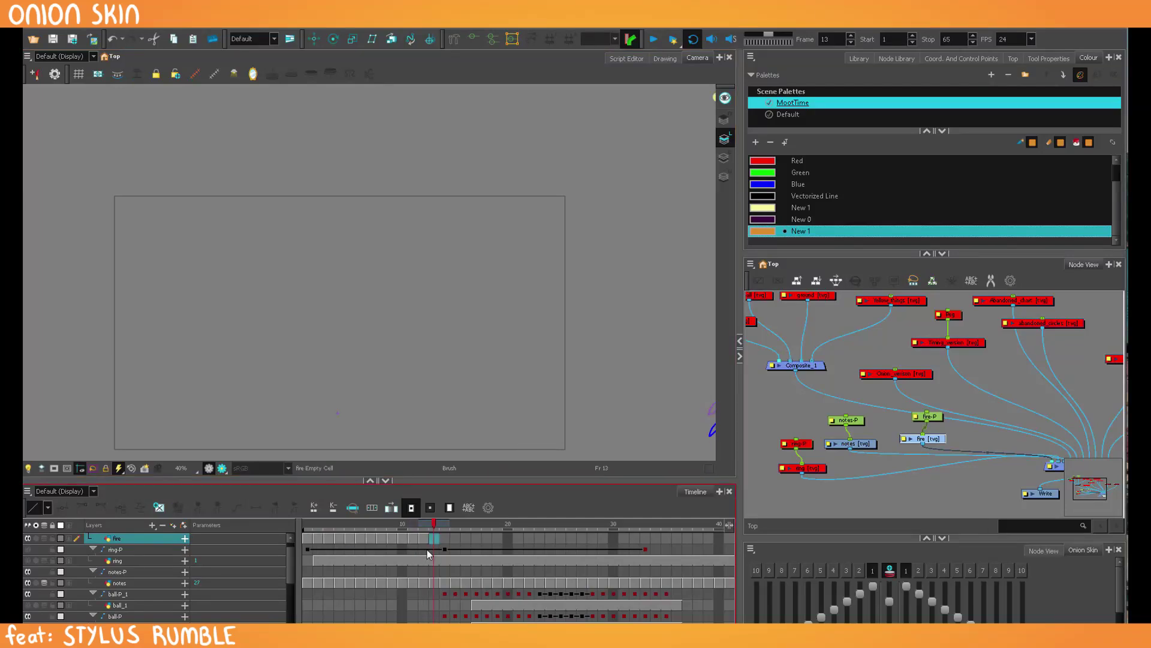
pyautogui.hotkey('ctrl', 'b')
pyautogui.click(753, 477)
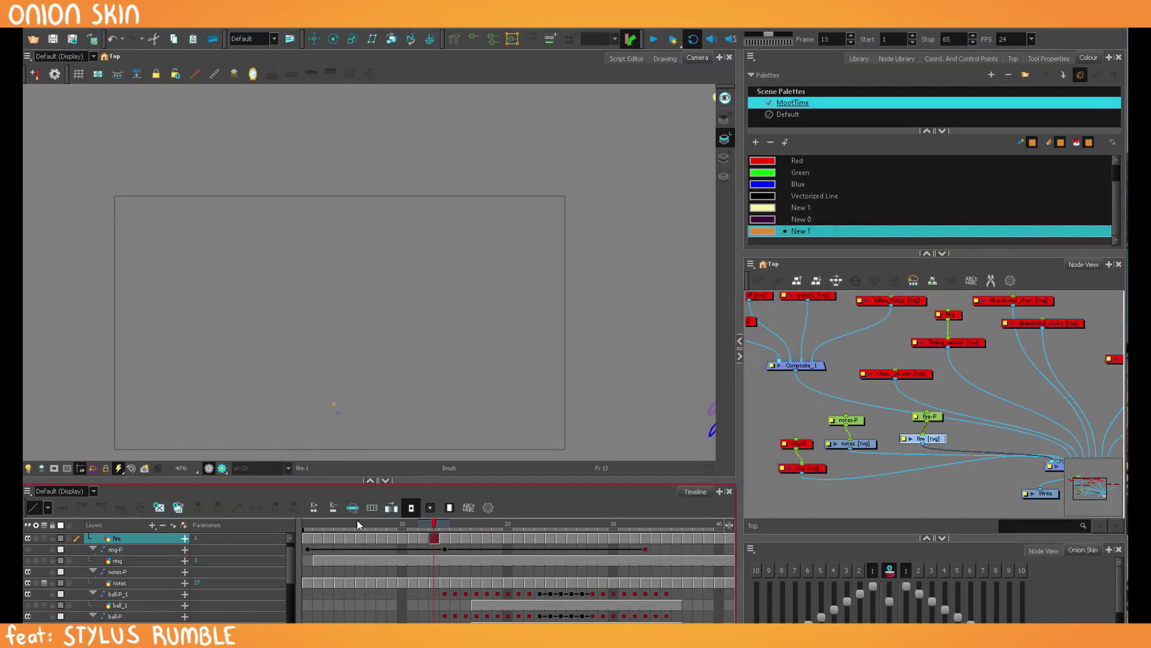
pyautogui.moveTo(358, 525)
pyautogui.mouseDown()
pyautogui.moveTo(315, 526)
pyautogui.moveTo(339, 525)
pyautogui.mouseUp()
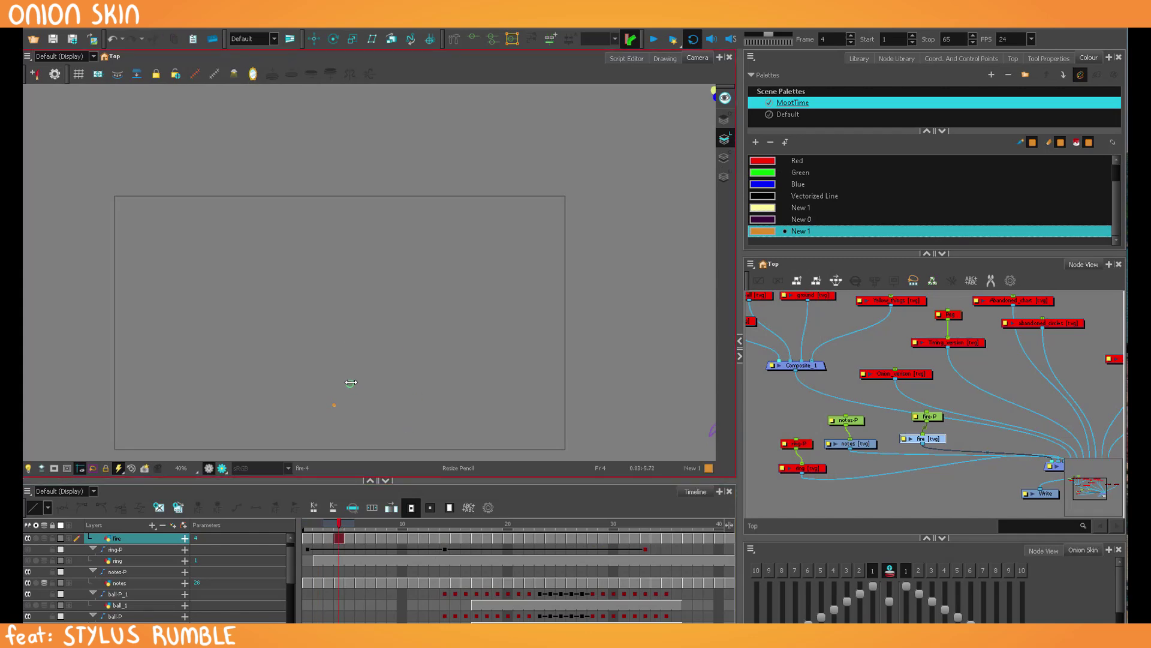
pyautogui.moveTo(352, 382); pyautogui.dragTo(371, 338)
pyautogui.click(308, 525)
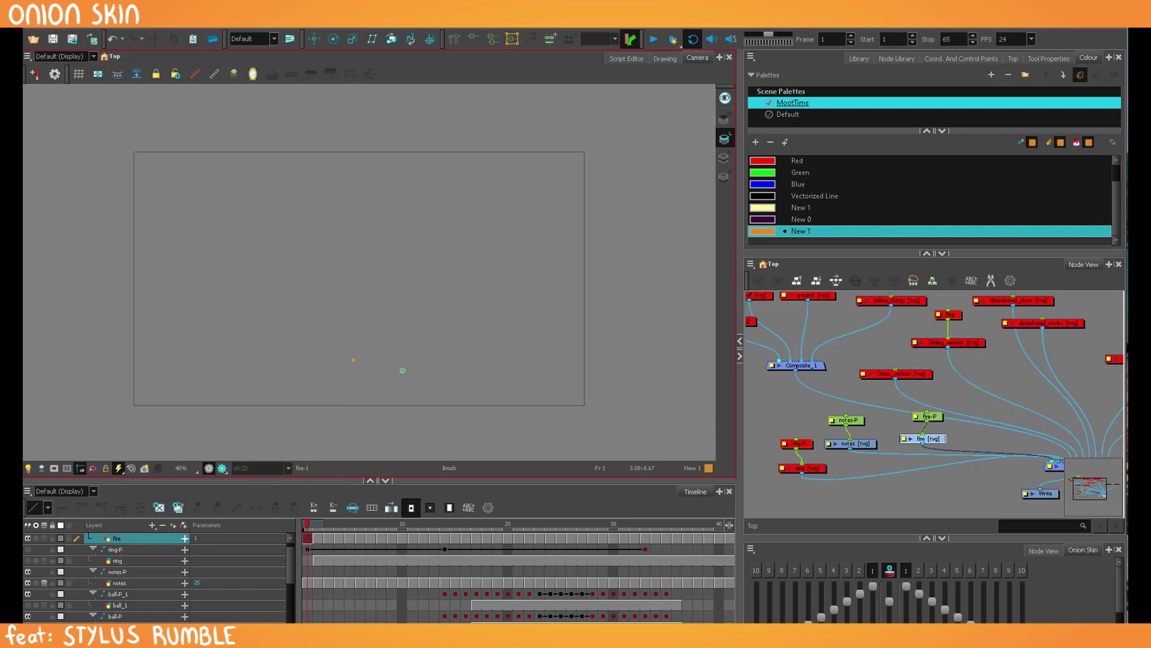
pyautogui.moveTo(404, 368); pyautogui.dragTo(412, 378)
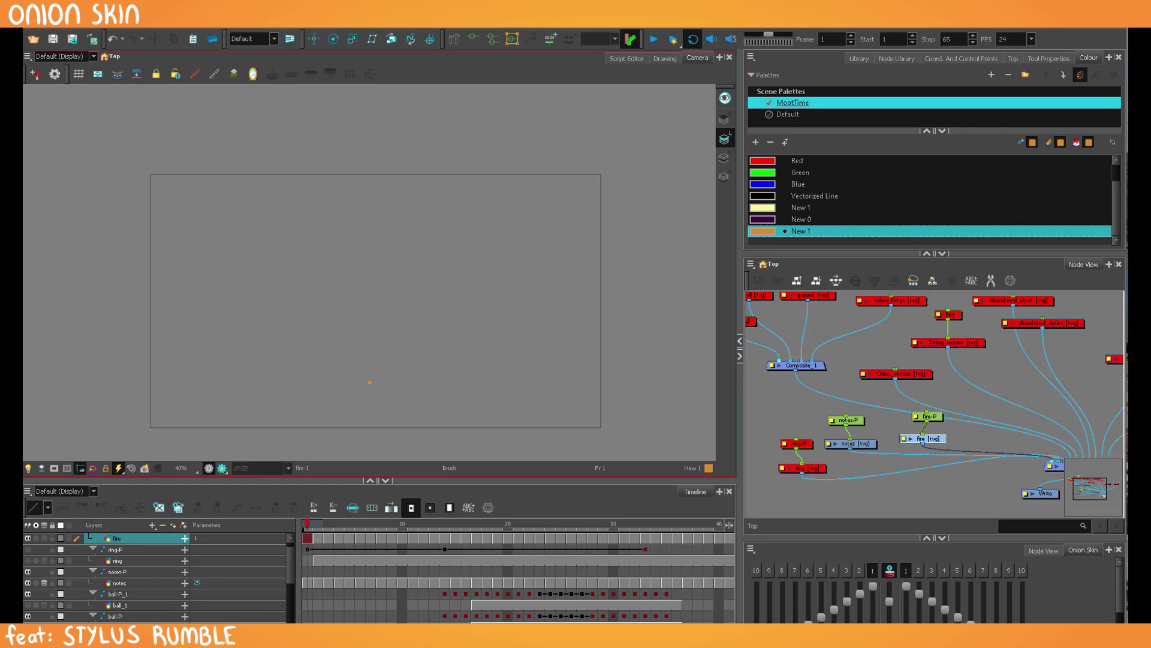
# Across frames 1 to 8 of the fire layer, outline and fill a slim orange flame lick rising from the base dot.
pyautogui.scroll(2, 339, 355)
pyautogui.press('.')
pyautogui.press('.')
pyautogui.press('.')
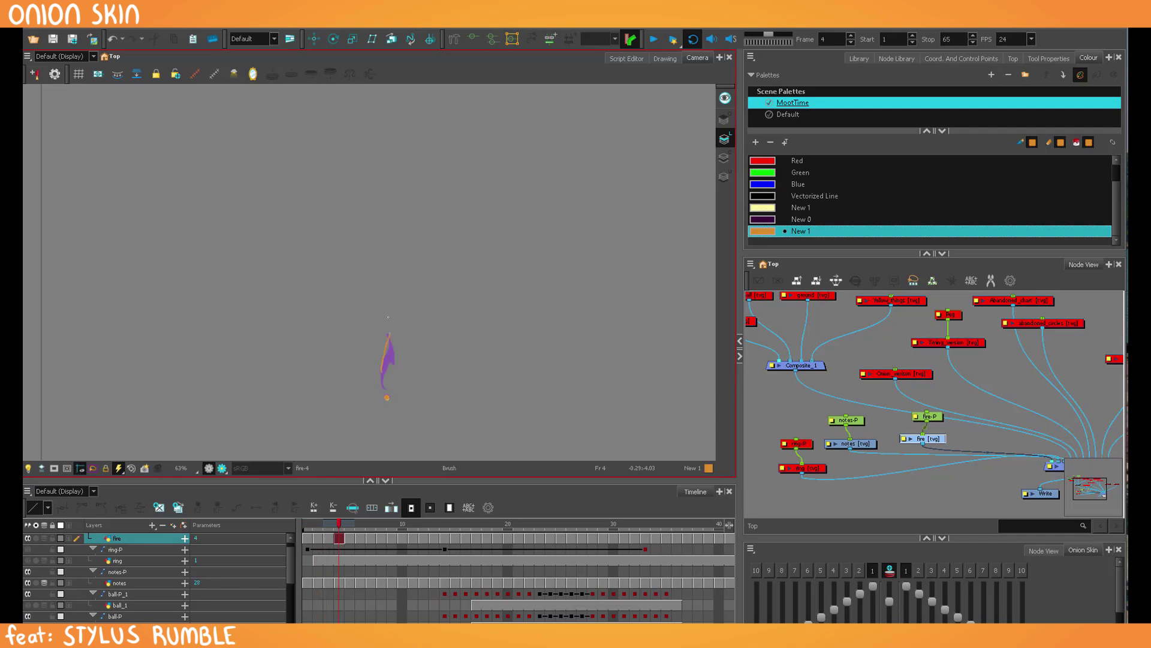
pyautogui.hotkey('alt', 'i')
pyautogui.press('.')
pyautogui.press('.')
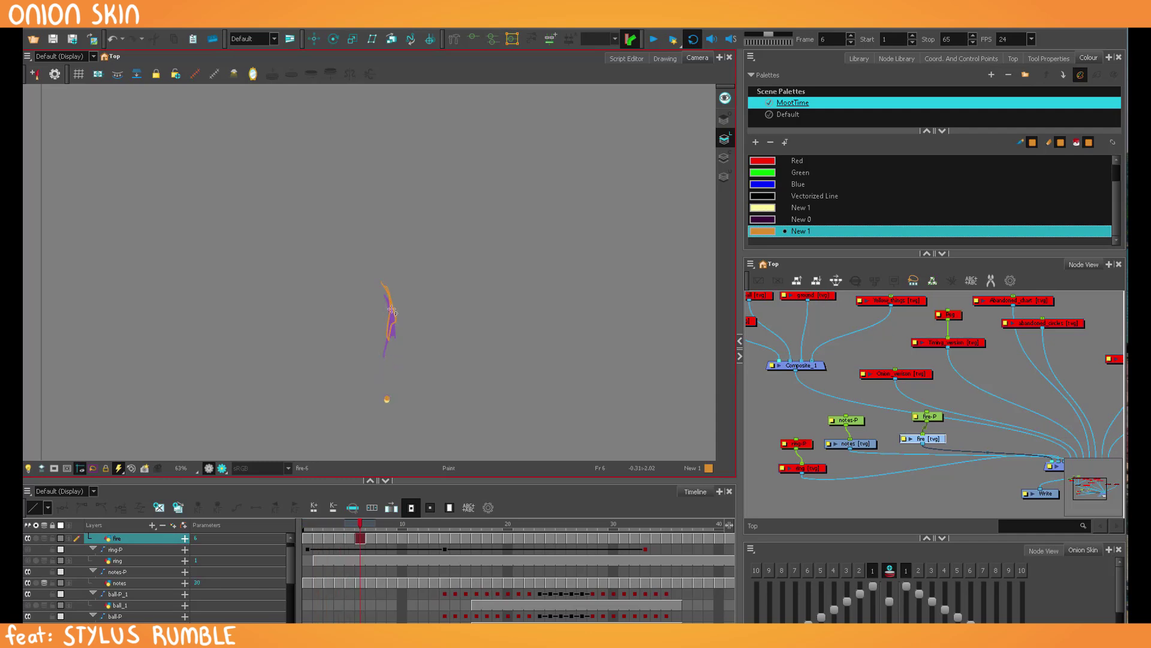
pyautogui.press('.')
pyautogui.press('.')
# From frame 9 onward, paint the detached flame lick as it drifts upward and shrinks away.
pyautogui.hotkey('alt', 'b')
pyautogui.press('.')
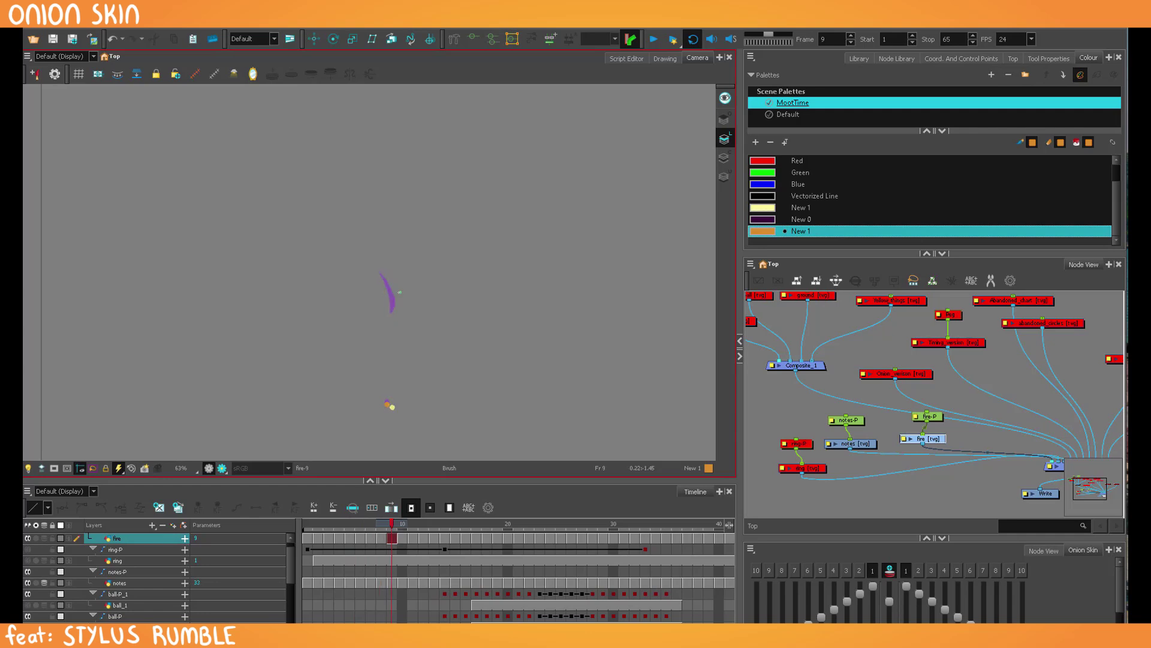
pyautogui.moveTo(393, 273); pyautogui.dragTo(407, 310)
pyautogui.press('.')
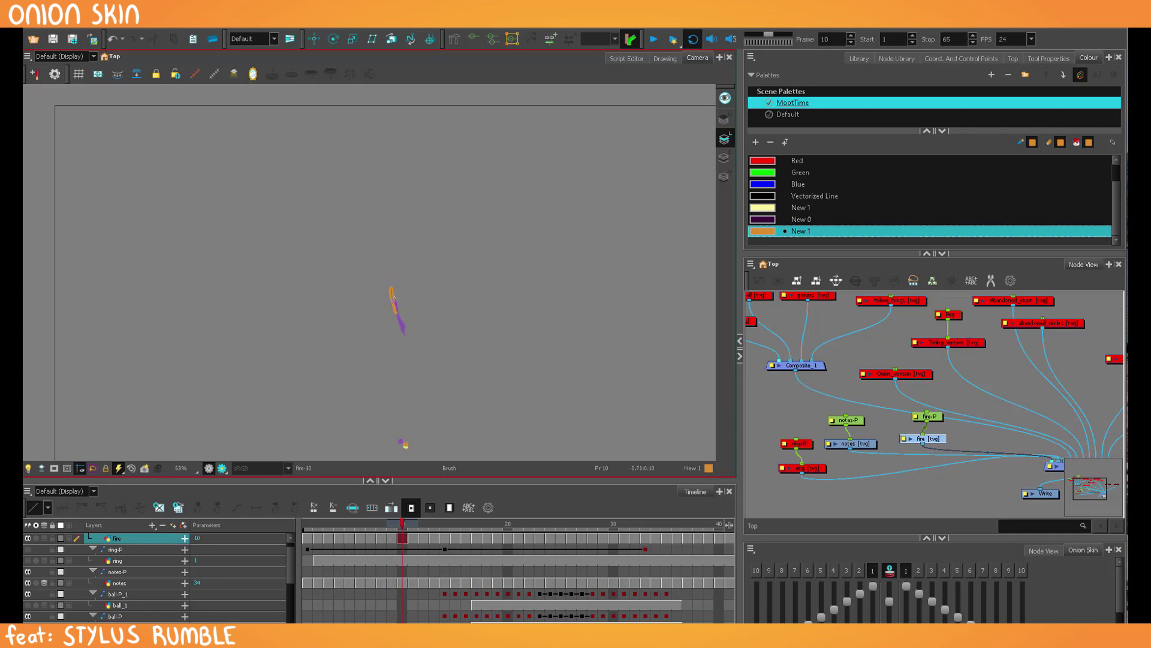
pyautogui.press('.')
pyautogui.press('.')
pyautogui.hotkey('alt', 'b')
pyautogui.press('.')
pyautogui.press('.')
pyautogui.moveTo(410, 320); pyautogui.dragTo(401, 273)
# Starting again from frame 1, paint a second orange flame lick swelling up from the base dot through frame 4.
pyautogui.click(307, 525)
pyautogui.press('.')
pyautogui.press('.')
pyautogui.click(307, 526)
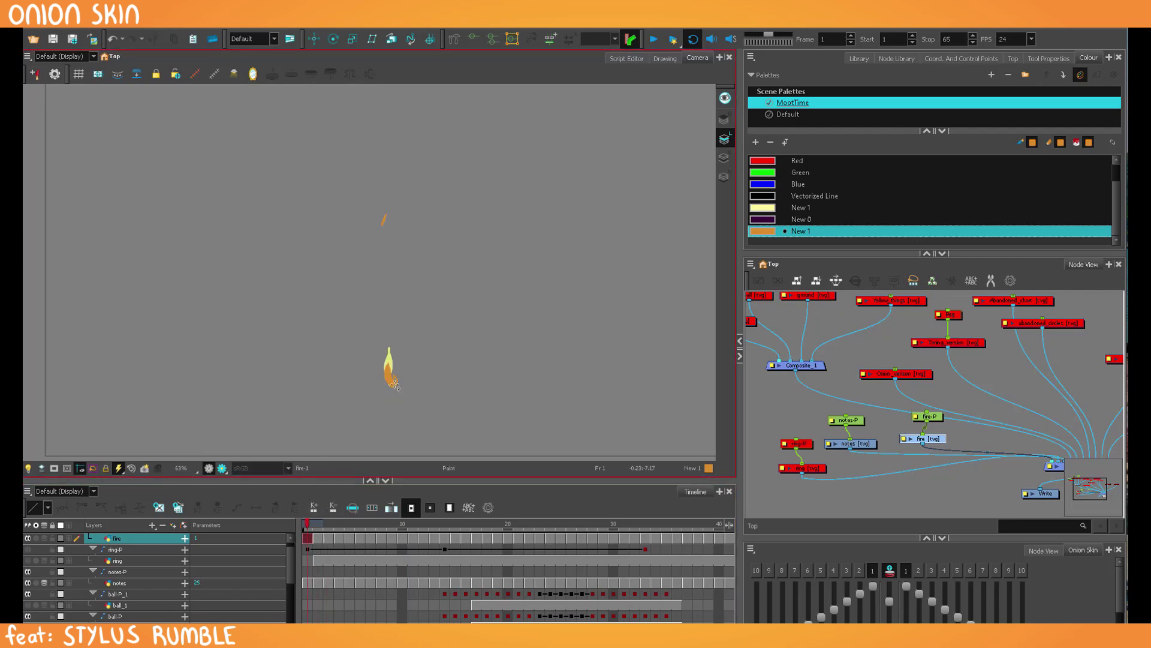
pyautogui.press('.')
pyautogui.press('.')
pyautogui.press(',')
pyautogui.press('.')
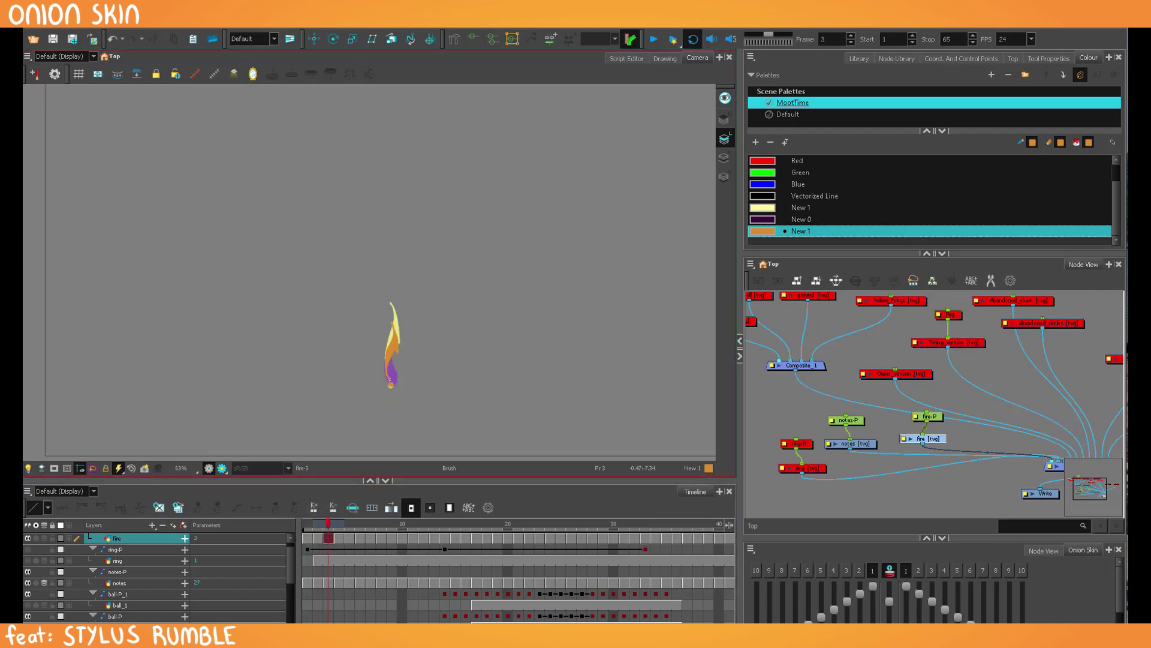
pyautogui.press('.')
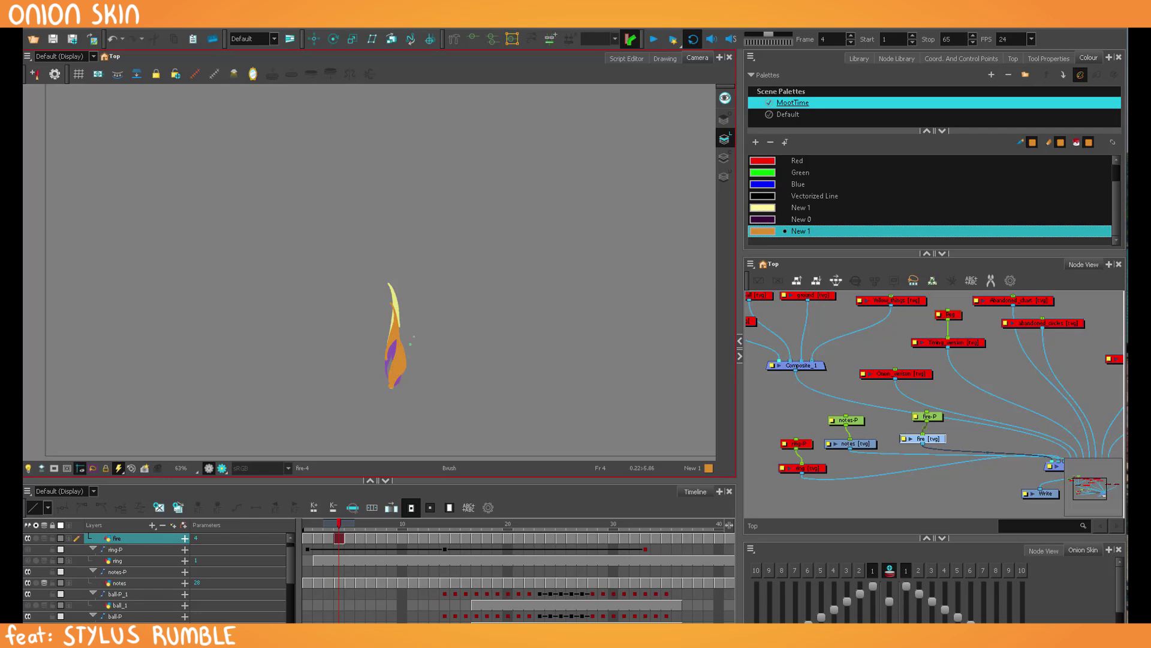
# From frame 5 to 12 of the fire layer, paint the second orange lick stretching upward and detaching from the base.
pyautogui.press('.')
pyautogui.press('.')
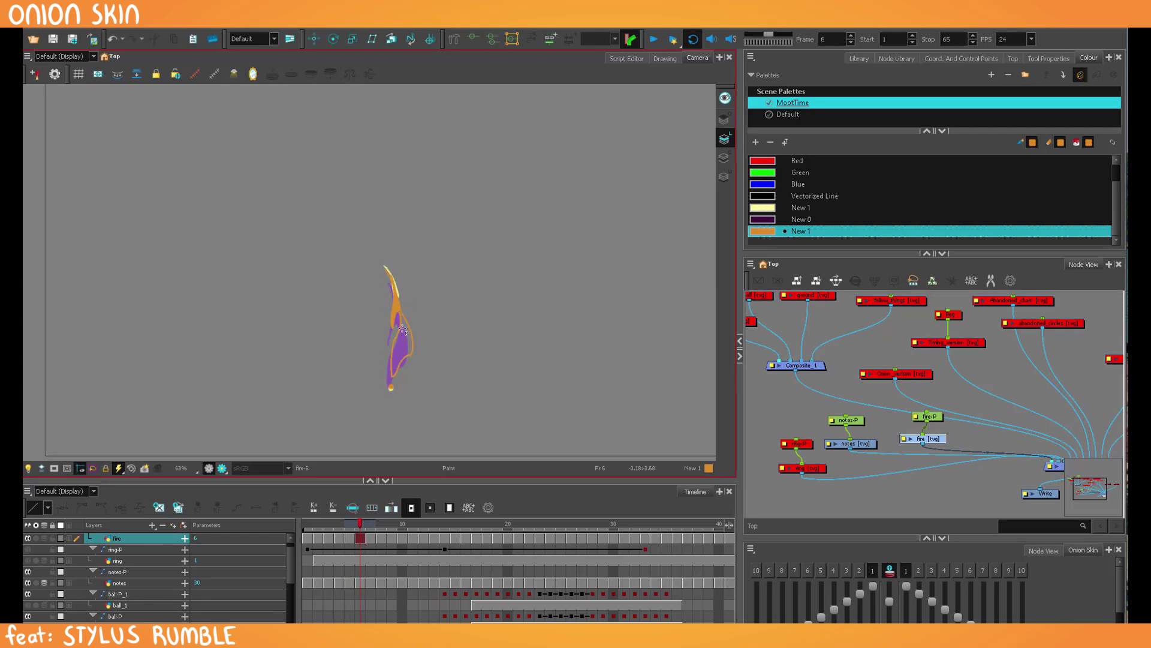
pyautogui.press('.')
pyautogui.press('.')
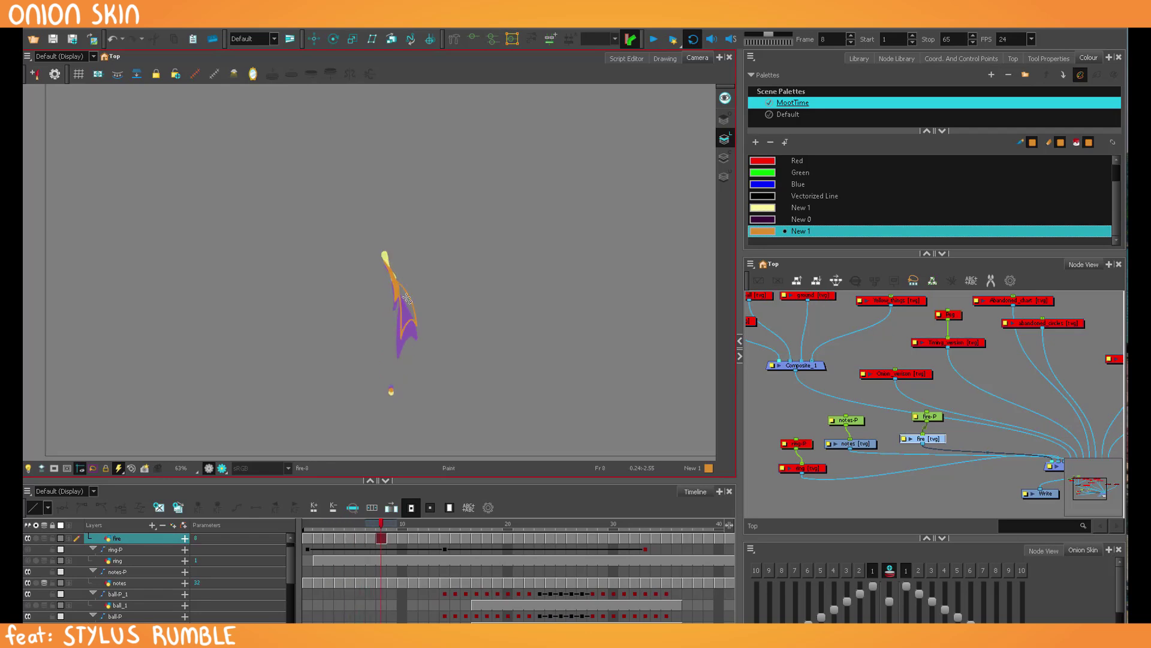
pyautogui.press('.')
pyautogui.press('.')
pyautogui.press('.')
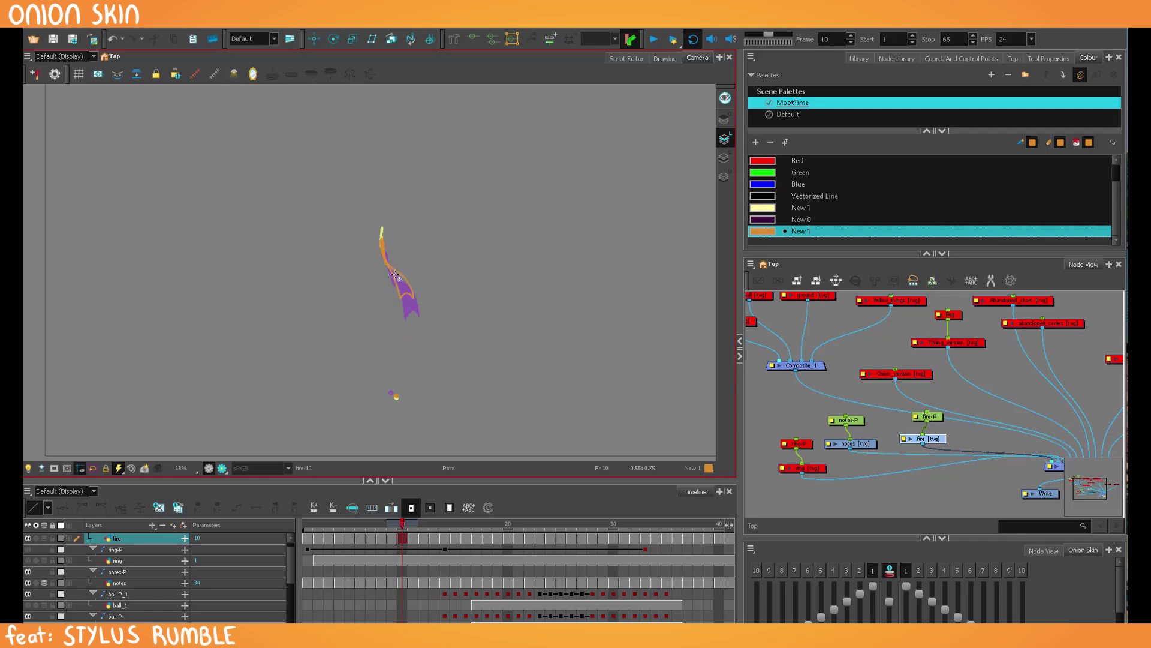
pyautogui.press('.')
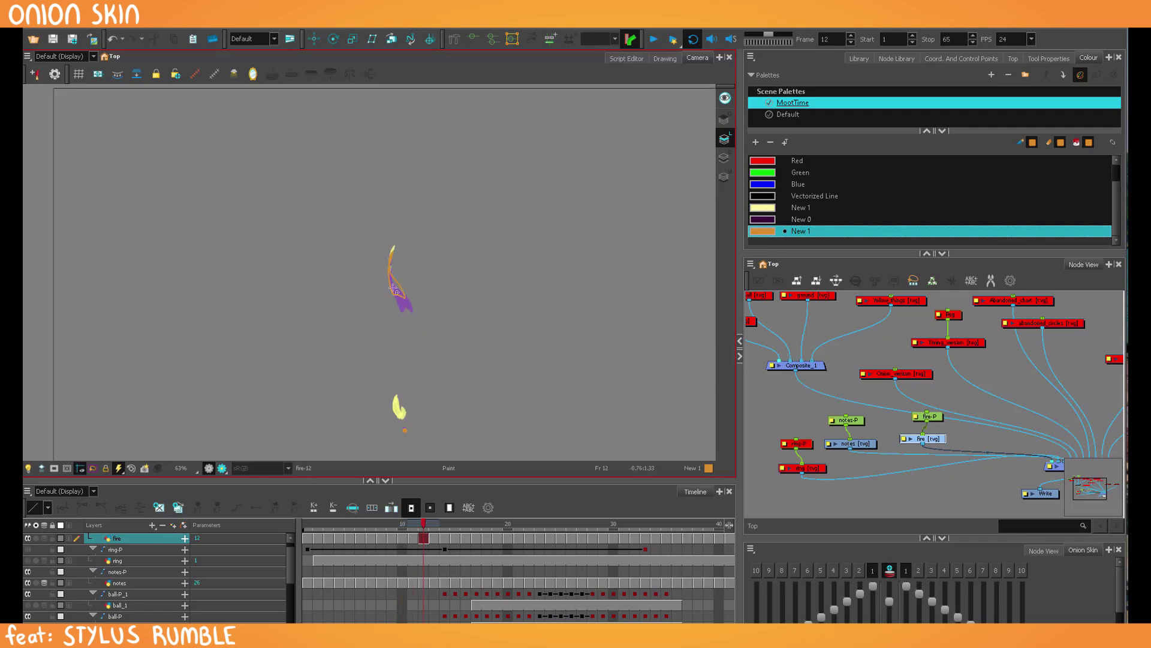
# From frame 13 onward, paint the detached second lick shrinking into a small wisp as it drifts up.
pyautogui.press('.')
pyautogui.press('.')
pyautogui.press('.')
pyautogui.press('.')
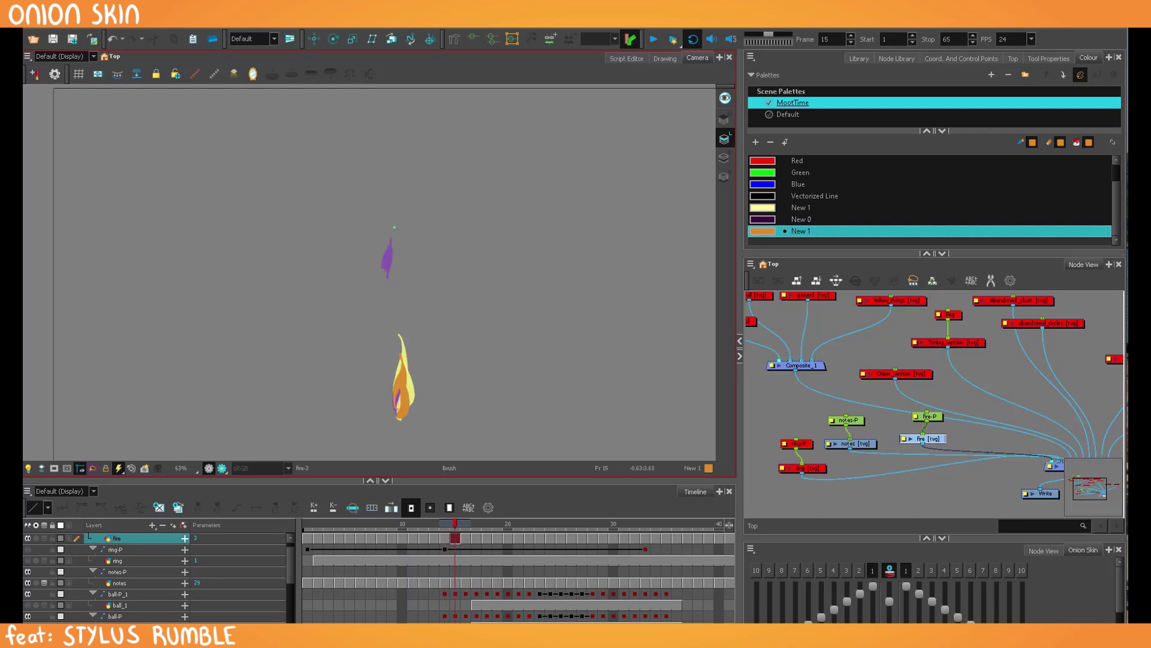
pyautogui.press('.')
pyautogui.press('.')
pyautogui.press('.')
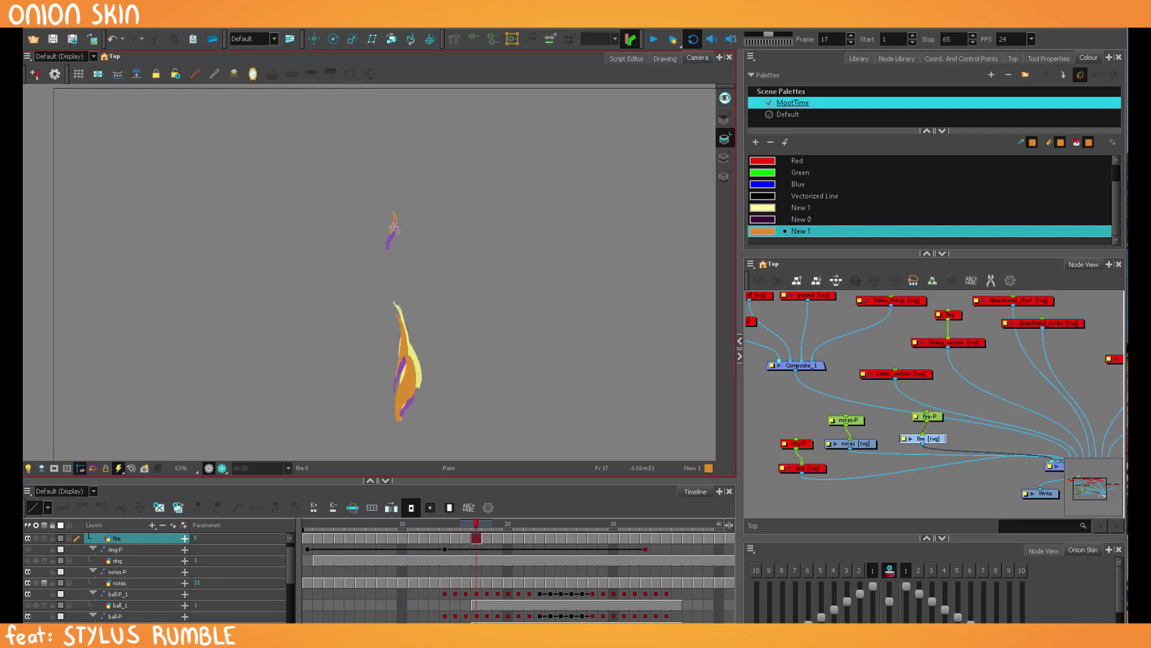
# Starting again from frame 4, paint a third orange lick growing from the base and lifting off by frame 9.
pyautogui.click(338, 526)
pyautogui.moveTo(396, 384); pyautogui.dragTo(391, 358)
pyautogui.moveTo(389, 373); pyautogui.dragTo(388, 393)
pyautogui.press('.')
pyautogui.press('.')
pyautogui.press('.')
pyautogui.press('.')
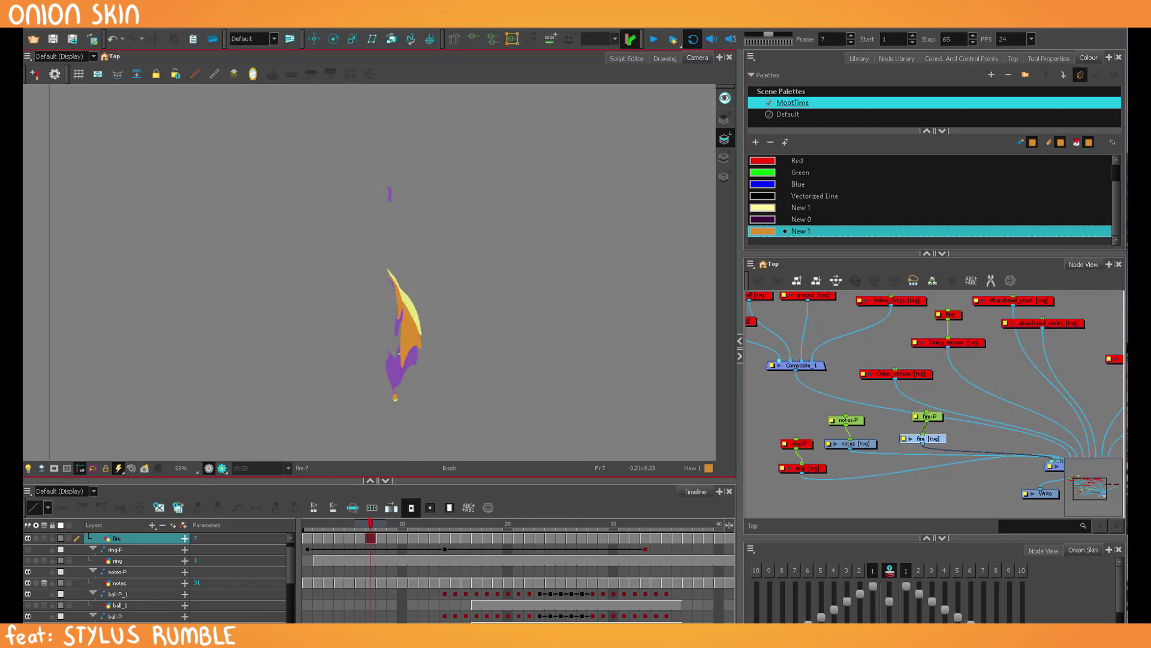
pyautogui.press('.')
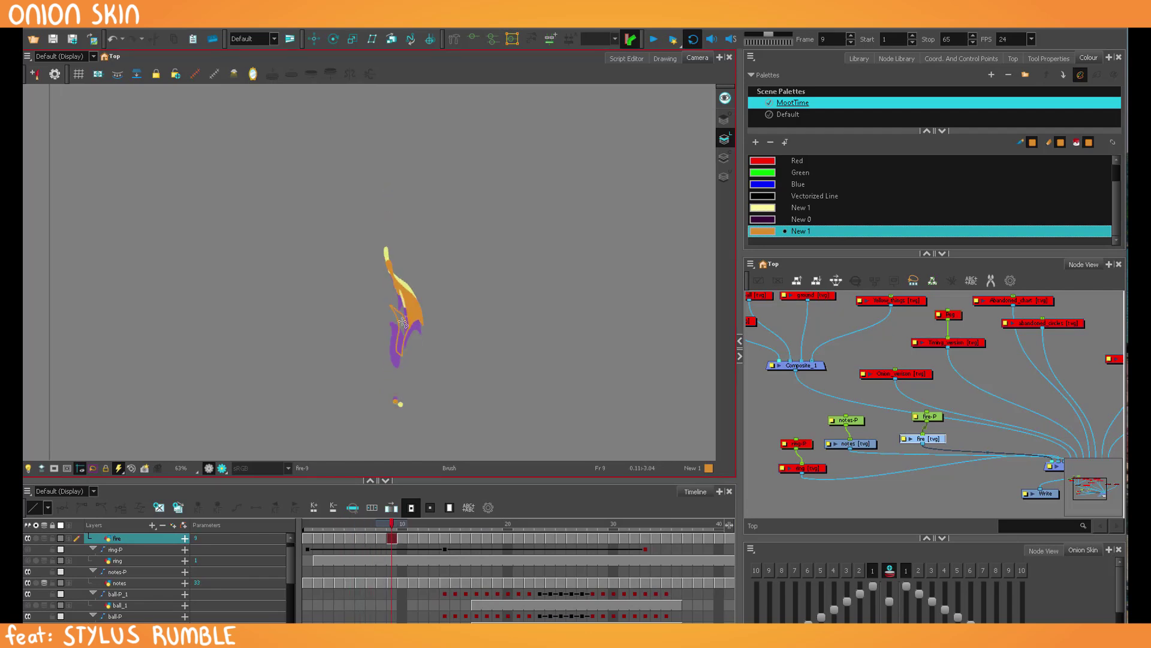
# From frame 10 to 15, paint the third lick rising above the base and breaking into separate tips.
pyautogui.press('.')
pyautogui.press(',')
pyautogui.press('.')
pyautogui.press('.')
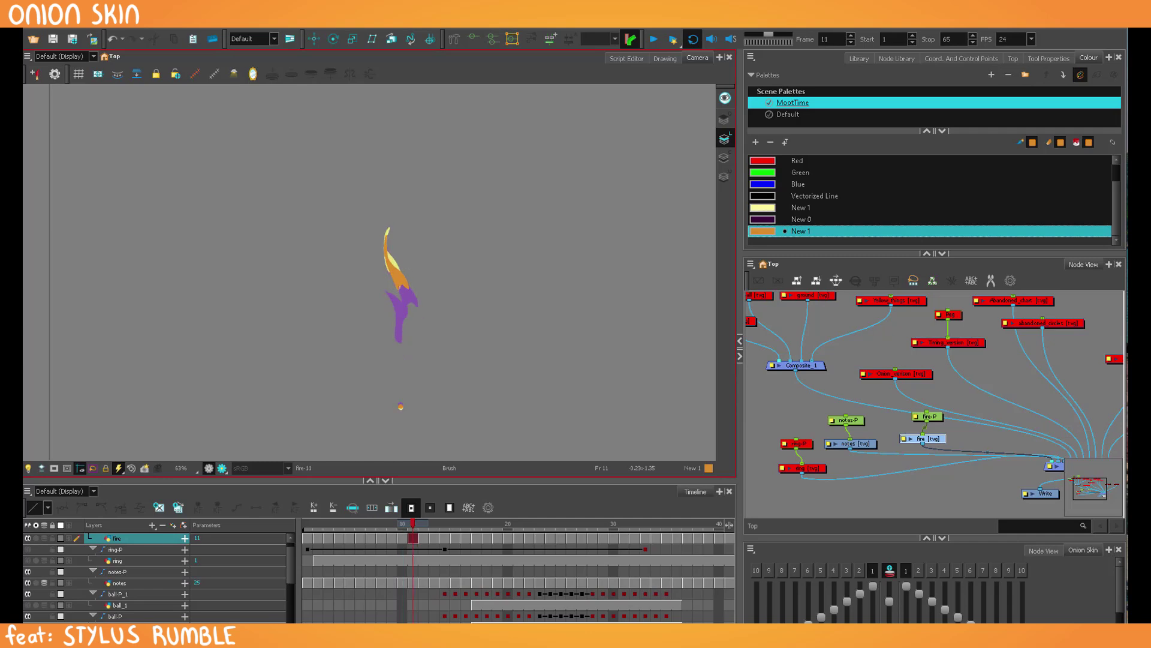
pyautogui.press('.')
pyautogui.press('.')
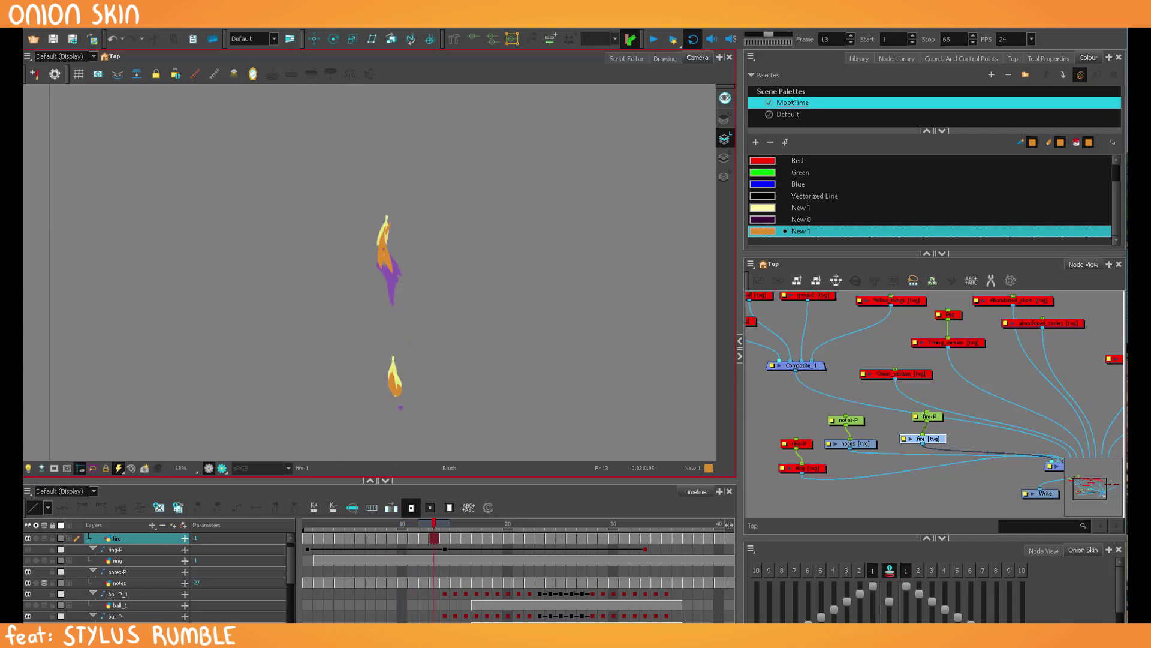
pyautogui.press('.')
pyautogui.press('.')
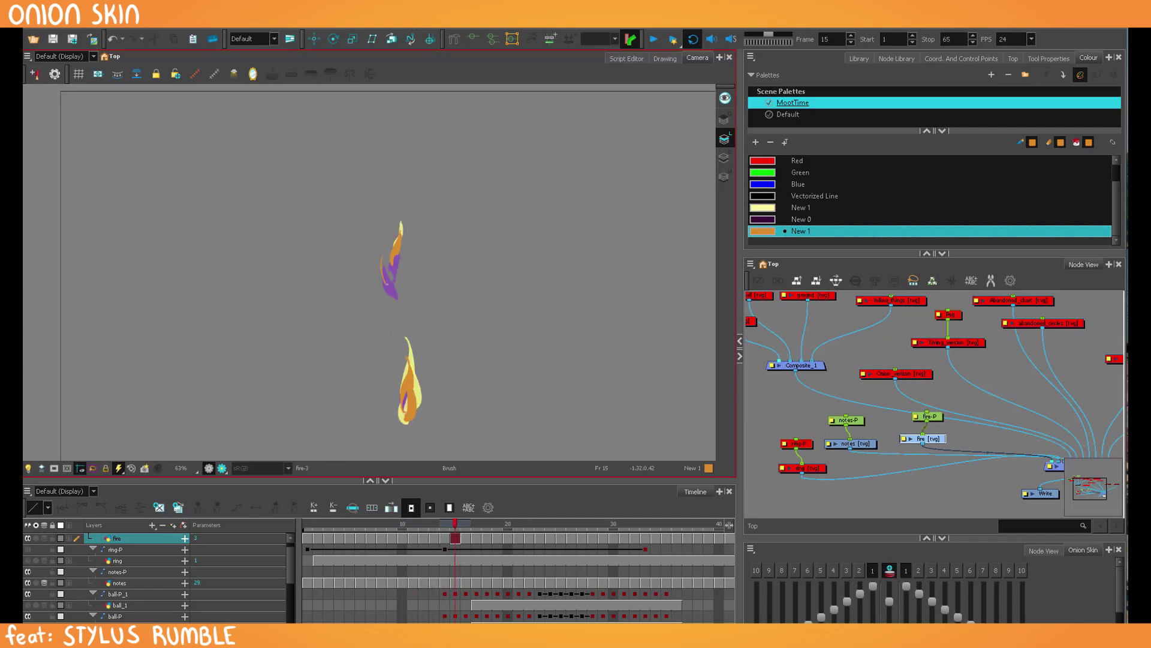
# From frame 16 to 19, paint the third lick's two detached wisps shrinking away at the top.
pyautogui.press('.')
pyautogui.press('.')
pyautogui.press(',')
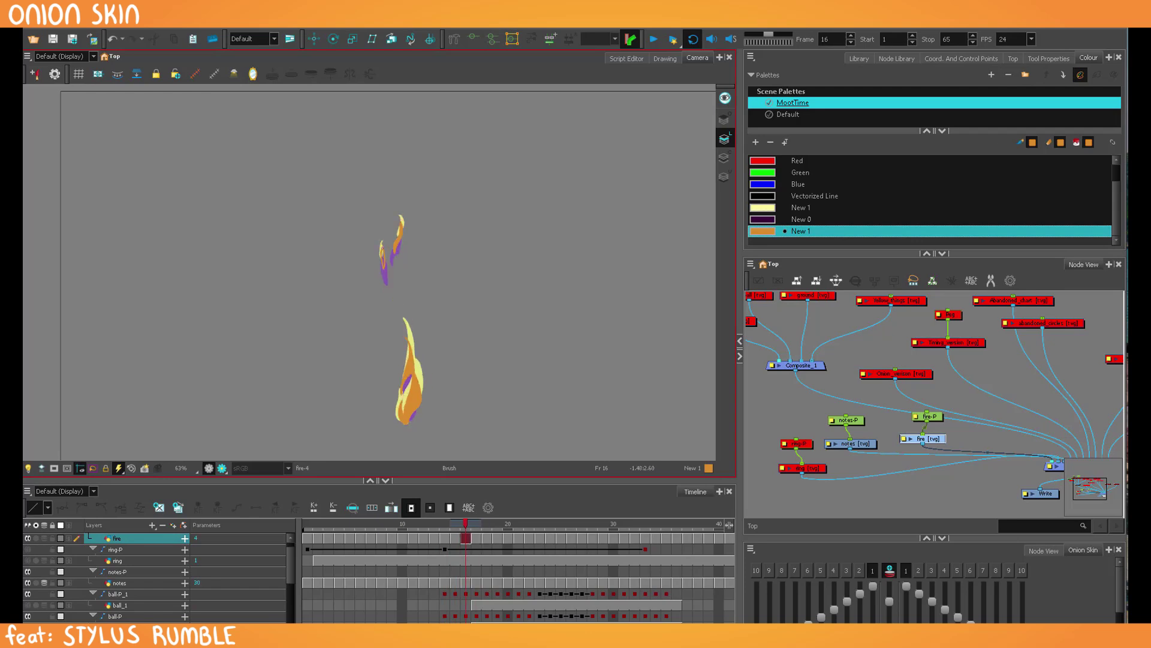
pyautogui.press('.')
pyautogui.press('.')
pyautogui.press('.')
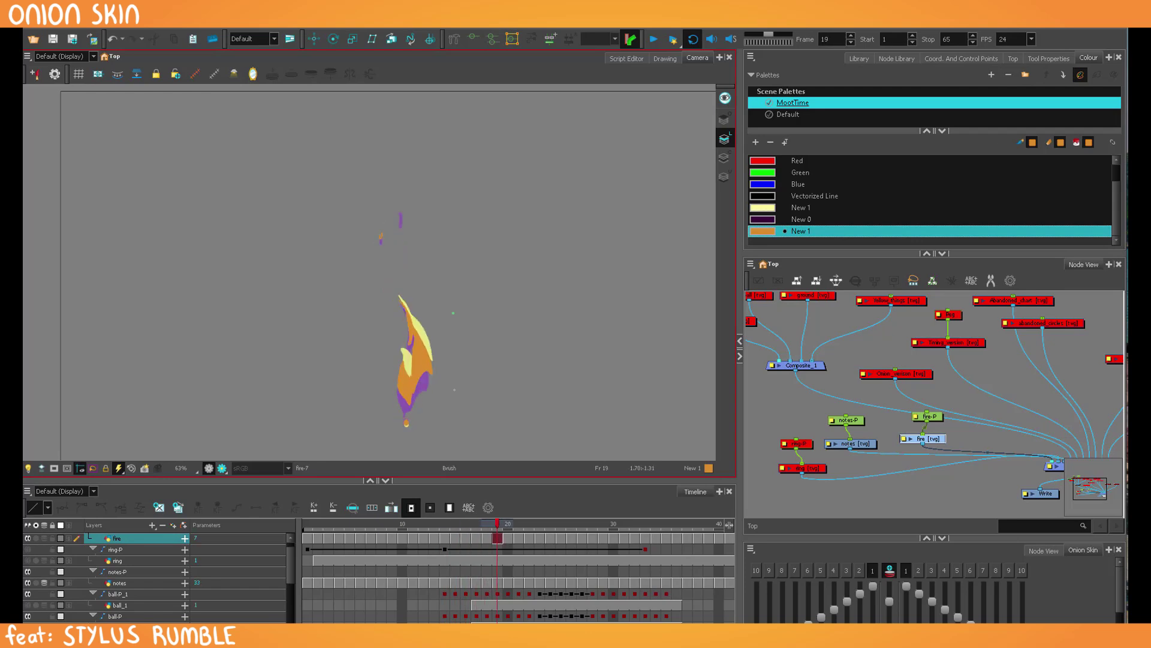
# From frame 20 to 24, outline and fill a fourth orange lick along the lower right side of the flame.
pyautogui.moveTo(414, 525); pyautogui.dragTo(508, 526)
pyautogui.press(',')
pyautogui.press('.')
pyautogui.press('.')
pyautogui.press('.')
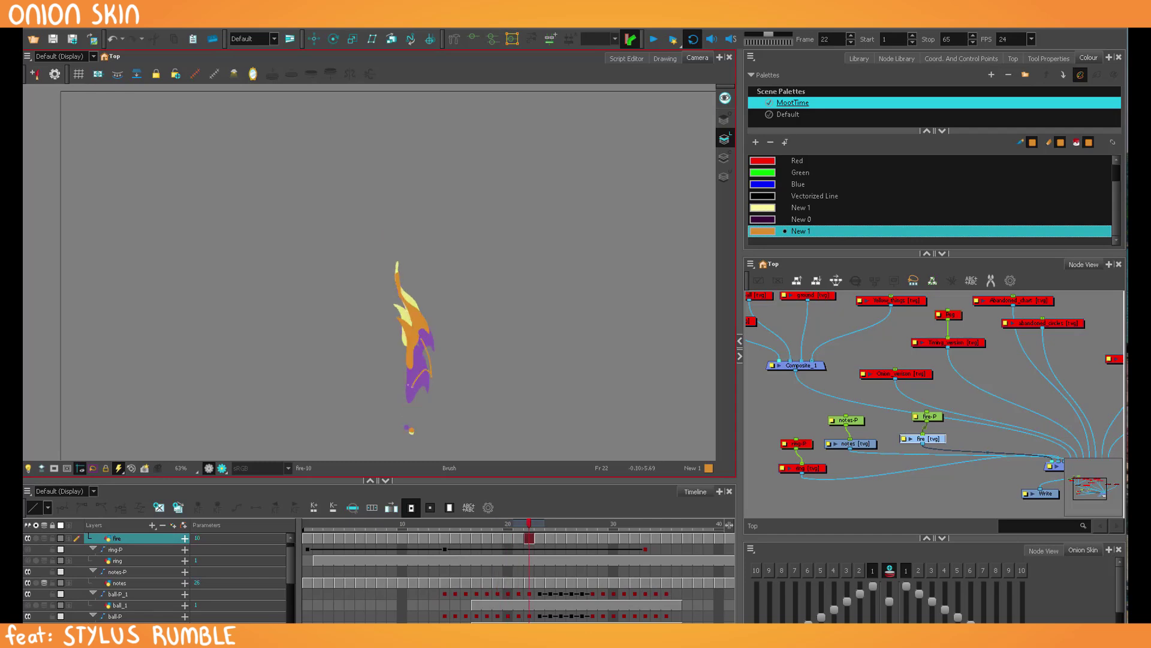
pyautogui.press('.')
pyautogui.press('.')
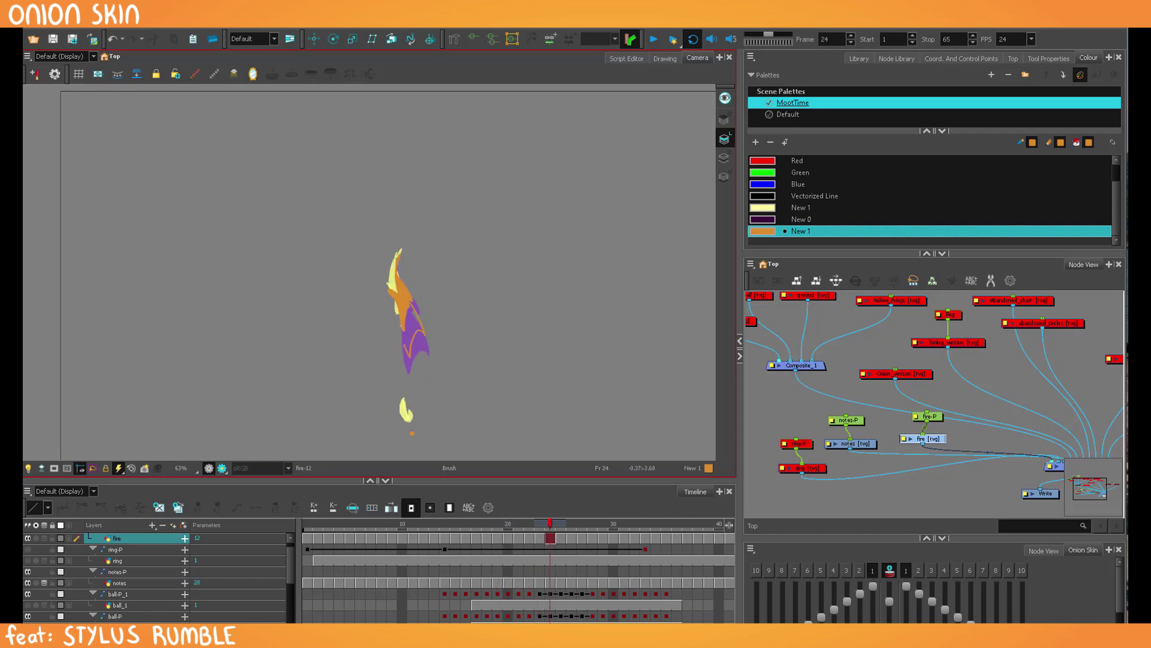
# From frame 25 to 28, paint the fourth lick as a forked shape rising toward the tips of the flame.
pyautogui.press('.')
pyautogui.hotkey('alt', 'i')
pyautogui.press('.')
pyautogui.press('.')
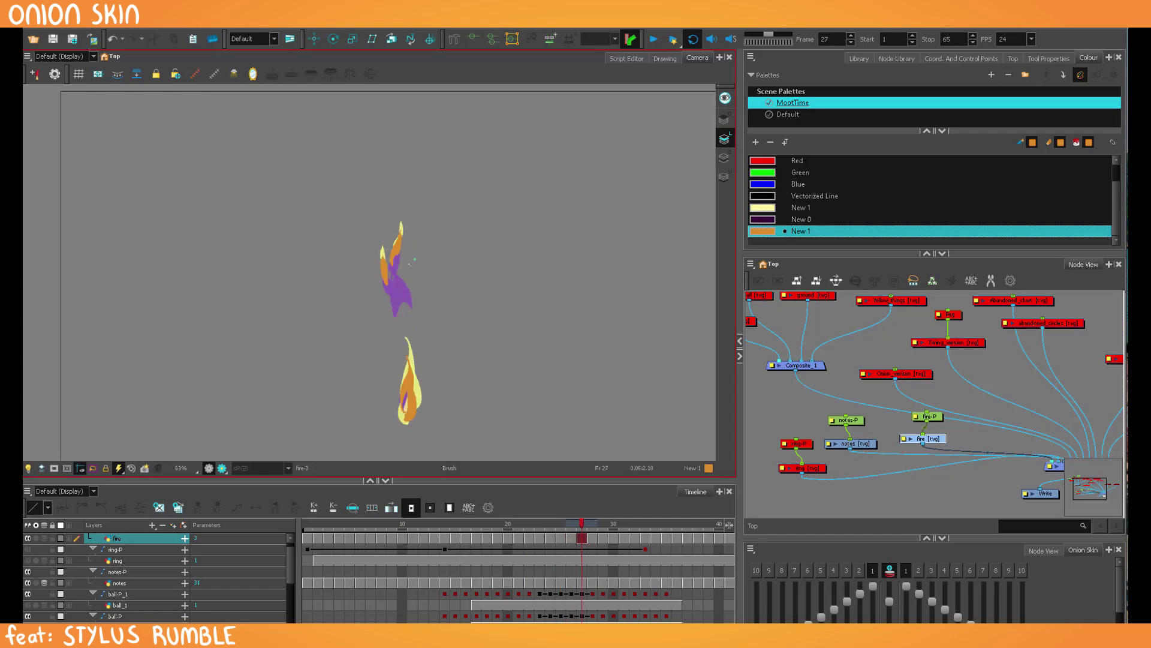
pyautogui.hotkey('alt', 'b')
pyautogui.press('.')
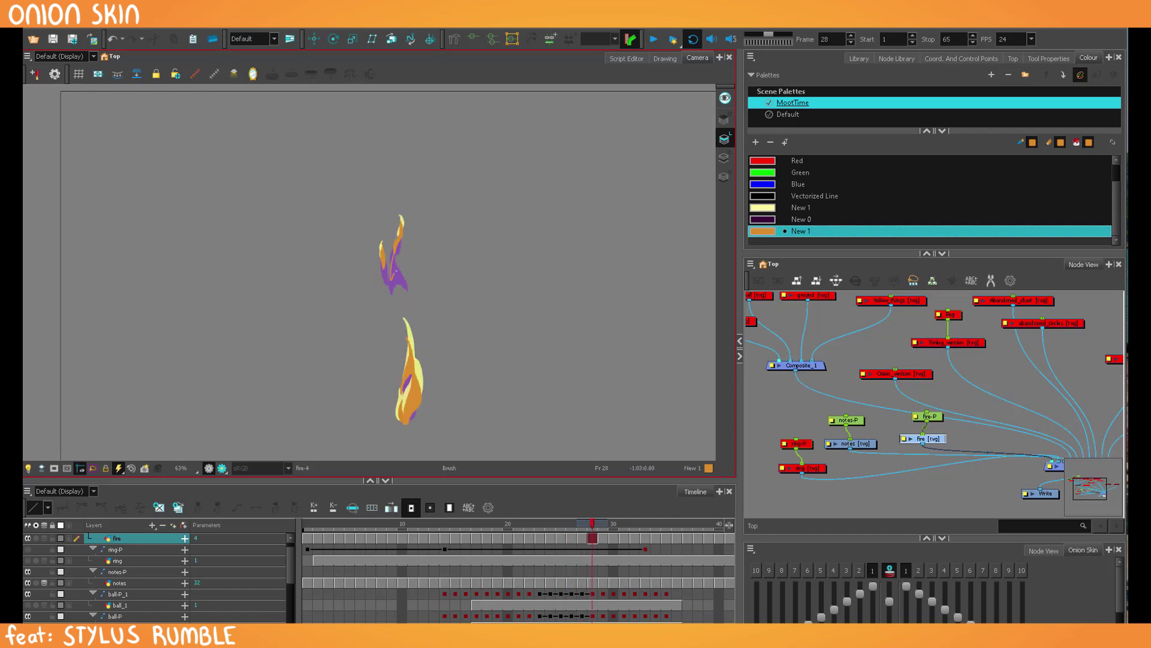
# From frame 29 to 33, paint the fourth lick narrowing into a small fading wisp at the top.
pyautogui.press('.')
pyautogui.hotkey('alt', 'b')
pyautogui.press('.')
pyautogui.hotkey('alt', 'b')
pyautogui.press('.')
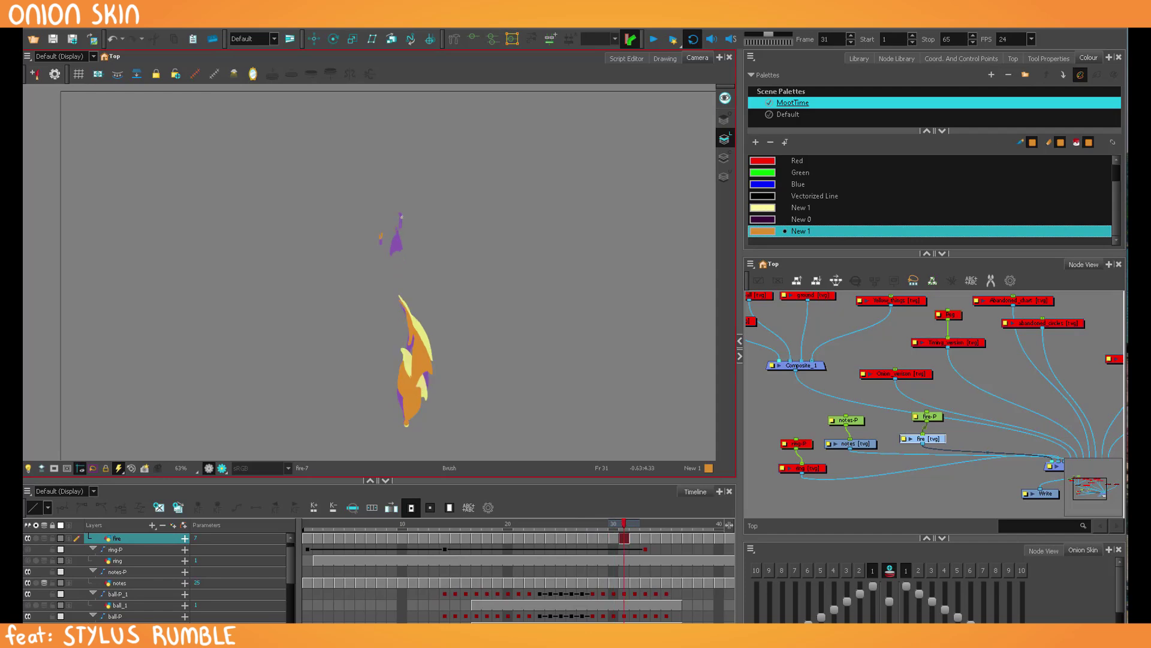
pyautogui.click(398, 235)
pyautogui.press('.')
pyautogui.hotkey('alt', 'b')
pyautogui.press('.')
pyautogui.press('.')
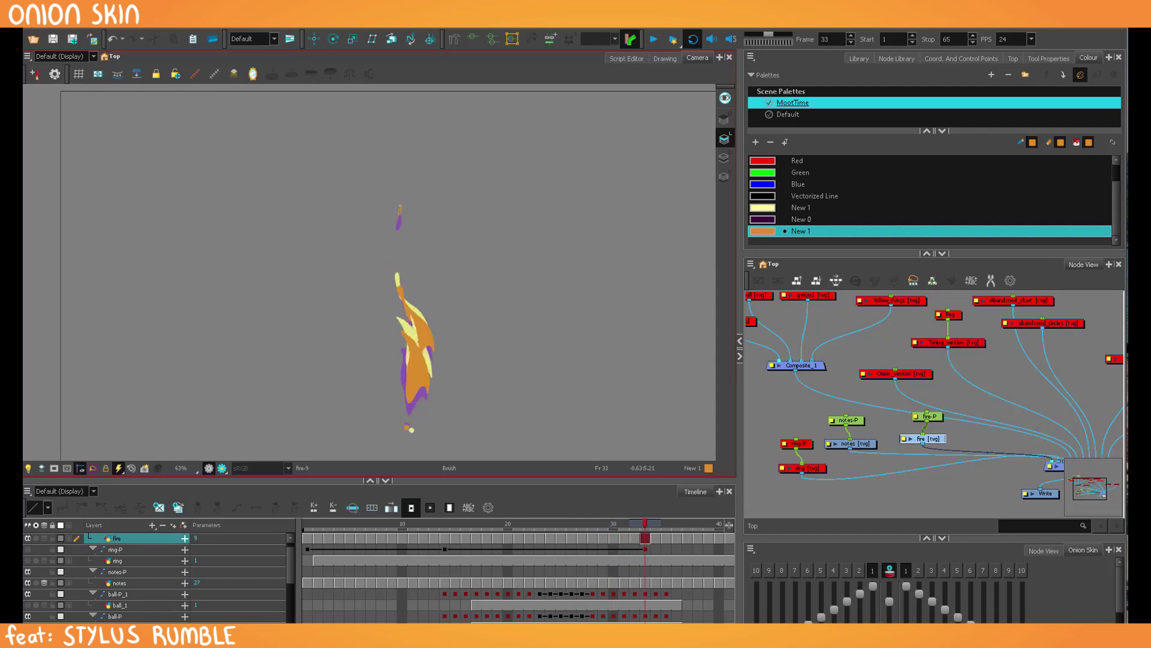
# Return to frame 9 and outline and fill a fifth orange lick at the flame's lower left through frame 12.
pyautogui.moveTo(393, 528)
pyautogui.mouseDown()
pyautogui.moveTo(410, 528)
pyautogui.moveTo(391, 528)
pyautogui.mouseUp()
pyautogui.click(404, 411)
pyautogui.press('.')
pyautogui.moveTo(399, 393); pyautogui.dragTo(411, 432)
pyautogui.click(403, 407)
pyautogui.press('.')
pyautogui.moveTo(399, 368); pyautogui.dragTo(413, 420)
pyautogui.click(401, 385)
pyautogui.press('.')
pyautogui.moveTo(400, 337); pyautogui.dragTo(413, 389)
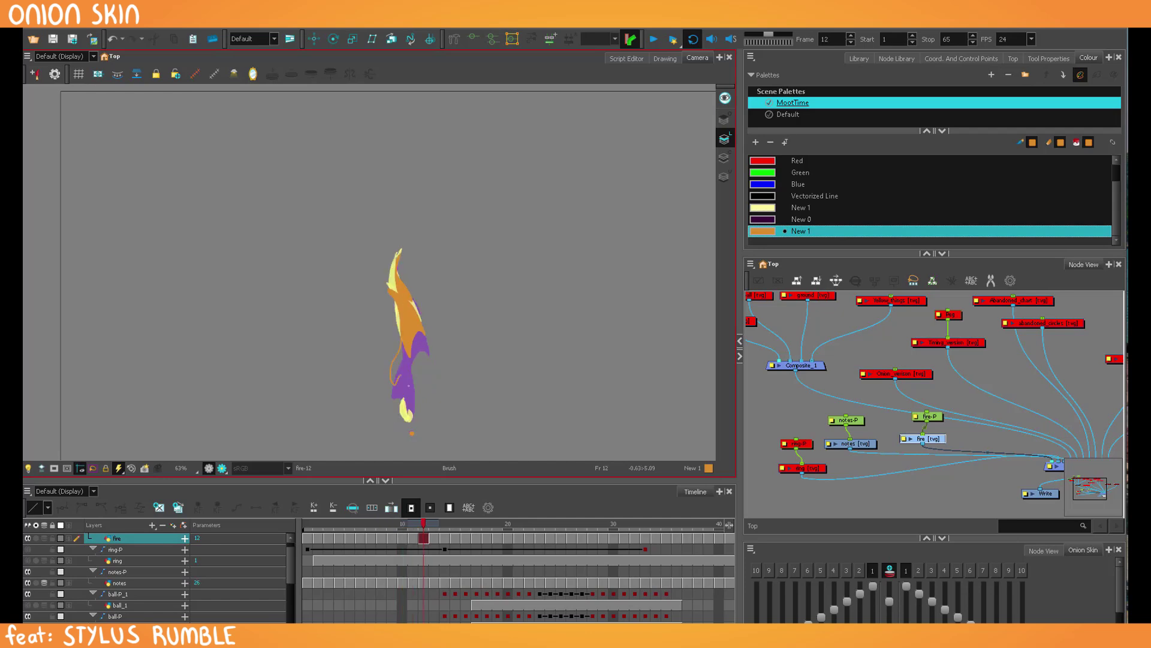
pyautogui.click(401, 360)
# From frame 13 to 17, outline and fill the fifth lick detaching from the base and rising with a forked tail.
pyautogui.press('.')
pyautogui.moveTo(395, 319); pyautogui.dragTo(411, 372)
pyautogui.click(401, 334)
pyautogui.press('.')
pyautogui.hotkey('alt', 'b')
pyautogui.press('.')
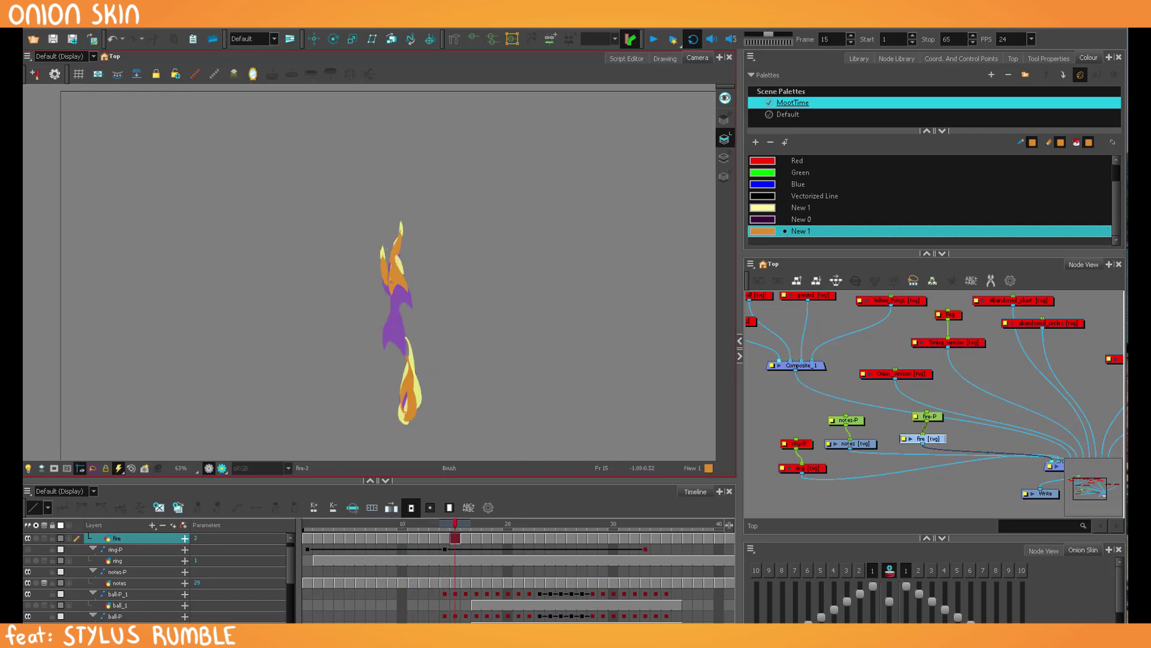
pyautogui.press('.')
pyautogui.press('.')
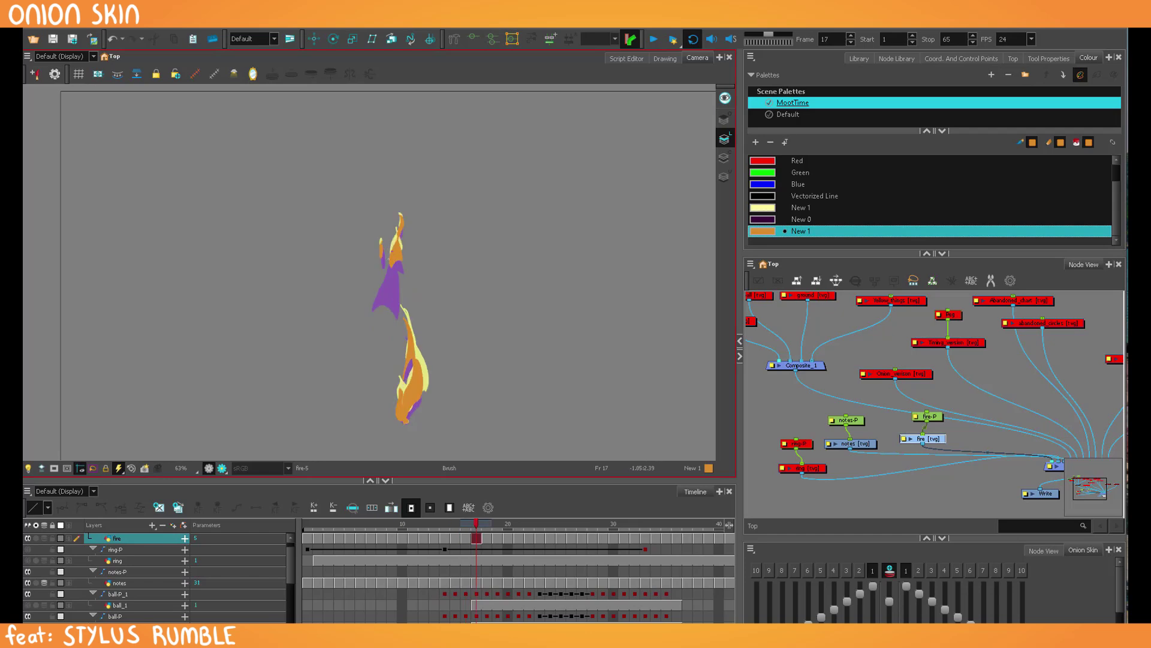
# From frame 18 onward, paint the fifth lick shrinking into a wisp near the top of the flame.
pyautogui.press('.')
pyautogui.press('.')
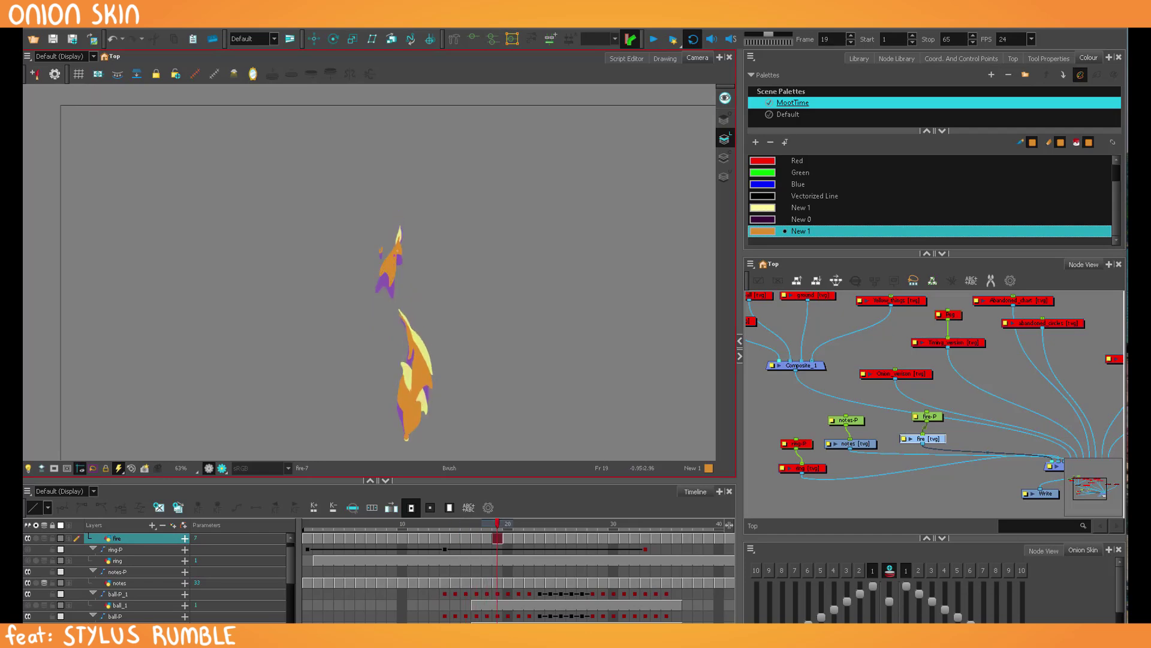
pyautogui.press('.')
pyautogui.press('.')
pyautogui.press('.')
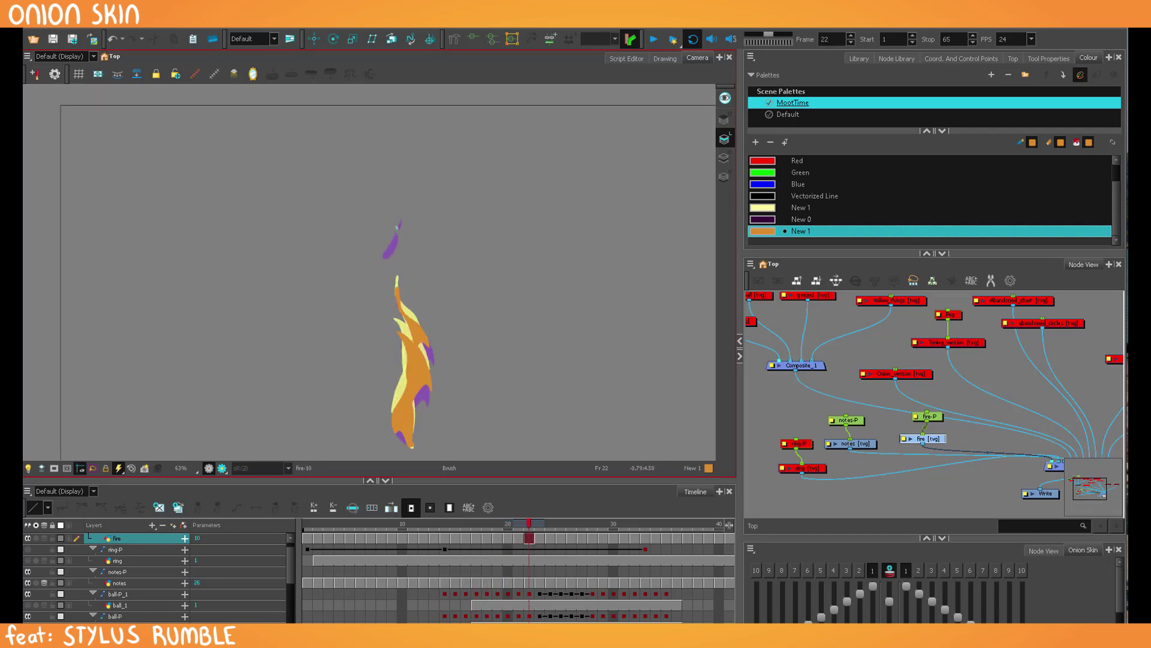
pyautogui.press('.')
pyautogui.press('.')
pyautogui.press('.')
pyautogui.press('.')
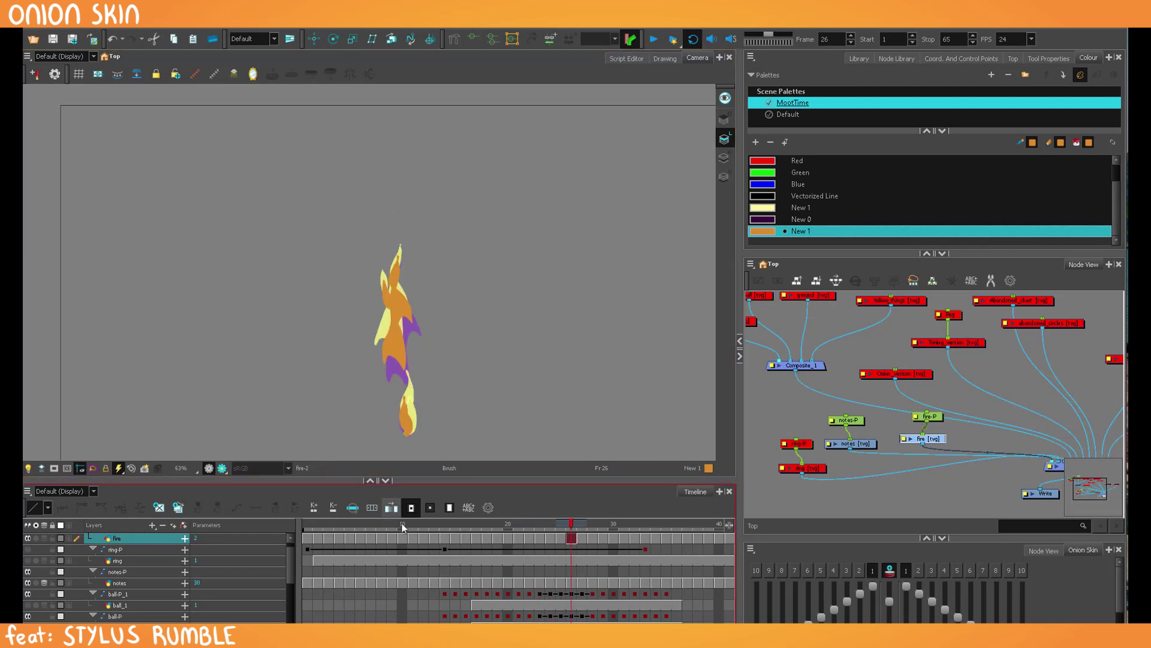
# Return to frame 11 and paint a sixth orange lick on the flame's lower right side through frame 14.
pyautogui.moveTo(393, 526)
pyautogui.mouseDown()
pyautogui.moveTo(435, 526)
pyautogui.moveTo(413, 525)
pyautogui.mouseUp()
pyautogui.moveTo(431, 397); pyautogui.dragTo(418, 373)
pyautogui.moveTo(403, 370); pyautogui.dragTo(403, 407)
pyautogui.press('.')
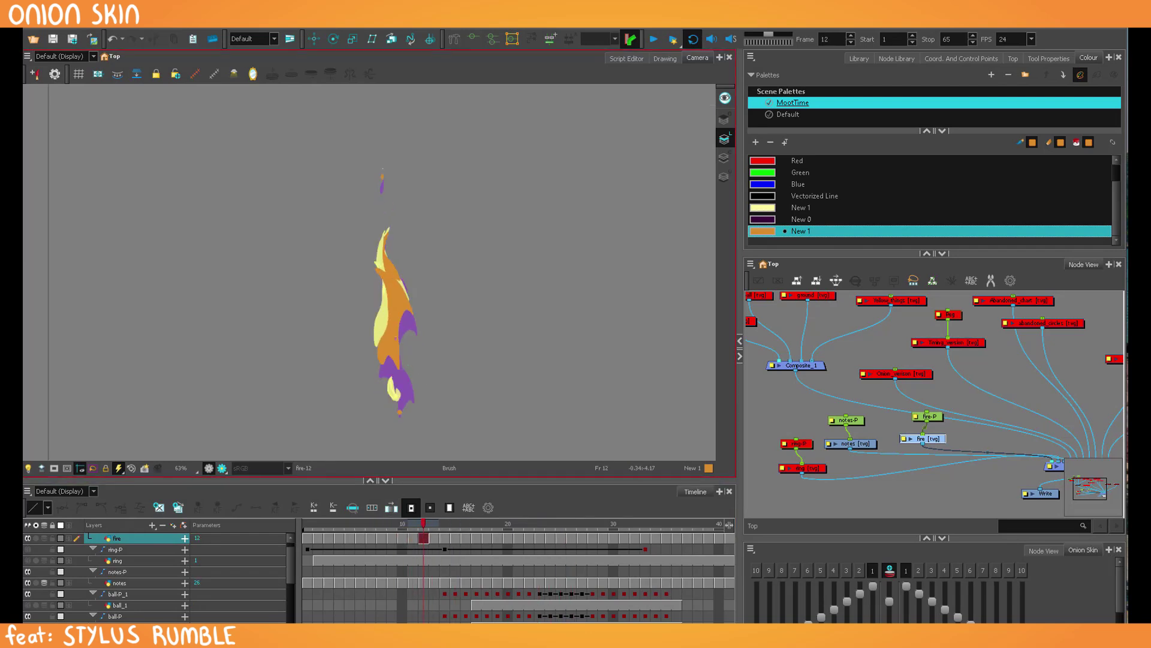
pyautogui.press('.')
pyautogui.press('.')
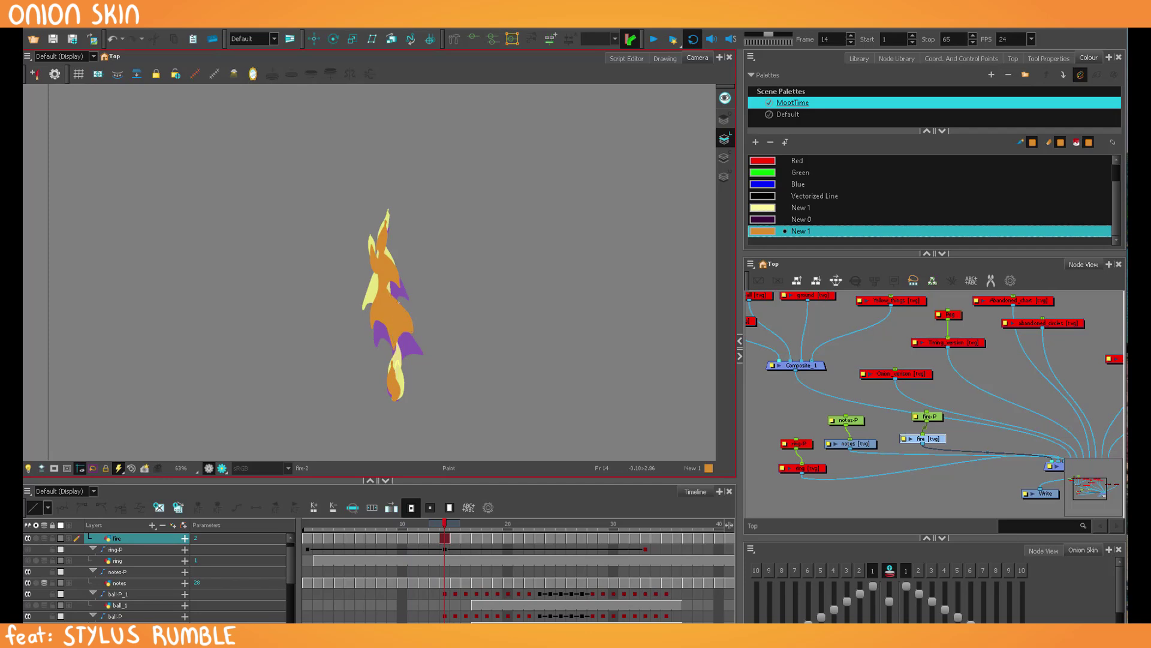
# From frame 15 to 20, outline and fill the sixth lick as it rises and merges into the upper flame.
pyautogui.press('.')
pyautogui.press('.')
pyautogui.press('.')
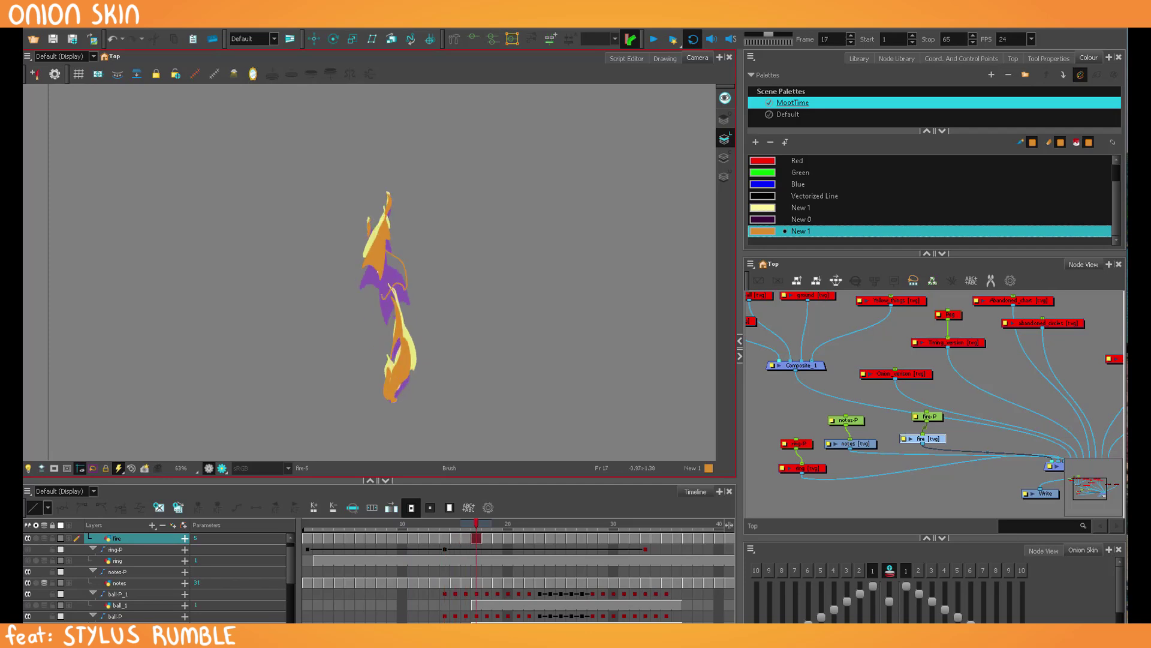
pyautogui.press('.')
pyautogui.press('.')
pyautogui.press('.')
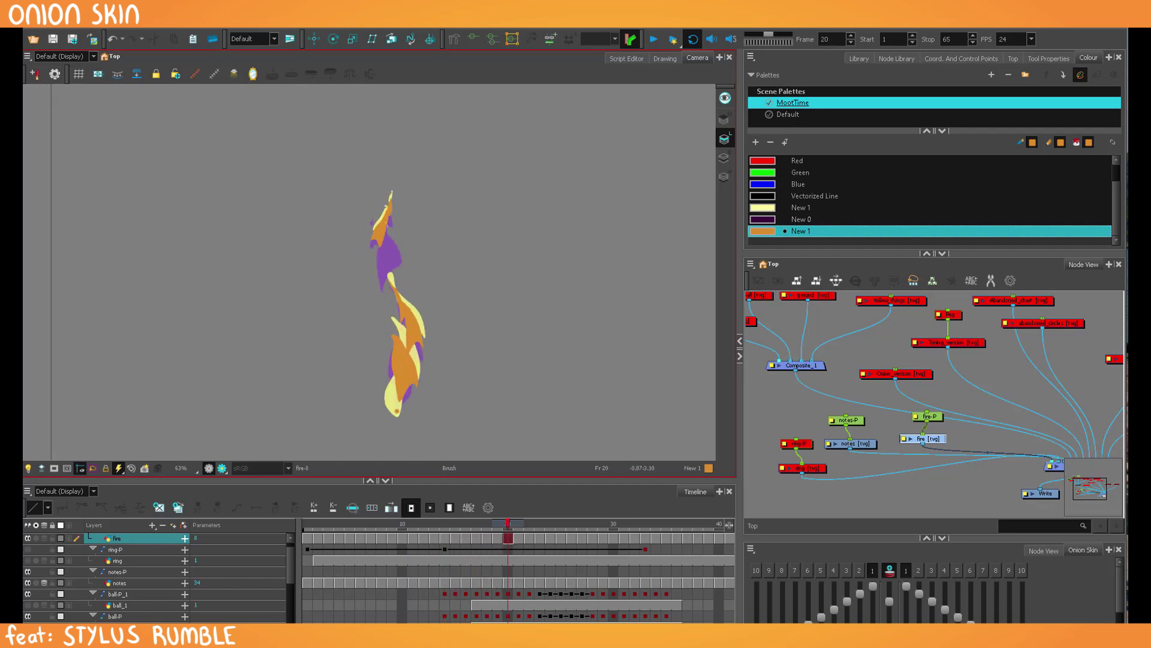
# From frame 21 onward, outline and fill the sixth lick as it shrinks and vanishes above the flame.
pyautogui.press('.')
pyautogui.press('.')
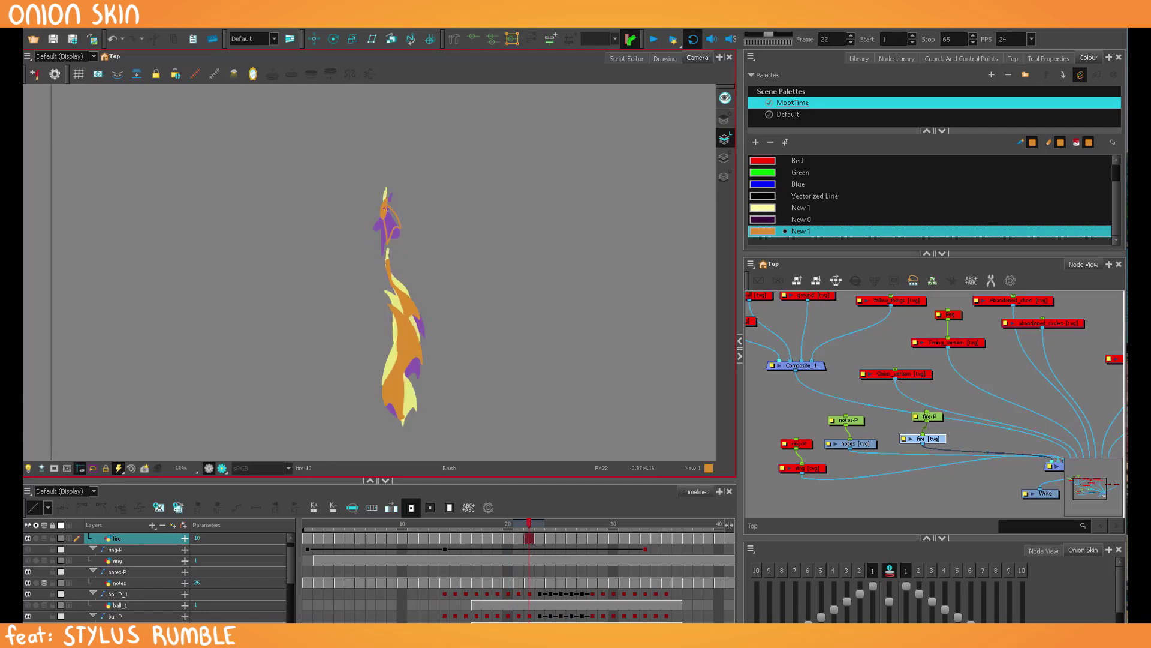
pyautogui.press('.')
pyautogui.hotkey('alt', 'b')
pyautogui.press('.')
pyautogui.press('.')
pyautogui.press(',')
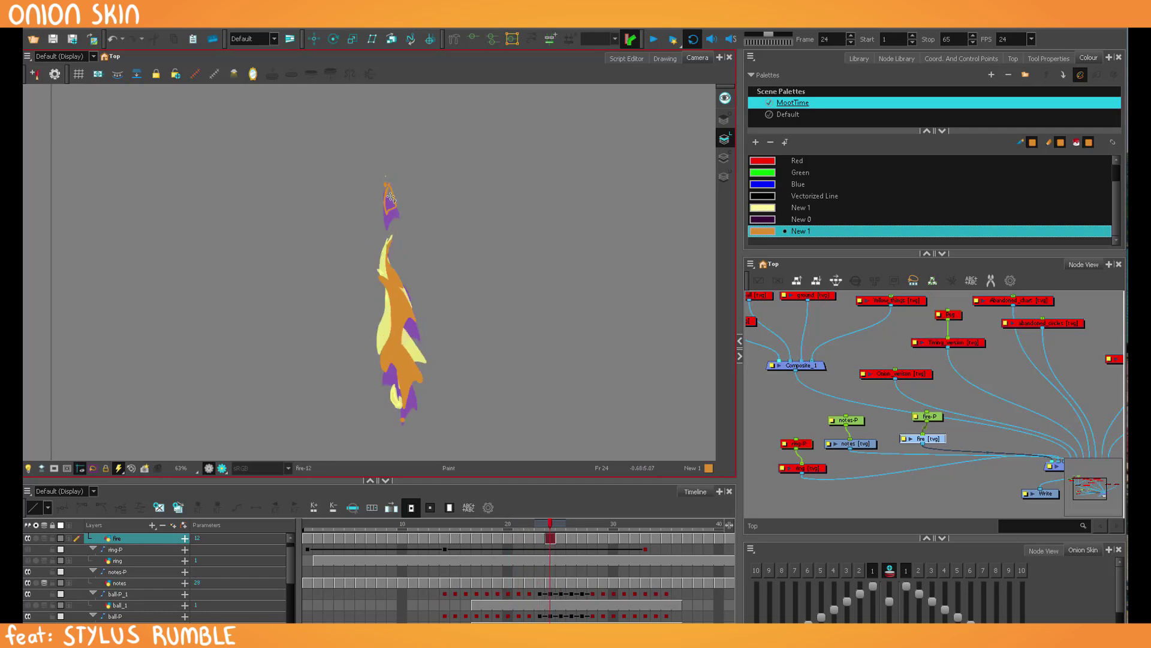
pyautogui.press('.')
pyautogui.press('.')
pyautogui.press('.')
pyautogui.press('.')
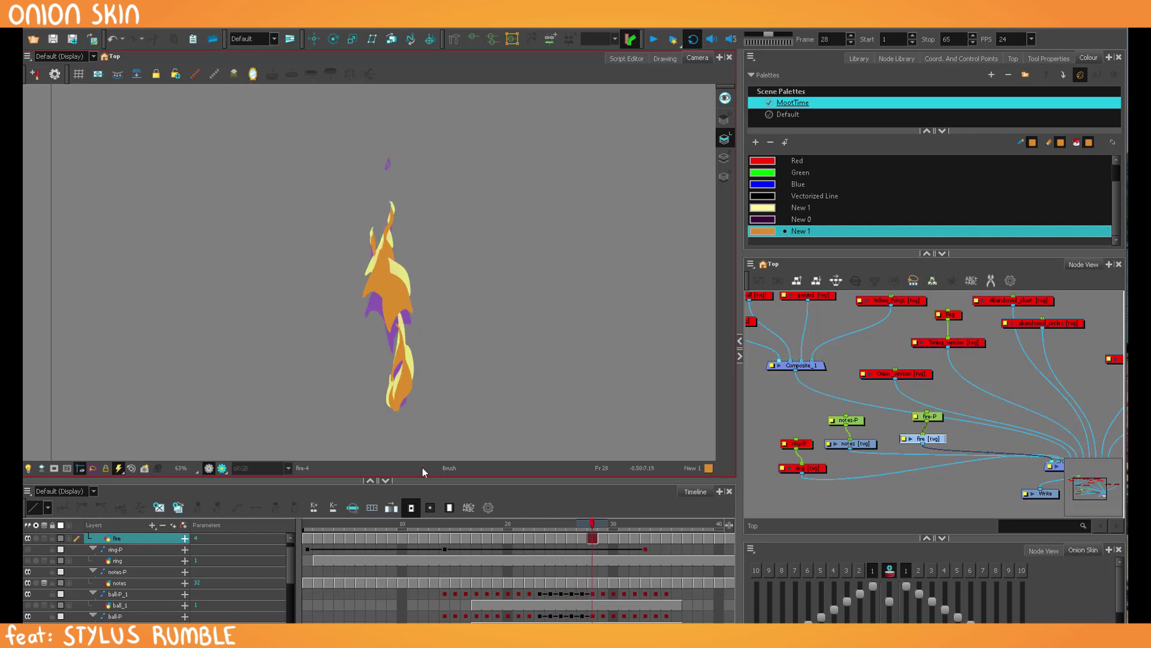
# Advance past frame 28 and paint a seventh orange lick growing up the flame's lower left side through frame 34.
pyautogui.press('.')
pyautogui.press('.')
pyautogui.press('.')
pyautogui.press('.')
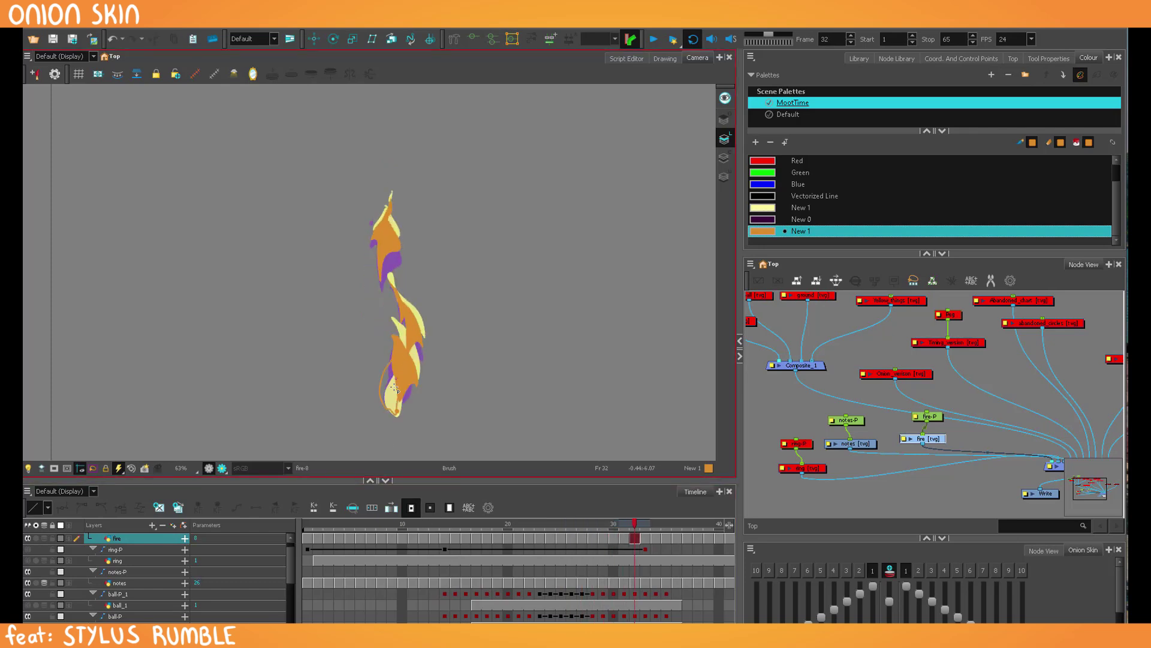
pyautogui.press('.')
pyautogui.press('.')
pyautogui.hotkey('alt', 'b')
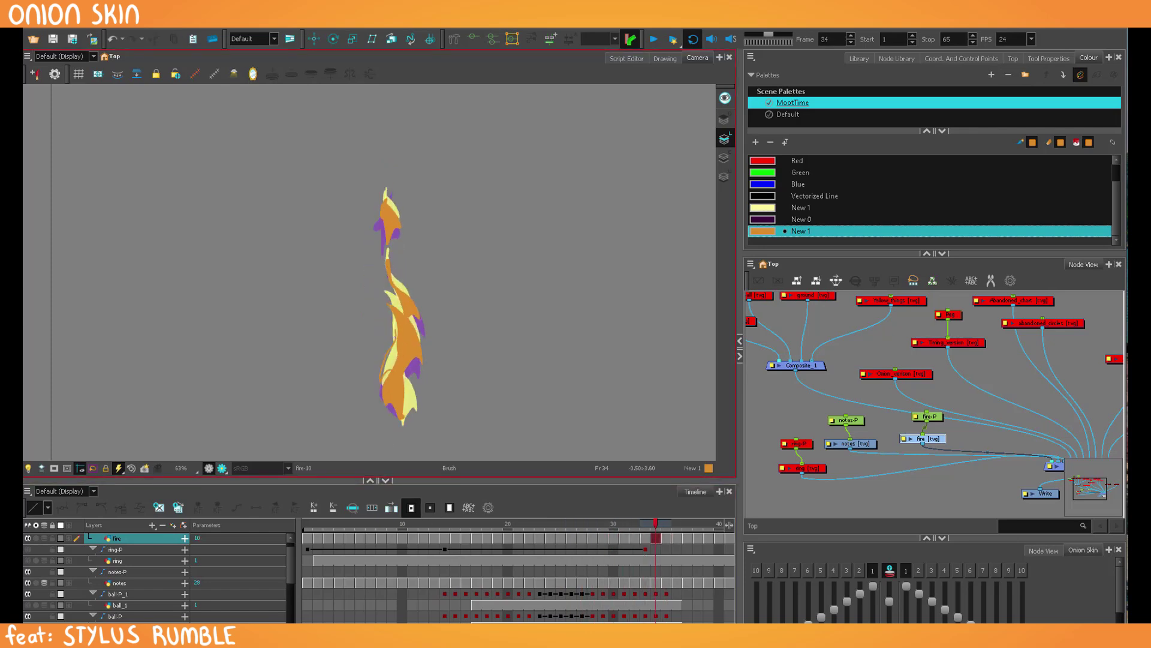
# From frame 35 to 37, outline and fill the seventh lick as it rises along the flame's left side.
pyautogui.press('.')
pyautogui.hotkey('alt', 'b')
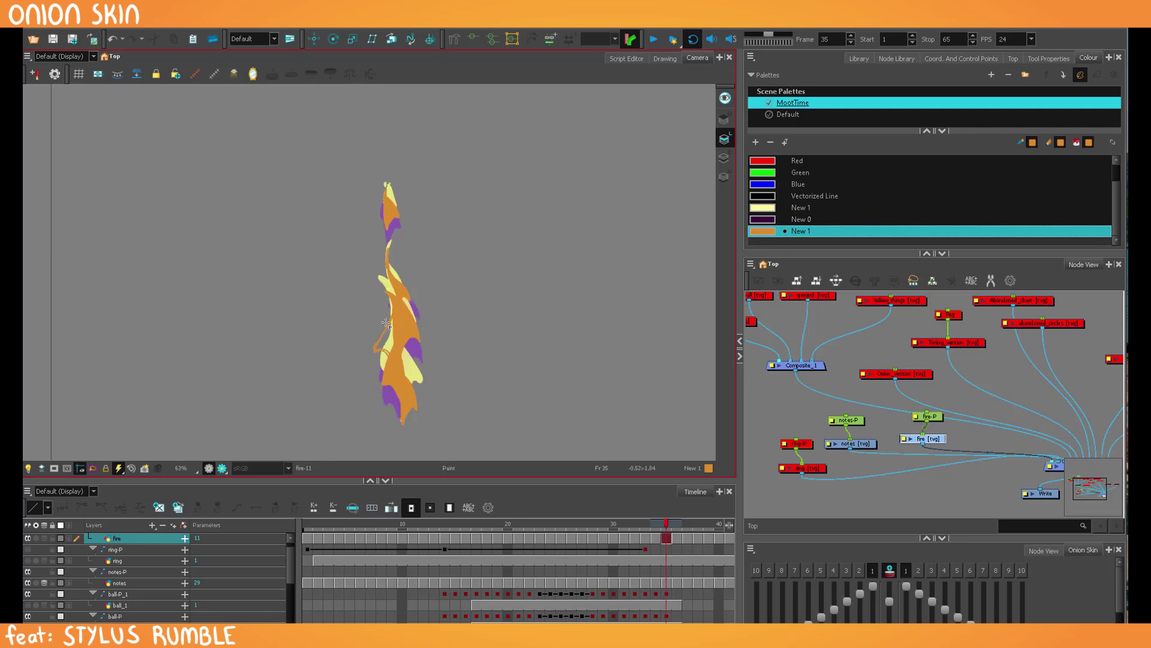
pyautogui.press('.')
pyautogui.hotkey('alt', 'b')
pyautogui.press('.')
pyautogui.press('.')
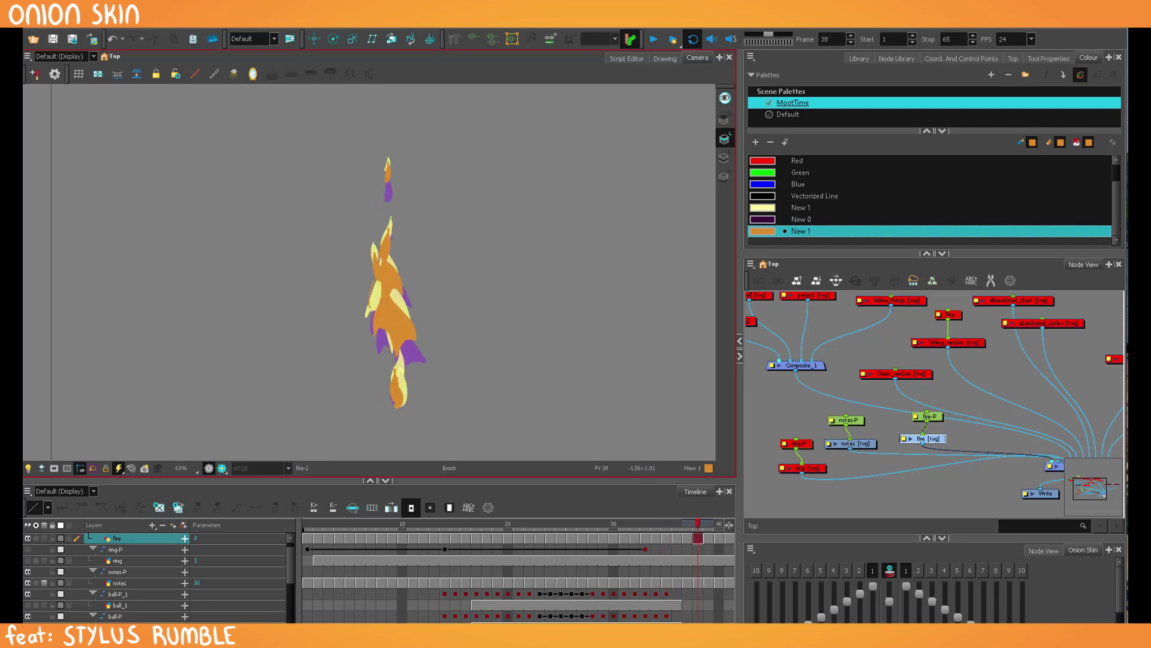
# From frame 38 to 47, paint the seventh lick shrinking into a small wisp at the flame's upper left.
pyautogui.hotkey('alt', 'b')
pyautogui.press('.')
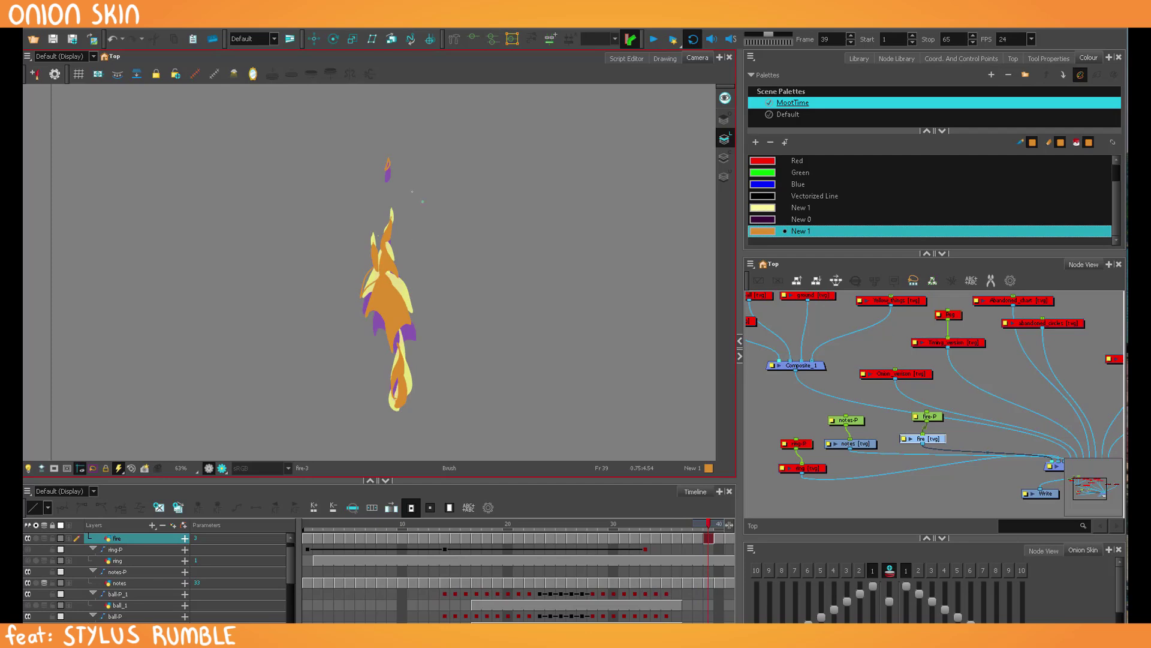
pyautogui.press('.')
pyautogui.press('.')
pyautogui.press('.')
pyautogui.press('.')
pyautogui.press('.')
pyautogui.press('.')
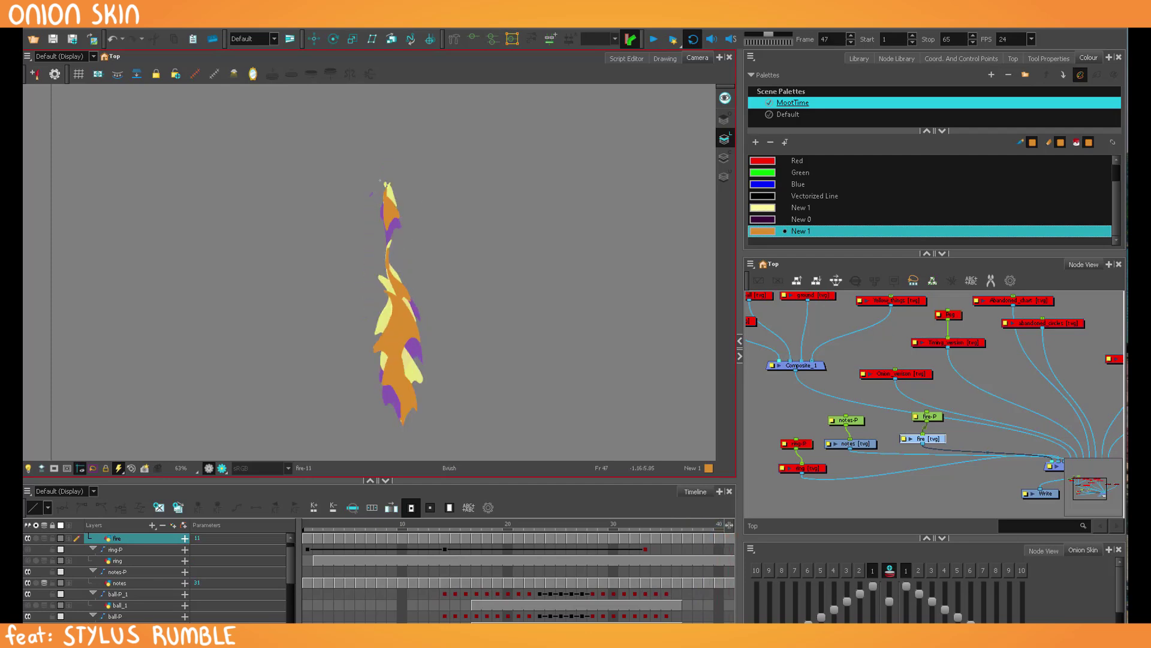
# Return to frame 27 and paint an eighth lick rising through the flame's middle left side.
pyautogui.moveTo(420, 523); pyautogui.dragTo(578, 478)
pyautogui.moveTo(397, 360)
pyautogui.mouseDown()
pyautogui.moveTo(411, 327)
pyautogui.moveTo(416, 353)
pyautogui.moveTo(413, 311)
pyautogui.mouseUp()
pyautogui.hotkey('alt', 'i')
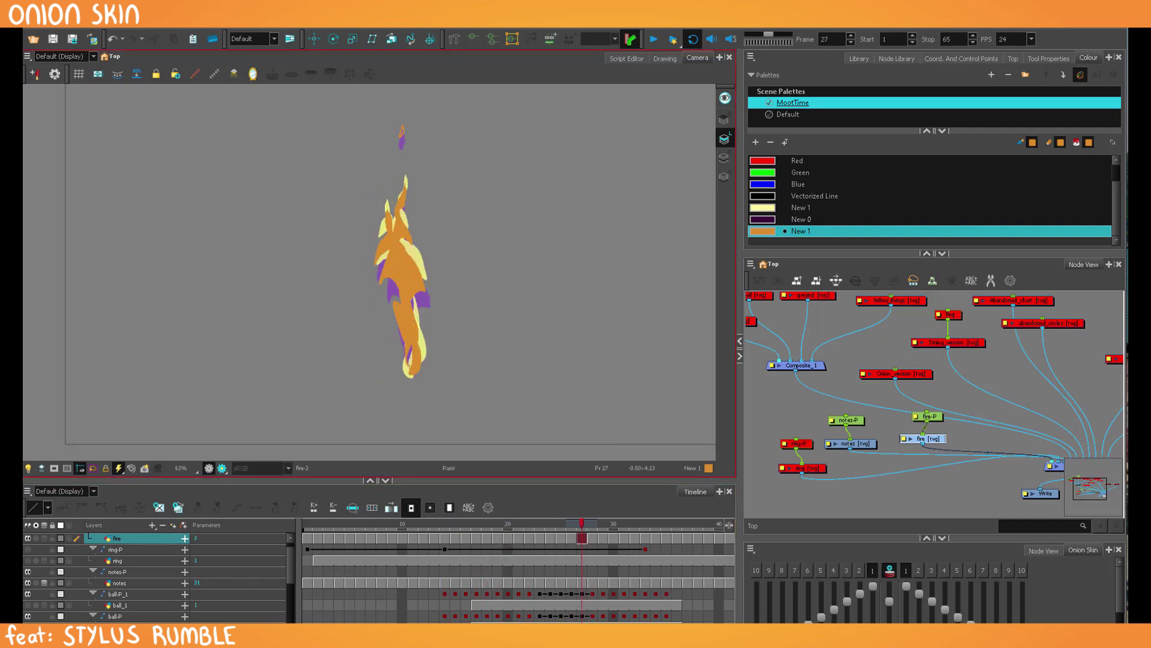
pyautogui.press('.')
pyautogui.press('.')
pyautogui.press('.')
pyautogui.press('.')
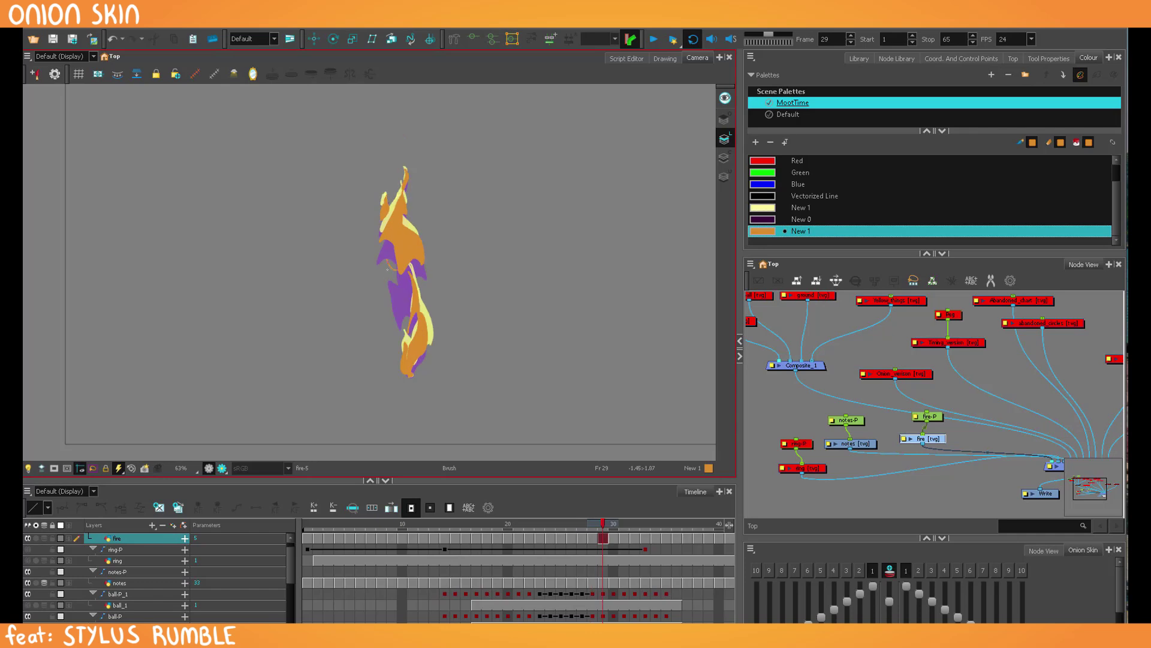
pyautogui.hotkey('alt', 'b')
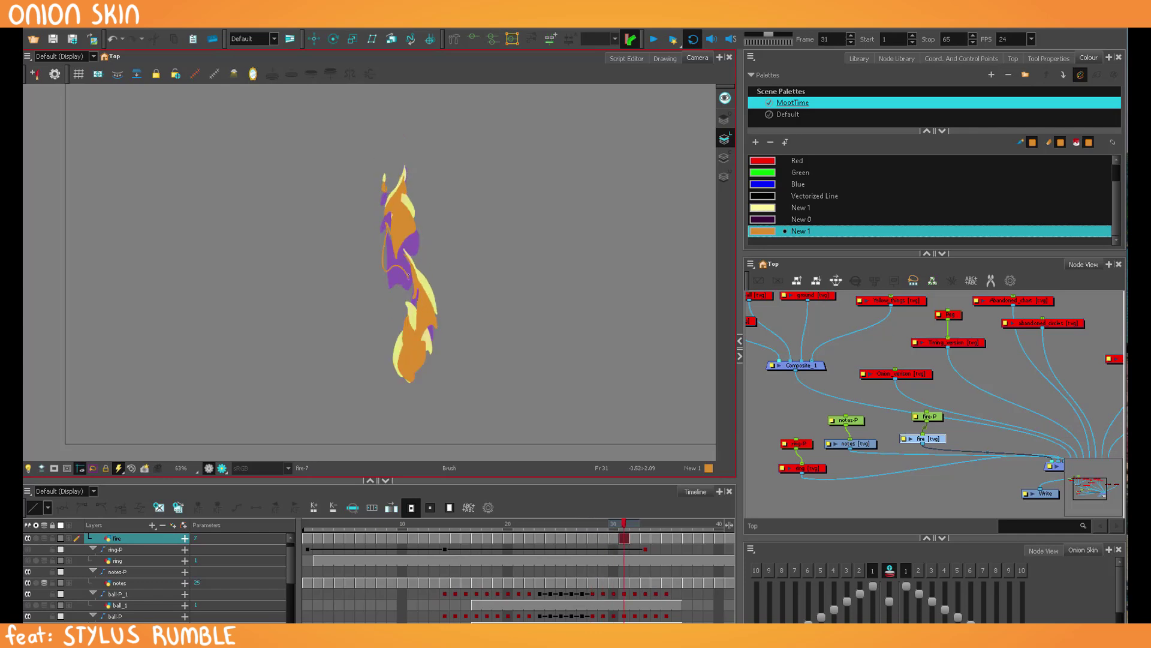
# From frame 31 to 35, outline and fill the eighth lick narrowing toward the flame's upper left.
pyautogui.press('.')
pyautogui.press('.')
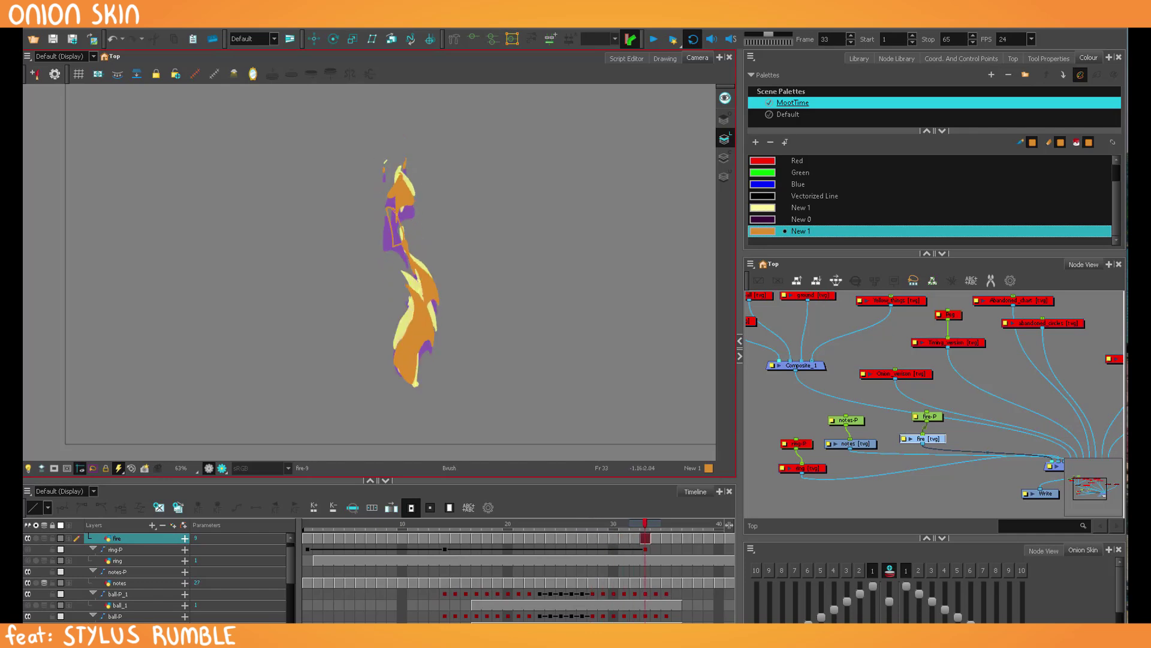
pyautogui.hotkey('alt', 'i')
pyautogui.press('.')
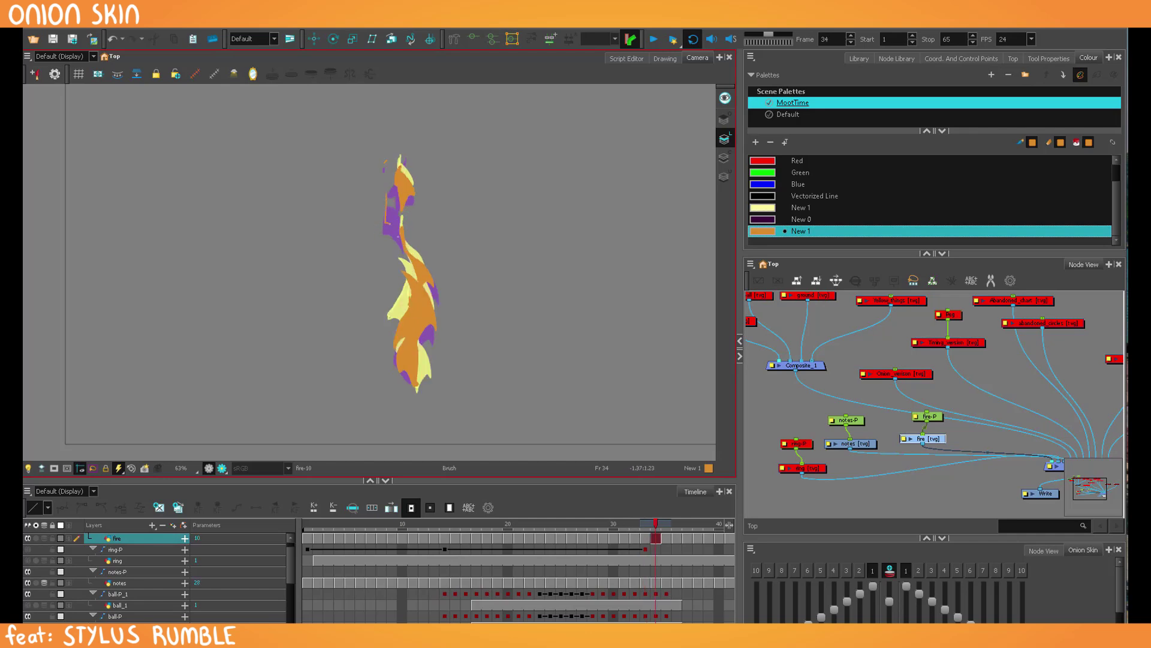
pyautogui.press('.')
pyautogui.press('.')
pyautogui.press('.')
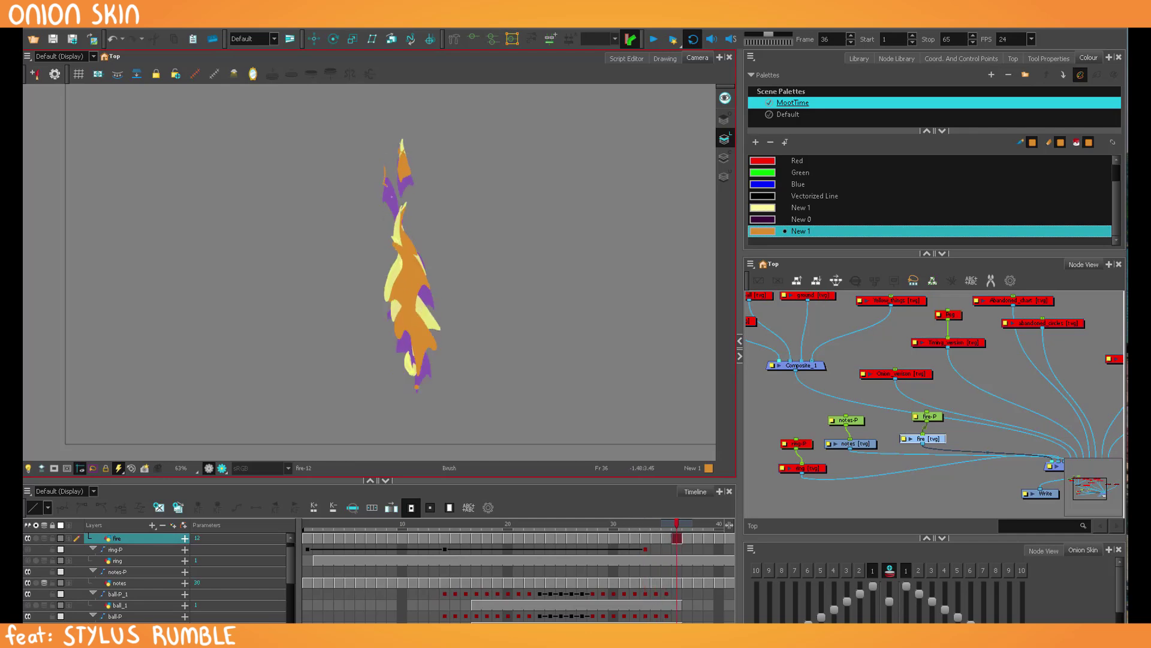
# From frame 36 onward, paint the eighth lick as a shrinking wisp that disappears above the flame.
pyautogui.press('.')
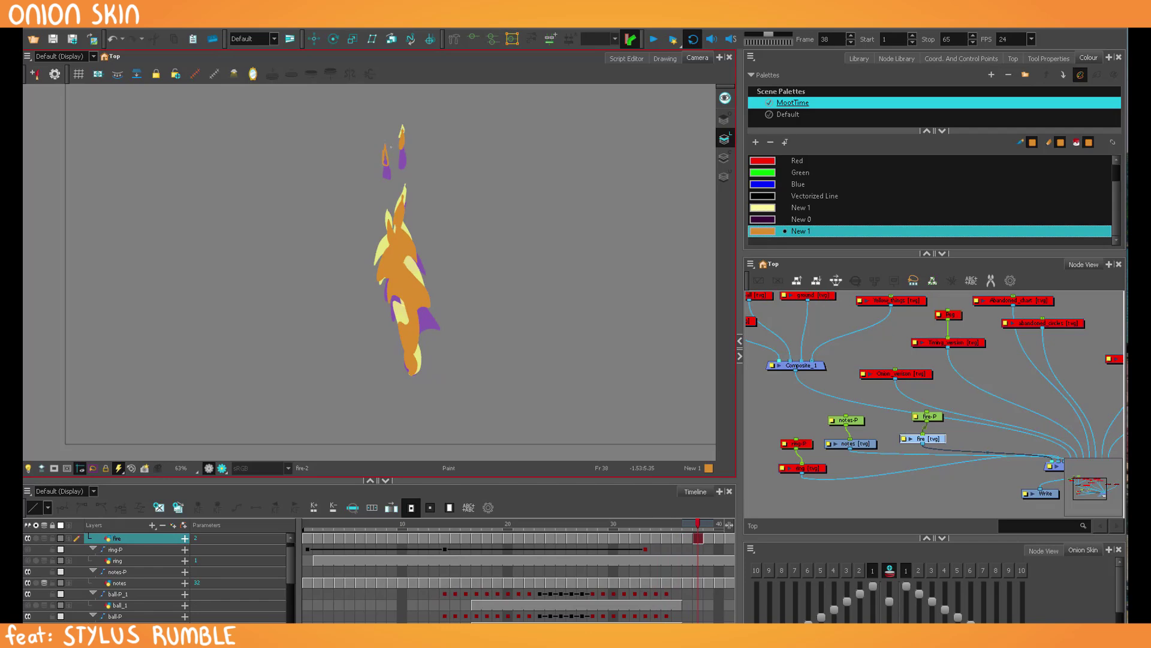
pyautogui.press('.')
pyautogui.press('.')
pyautogui.press('.')
# Return to frame 30 and paint a ninth lick splitting off the flame's inner left side through frame 34.
pyautogui.click(508, 524)
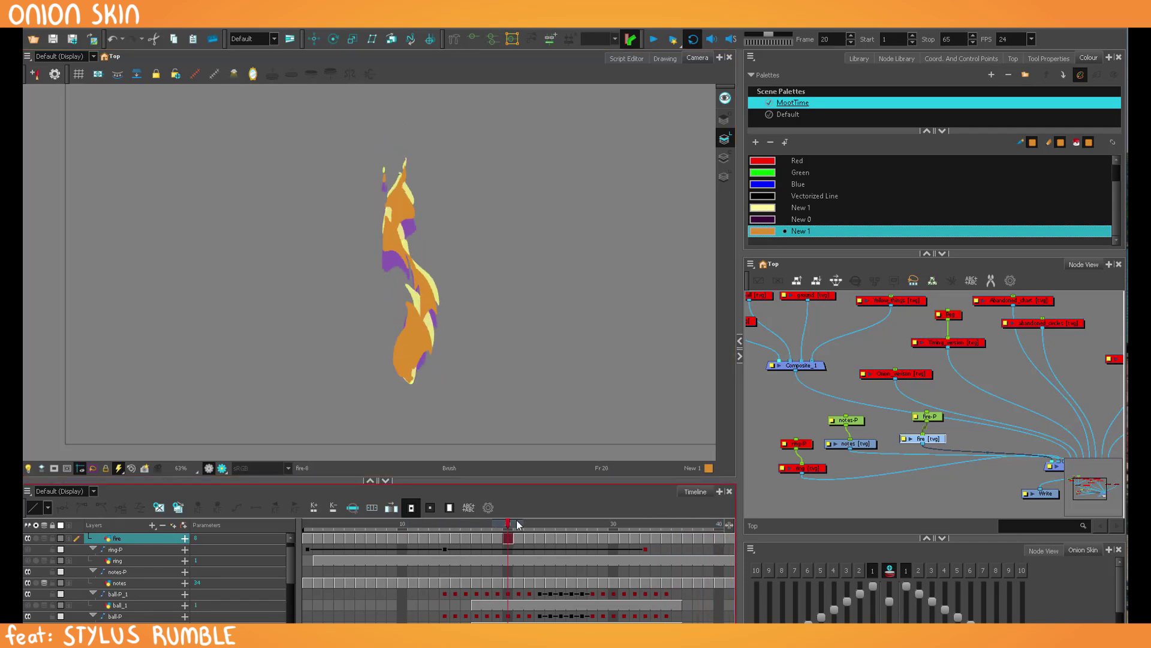
pyautogui.moveTo(519, 525); pyautogui.dragTo(614, 525)
pyautogui.press('.')
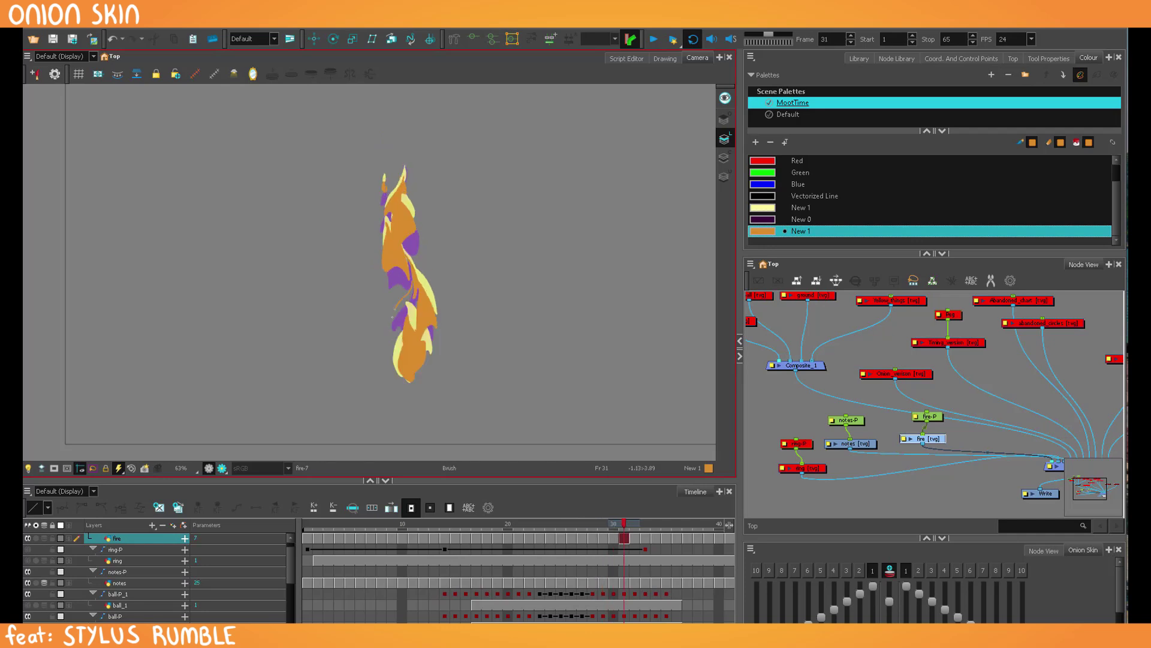
pyautogui.press('.')
pyautogui.press('.')
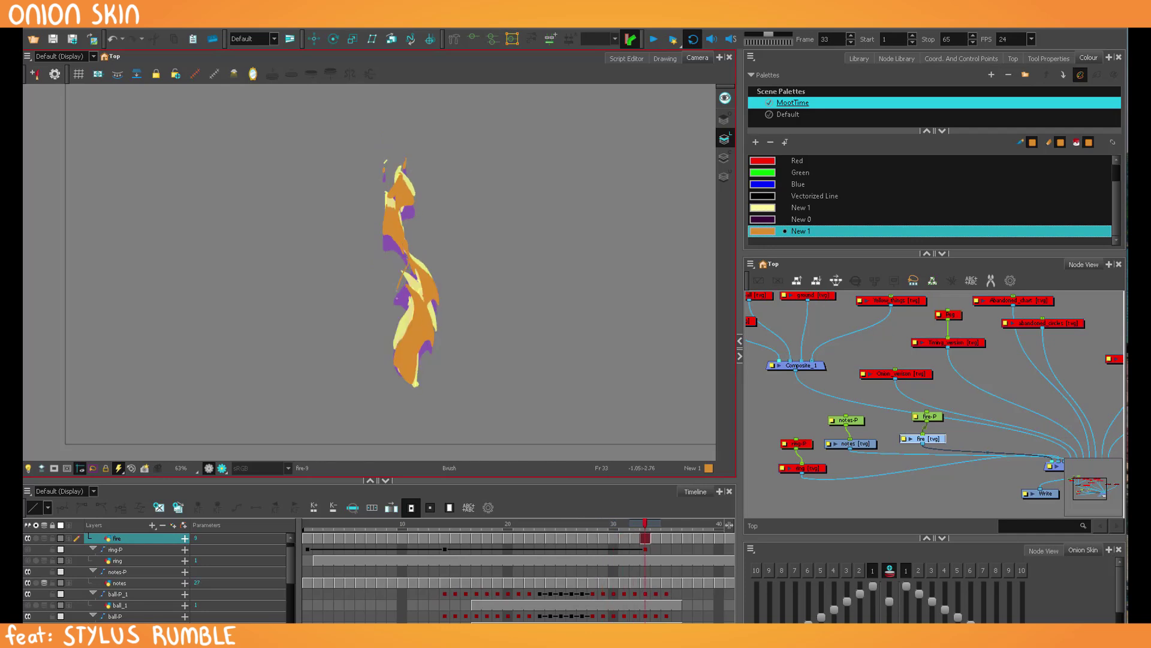
pyautogui.press('.')
pyautogui.press('.')
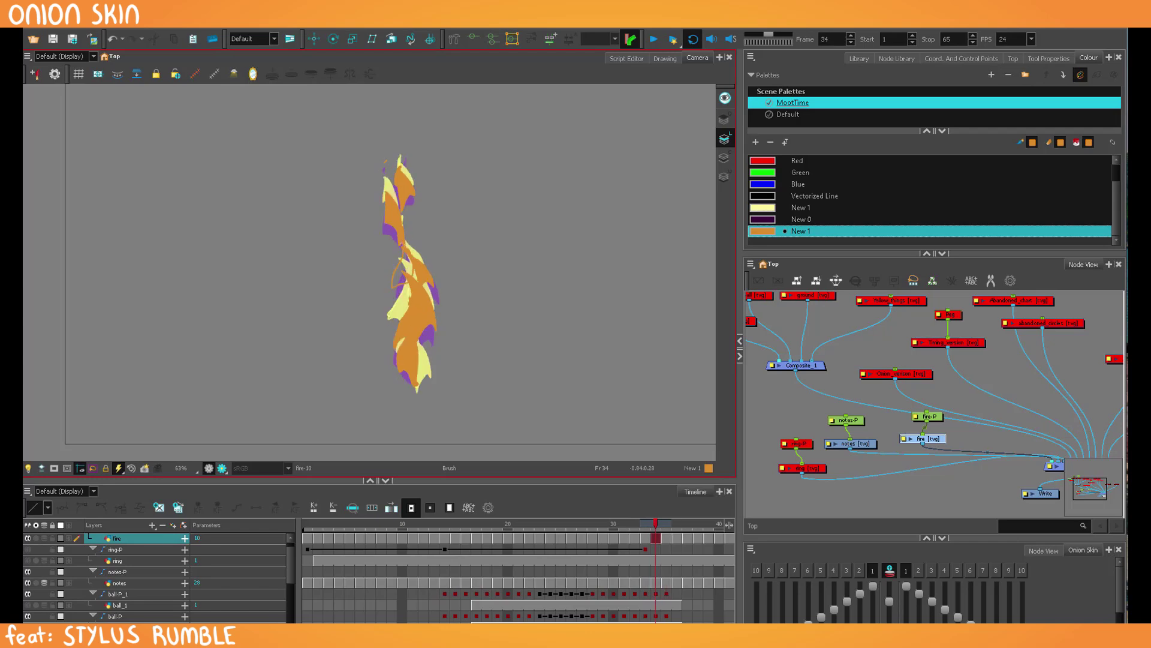
# From frame 35 onward, paint the ninth lick rising and vanishing above the flame, and play back the loop.
pyautogui.press('.')
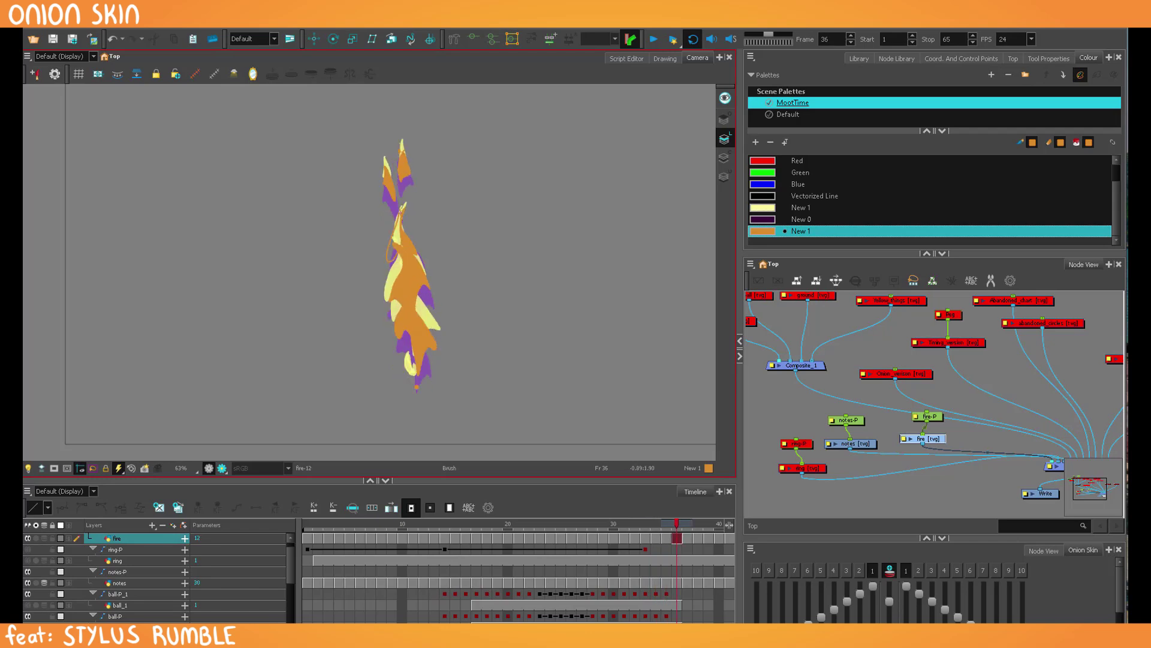
pyautogui.press('.')
pyautogui.press('.')
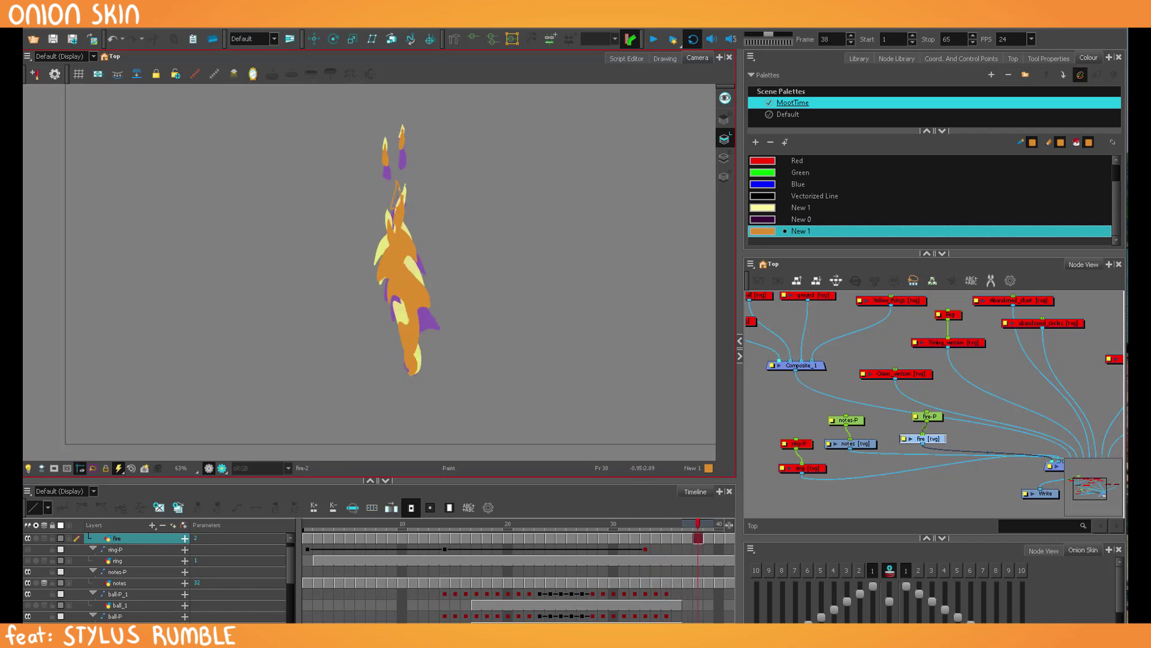
pyautogui.press('.')
pyautogui.hotkey('alt', 'b')
pyautogui.press('.')
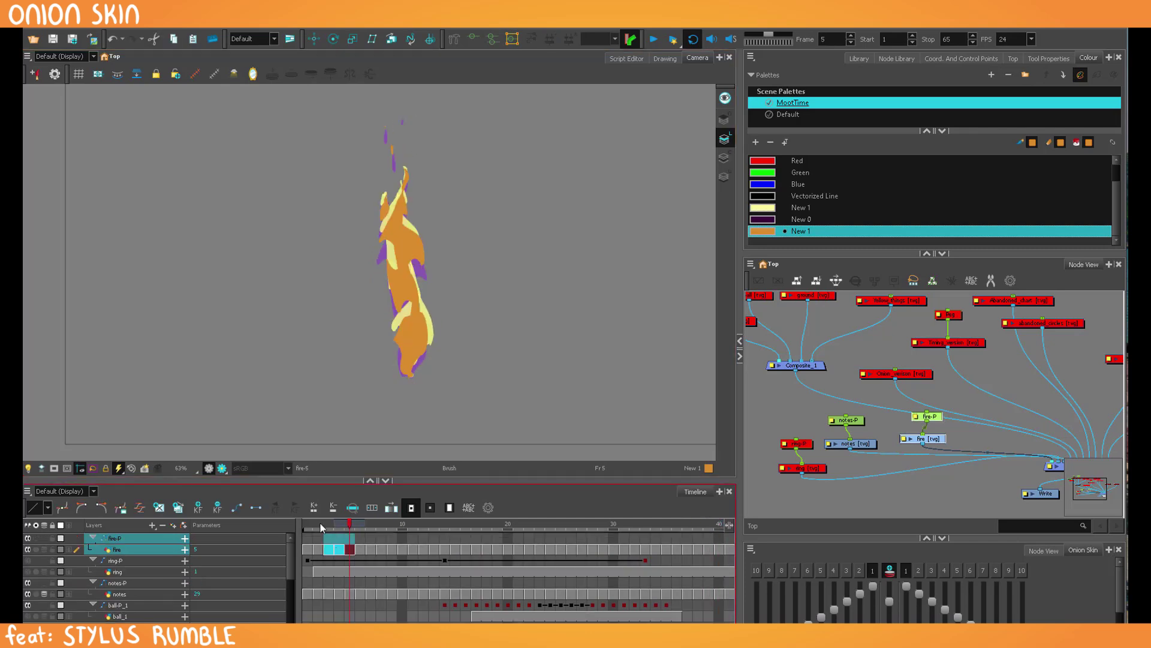
pyautogui.click(653, 41)
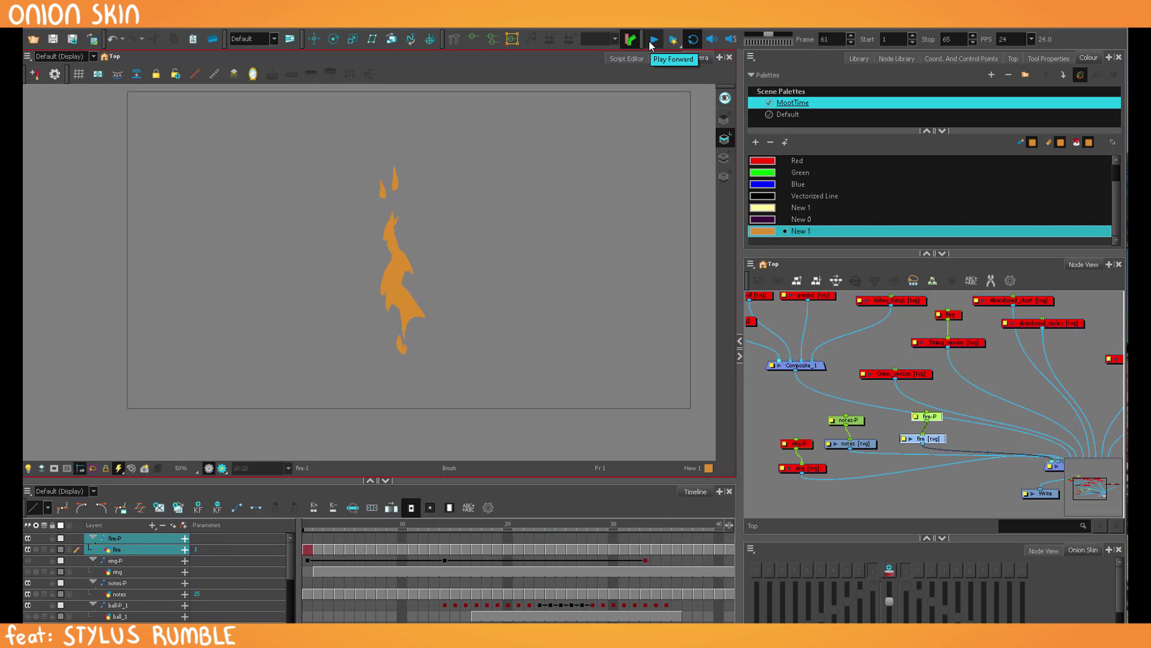
pyautogui.click(652, 41)
# Sketch a tall flame outline with a curled base beside the animated fire on frame 32, and delete the sketch.
pyautogui.moveTo(528, 358)
pyautogui.mouseDown()
pyautogui.moveTo(483, 339)
pyautogui.moveTo(516, 150)
pyautogui.mouseUp()
pyautogui.moveTo(540, 268); pyautogui.dragTo(566, 299)
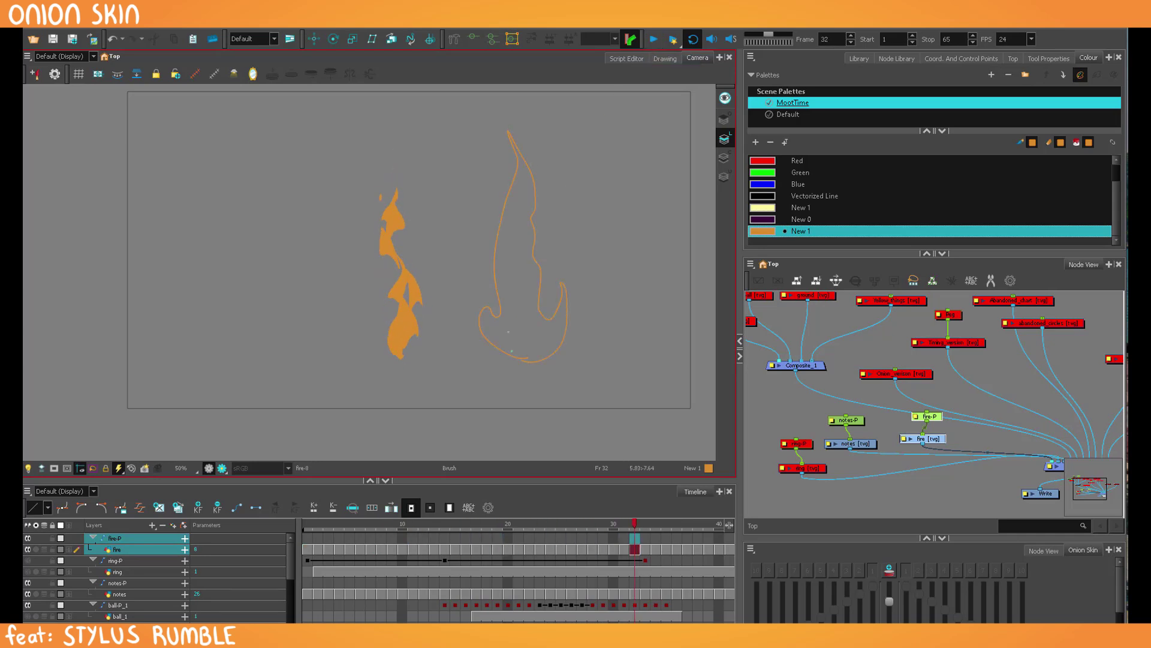
pyautogui.moveTo(483, 258)
pyautogui.mouseDown()
pyautogui.moveTo(507, 129)
pyautogui.moveTo(546, 257)
pyautogui.mouseUp()
pyautogui.hotkey('alt', 's')
pyautogui.moveTo(574, 214)
pyautogui.mouseDown()
pyautogui.moveTo(459, 259)
pyautogui.moveTo(618, 294)
pyautogui.mouseUp()
pyautogui.press('Delete')
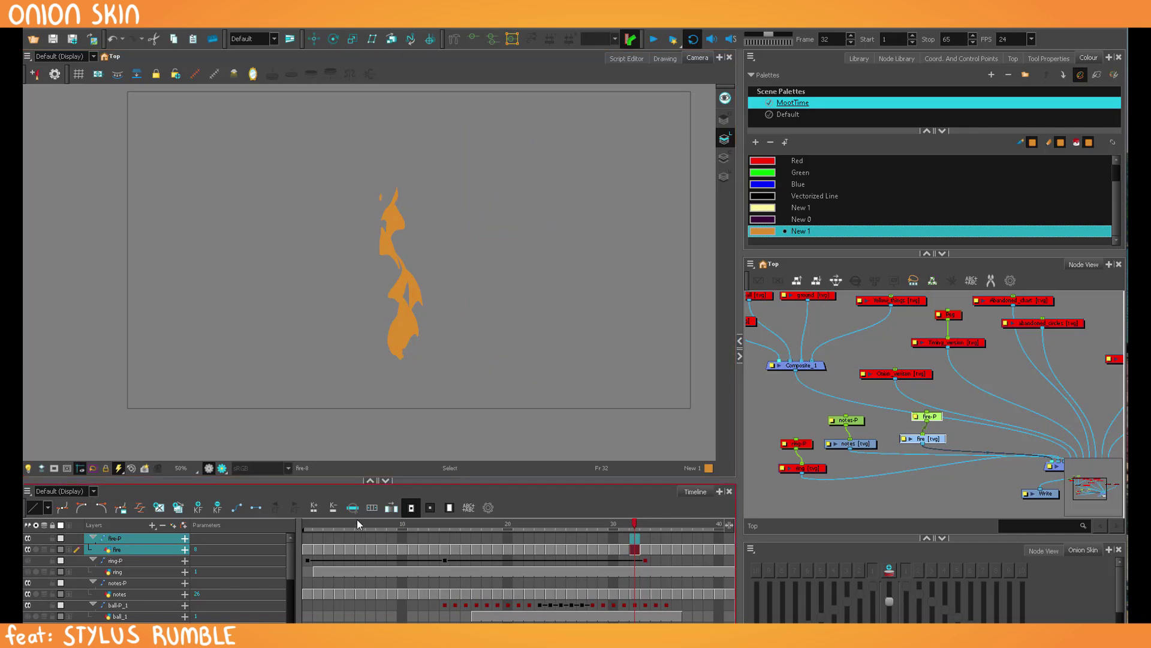
# From frame 1 to 4, paint a round orange ball over the flame's base and turn on onion skin.
pyautogui.click(308, 525)
pyautogui.press('.')
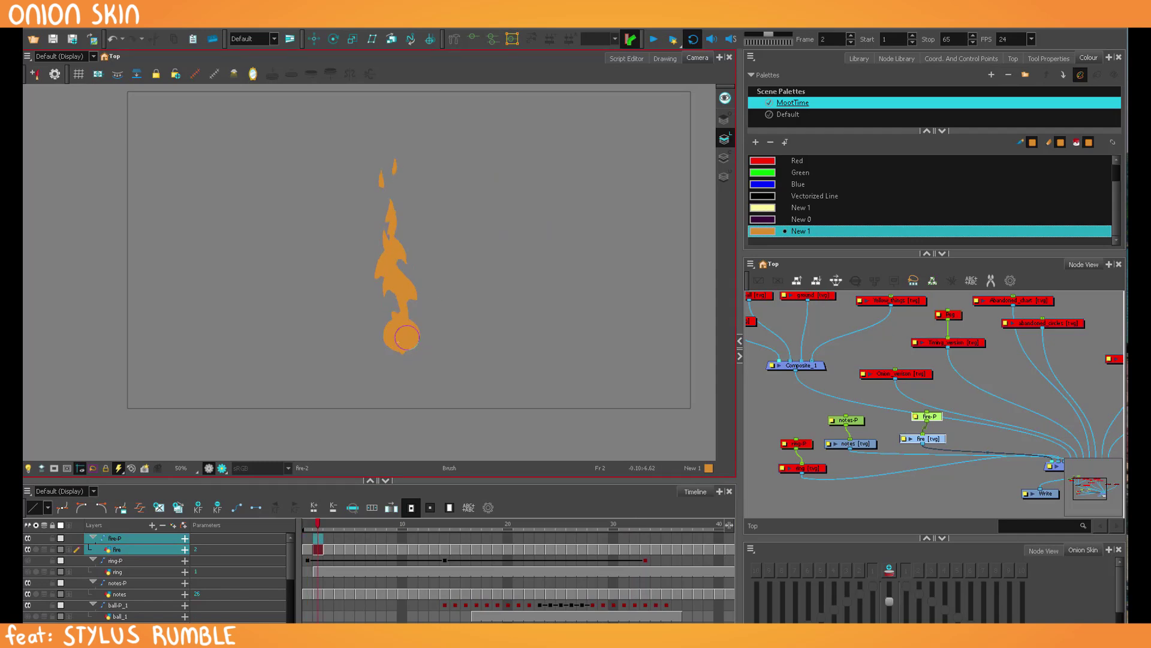
pyautogui.press('.')
pyautogui.click(893, 572)
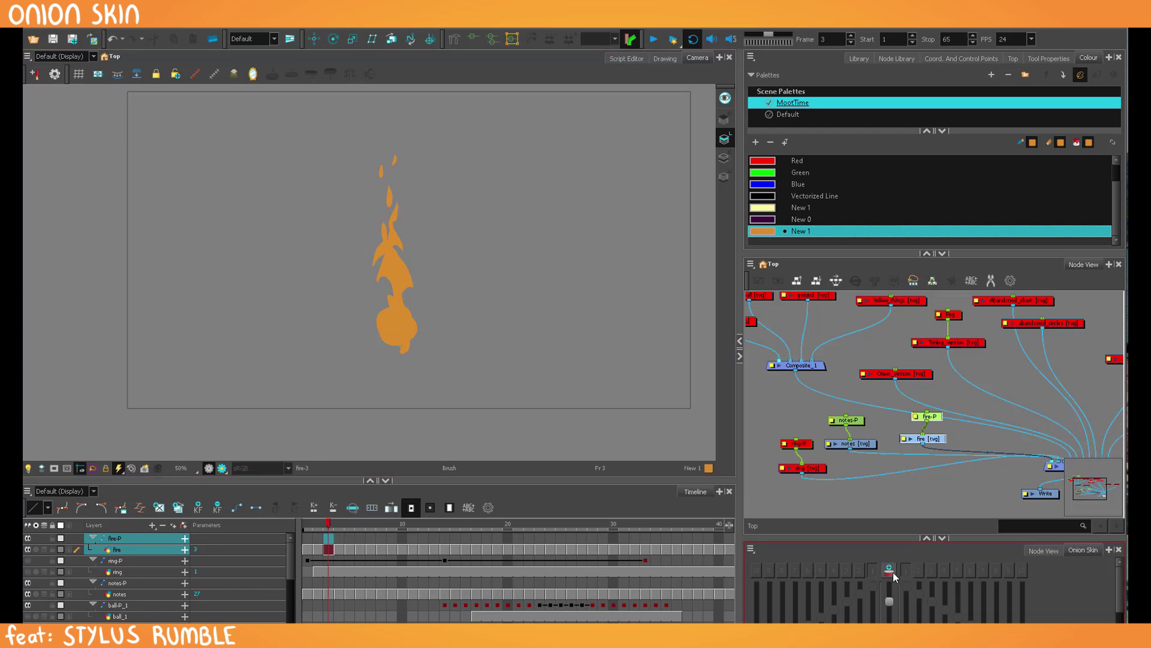
pyautogui.press('.')
pyautogui.press('.')
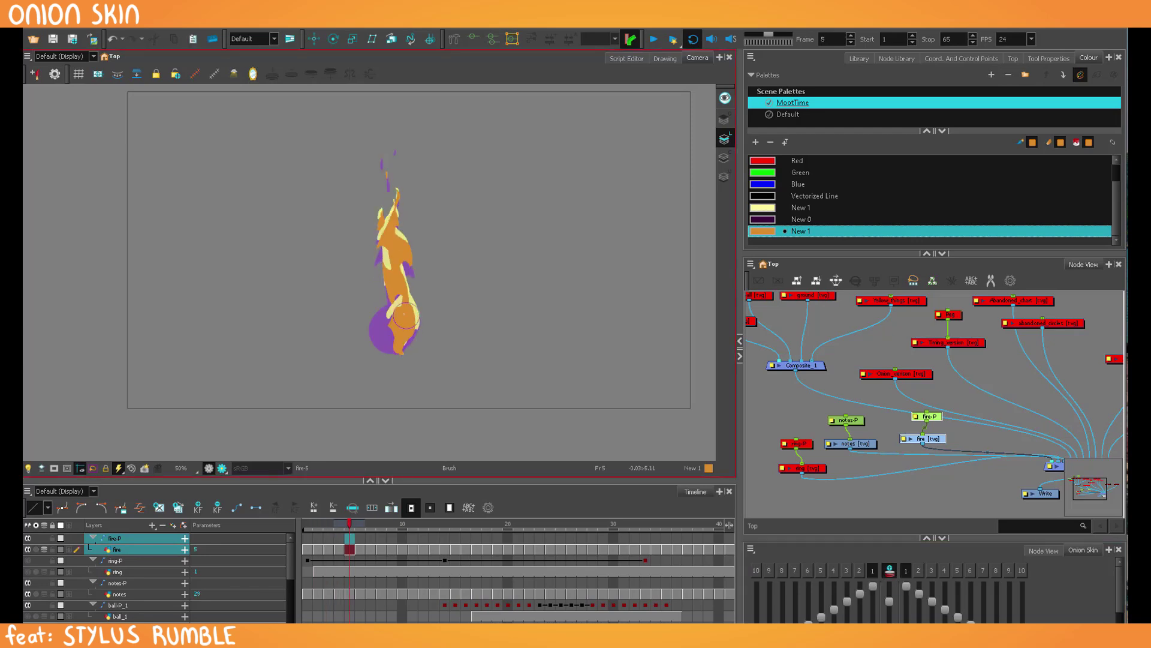
# From frame 5 to 8, paint the round orange ball at the flame's base, matching the onion-skinned drawings.
pyautogui.press('.')
pyautogui.press('.')
pyautogui.press('.')
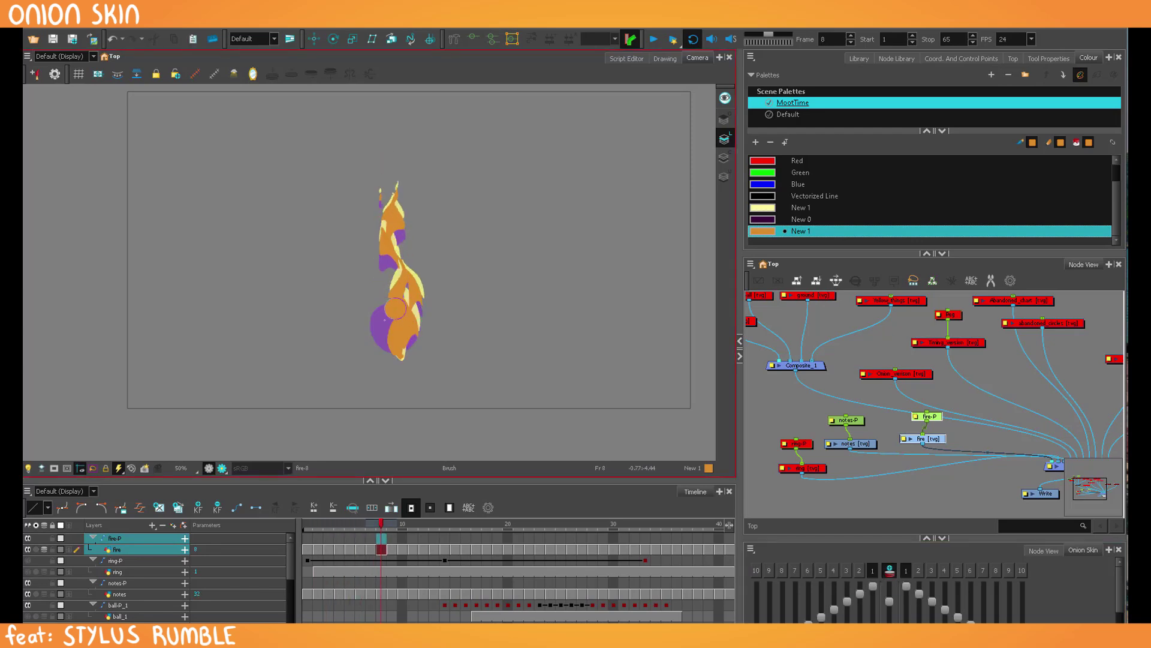
pyautogui.press('.')
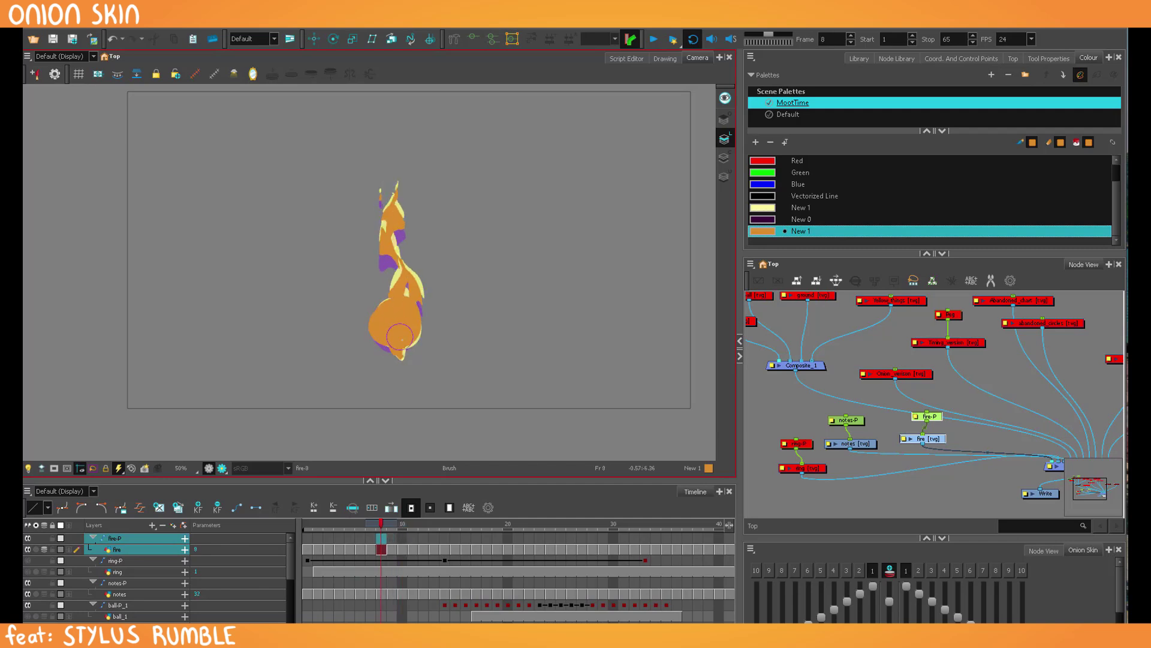
# Paint the round ball at the flame's base from frame 9 through frame 12, and play back the loop.
pyautogui.press('.')
pyautogui.press('.')
pyautogui.press('.')
pyautogui.press('.')
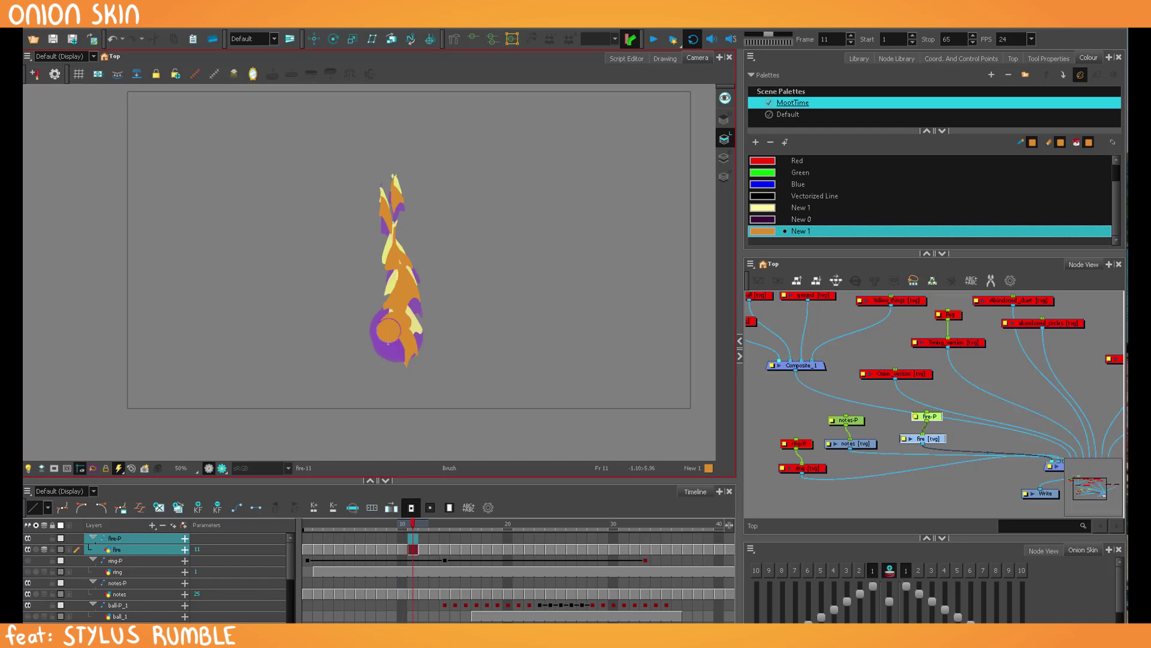
pyautogui.press('.')
pyautogui.press('.')
pyautogui.press('.')
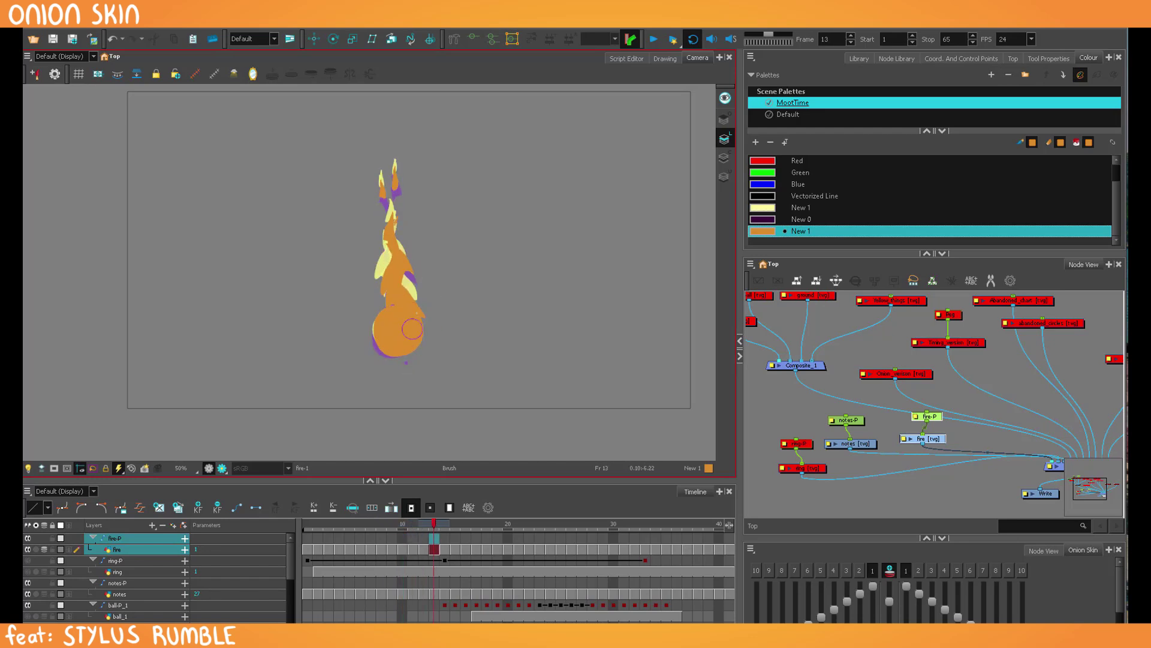
pyautogui.press('.')
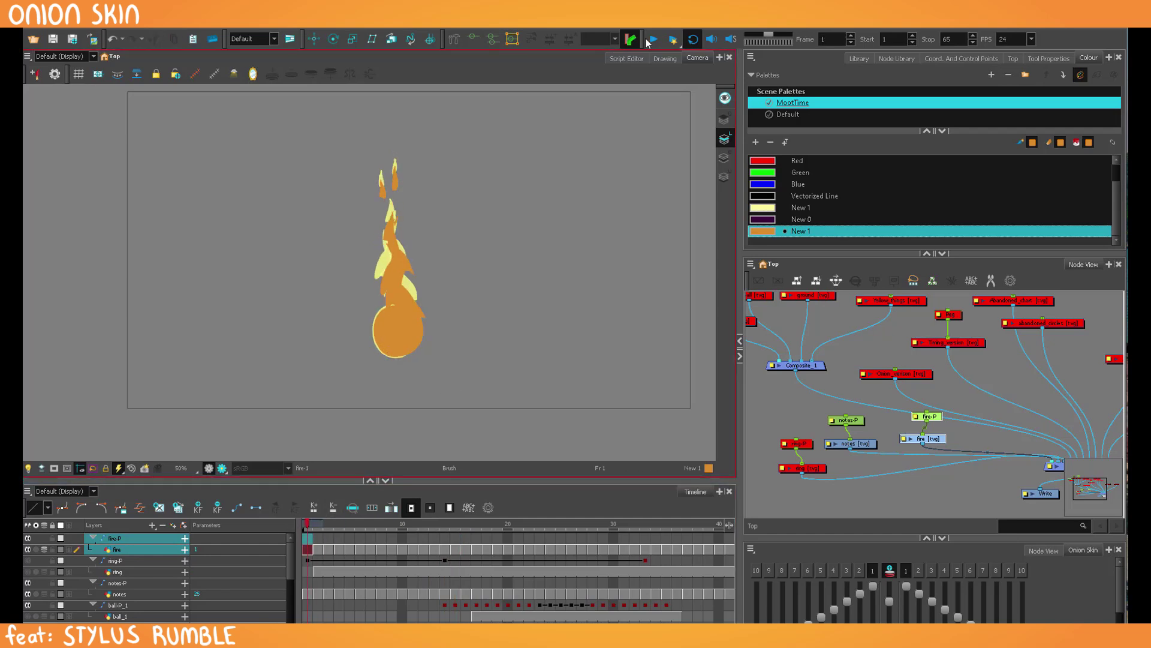
pyautogui.click(655, 39)
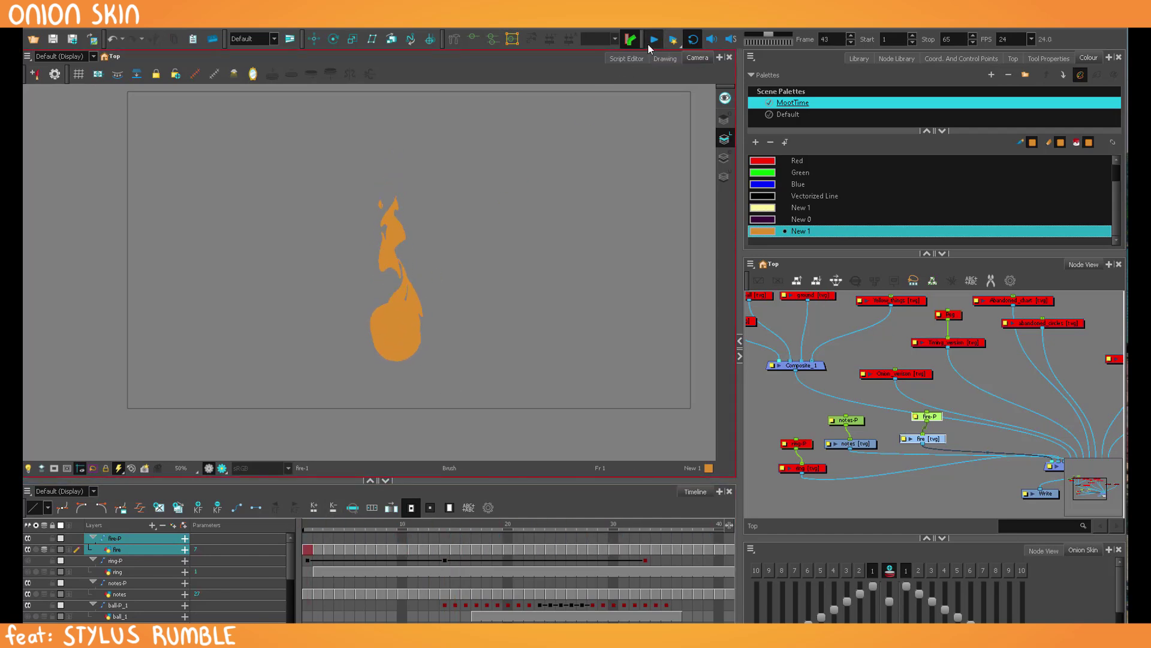
pyautogui.hotkey('shift', 'Return')
# From frame 13 to frame 21, refine the outline of the flame's round base to match the onion-skinned drawings.
pyautogui.moveTo(327, 525); pyautogui.dragTo(249, 522)
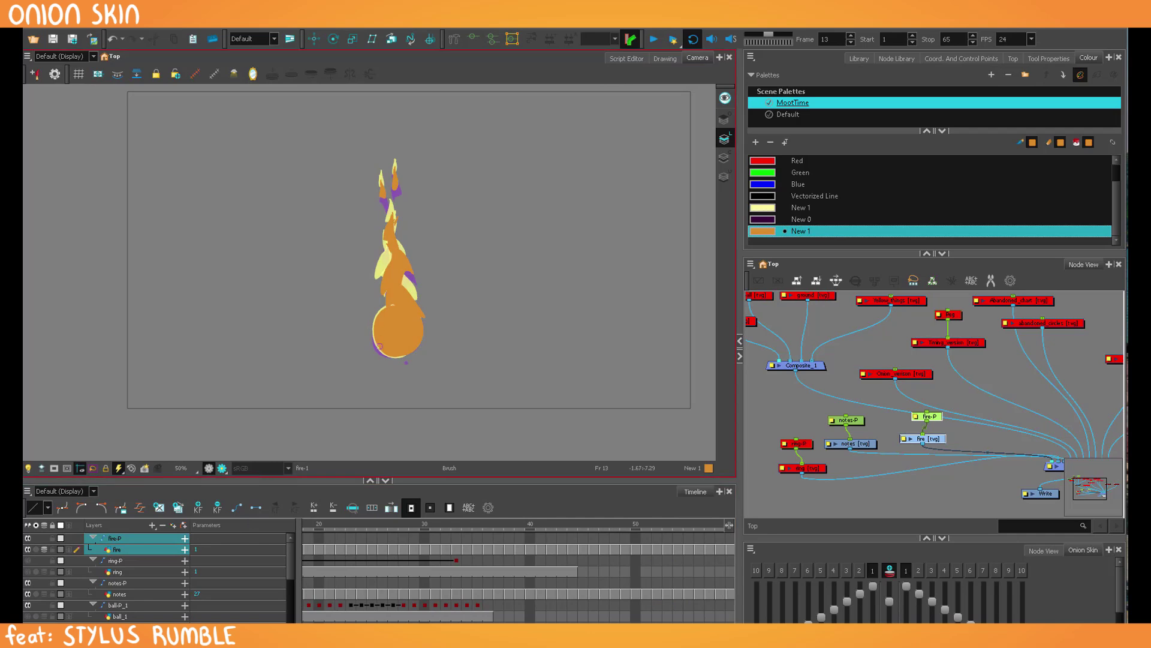
pyautogui.press('.')
pyautogui.press('.')
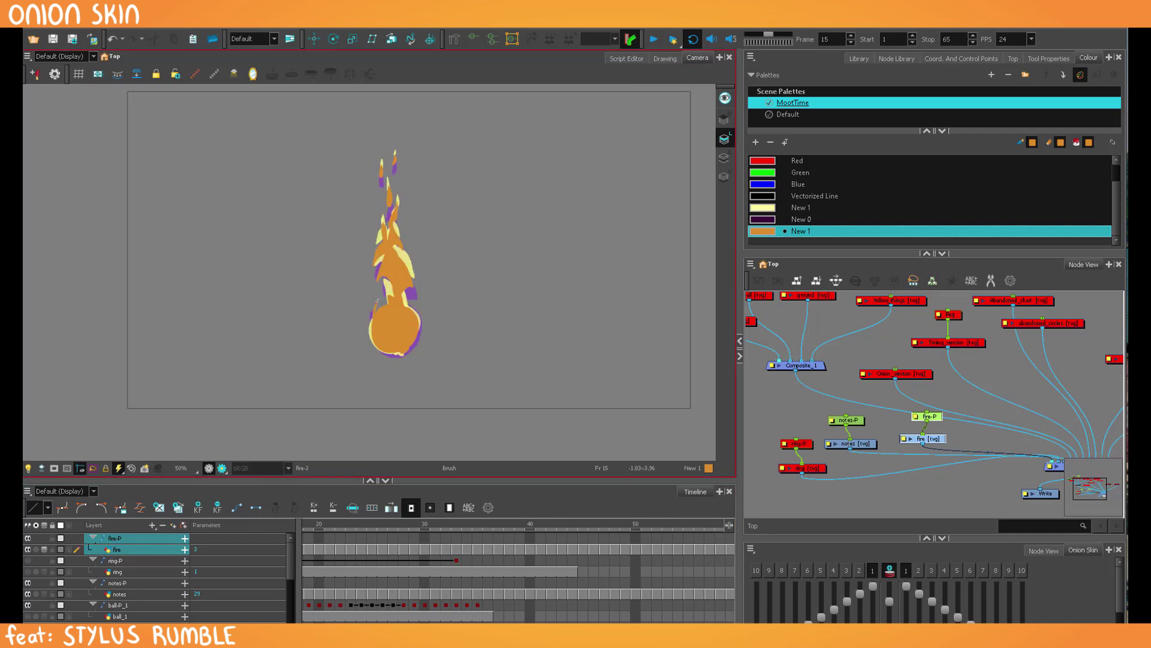
pyautogui.press('.')
pyautogui.press('.')
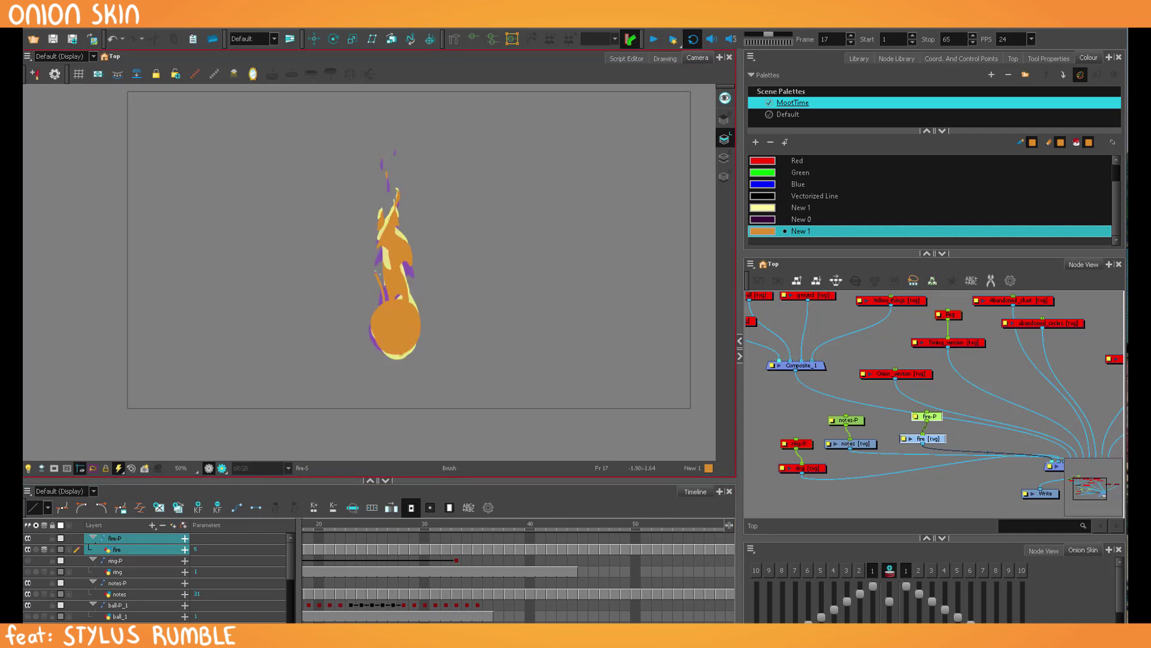
pyautogui.press('.')
pyautogui.press('.')
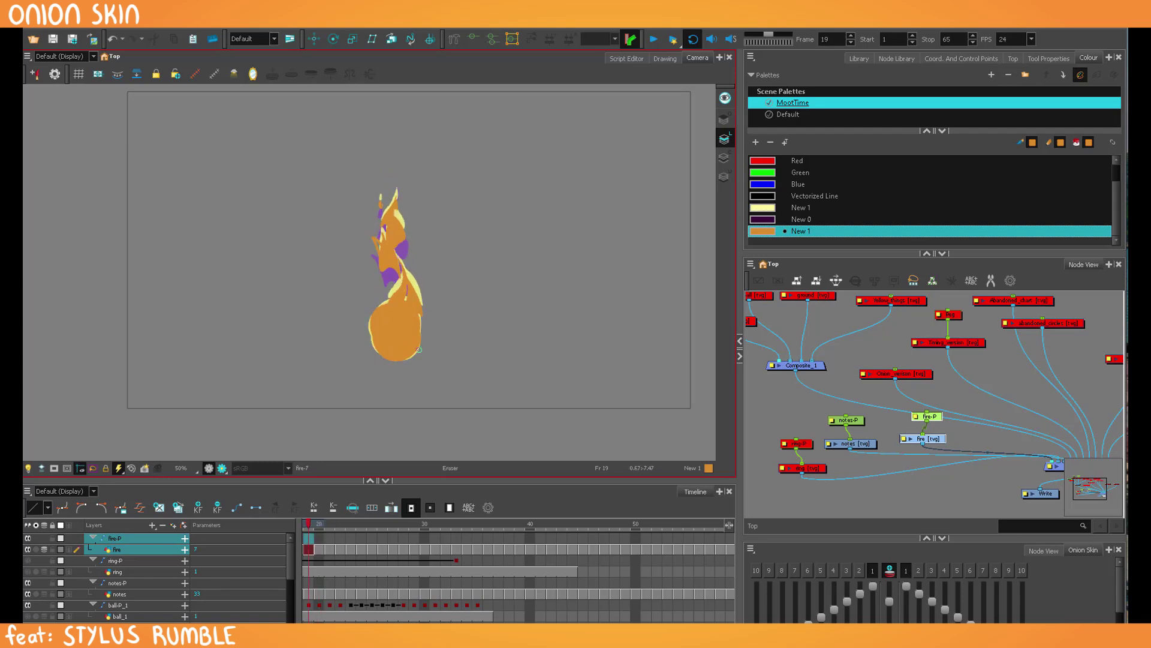
pyautogui.press('.')
pyautogui.press('.')
pyautogui.hotkey('alt', 'e')
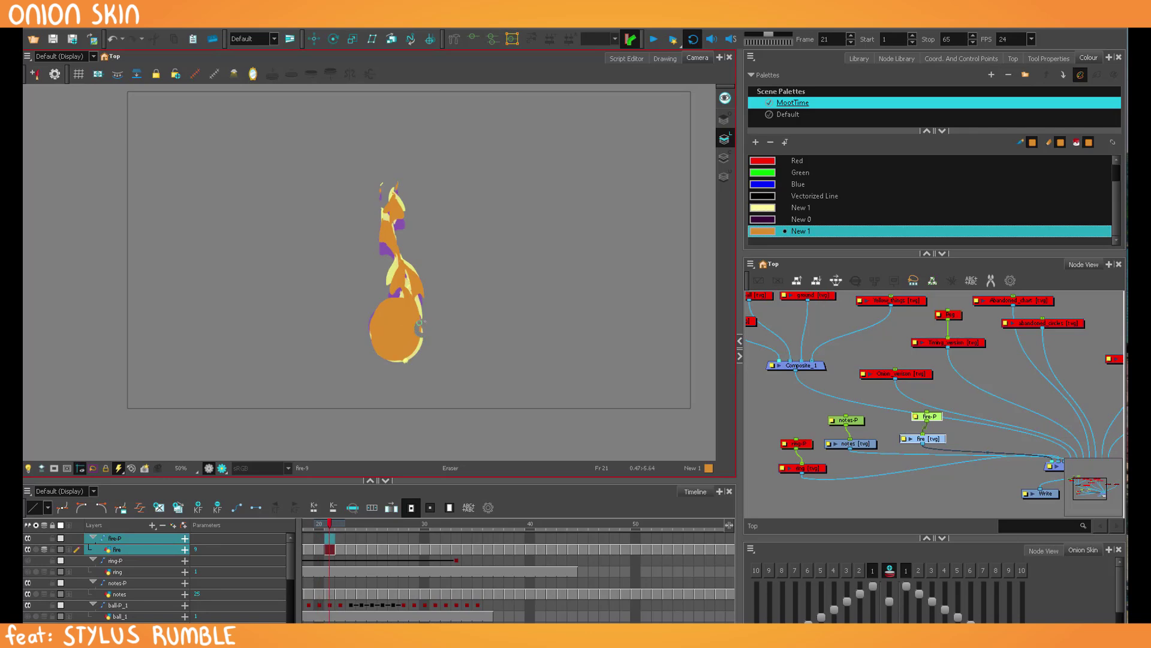
# Touch up the flame's base from frame 22 onward, and check the first drawings of the loop again.
pyautogui.press('.')
pyautogui.hotkey('alt', 'b')
pyautogui.press('.')
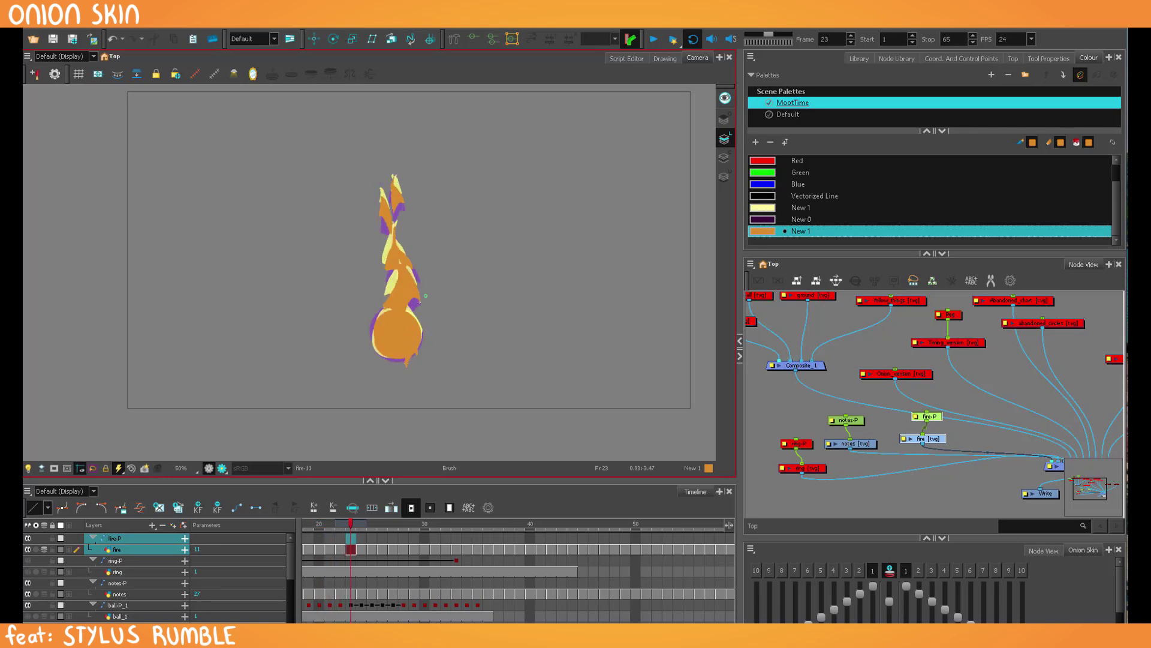
pyautogui.moveTo(410, 308); pyautogui.dragTo(412, 314)
pyautogui.press('.')
pyautogui.press('.')
pyautogui.press('.')
pyautogui.moveTo(320, 523)
pyautogui.mouseDown()
pyautogui.moveTo(458, 521)
pyautogui.moveTo(257, 520)
pyautogui.mouseUp()
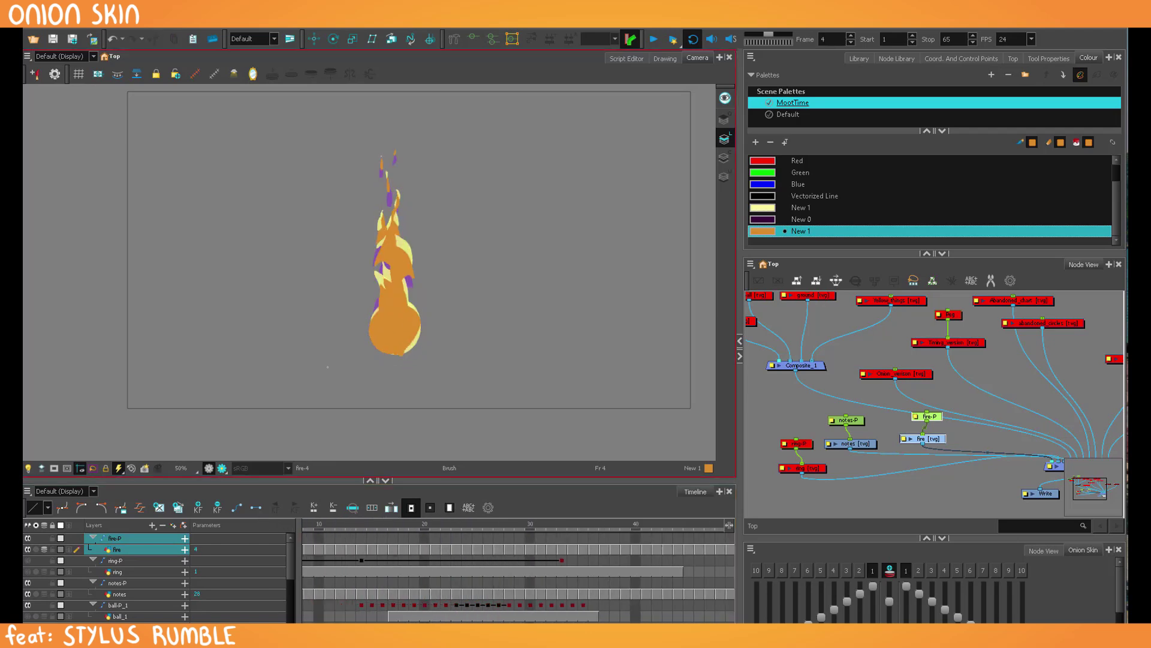
pyautogui.press('.')
pyautogui.press('.')
pyautogui.hotkey('alt', 'e')
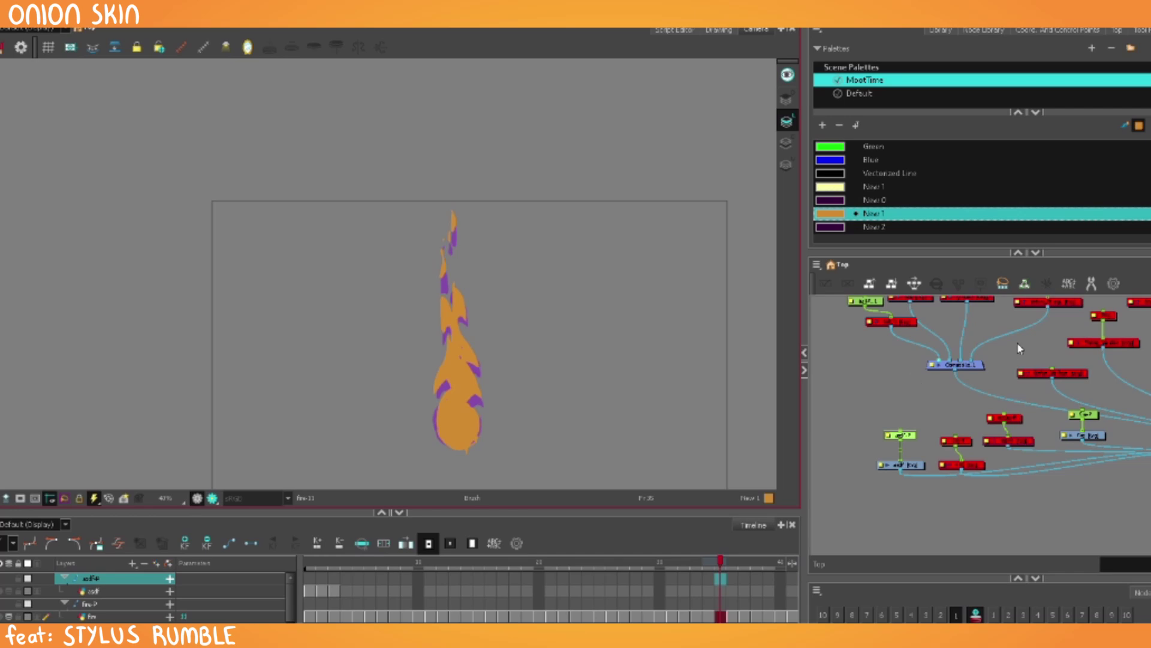
# Return to frame 1 and add another asdf.tpl drawing layer from the library to the node network.
pyautogui.click(901, 462)
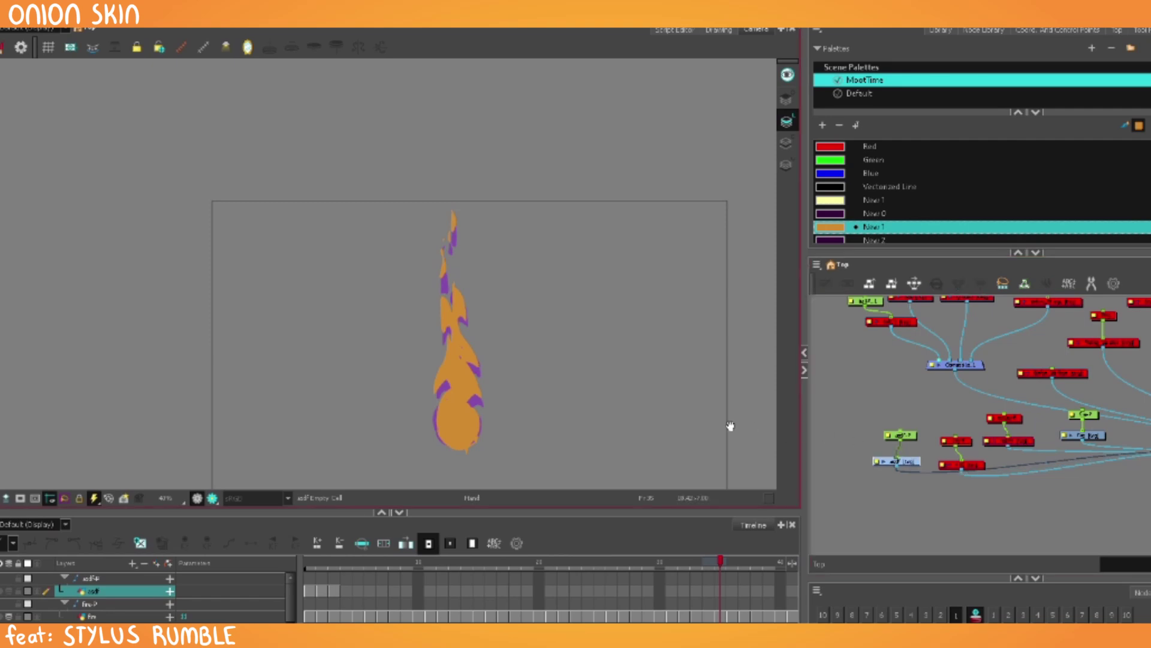
pyautogui.moveTo(730, 425); pyautogui.dragTo(655, 349)
pyautogui.press('2')
pyautogui.moveTo(342, 561)
pyautogui.mouseDown()
pyautogui.moveTo(546, 567)
pyautogui.moveTo(292, 579)
pyautogui.mouseUp()
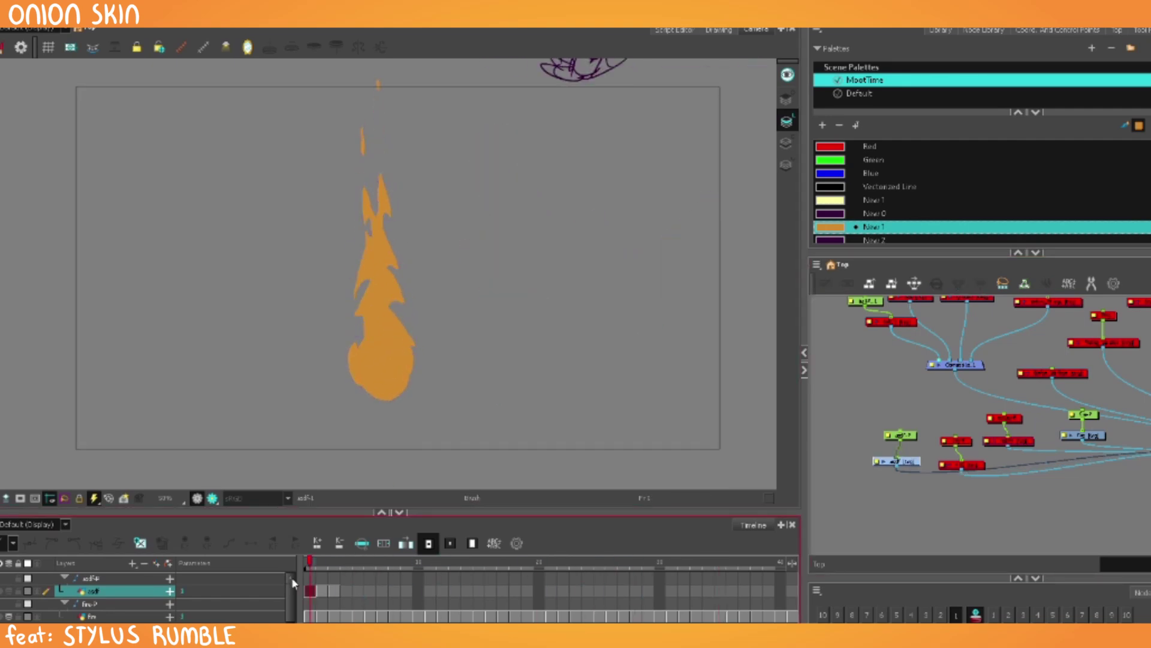
pyautogui.moveTo(946, 400); pyautogui.dragTo(968, 370)
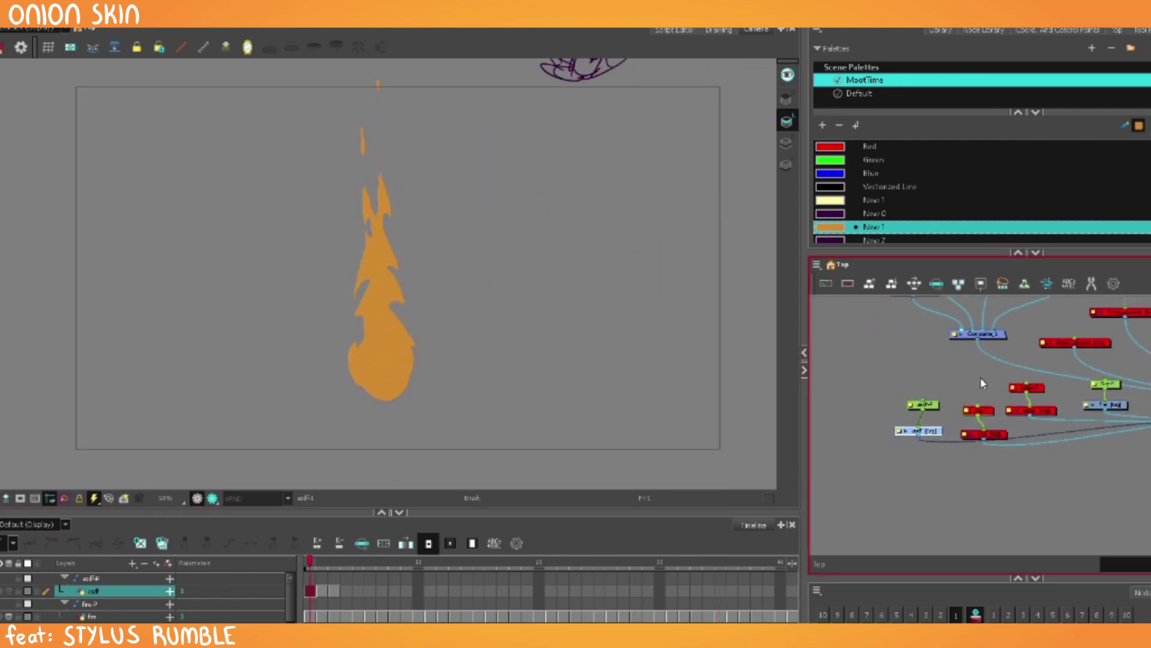
pyautogui.click(954, 33)
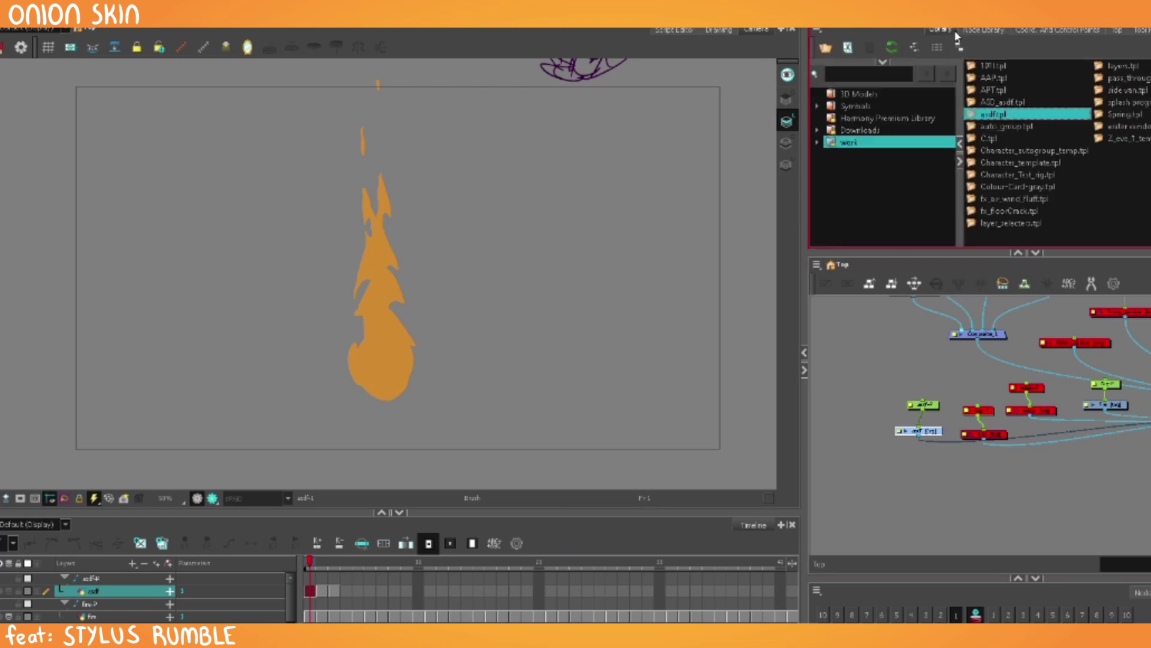
pyautogui.moveTo(995, 148); pyautogui.dragTo(959, 484)
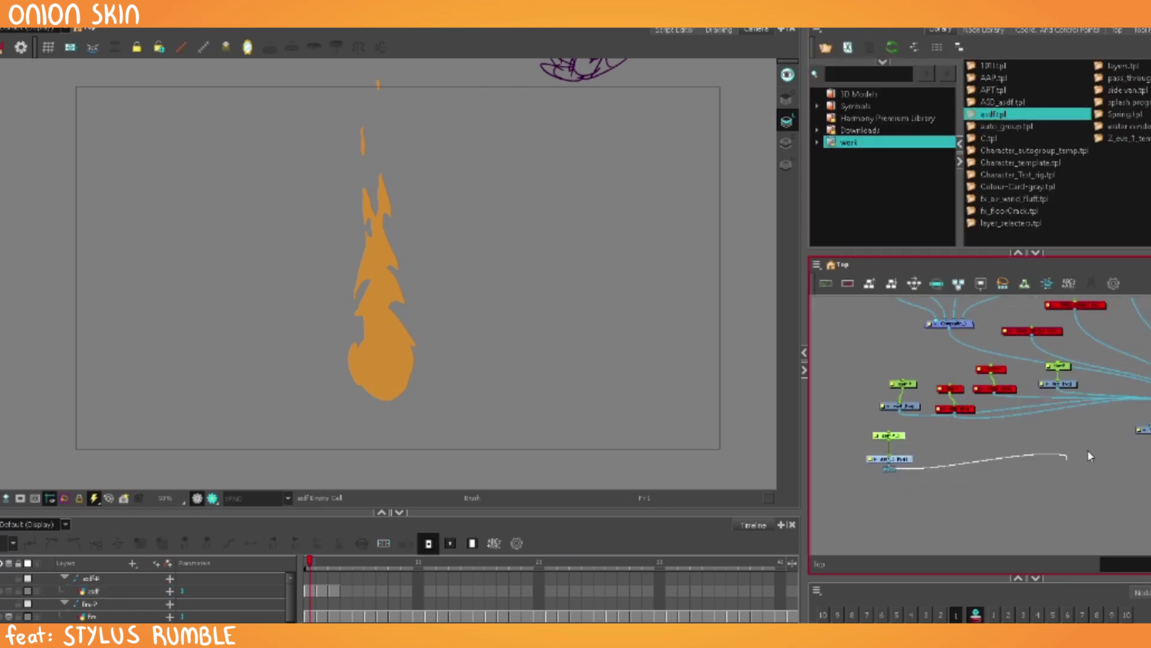
# Connect the new layer to the composite and paint a thick vertical stick below the flame in dark purple New 0.
pyautogui.click(906, 30)
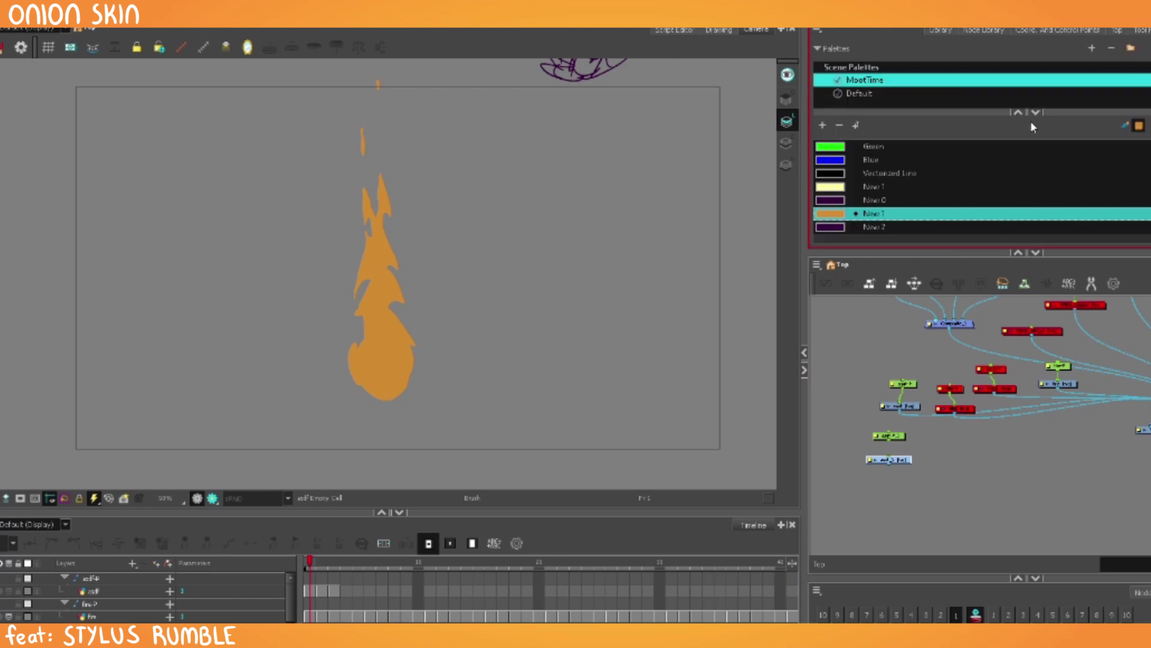
pyautogui.click(842, 204)
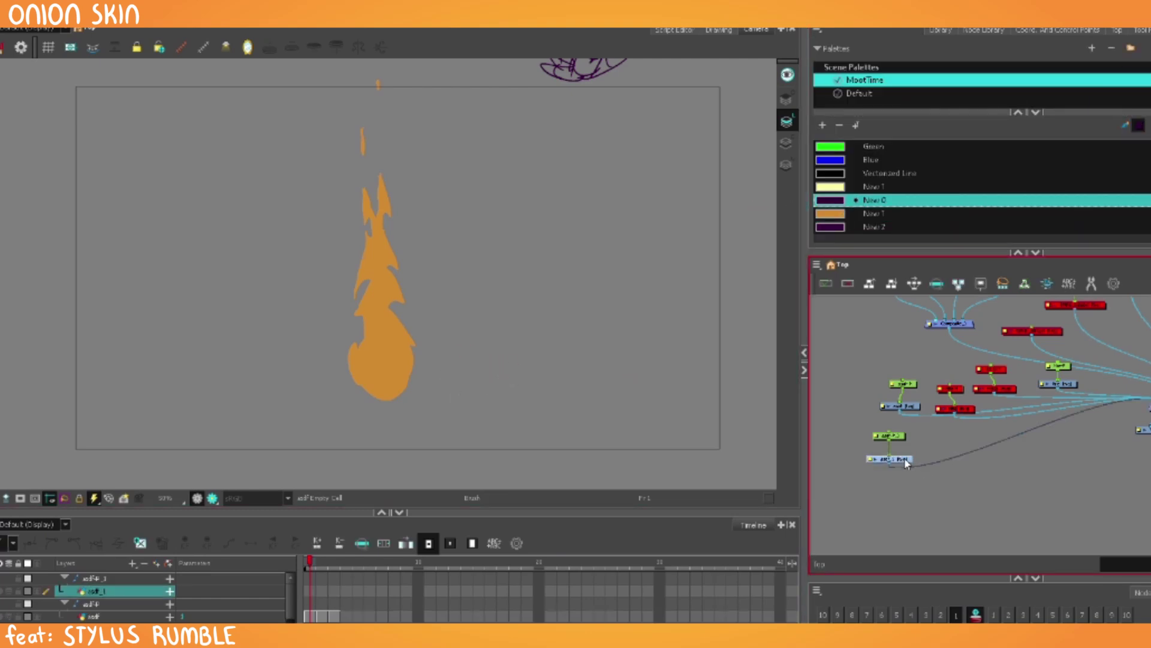
pyautogui.moveTo(907, 463); pyautogui.dragTo(905, 460)
pyautogui.moveTo(477, 403)
pyautogui.mouseDown()
pyautogui.moveTo(494, 313)
pyautogui.moveTo(510, 305)
pyautogui.mouseUp()
pyautogui.moveTo(420, 472); pyautogui.dragTo(420, 292)
pyautogui.hotkey('shift', 't')
pyautogui.scroll(1, 940, 377)
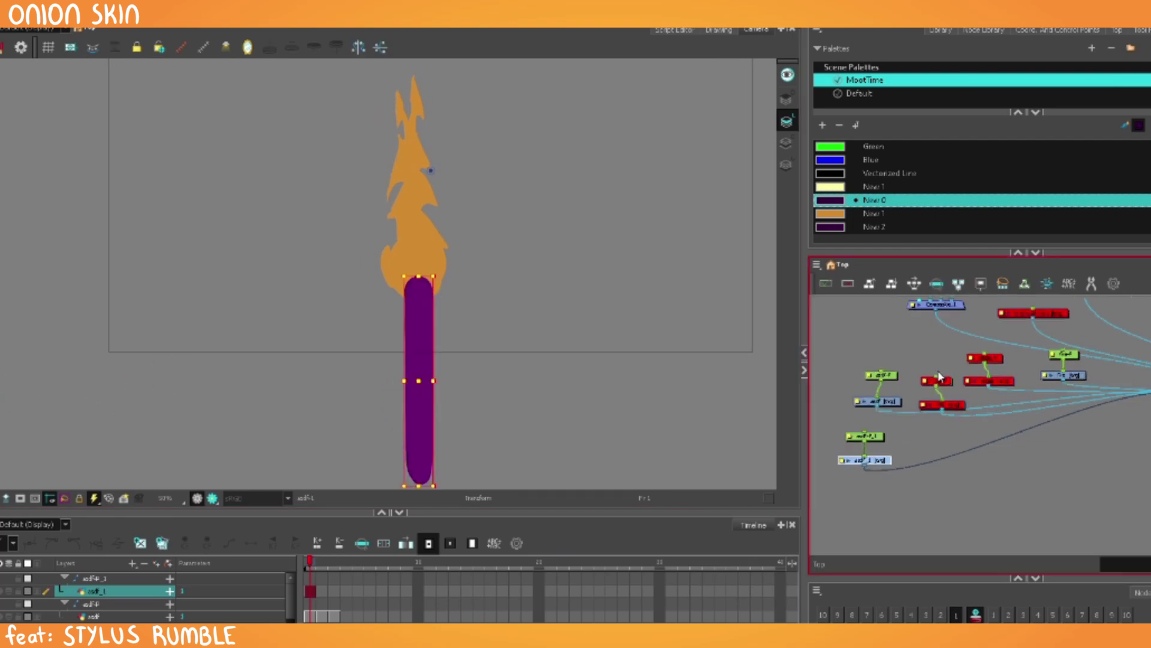
# Extend the stick drawing's exposure to frame 38 and keyframe its peg at frames 1 and 38.
pyautogui.press('2')
pyautogui.moveTo(847, 437); pyautogui.dragTo(959, 357)
pyautogui.press('1')
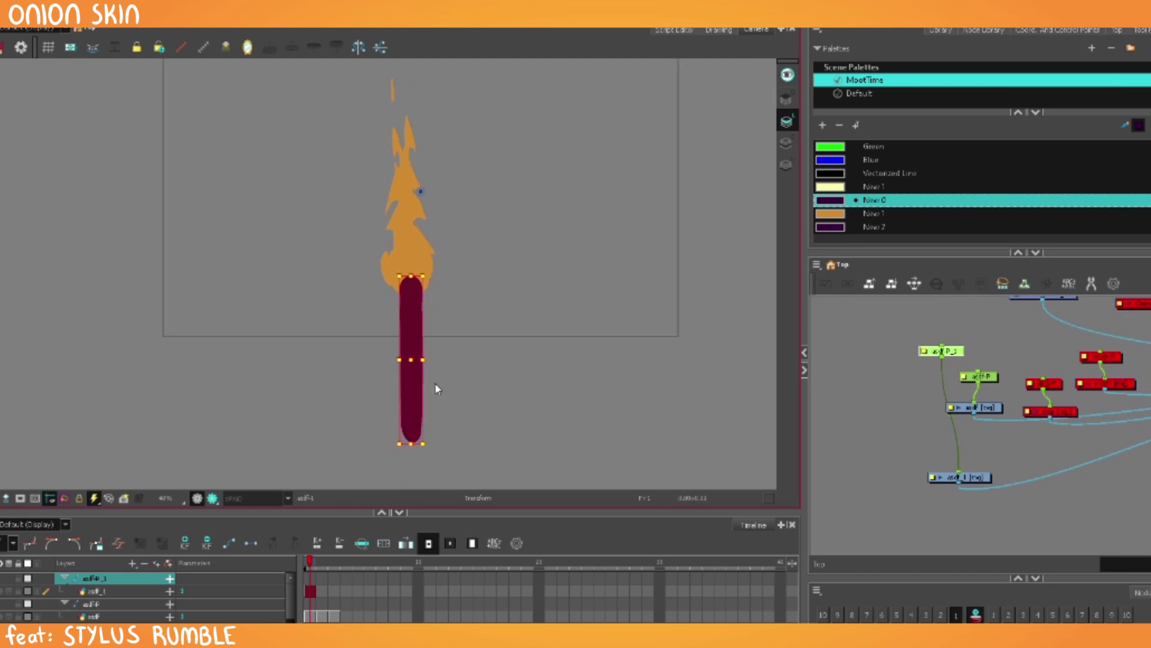
pyautogui.click(311, 590)
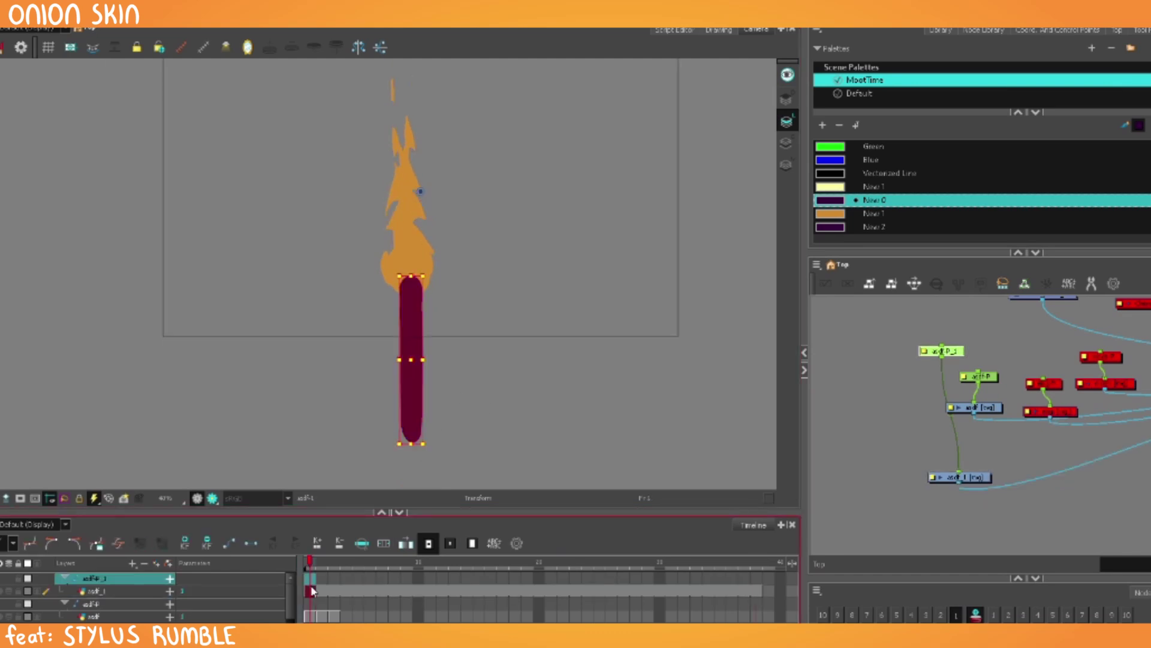
pyautogui.click(756, 580)
pyautogui.press('F6')
pyautogui.click(307, 579)
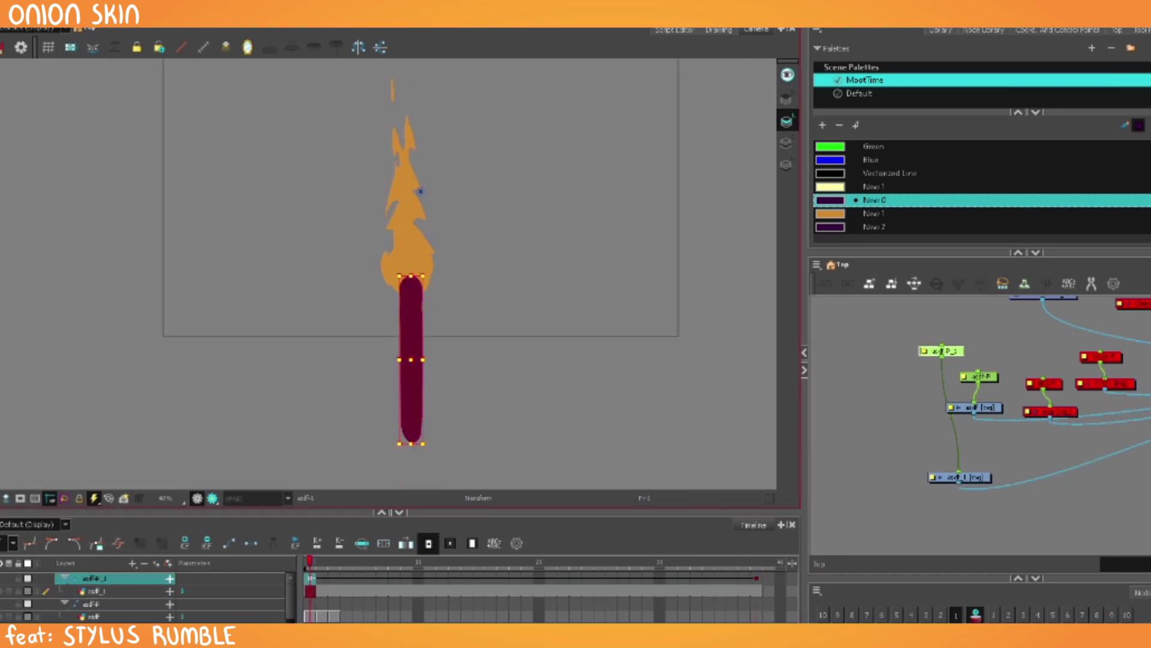
# Animate the stick from the right edge of the camera frame at frame 1 to the left side at frame 38.
pyautogui.click(1, 324)
pyautogui.click(412, 367)
pyautogui.moveTo(412, 367); pyautogui.dragTo(266, 369)
pyautogui.click(756, 580)
pyautogui.click(2, 326)
pyautogui.click(4, 325)
pyautogui.click(474, 544)
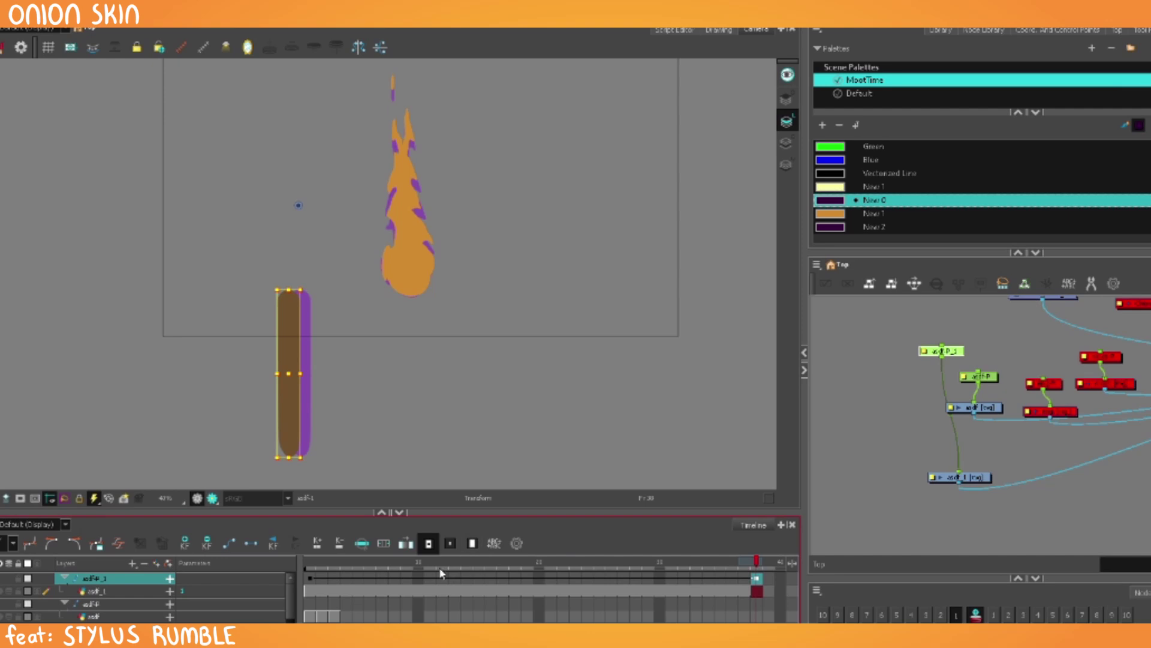
# Try to parent the asdf peg to the stick's peg and shift it toward the stick.
pyautogui.click(983, 348)
pyautogui.moveTo(990, 377)
pyautogui.mouseDown()
pyautogui.moveTo(909, 369)
pyautogui.moveTo(974, 370)
pyautogui.mouseUp()
pyautogui.click(1007, 358)
pyautogui.click(978, 374)
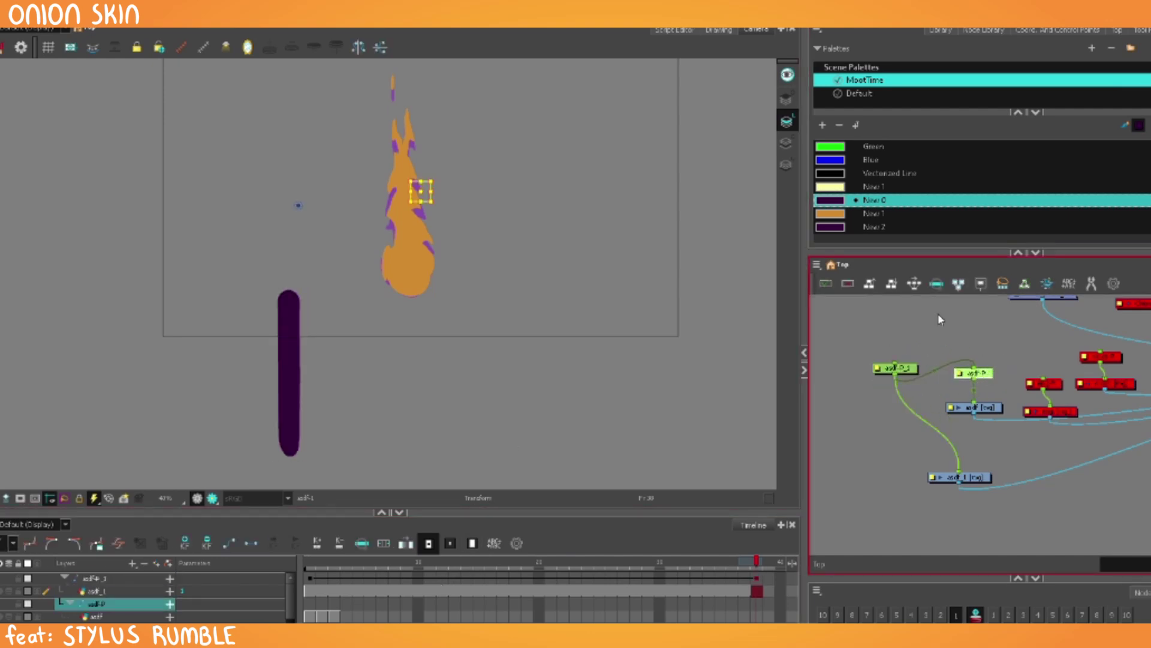
pyautogui.click(1, 350)
pyautogui.click(1, 340)
pyautogui.moveTo(423, 229); pyautogui.dragTo(330, 284)
pyautogui.hotkey('ctrl', 'z')
pyautogui.moveTo(985, 410); pyautogui.dragTo(987, 424)
pyautogui.press('d')
pyautogui.press('a')
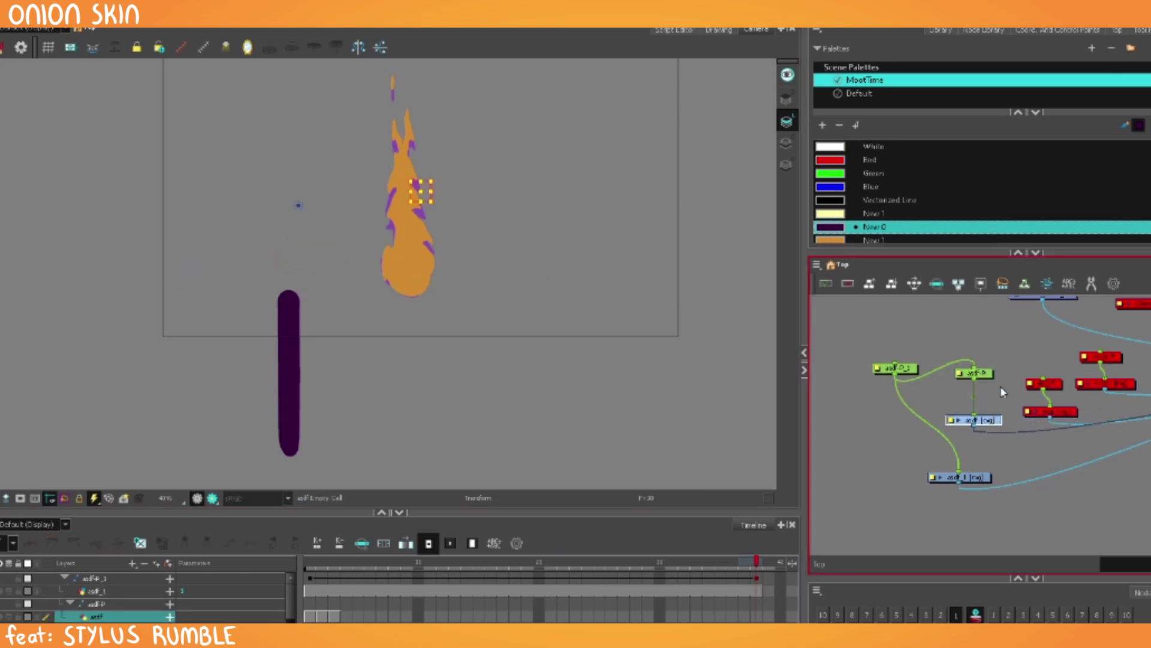
pyautogui.click(1002, 388)
pyautogui.click(414, 281)
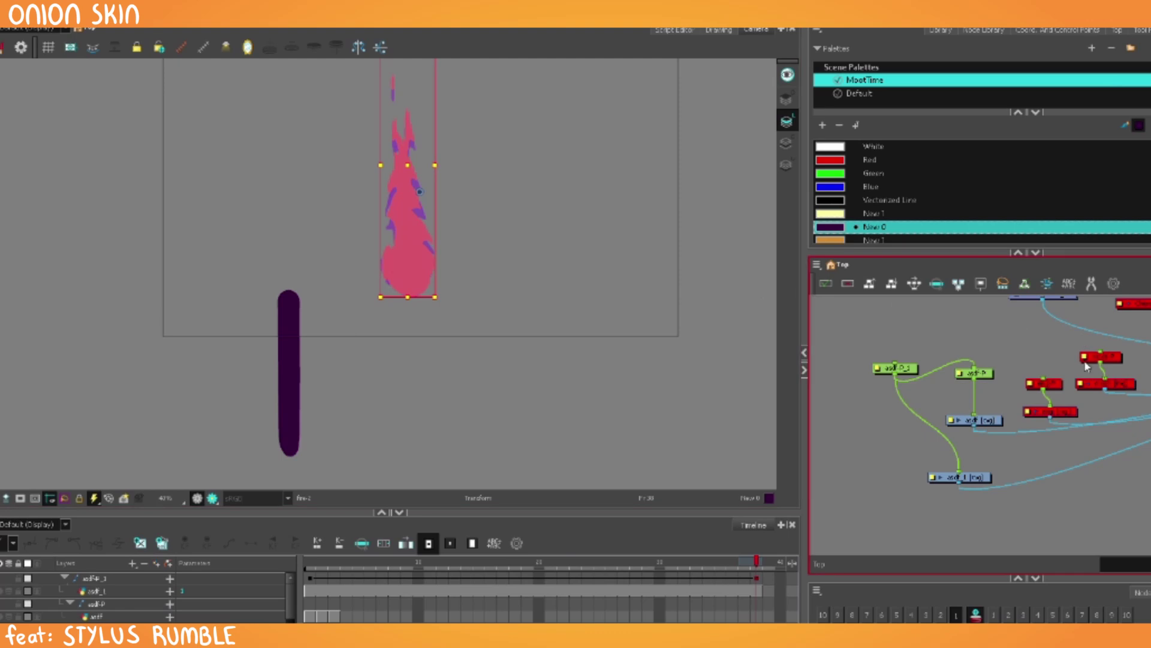
# Parent the fire peg to the stick's peg, and delete the unused asdf peg and drawing layer.
pyautogui.moveTo(896, 375); pyautogui.dragTo(1150, 341)
pyautogui.moveTo(1002, 361); pyautogui.dragTo(984, 315)
pyautogui.press('Delete')
pyautogui.moveTo(1150, 371); pyautogui.dragTo(840, 450)
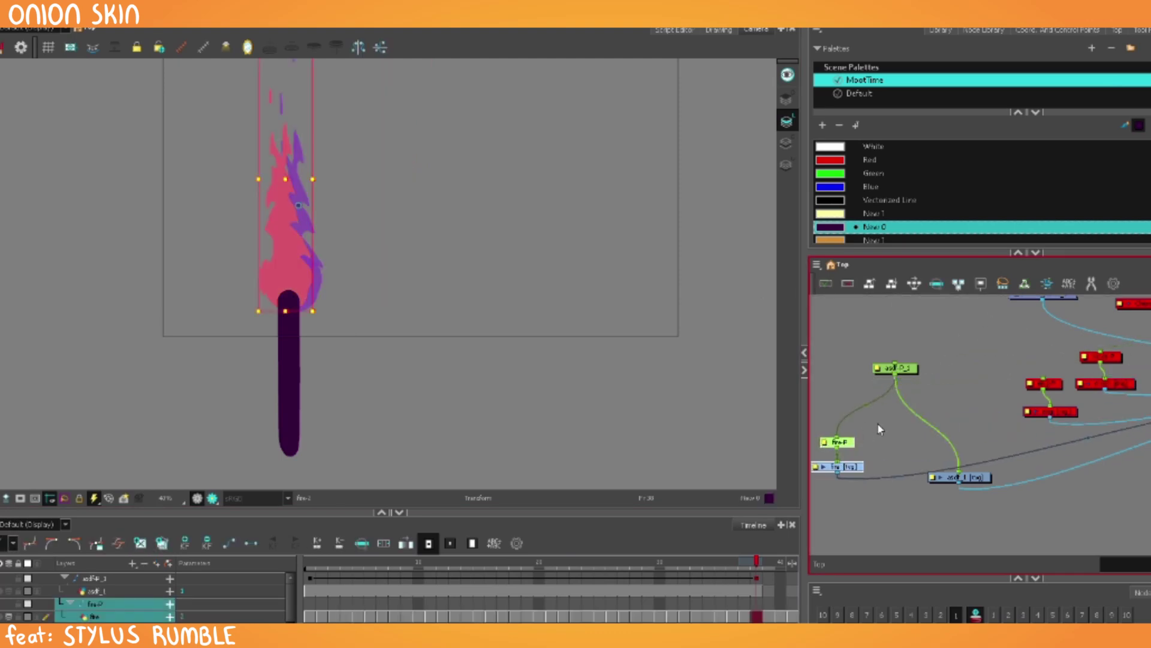
pyautogui.click(879, 427)
# Rig the fire with a curve deformation running from its base up to its tip, and tidy its nodes below the fire peg.
pyautogui.click(839, 440)
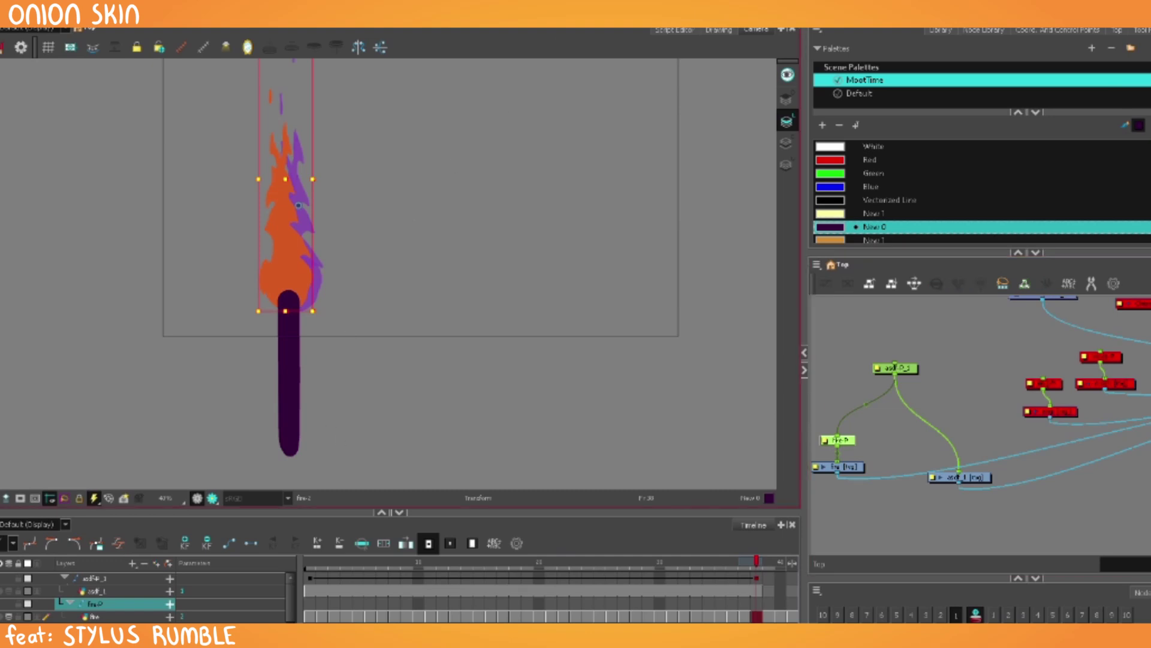
pyautogui.hotkey('shift', 'r')
pyautogui.moveTo(283, 268); pyautogui.dragTo(276, 97)
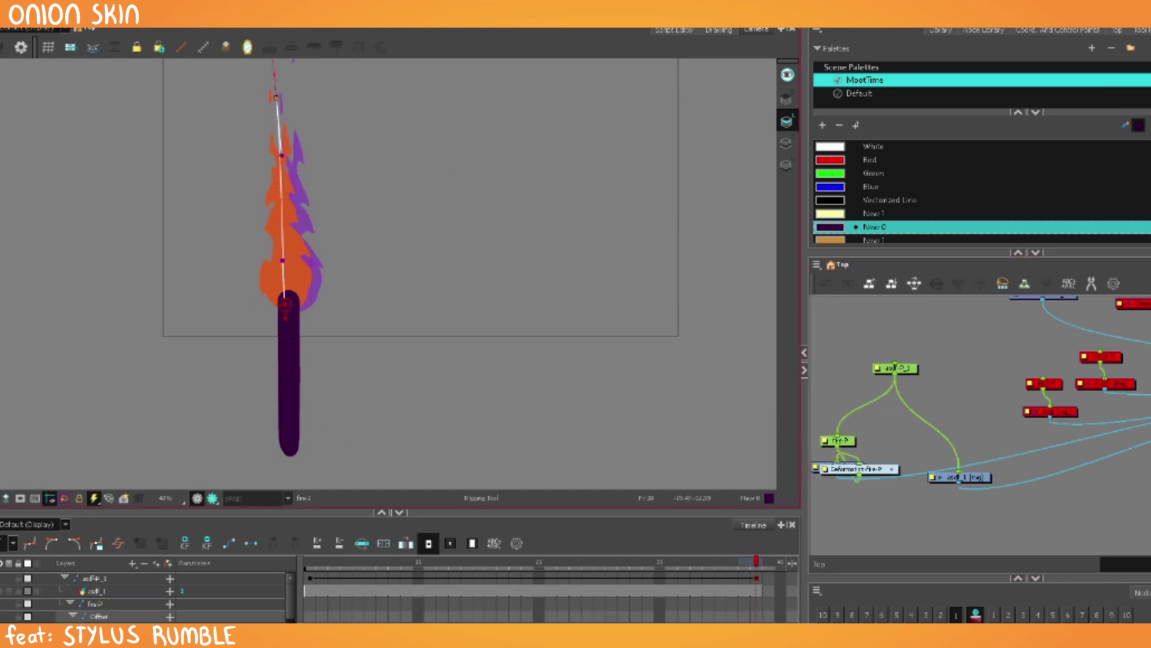
pyautogui.hotkey('shift', 't')
pyautogui.moveTo(854, 440); pyautogui.dragTo(851, 414)
pyautogui.moveTo(863, 468); pyautogui.dragTo(860, 436)
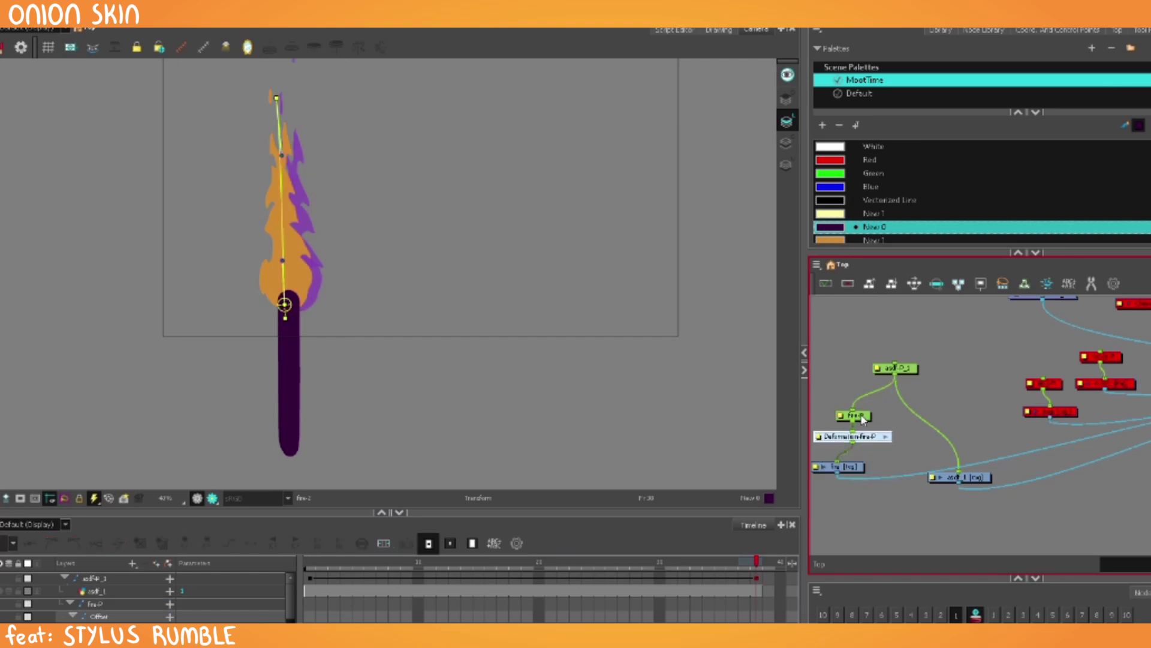
# Keyframe the fire peg at frames 1 and 38 and preview the torch moving across the frame.
pyautogui.click(319, 562)
pyautogui.click(309, 562)
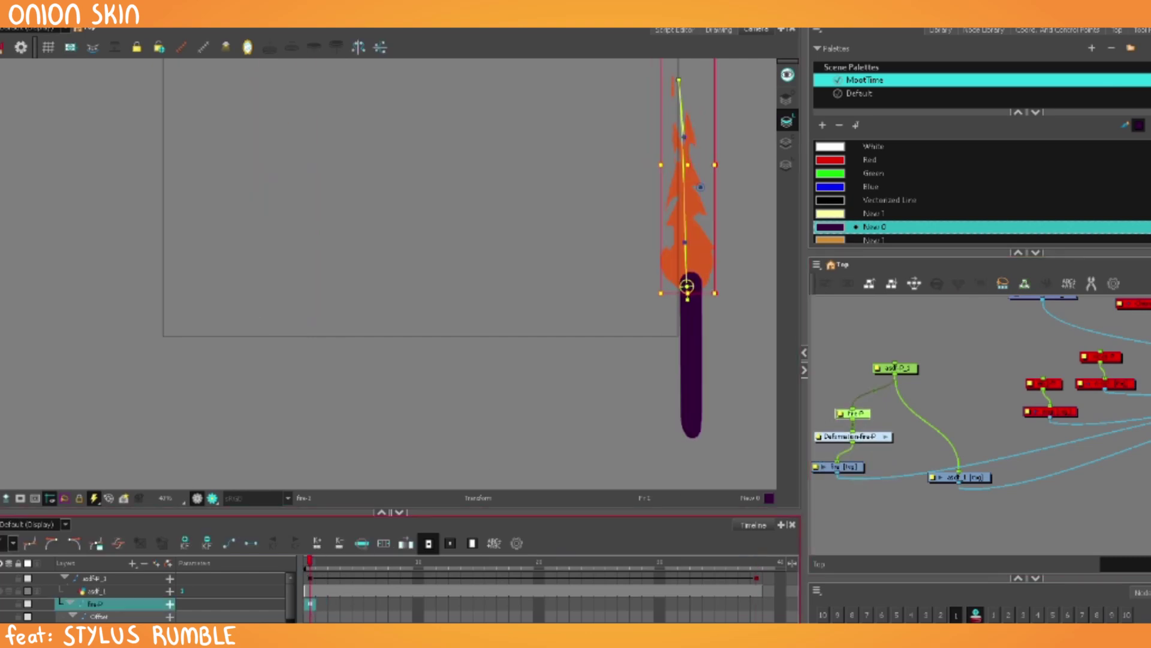
pyautogui.click(756, 603)
pyautogui.press('F6')
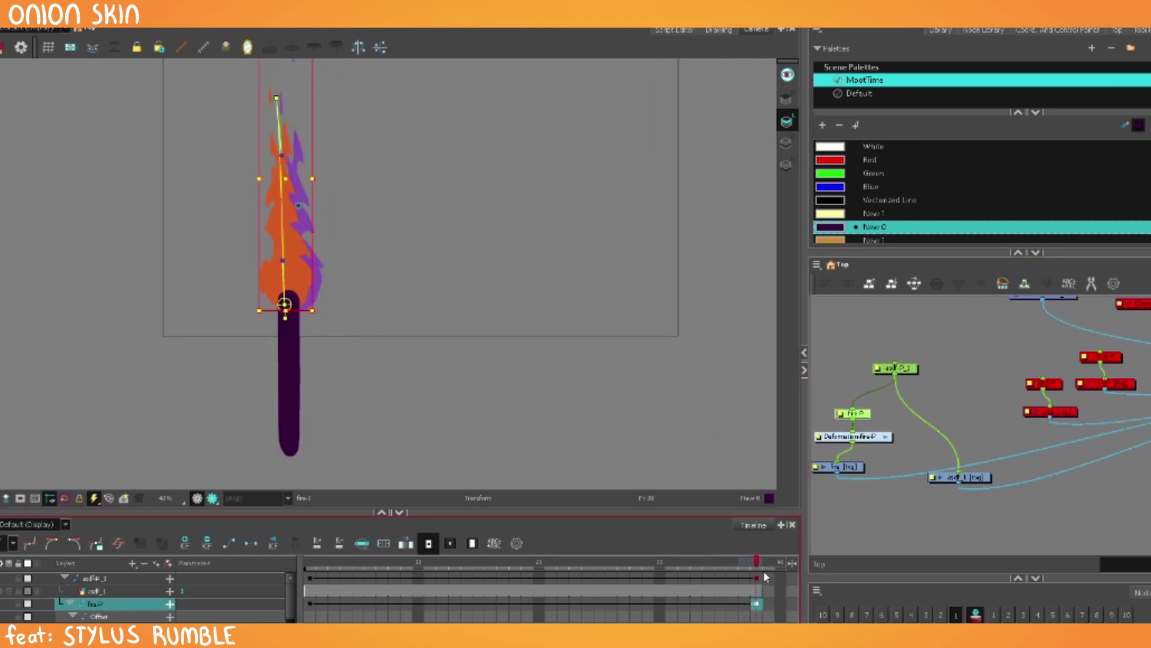
pyautogui.moveTo(311, 563); pyautogui.dragTo(692, 554)
pyautogui.click(310, 563)
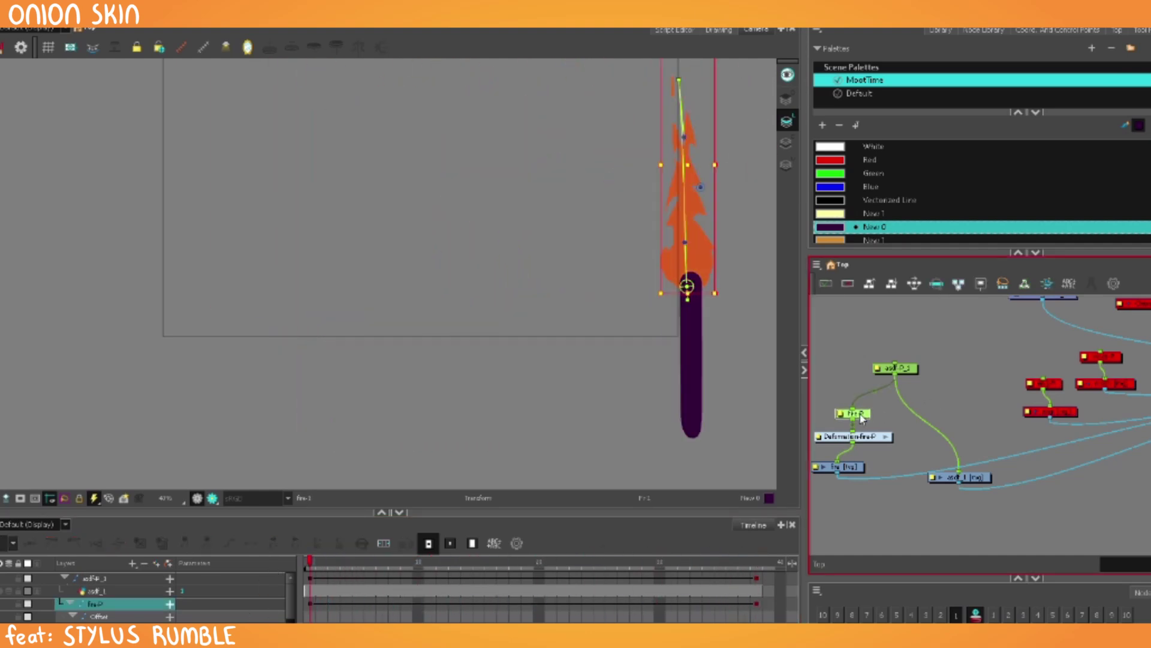
# Bend the flame's deformation curve so its tip trails to the right behind the stick, and preview the movement.
pyautogui.moveTo(680, 80); pyautogui.dragTo(793, 136)
pyautogui.moveTo(750, 234); pyautogui.dragTo(598, 288)
pyautogui.moveTo(591, 236); pyautogui.dragTo(564, 225)
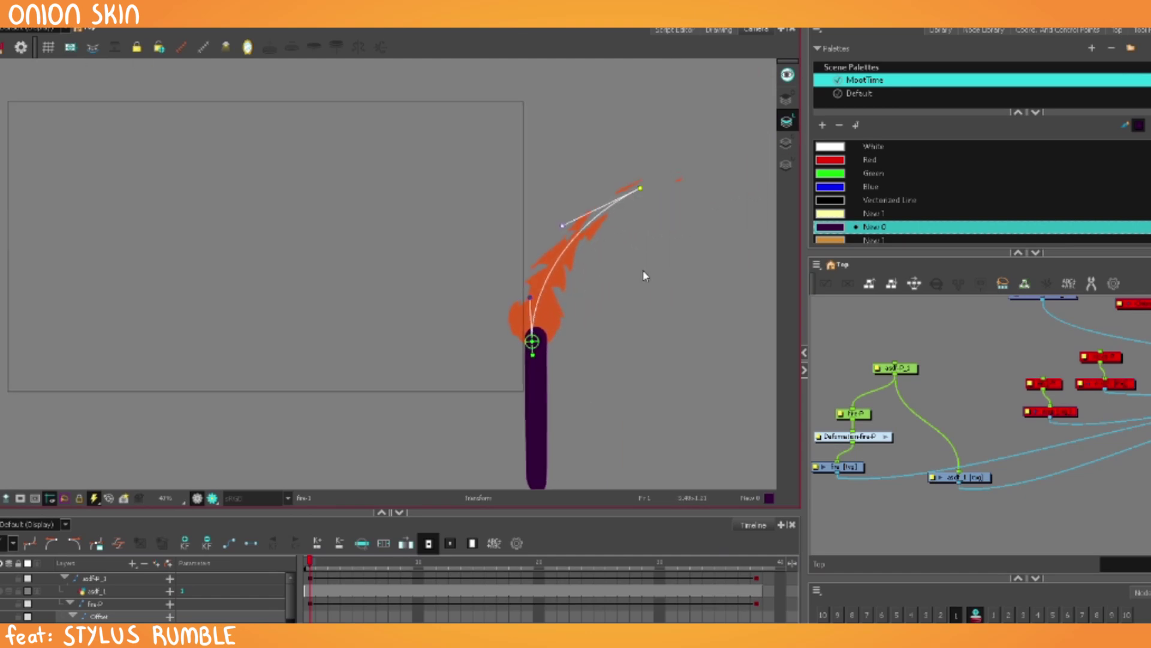
pyautogui.press('1')
pyautogui.moveTo(523, 384); pyautogui.dragTo(638, 317)
pyautogui.moveTo(384, 562); pyautogui.dragTo(792, 561)
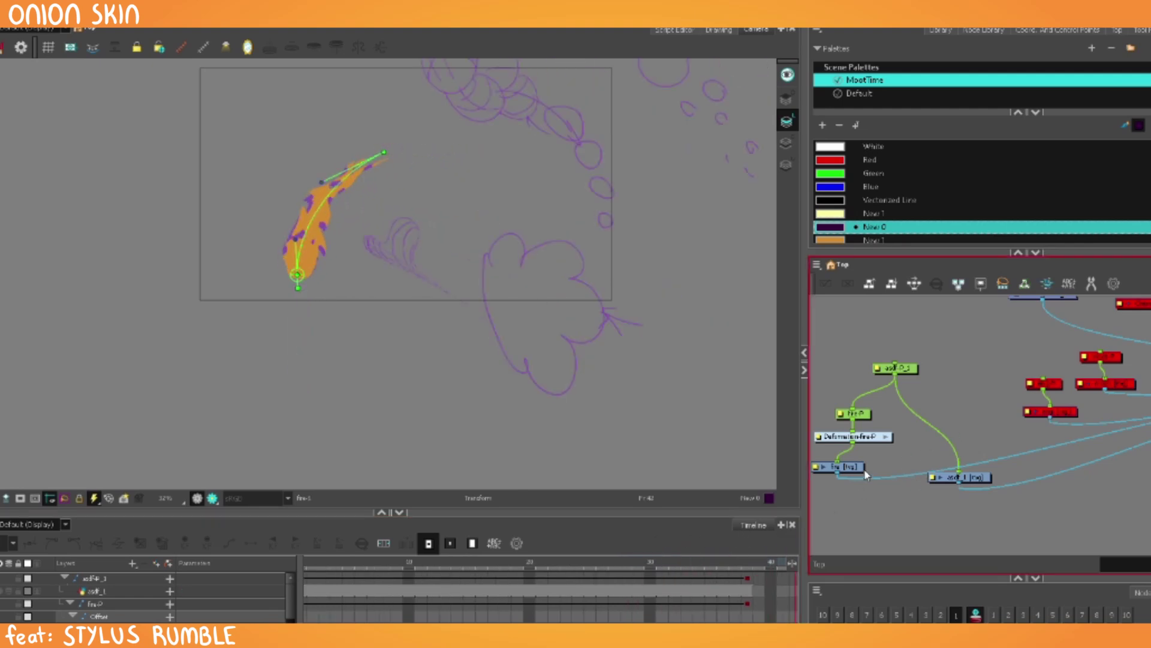
# Add a new asdf.tpl drawing layer from the library, connect it to the composite below the fire nodes, and return to frame 1.
pyautogui.moveTo(866, 474)
pyautogui.mouseDown()
pyautogui.moveTo(879, 478)
pyautogui.moveTo(863, 493)
pyautogui.mouseUp()
pyautogui.click(942, 30)
pyautogui.press('1')
pyautogui.moveTo(917, 523)
pyautogui.mouseDown()
pyautogui.moveTo(866, 508)
pyautogui.moveTo(1100, 439)
pyautogui.moveTo(1148, 408)
pyautogui.mouseUp()
pyautogui.click(866, 509)
pyautogui.click(843, 451)
pyautogui.press('1')
pyautogui.click(886, 462)
pyautogui.moveTo(887, 462); pyautogui.dragTo(873, 480)
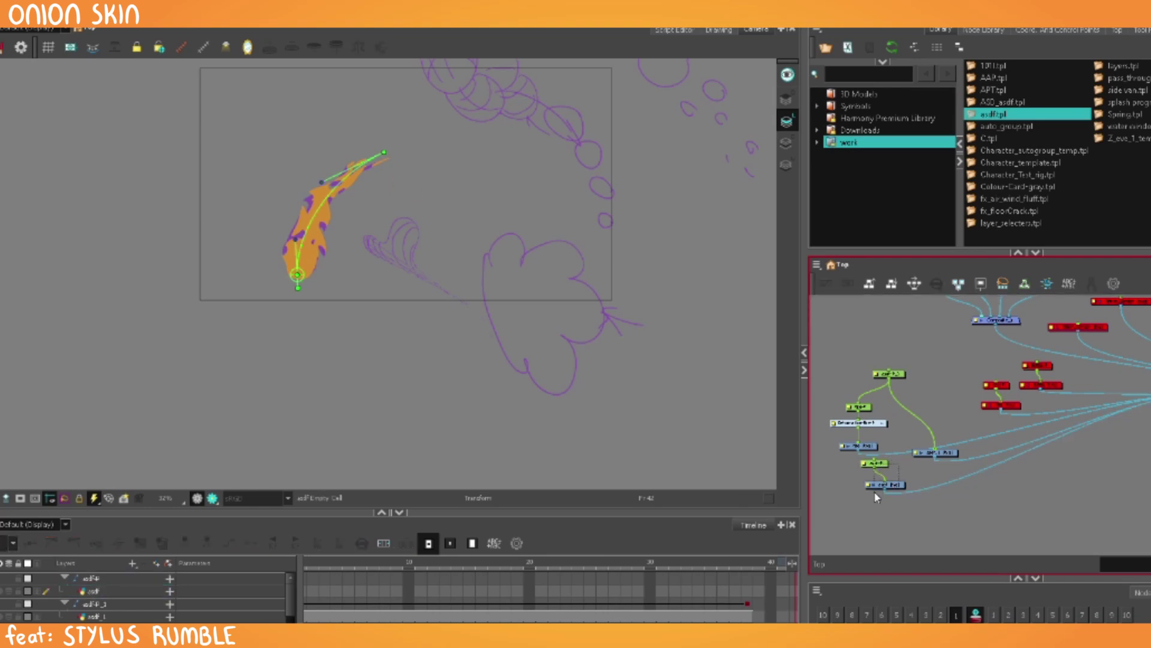
pyautogui.hotkey('alt', 'b')
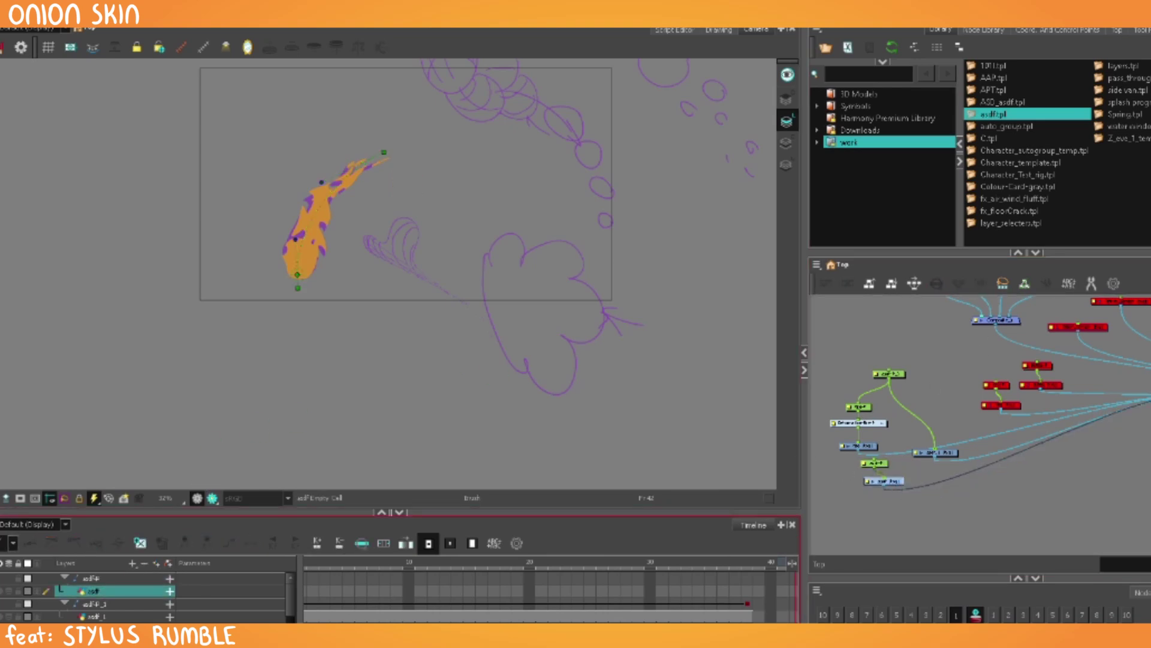
pyautogui.moveTo(366, 627); pyautogui.dragTo(353, 627)
pyautogui.moveTo(330, 565); pyautogui.dragTo(288, 574)
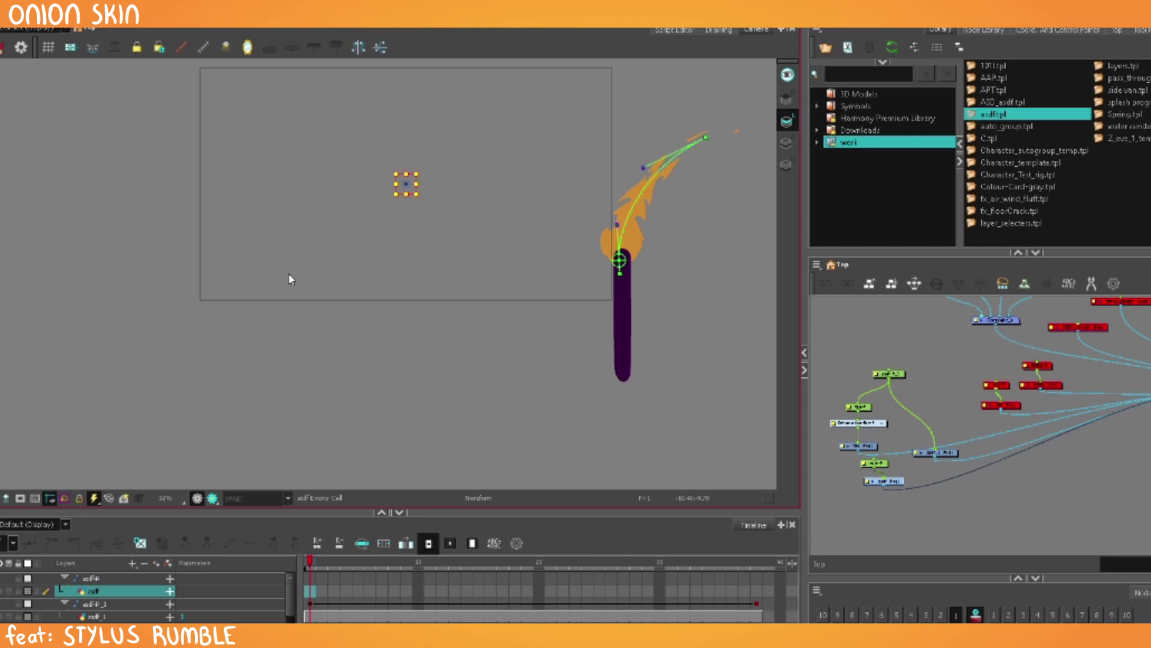
# Sample the flame's orange, align the new drawing node under its peg, and paint a small spark beside the flame at frame 1.
pyautogui.hotkey('shift', 't')
pyautogui.click(873, 453)
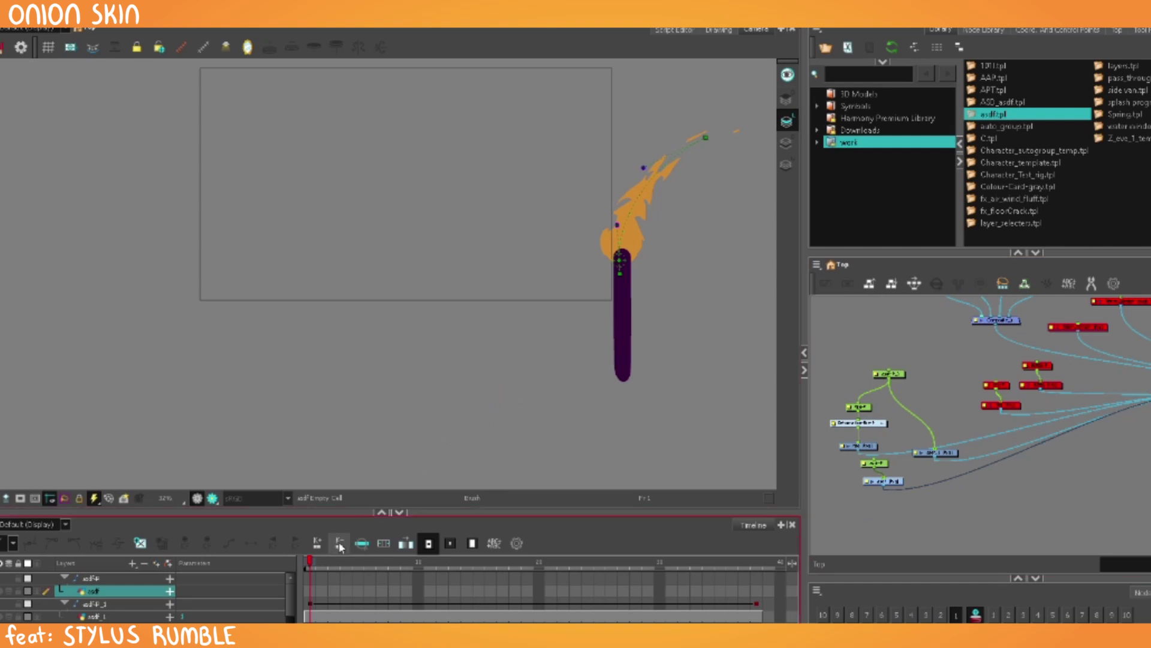
pyautogui.moveTo(702, 243); pyautogui.dragTo(571, 293)
pyautogui.press('2')
pyautogui.press('2')
pyautogui.moveTo(622, 224)
pyautogui.mouseDown()
pyautogui.moveTo(609, 224)
pyautogui.moveTo(648, 224)
pyautogui.mouseUp()
pyautogui.press('1')
pyautogui.moveTo(605, 257); pyautogui.dragTo(609, 276)
pyautogui.hotkey('alt', 'd')
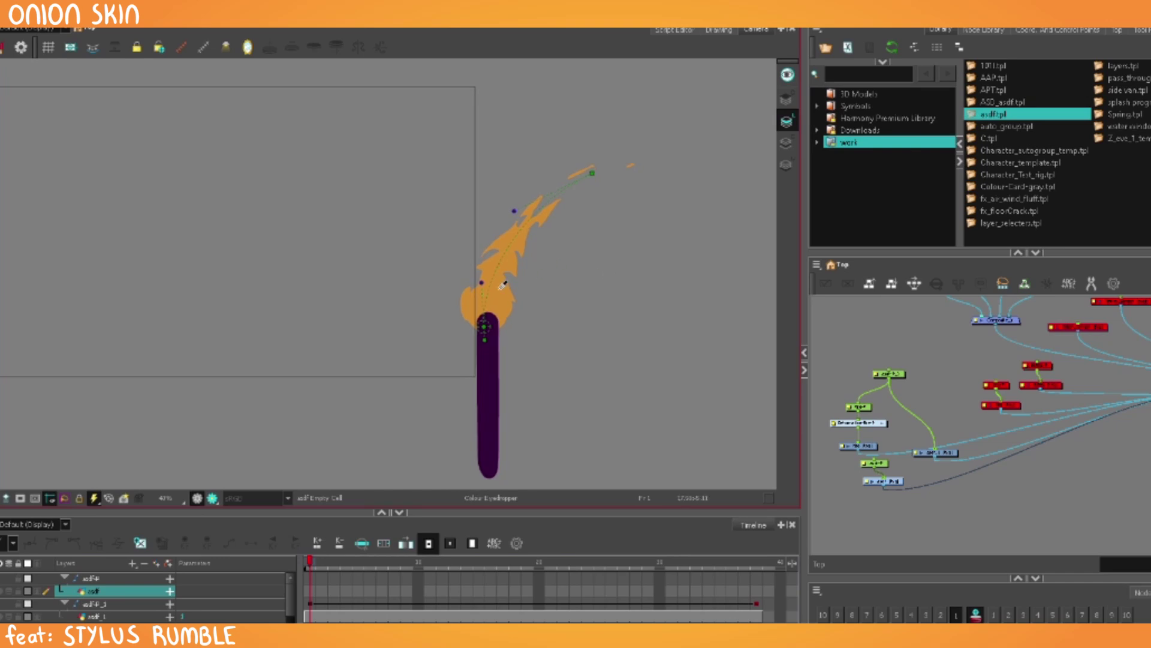
pyautogui.click(862, 482)
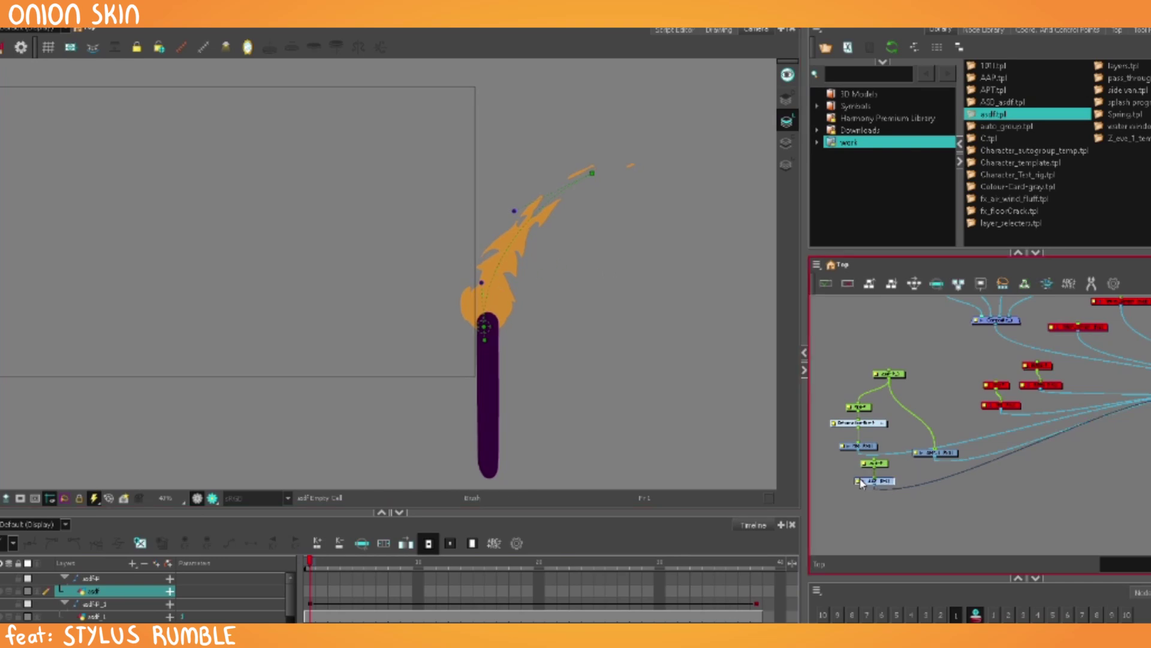
pyautogui.click(922, 504)
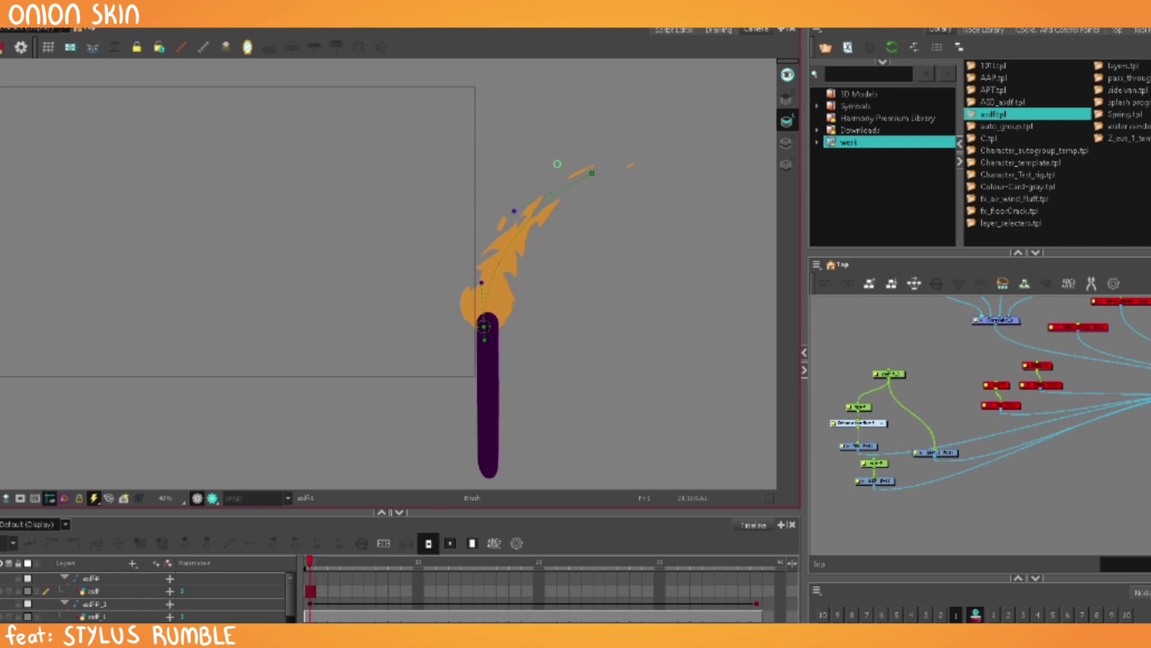
# Paint small orange sparks drifting up and away from the flame's tip, frame by frame from frame 2 to frame 39.
pyautogui.press('.')
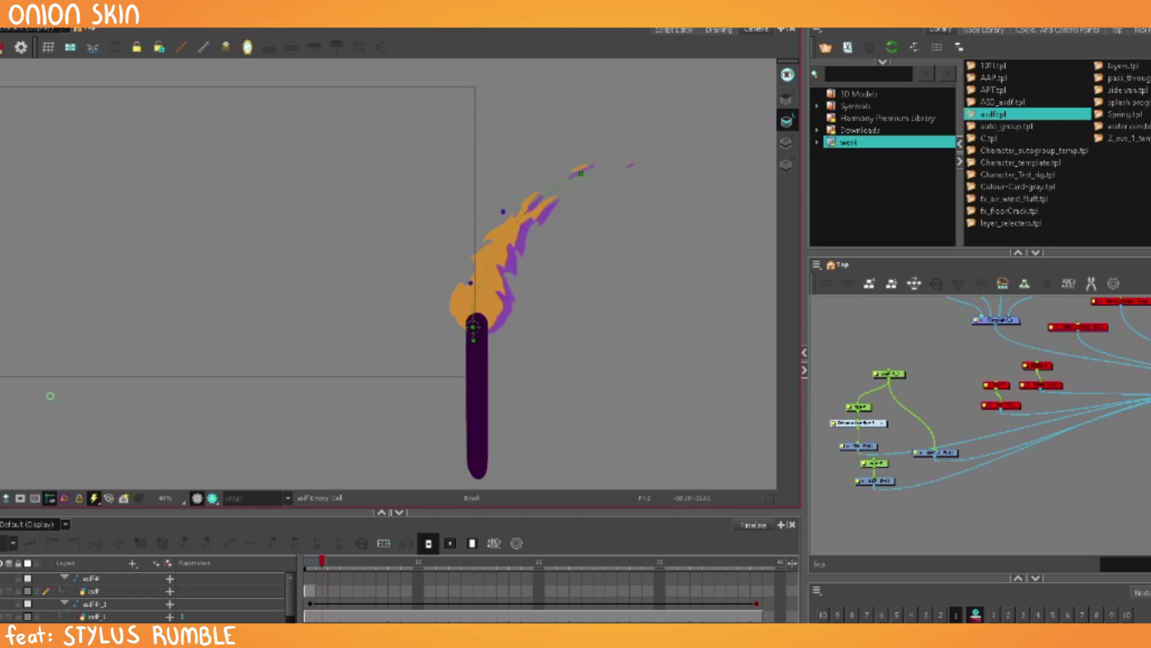
pyautogui.click(874, 481)
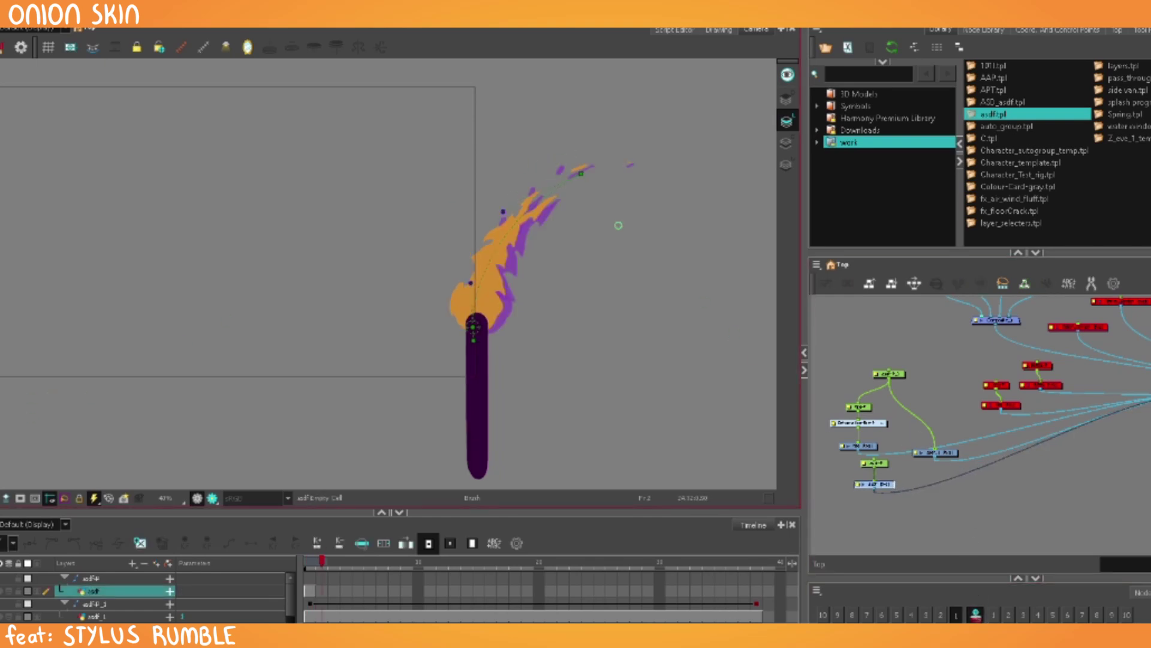
pyautogui.click(544, 168)
pyautogui.press('.')
pyautogui.press('.')
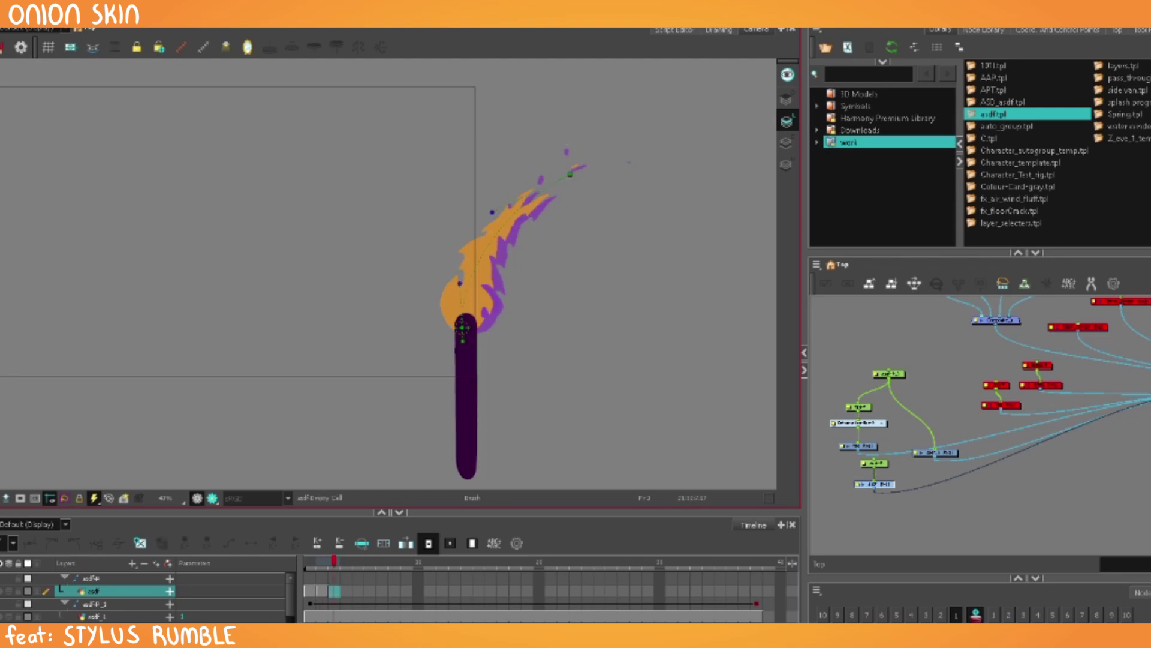
pyautogui.press('.')
pyautogui.press('.')
pyautogui.press('.')
pyautogui.press('.')
pyautogui.press('.')
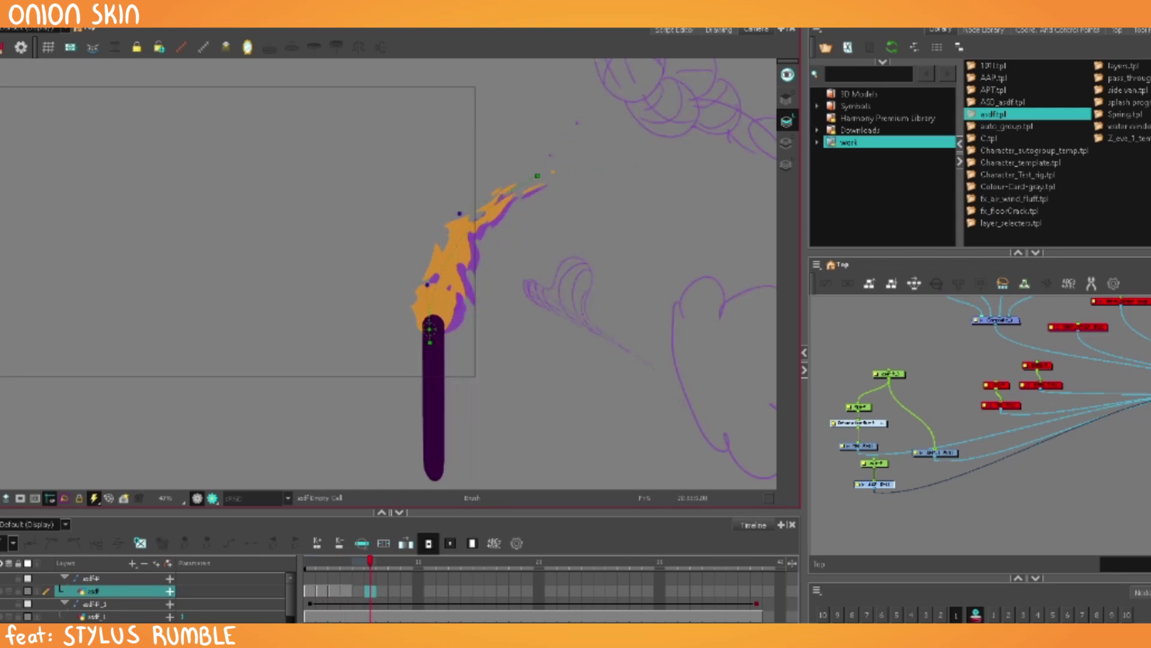
pyautogui.press('.')
pyautogui.press('.')
pyautogui.press('.')
pyautogui.press('.')
pyautogui.press('.')
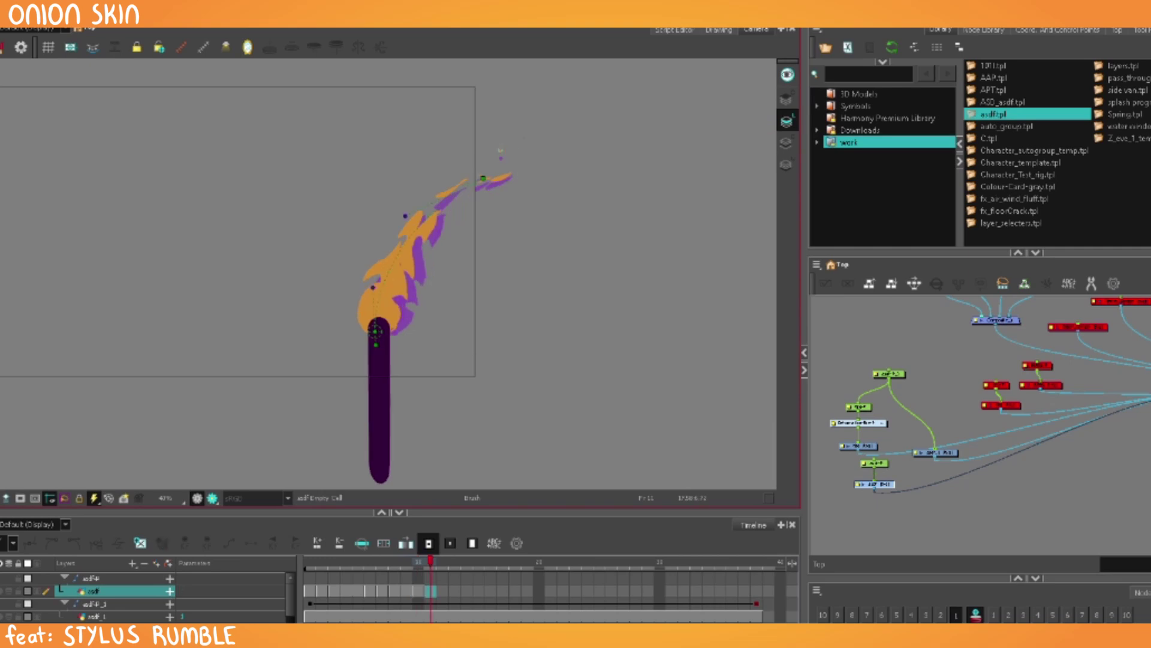
pyautogui.press('.')
pyautogui.press('.')
pyautogui.press('.')
pyautogui.press('.')
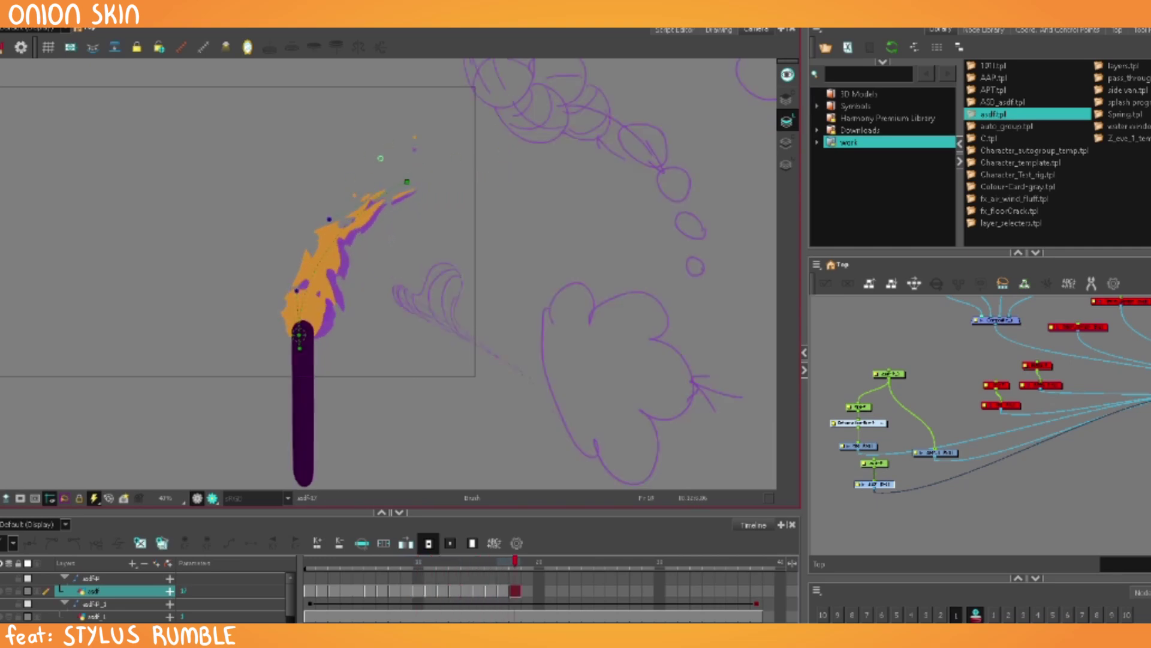
pyautogui.press('.')
pyautogui.press('.')
pyautogui.press('.')
pyautogui.press('.')
pyautogui.press('.')
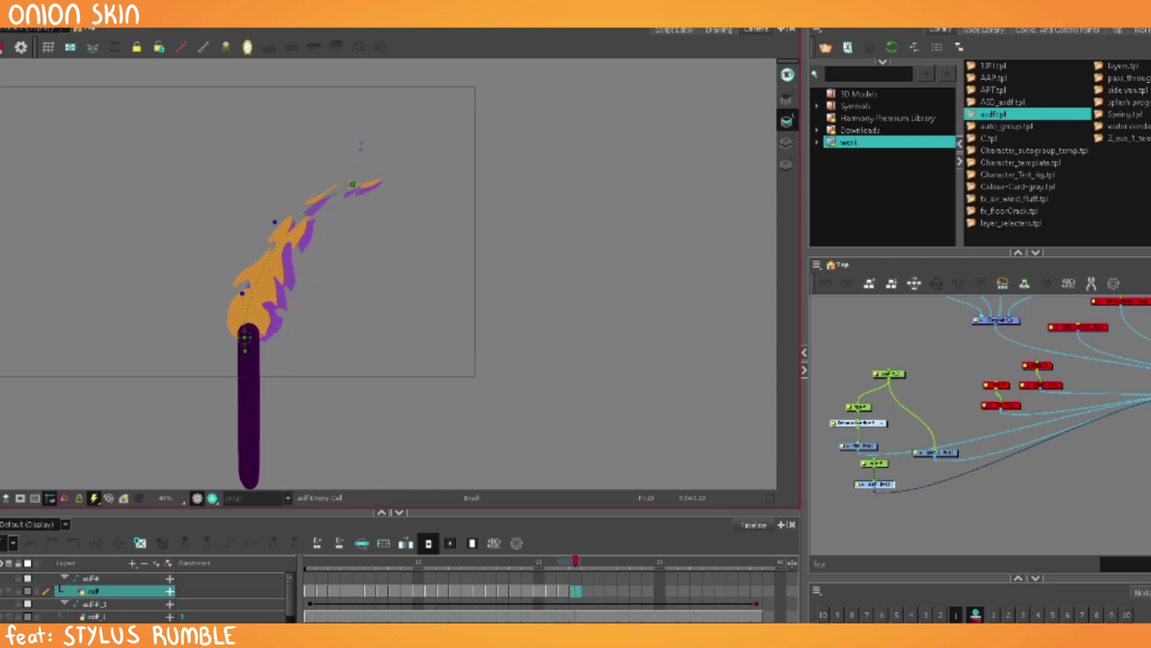
pyautogui.press('.')
pyautogui.press('.')
pyautogui.press('.')
pyautogui.press('.')
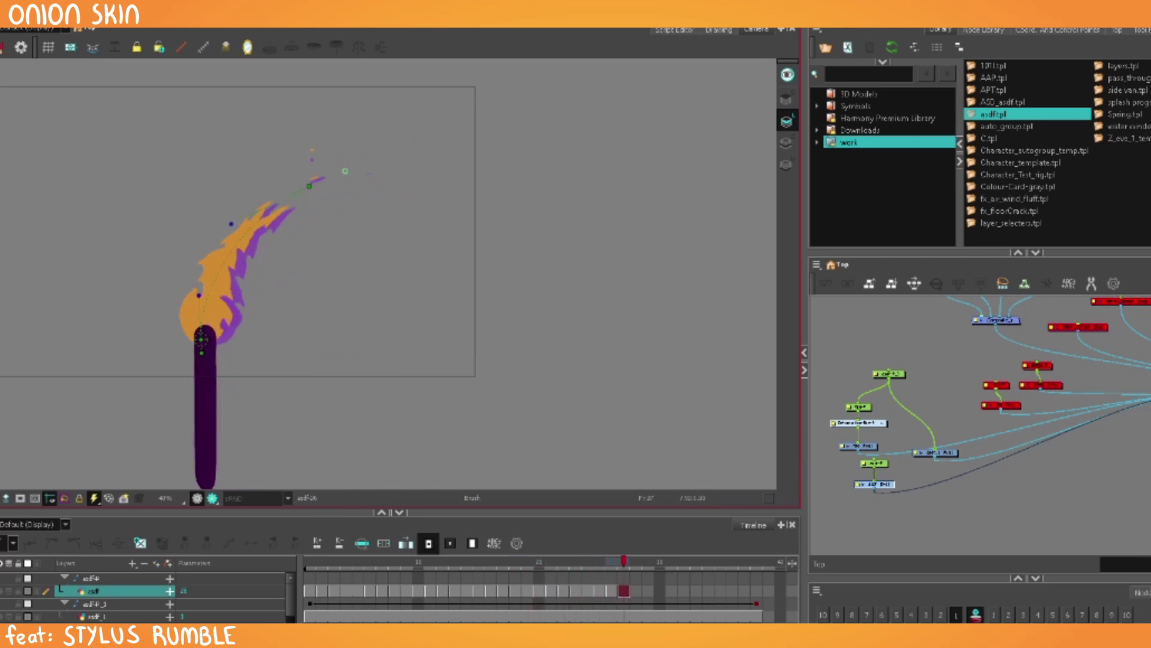
pyautogui.press('.')
pyautogui.press('.')
pyautogui.press('.')
pyautogui.press('.')
pyautogui.press('.')
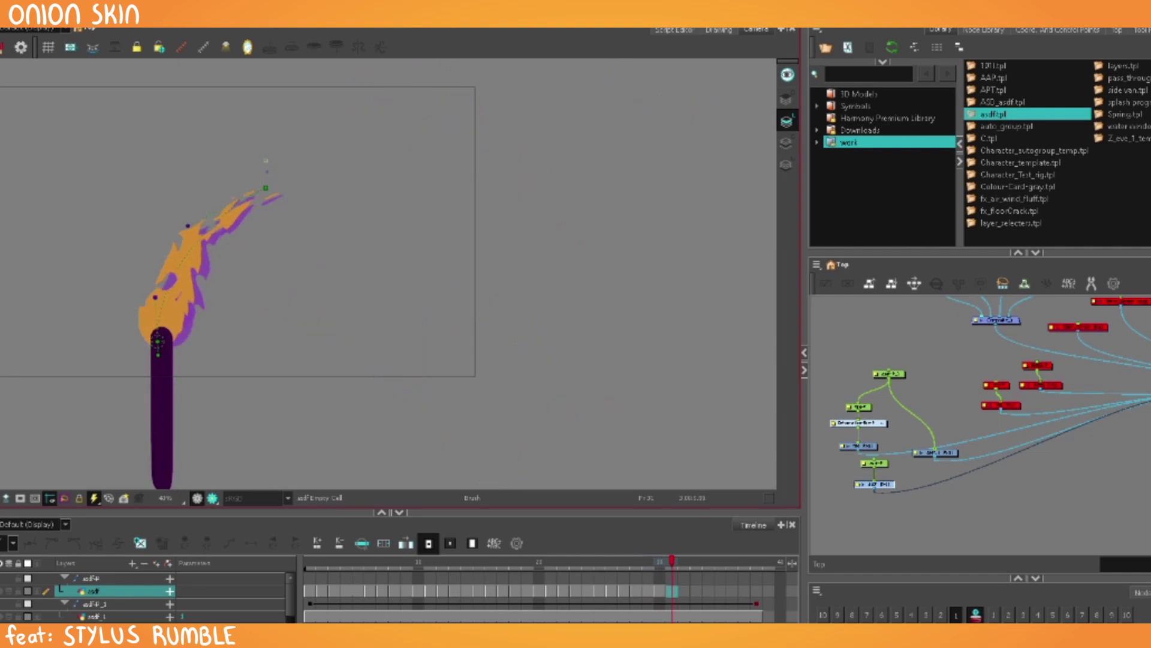
pyautogui.press('.')
pyautogui.press('.')
pyautogui.press('.')
pyautogui.press('.')
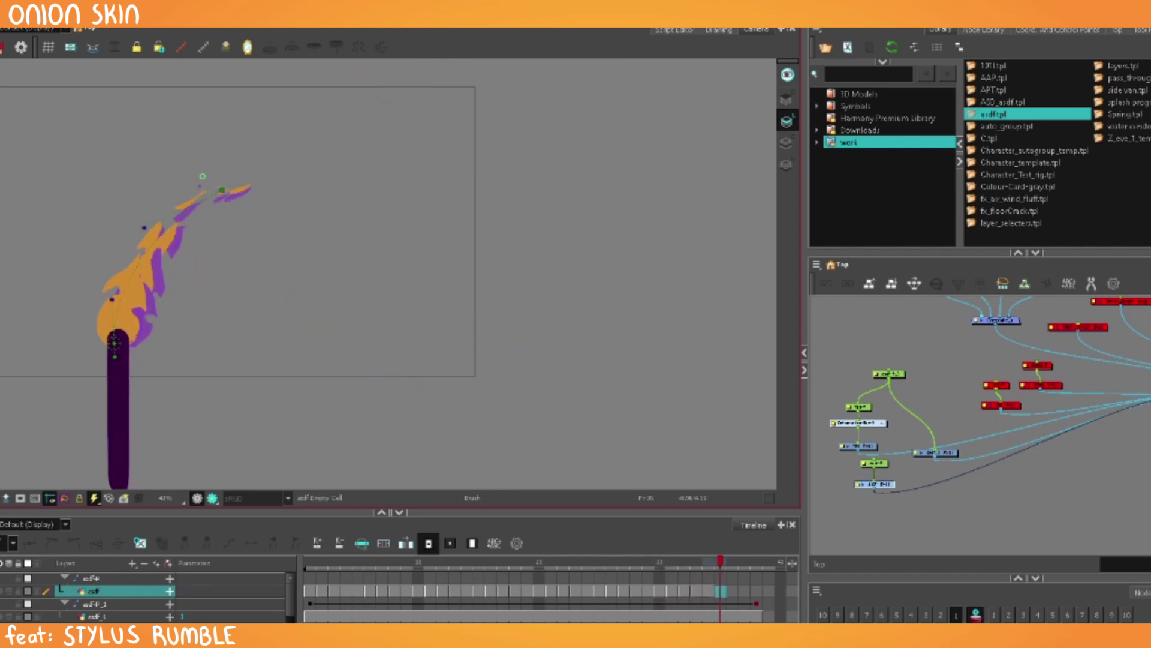
pyautogui.press('1')
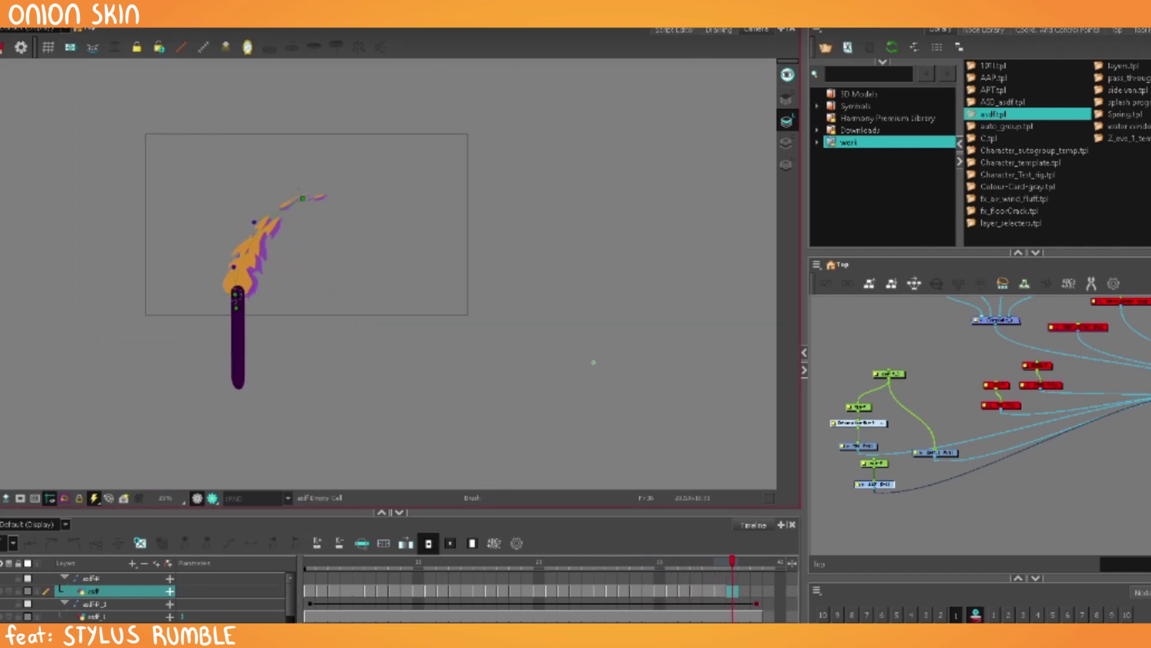
pyautogui.press('.')
pyautogui.press('.')
pyautogui.press('.')
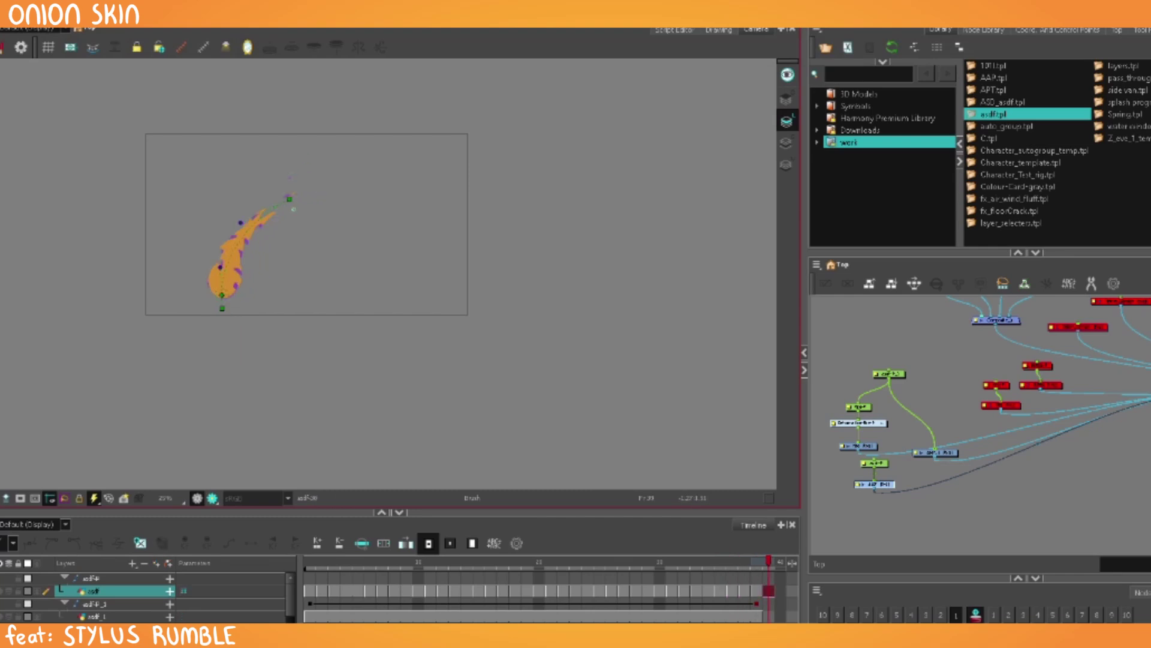
# Check frames 1 and 39, and play back the moving torch with its sparks.
pyautogui.hotkey('shift', '2')
pyautogui.click(310, 562)
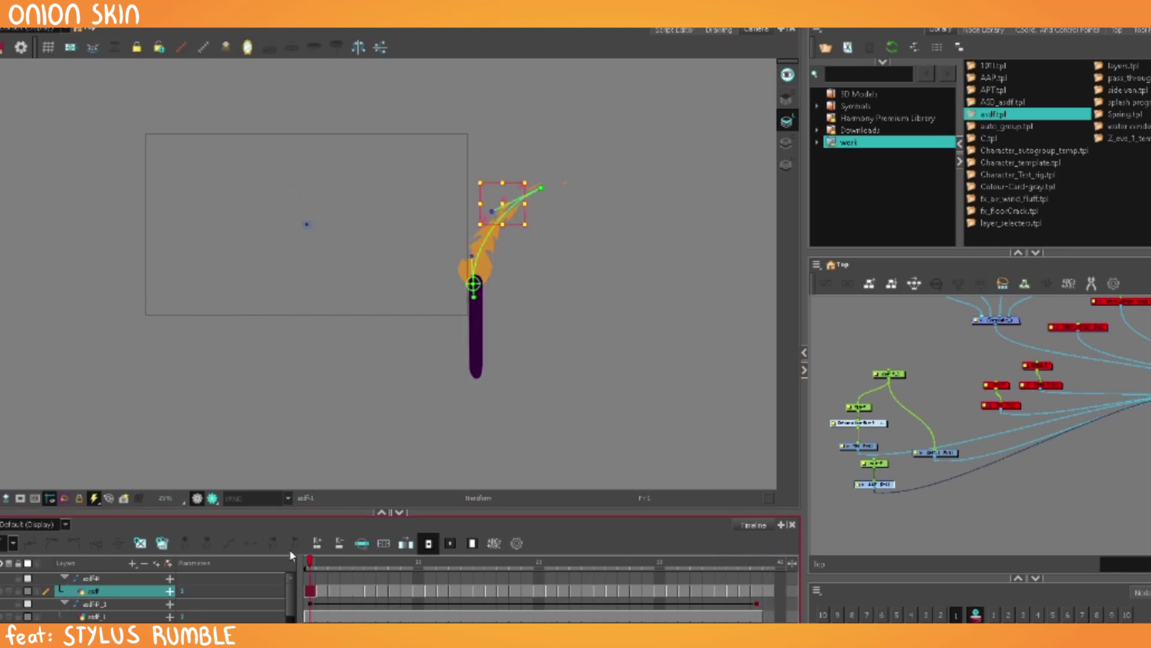
pyautogui.click(768, 561)
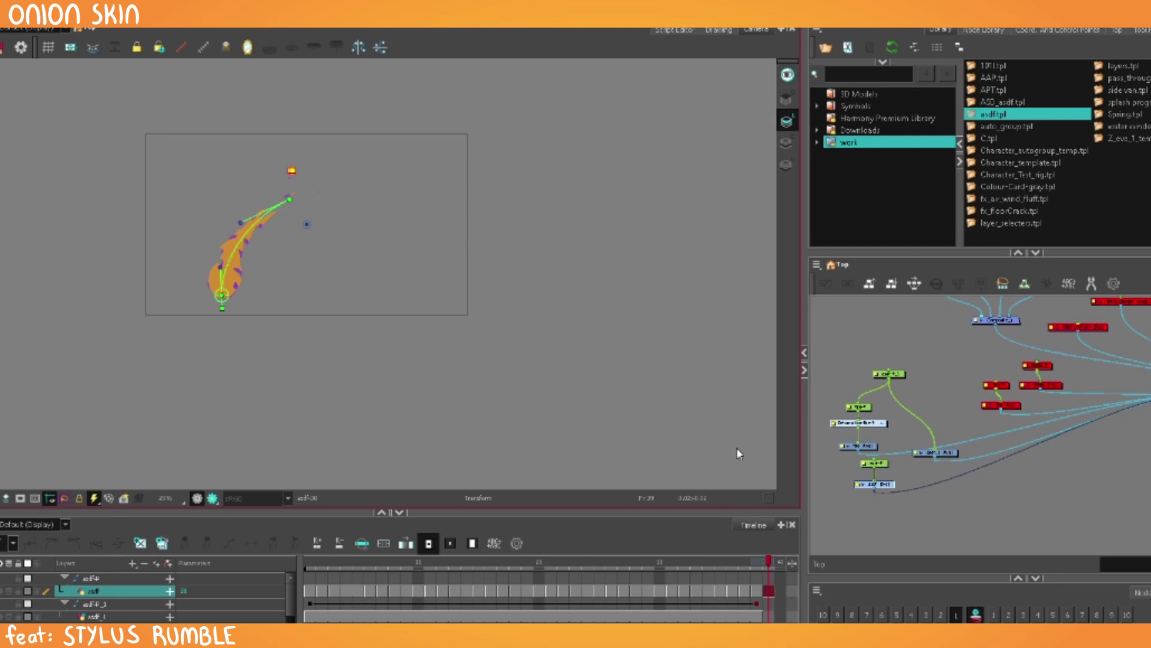
pyautogui.press('Return')
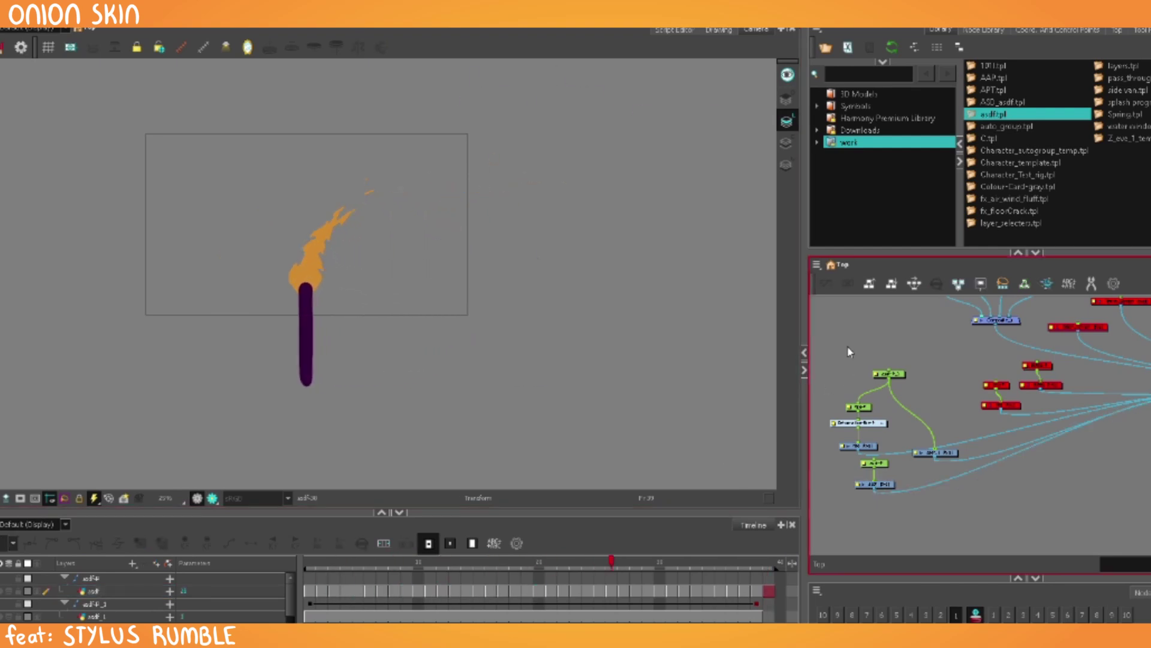